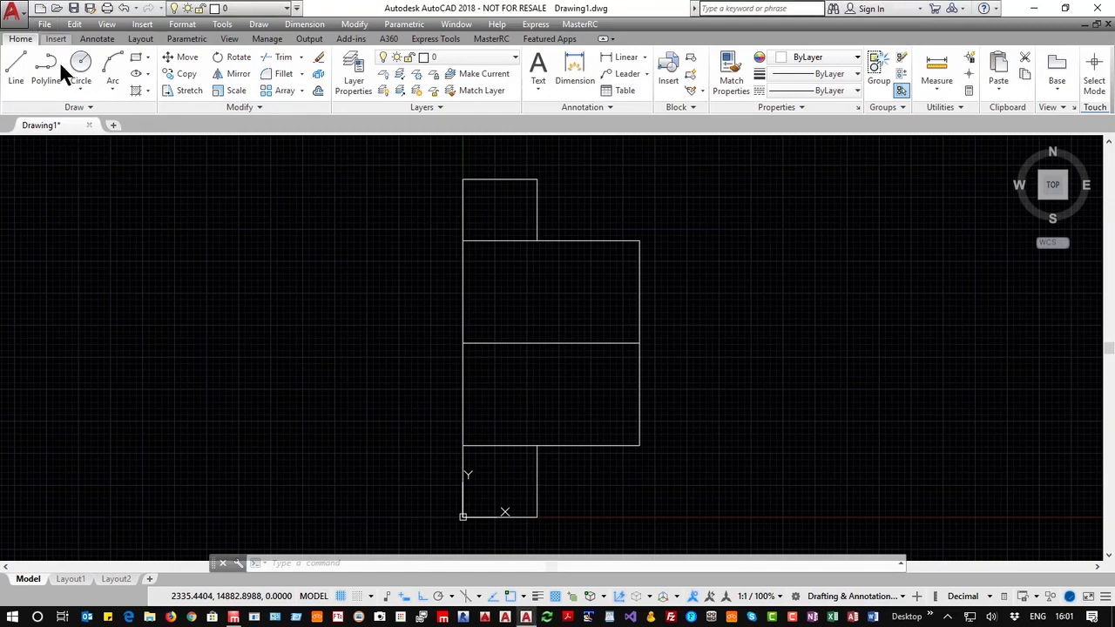
# Start a new drawing, choosing to save the current one with the AutoCAD 2007/LT2007 DXF file type
pyautogui.click(41, 9)
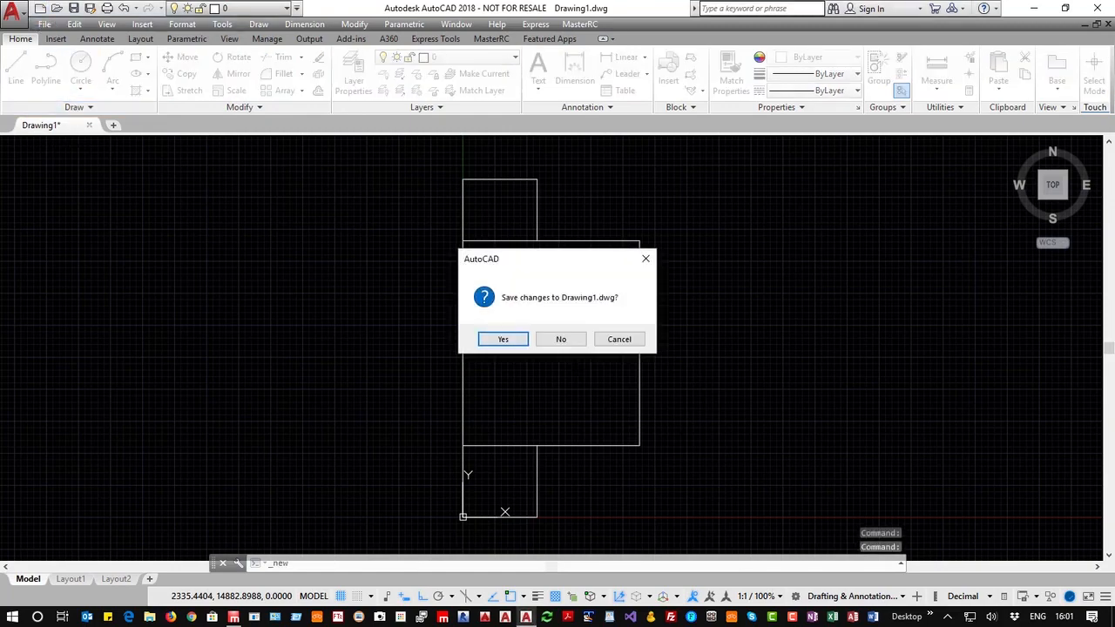
pyautogui.click(508, 341)
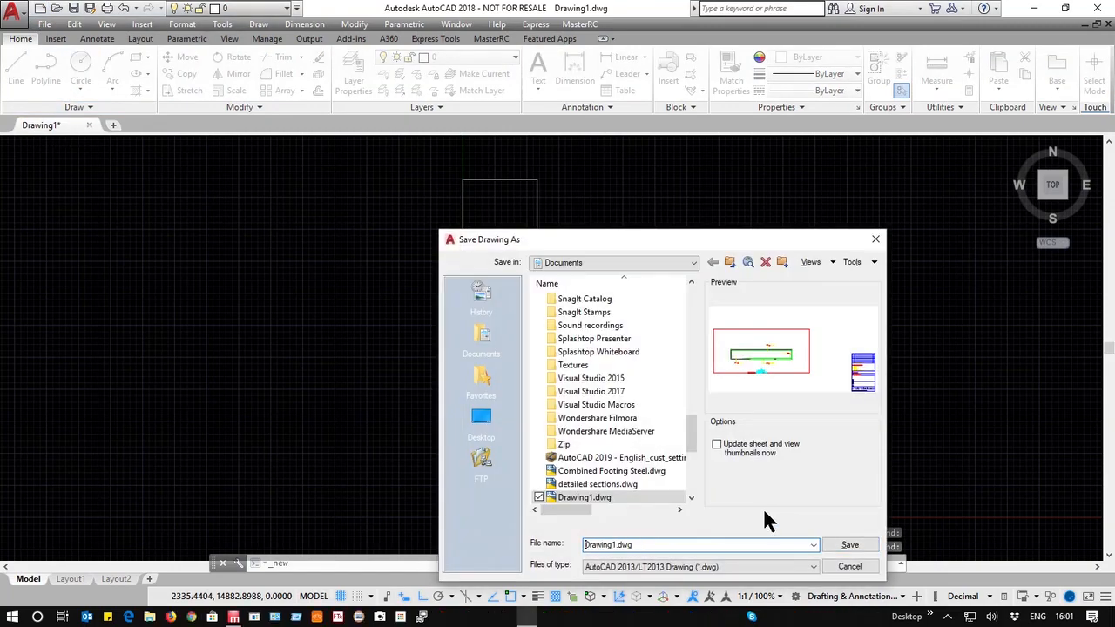
pyautogui.click(673, 568)
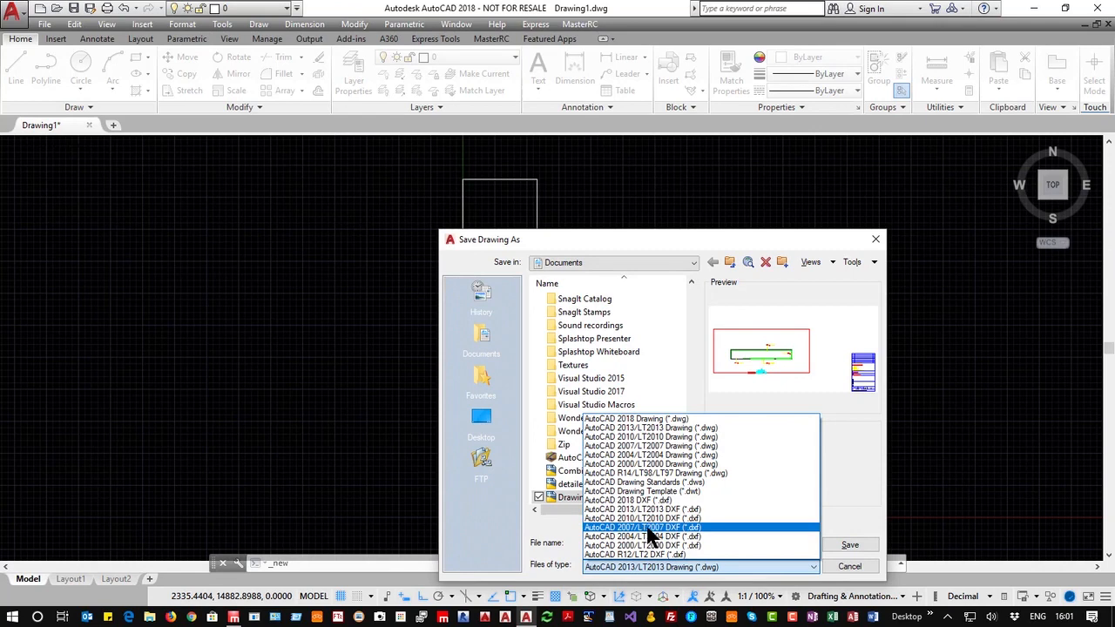
pyautogui.click(643, 528)
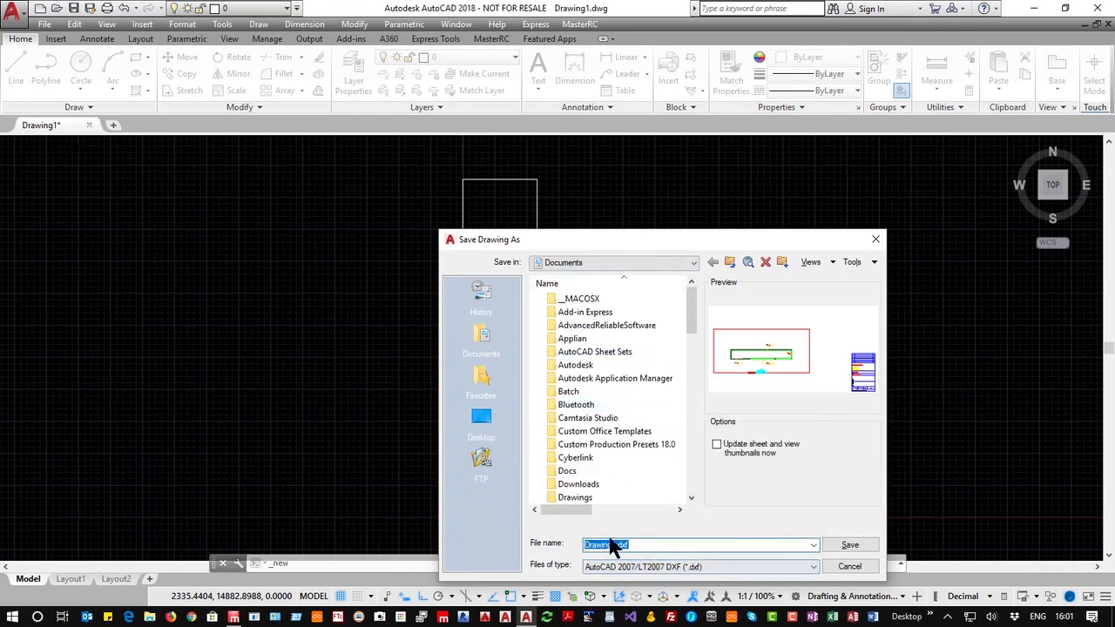
# Save the drawing as Semi-House.dxf, declining conversion to the AutoCAD 2018 drawing format
pyautogui.click(637, 543)
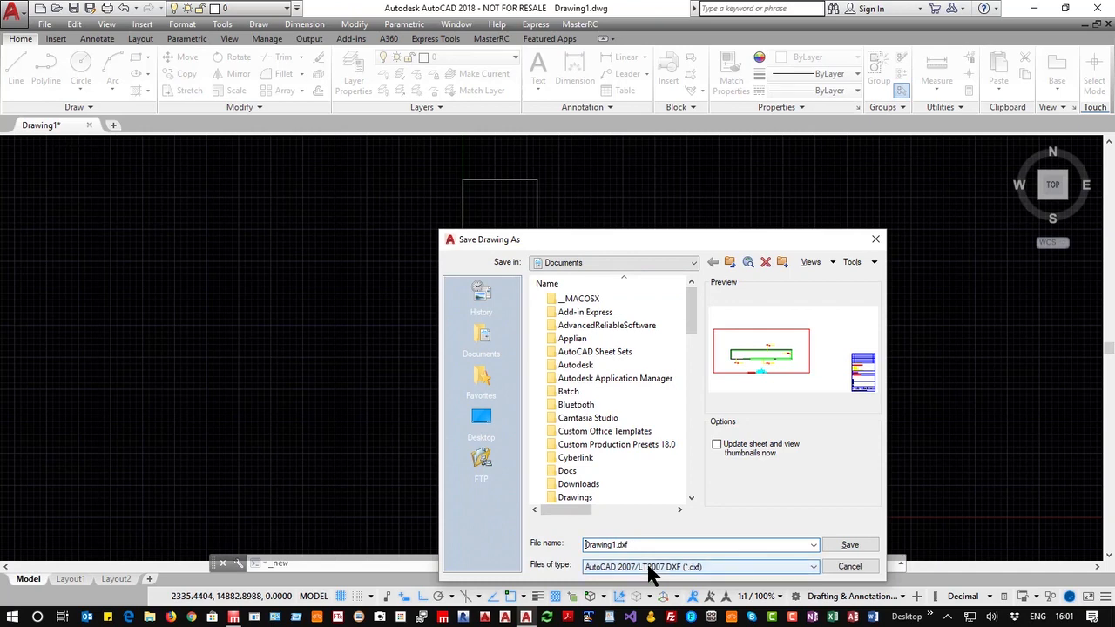
pyautogui.press('Home')
pyautogui.write('Semi-Houd')
pyautogui.press('BackSpace')
pyautogui.write('se')
pyautogui.press('Delete')
pyautogui.press('Delete')
pyautogui.press('Delete')
pyautogui.press('Delete')
pyautogui.press('Delete')
pyautogui.press('Delete')
pyautogui.press('Delete')
pyautogui.press('Delete')
pyautogui.click(849, 545)
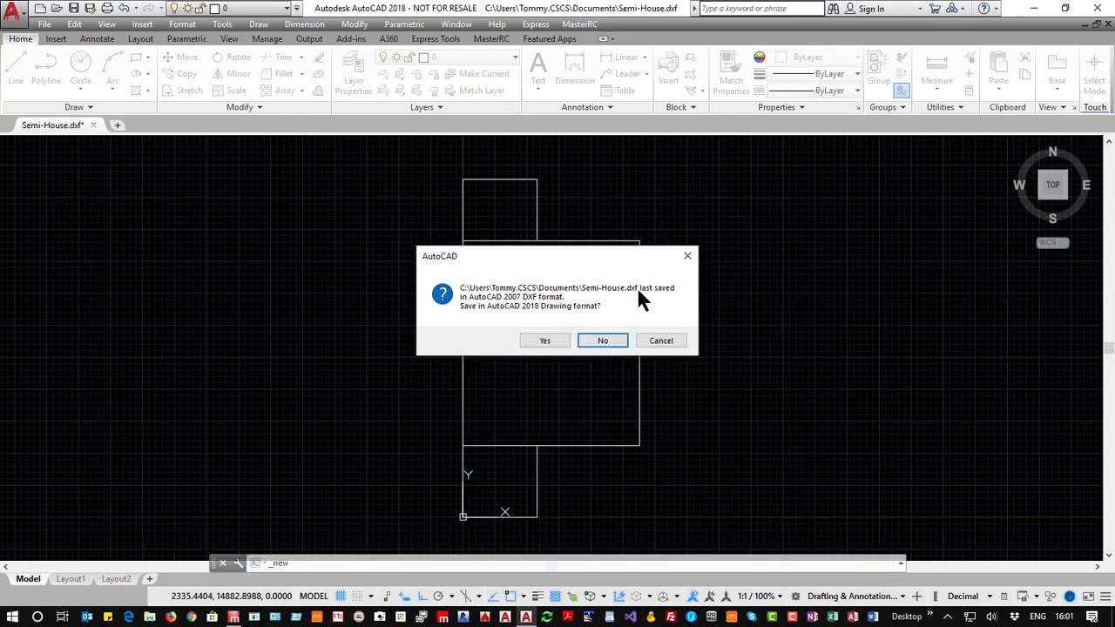
pyautogui.click(589, 344)
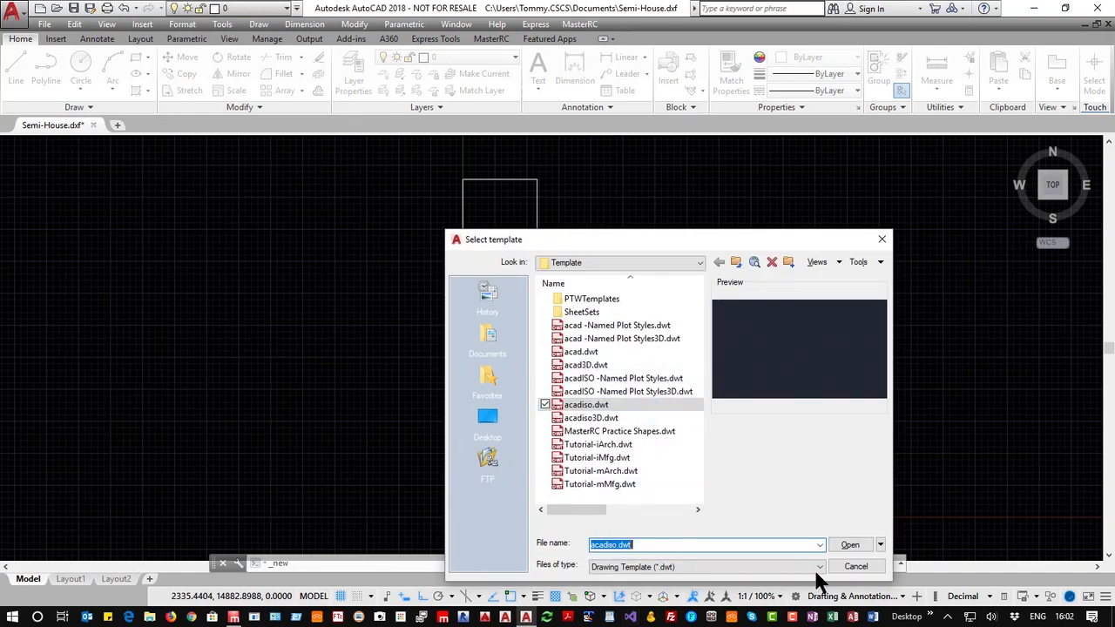
pyautogui.click(784, 567)
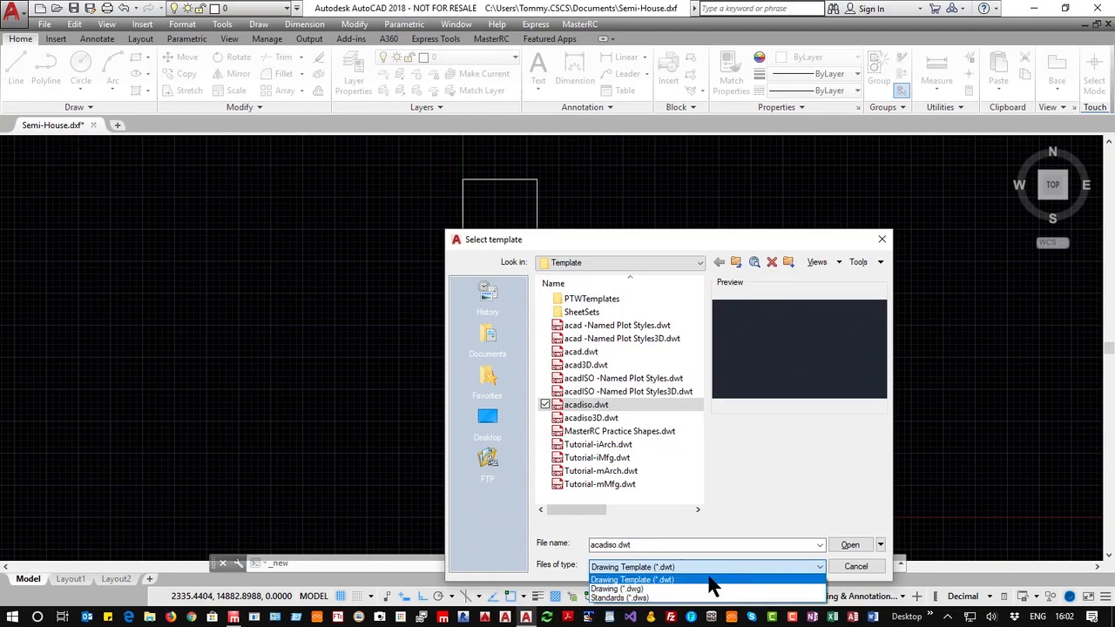
pyautogui.click(852, 565)
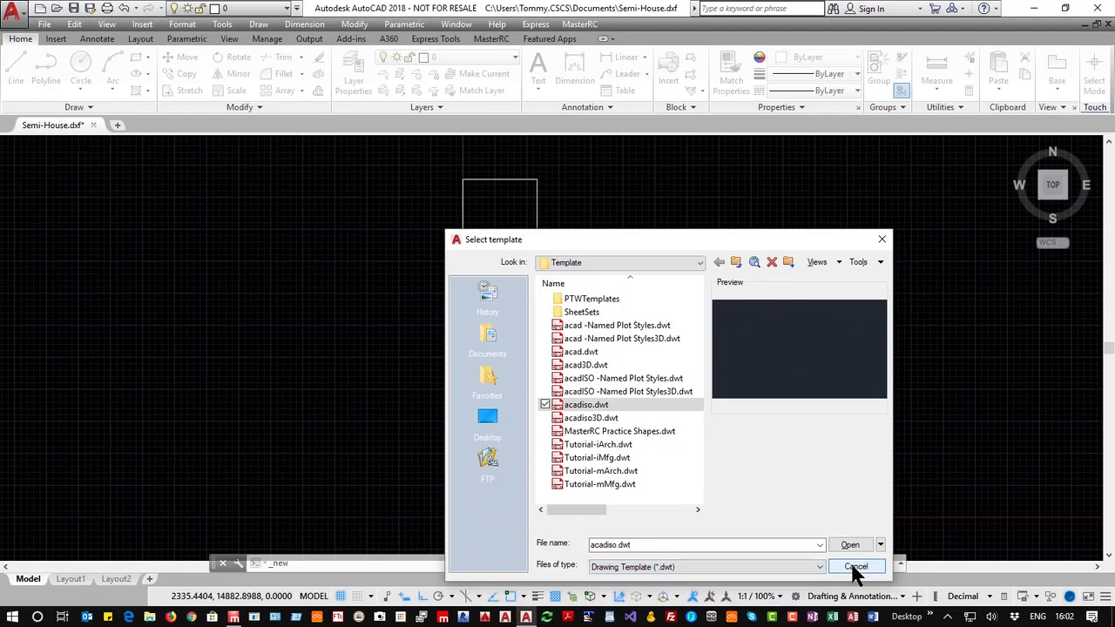
pyautogui.click(855, 567)
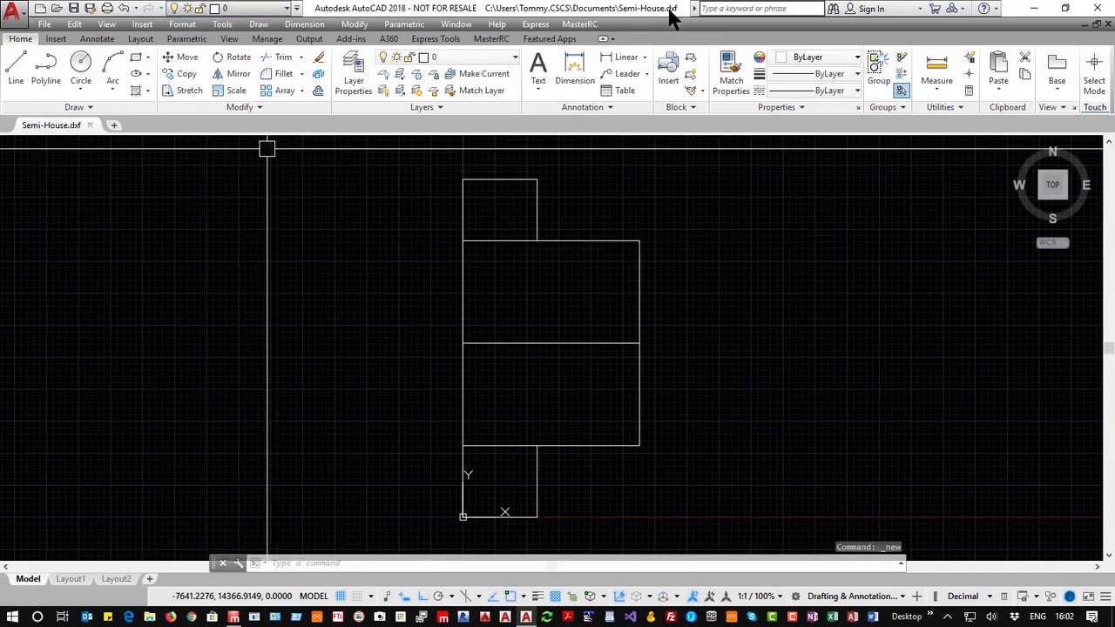
# Quit AutoCAD without resaving the drawing in the AutoCAD 2018 format
pyautogui.click(1089, 9)
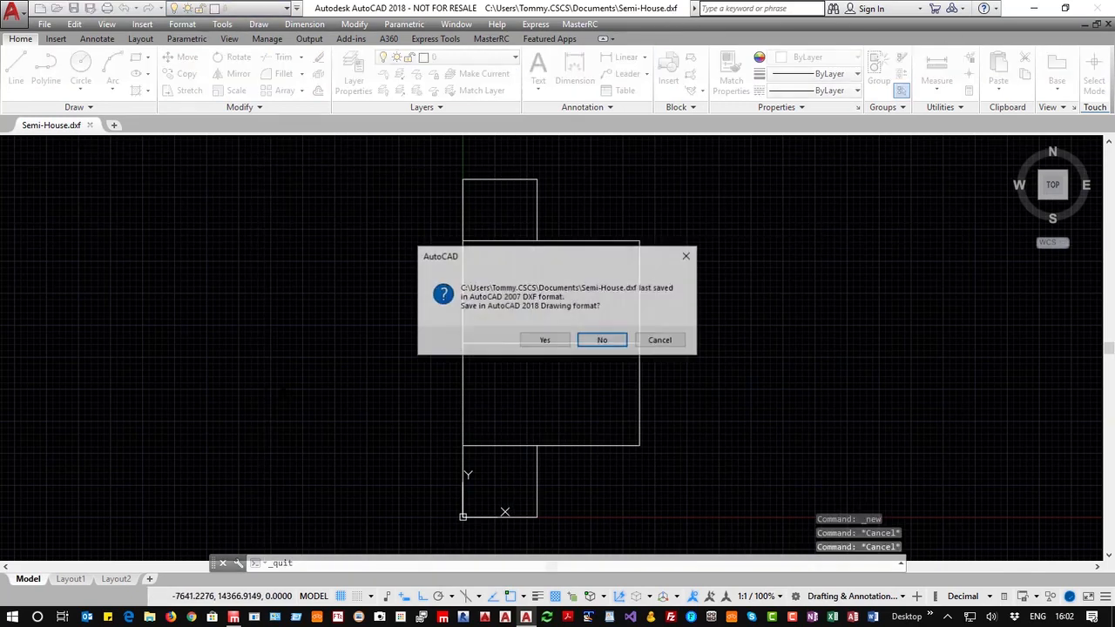
pyautogui.click(601, 342)
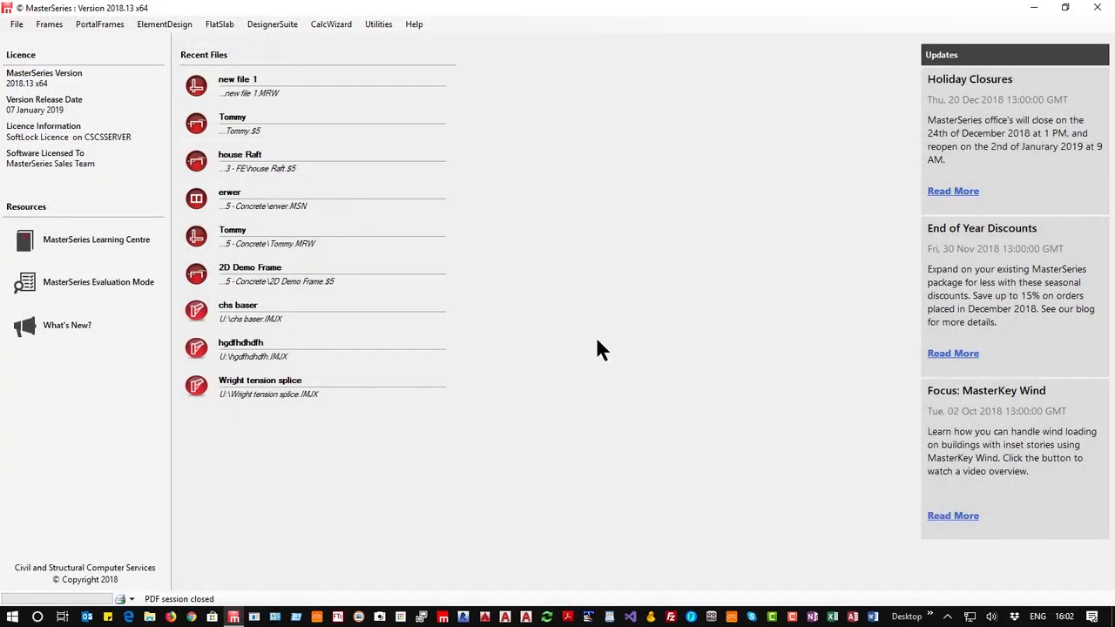
# Open MasterFrame: Analysis Design Drafting and browse to the 3 - FE folder
pyautogui.click(48, 25)
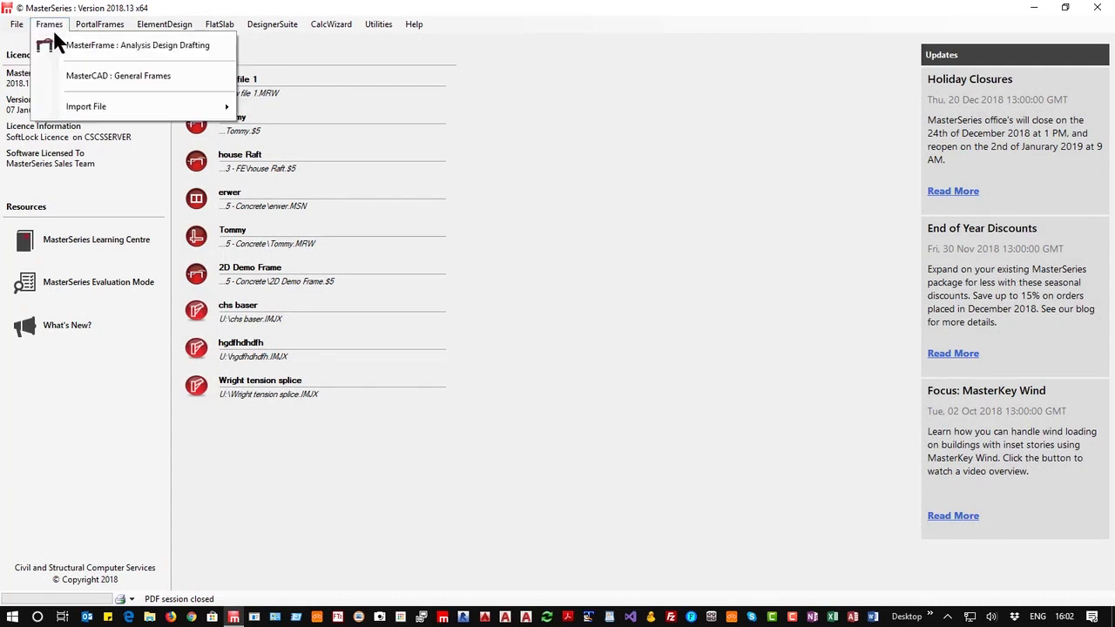
pyautogui.click(126, 45)
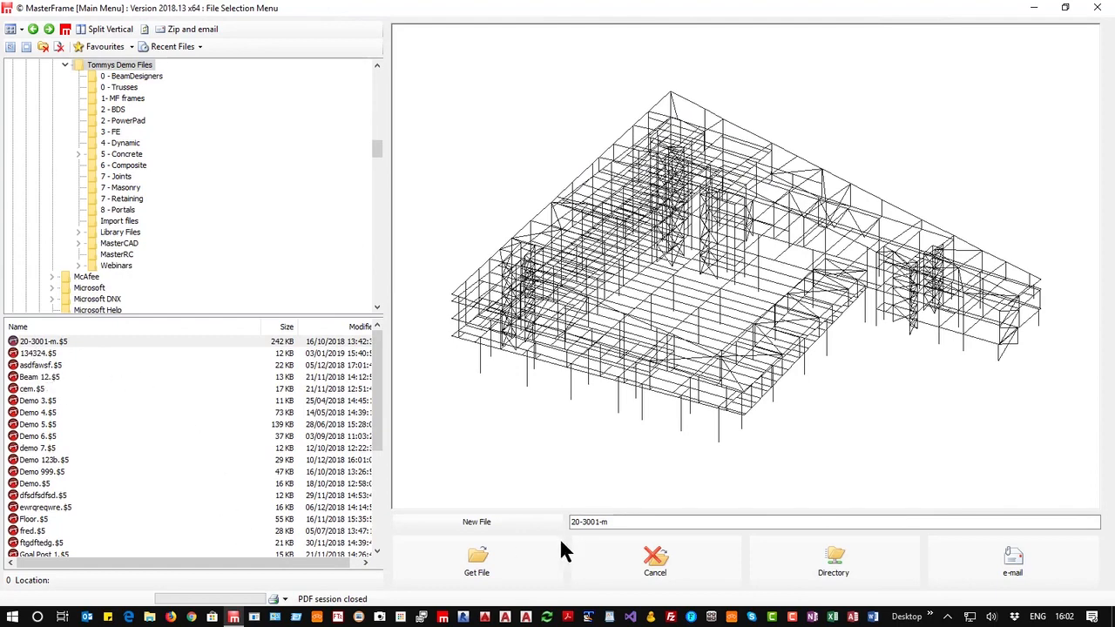
pyautogui.click(122, 136)
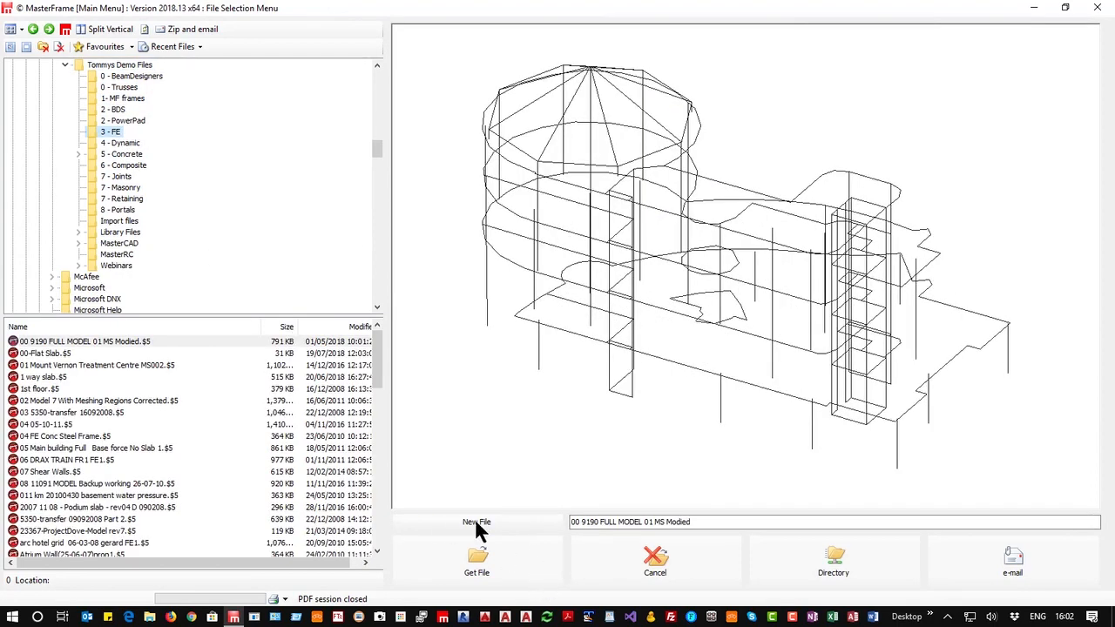
# Create a new MasterFrame file named Semi House 1, closing the frame generation menu
pyautogui.click(476, 524)
pyautogui.write('Se')
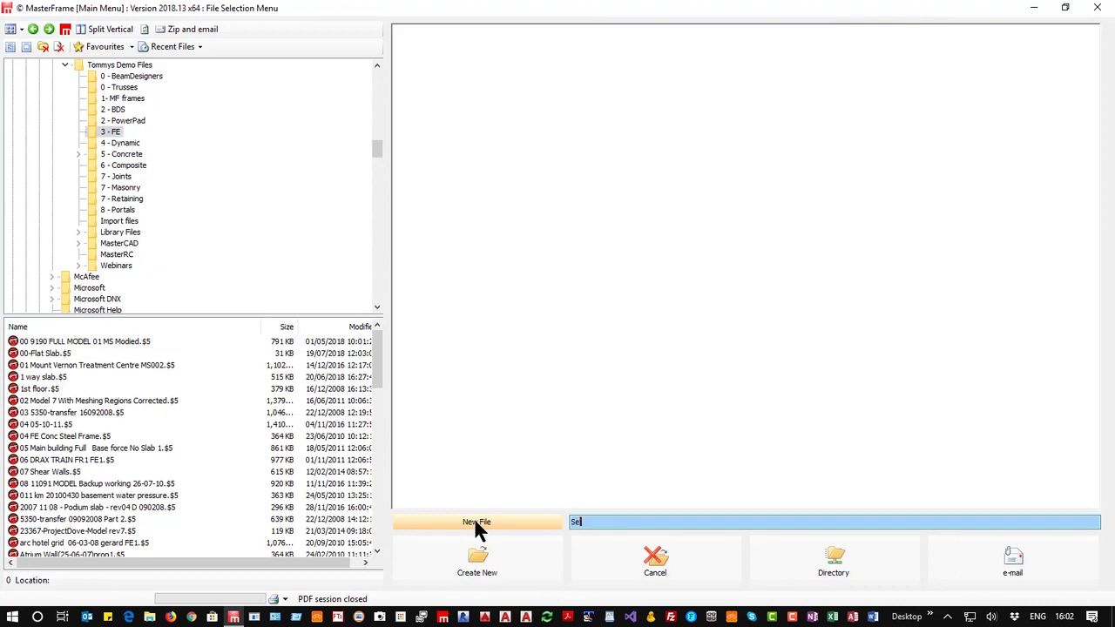
pyautogui.write('mi House 1')
pyautogui.click(502, 558)
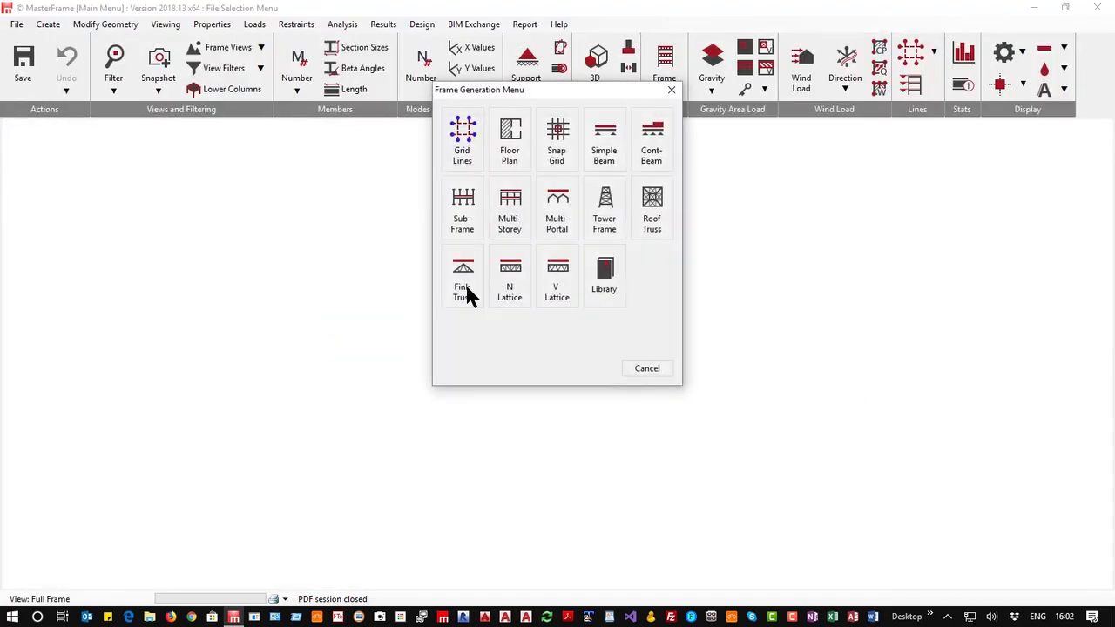
pyautogui.click(645, 370)
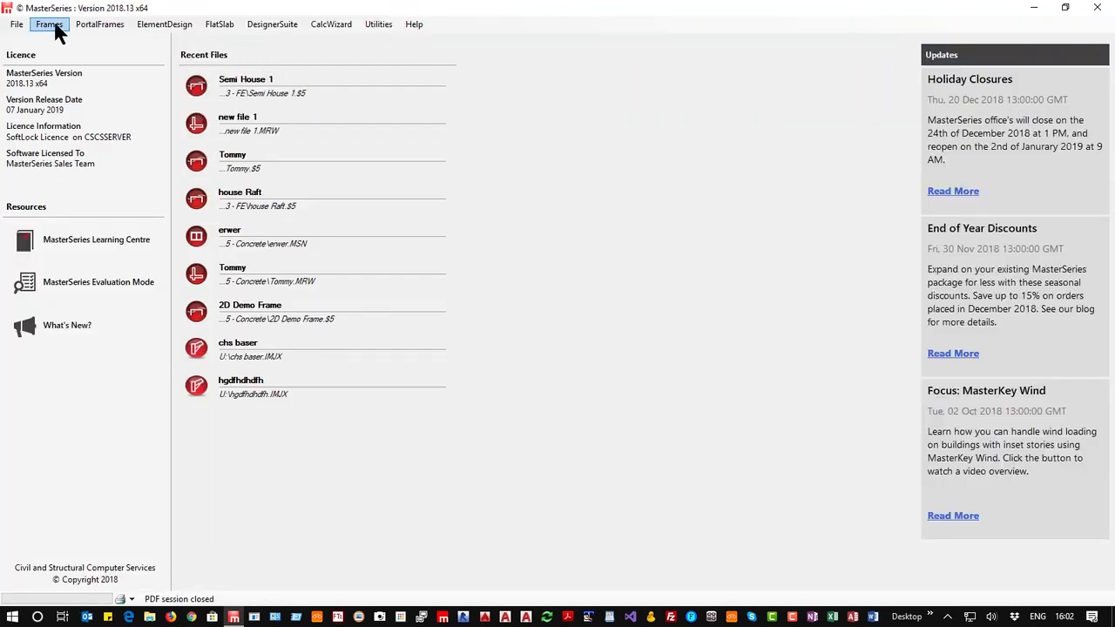
# Import the AutoCAD DXF file Semi-House.dxf from the Documents library
pyautogui.click(52, 26)
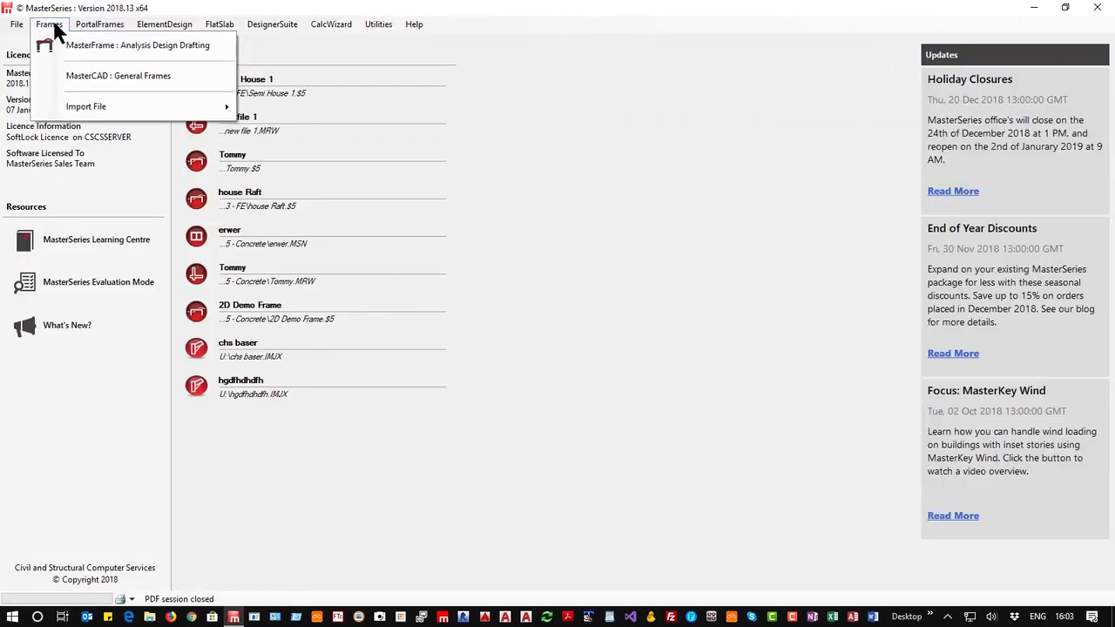
pyautogui.moveTo(122, 112)
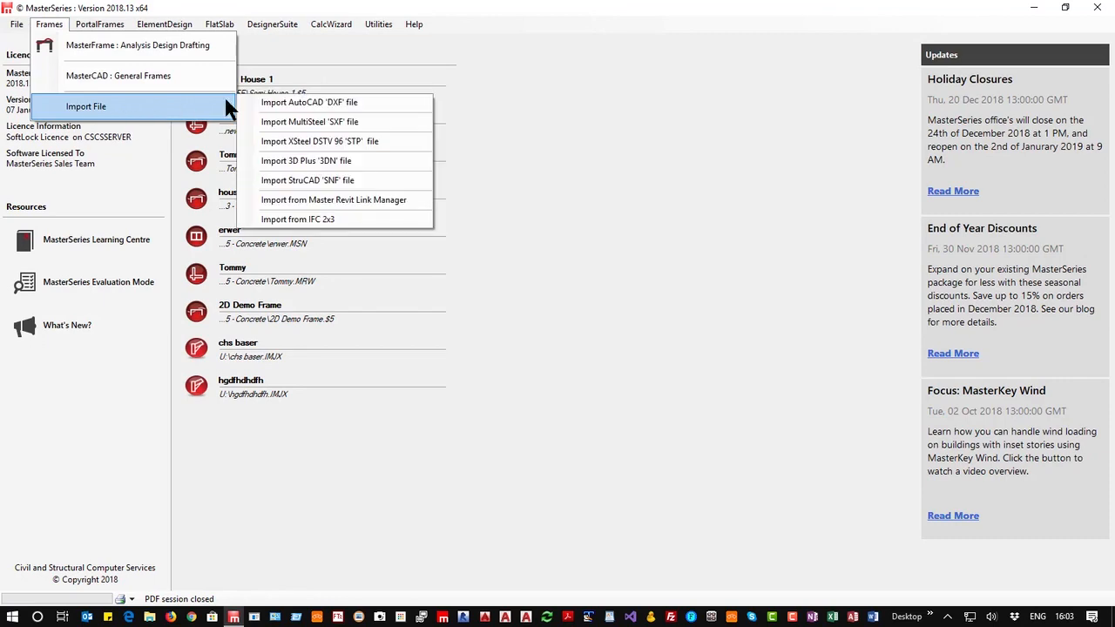
pyautogui.click(364, 102)
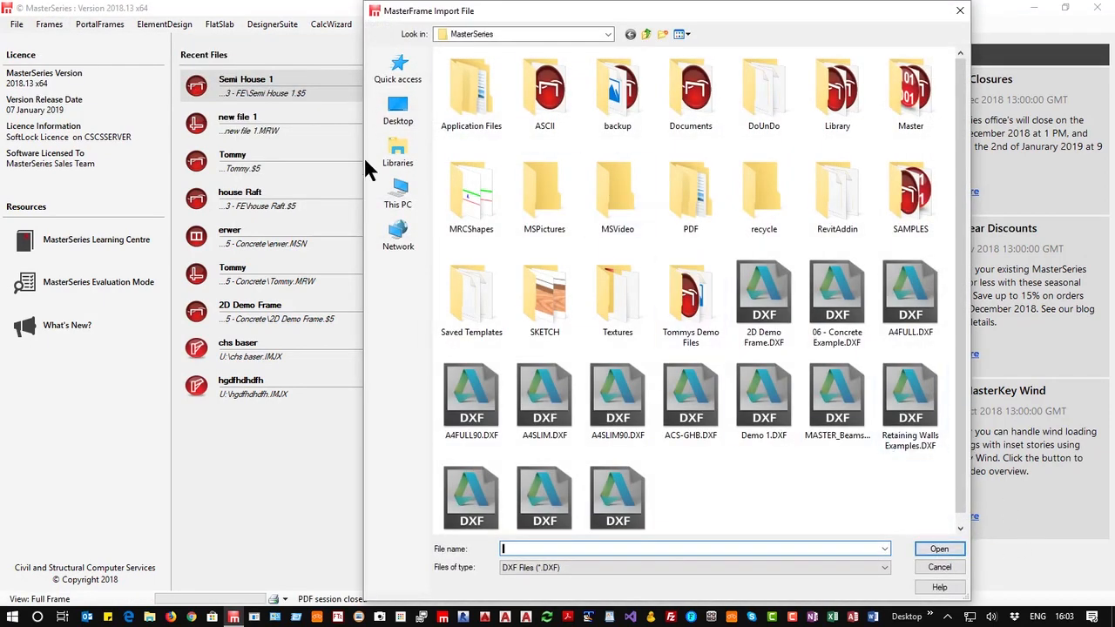
pyautogui.click(392, 152)
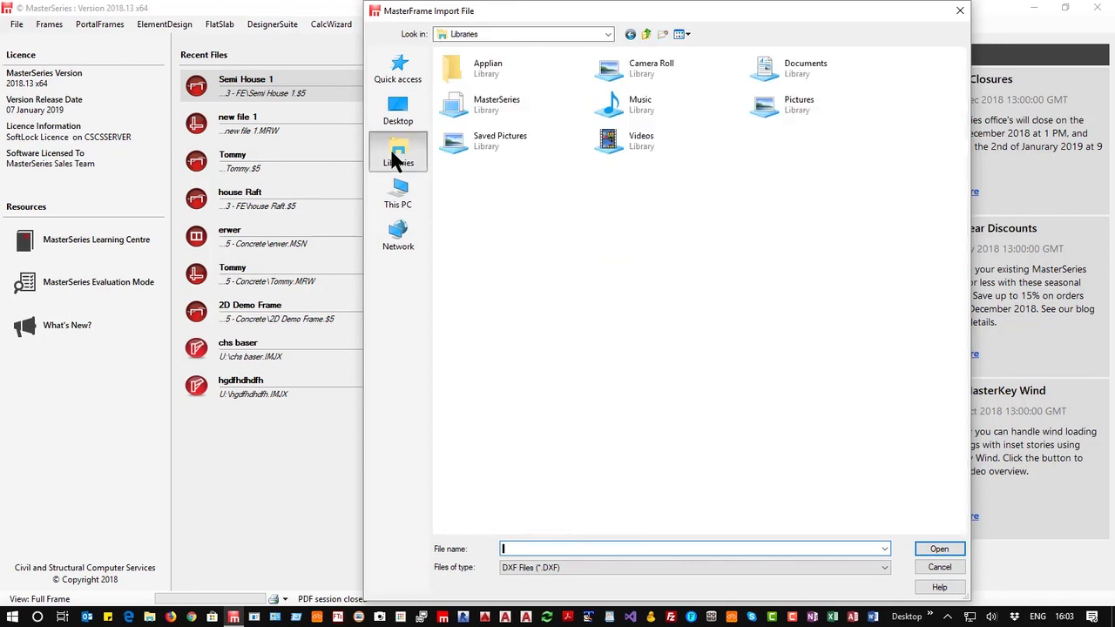
pyautogui.doubleClick(818, 70)
pyautogui.scroll(-15, 535, 417)
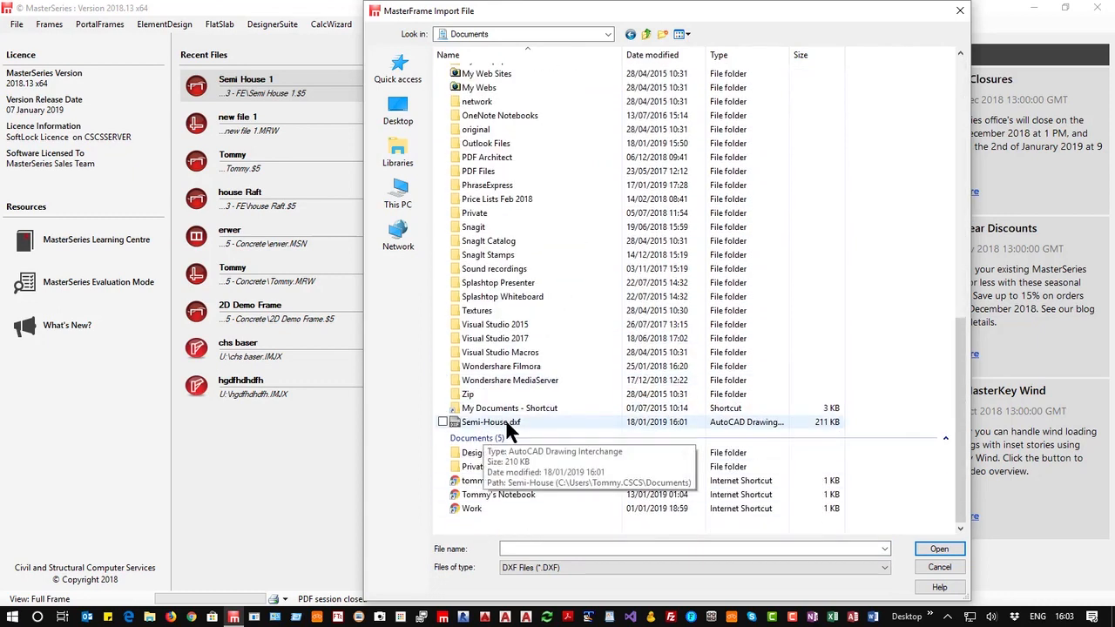
pyautogui.click(506, 423)
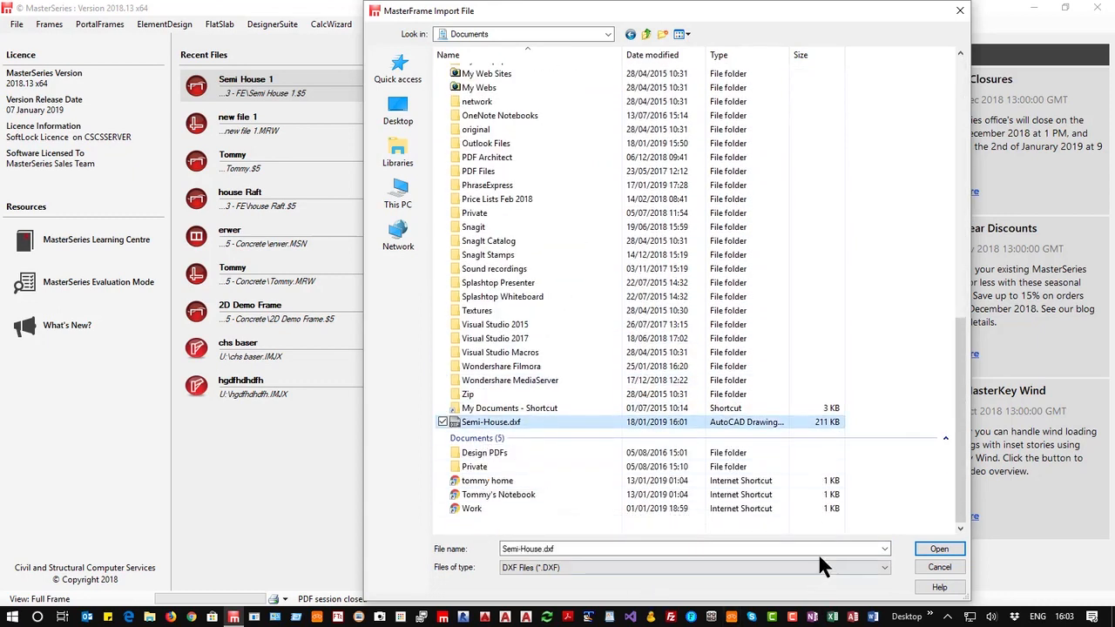
pyautogui.click(938, 551)
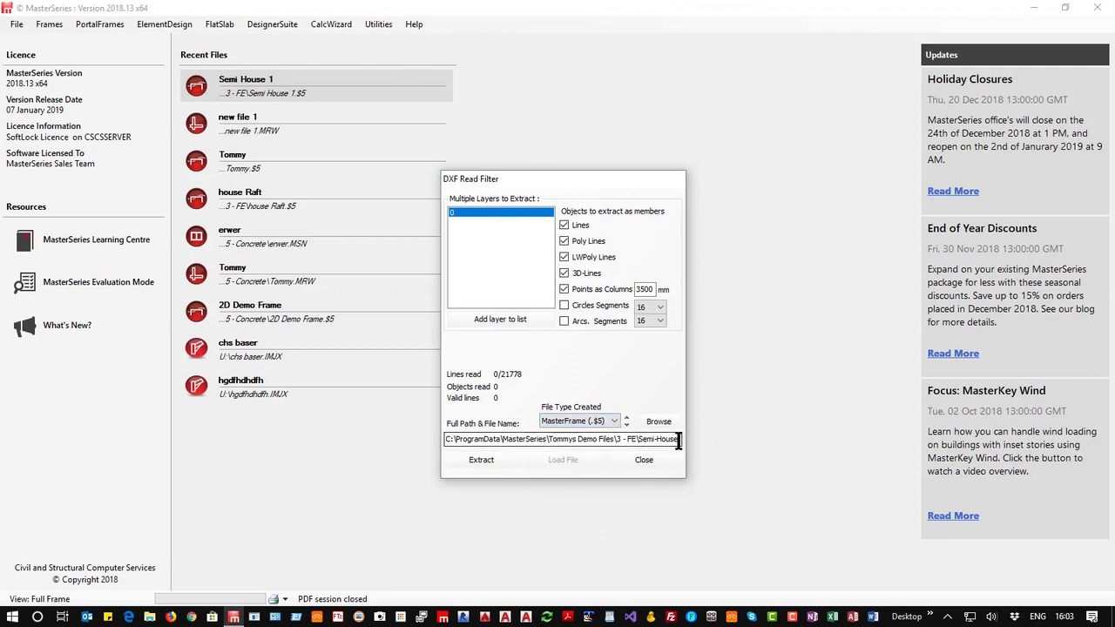
# Extract the DXF lines as members and load the resulting frame file
pyautogui.click(477, 462)
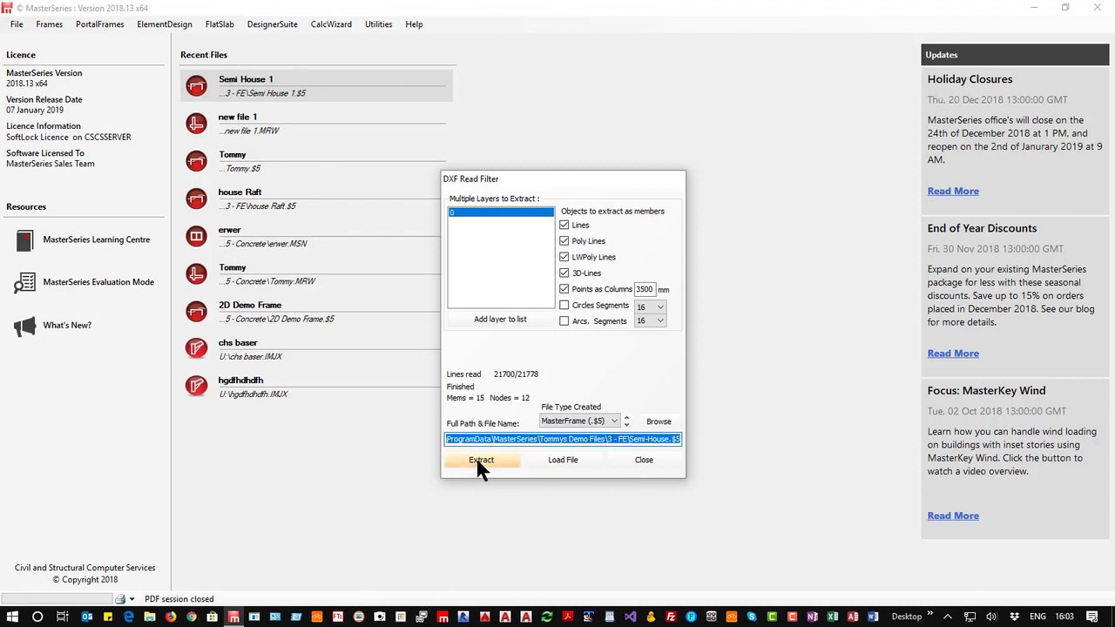
pyautogui.click(581, 457)
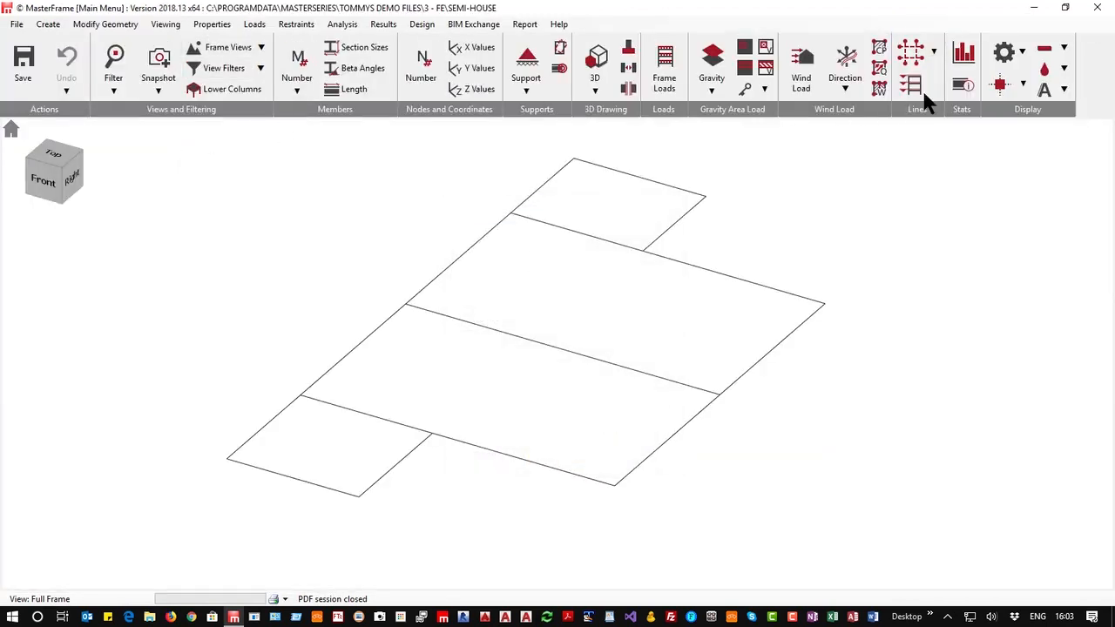
pyautogui.click(1001, 87)
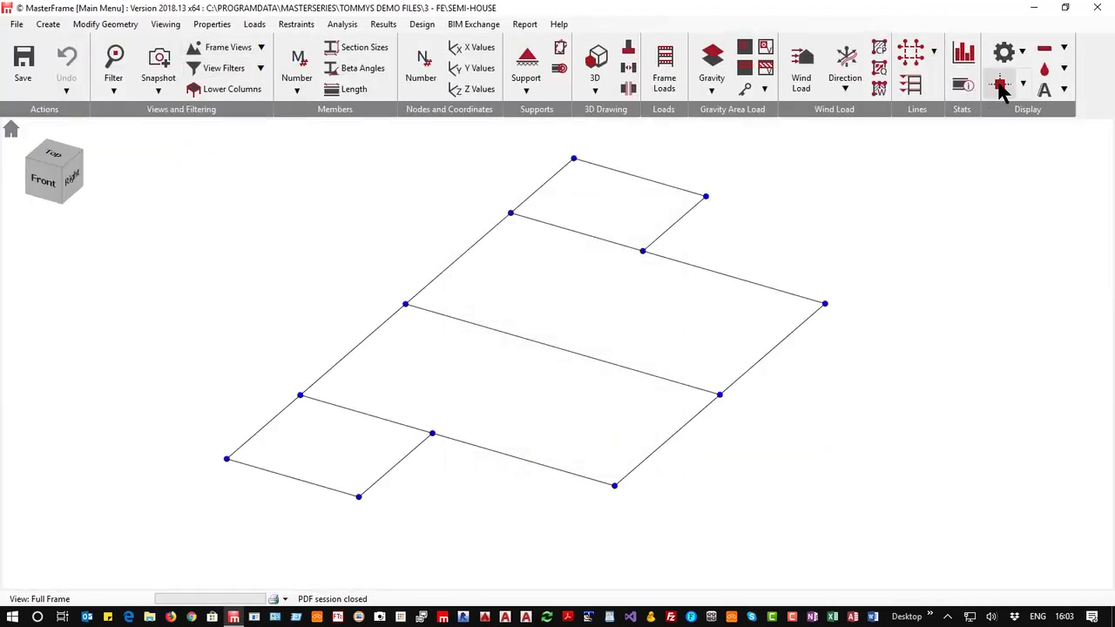
pyautogui.click(1000, 87)
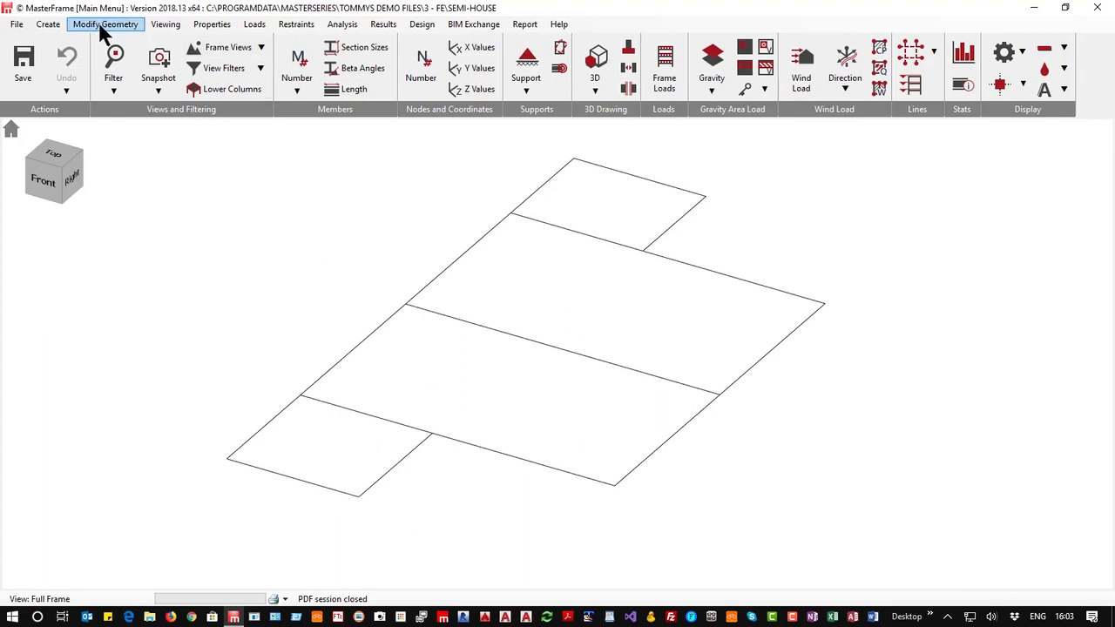
# Add an FE surface by window-selecting the whole outline with auto-selection of main border members enabled
pyautogui.click(46, 26)
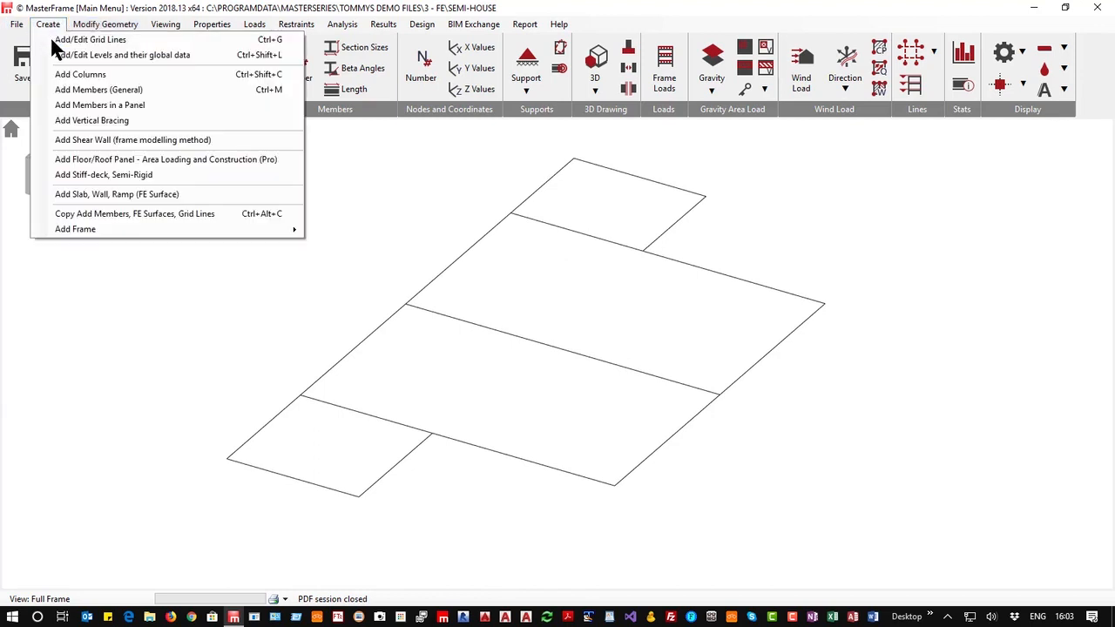
pyautogui.click(107, 196)
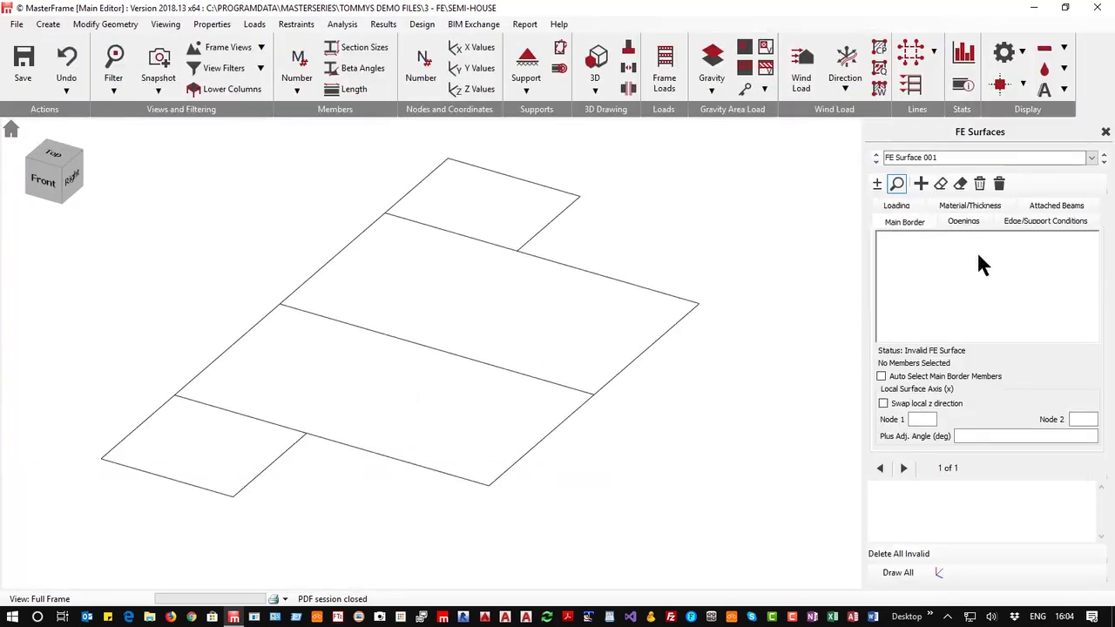
pyautogui.click(877, 185)
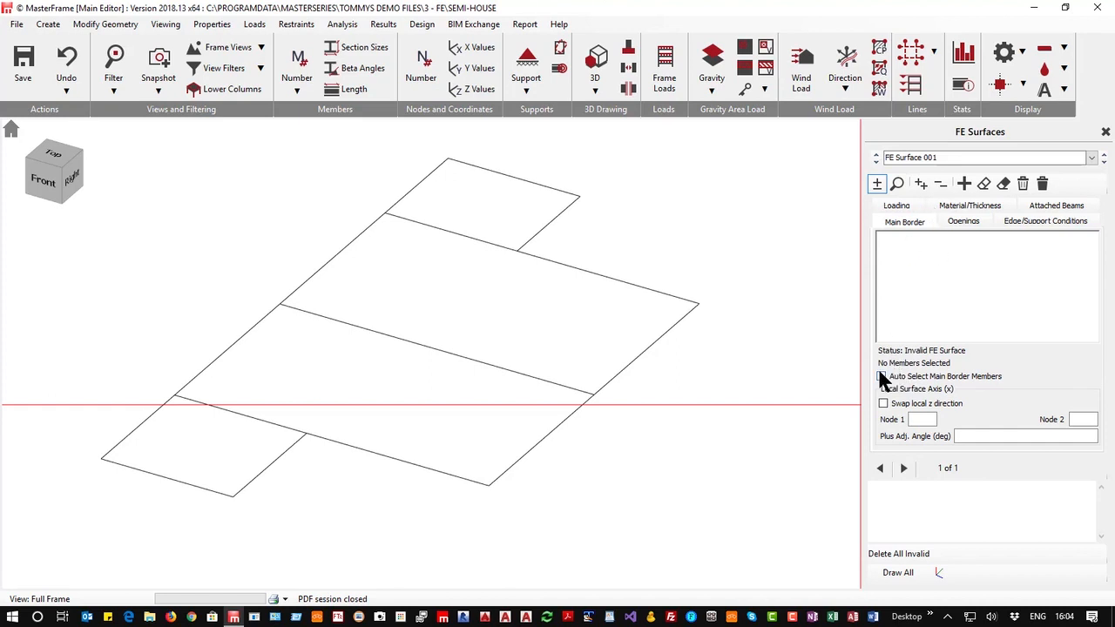
pyautogui.click(882, 376)
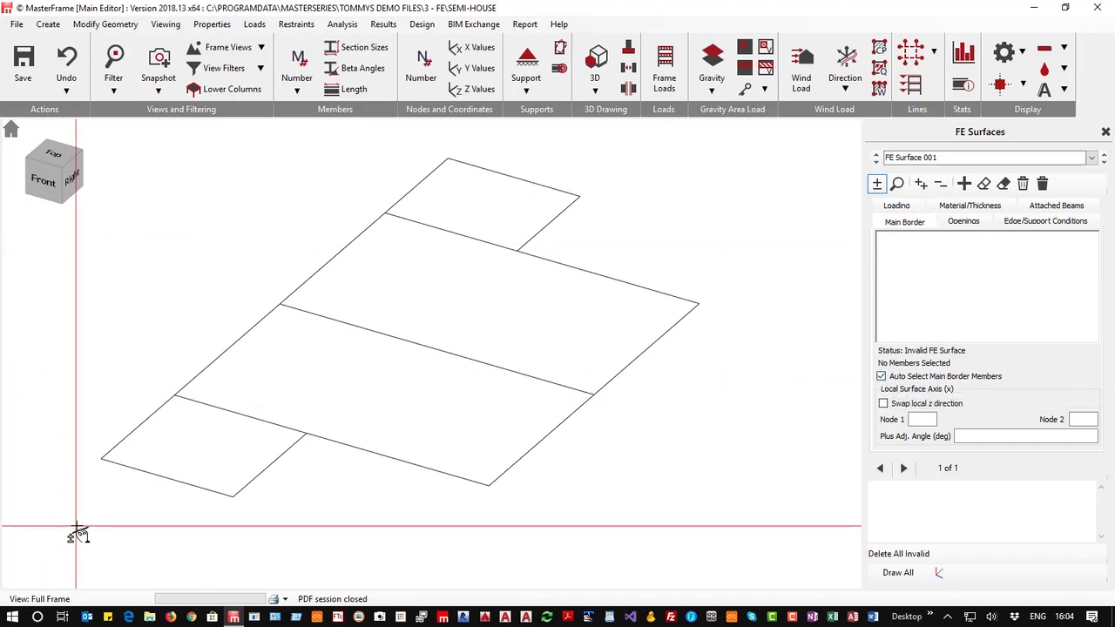
pyautogui.moveTo(76, 527); pyautogui.dragTo(741, 154)
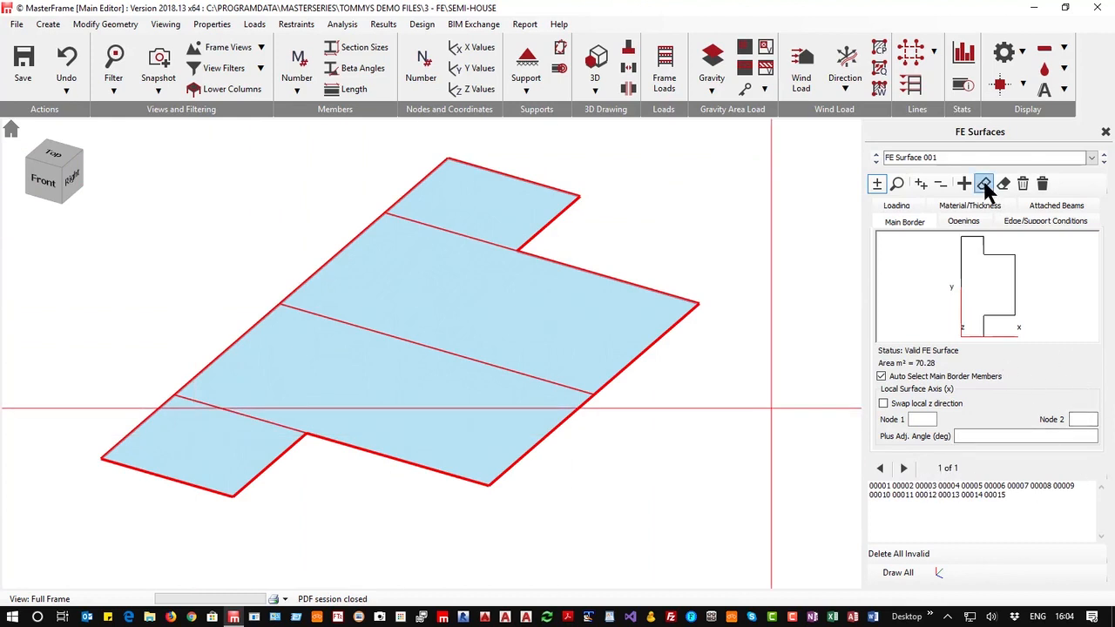
# Give the FE surface a full-area vertical spring support of 10000 kN/m³, set to compression only
pyautogui.click(963, 222)
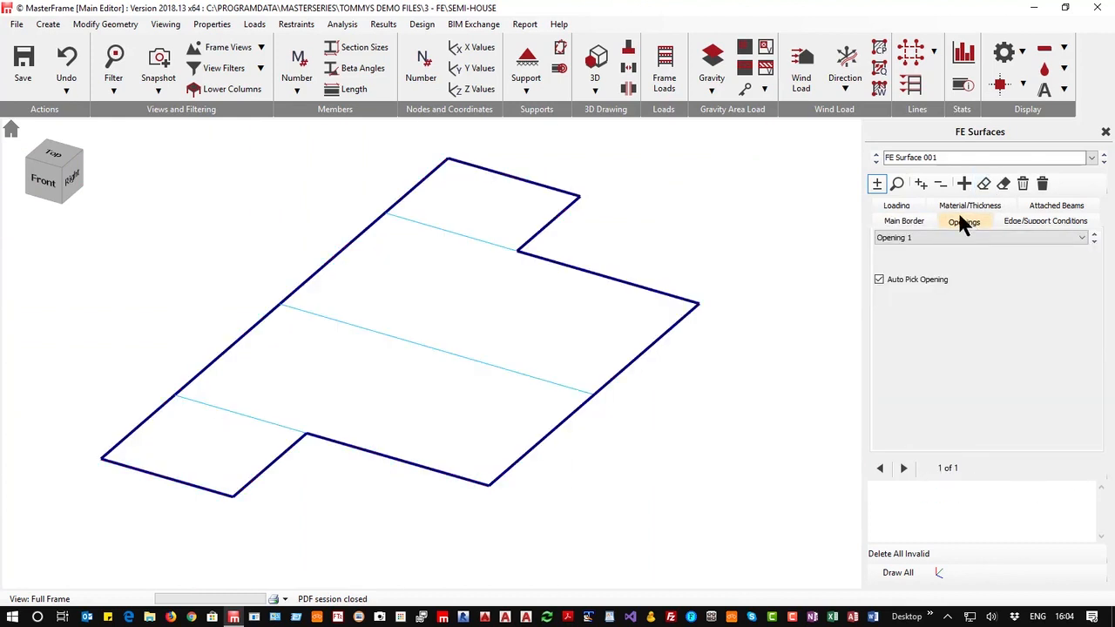
pyautogui.click(1041, 223)
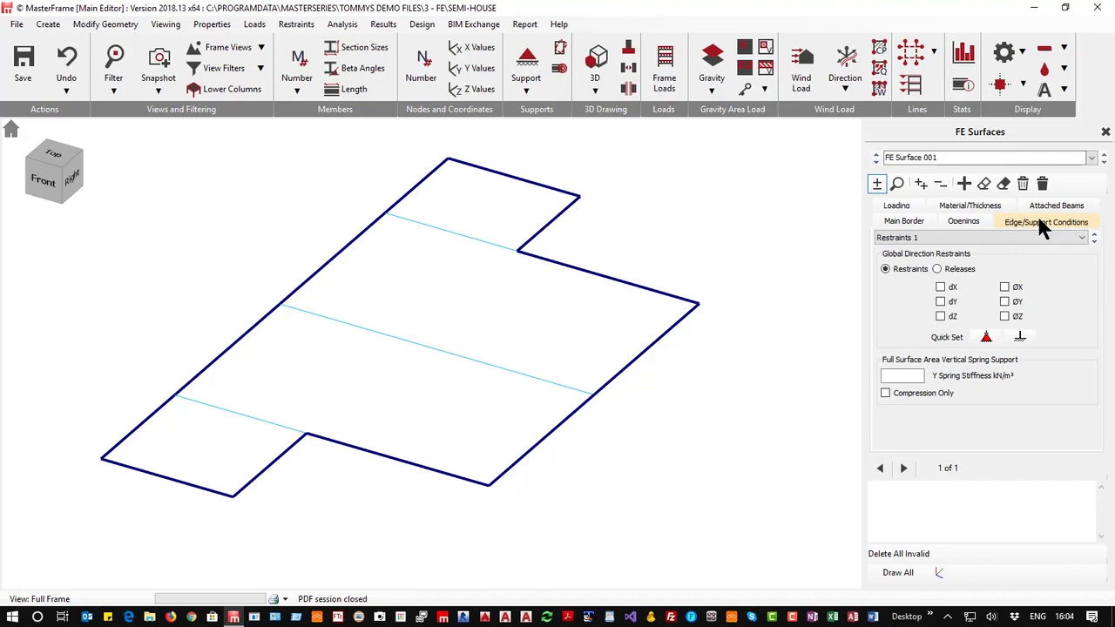
pyautogui.click(901, 376)
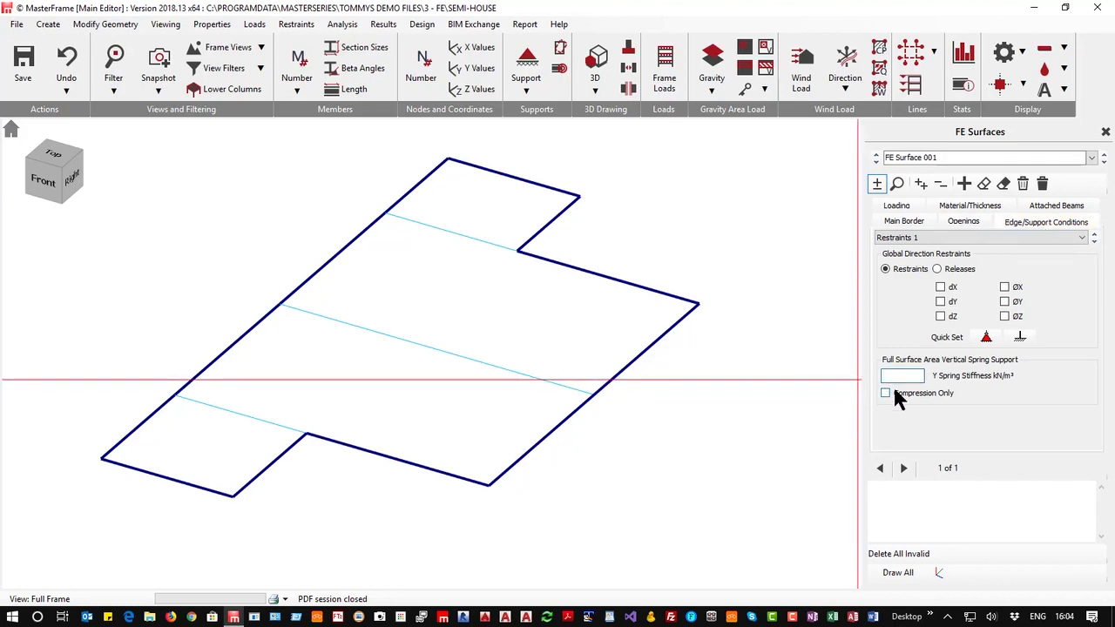
pyautogui.write('10000')
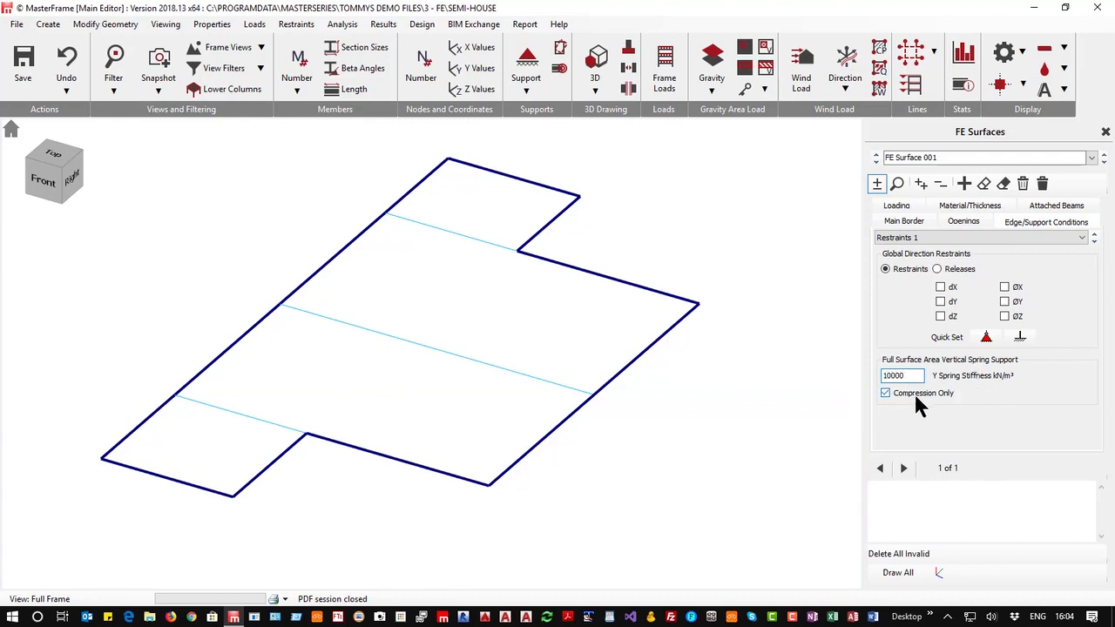
# Assign C30 Concrete (Isotropic) from the material library to the surface
pyautogui.click(1064, 208)
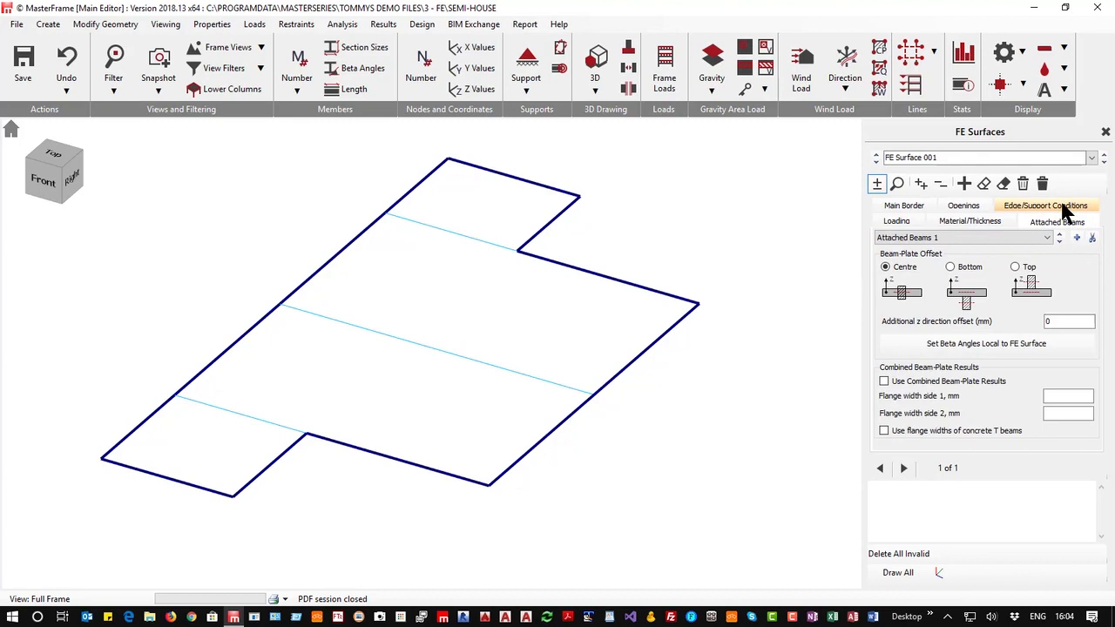
pyautogui.click(967, 220)
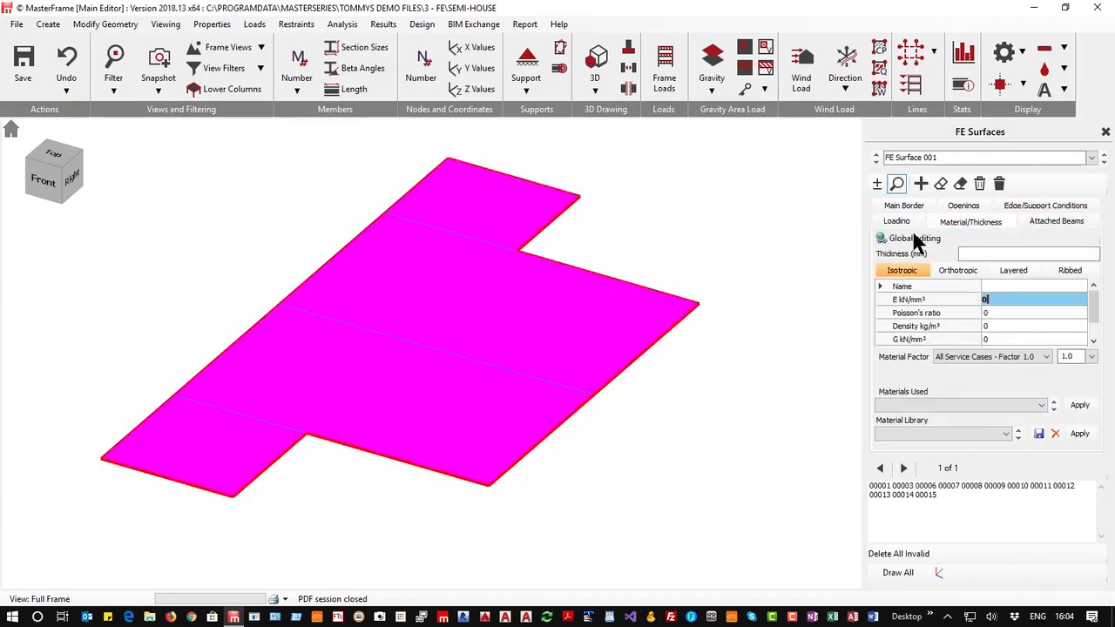
pyautogui.click(916, 437)
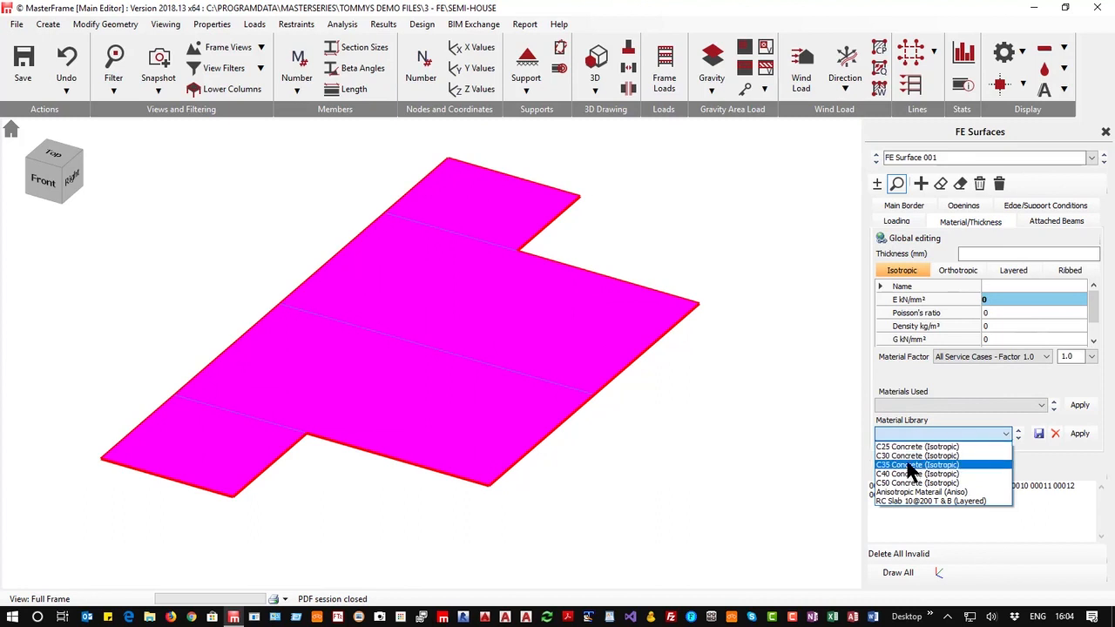
pyautogui.click(910, 456)
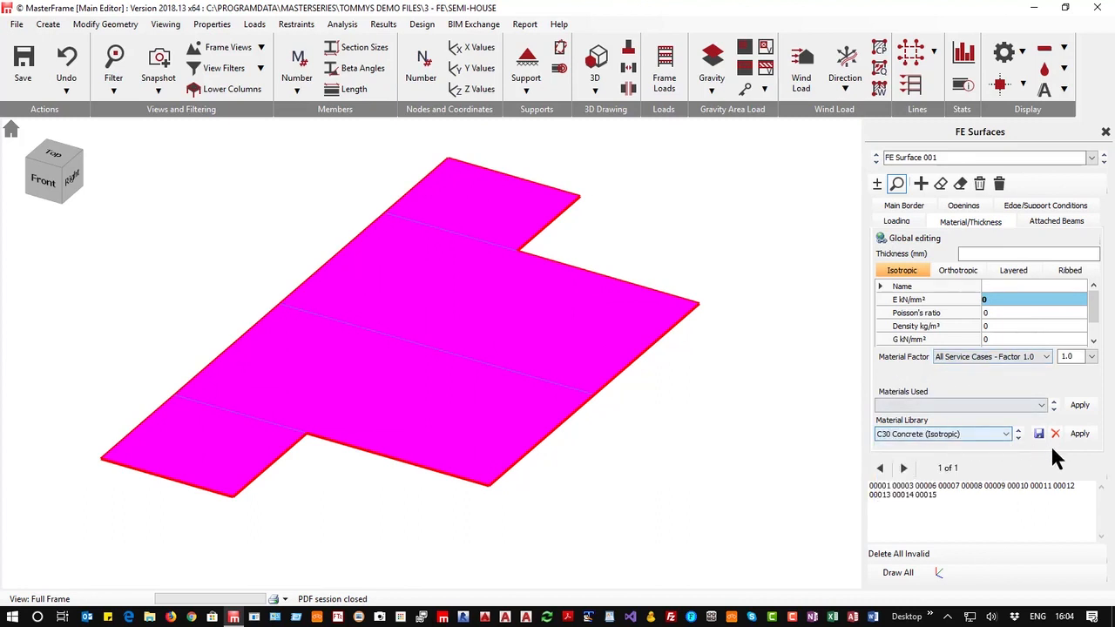
pyautogui.click(1079, 434)
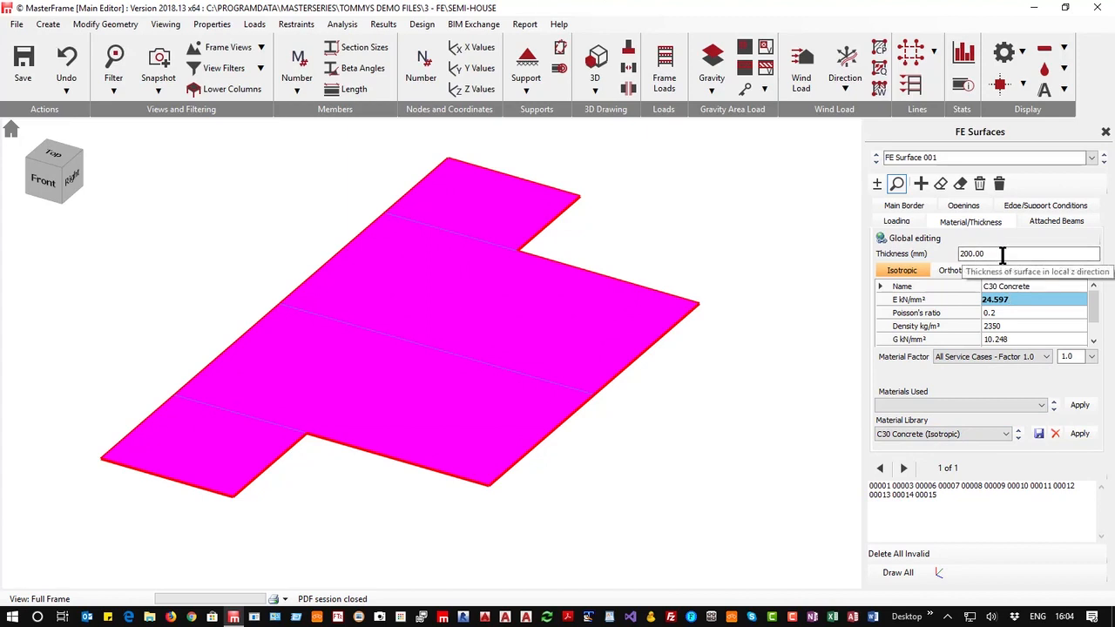
# Add a full-area L-Live surface load of -2.5 kN/m² on the Alternate live load case
pyautogui.click(897, 221)
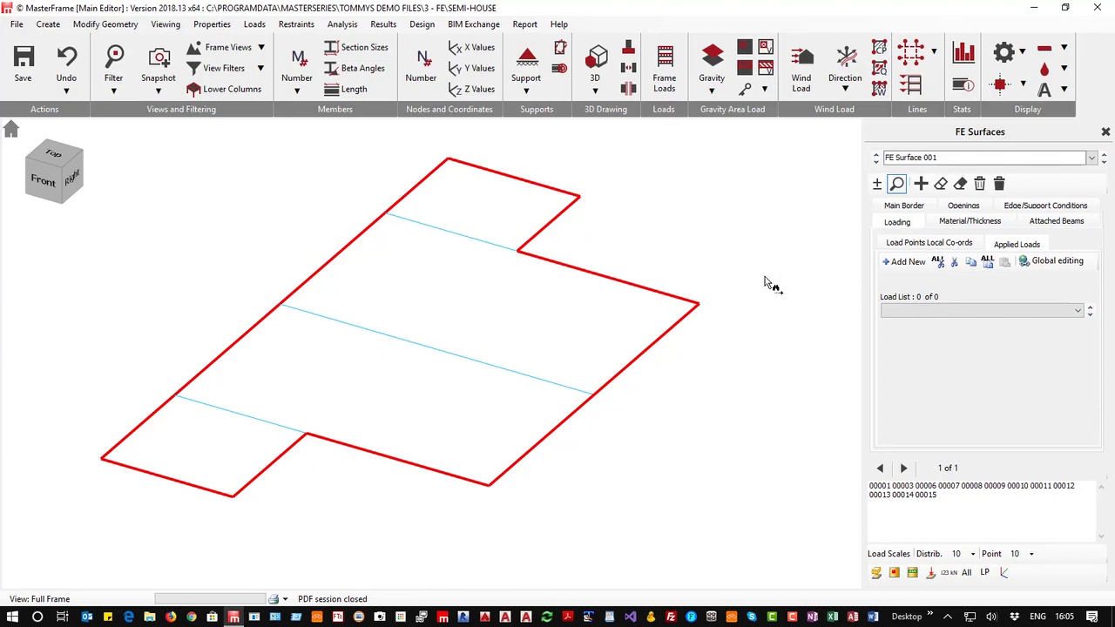
pyautogui.click(906, 261)
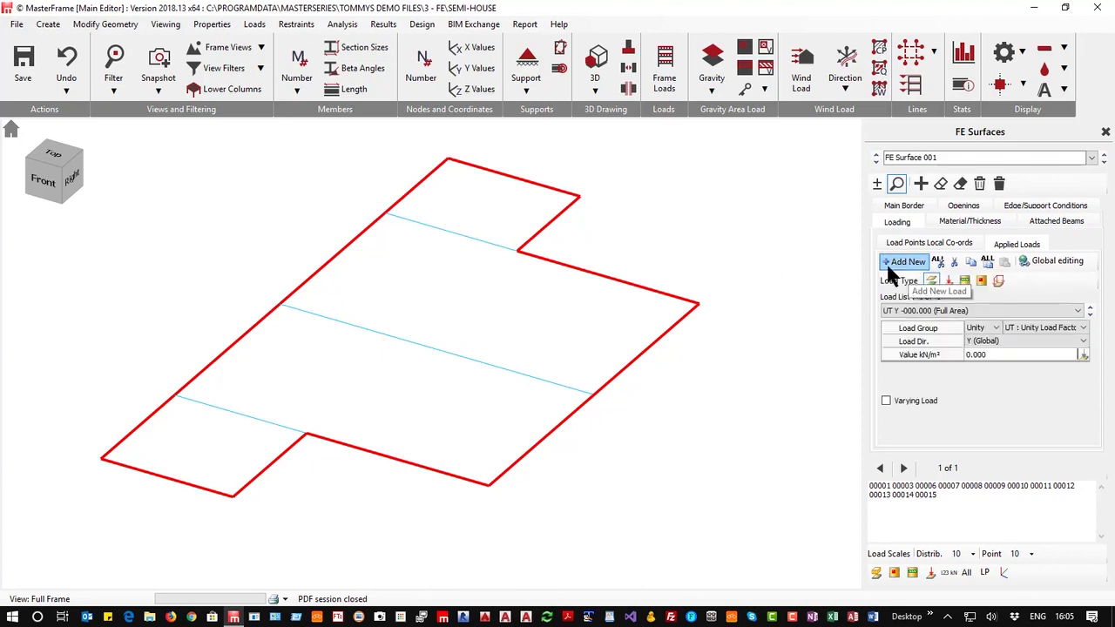
pyautogui.click(982, 330)
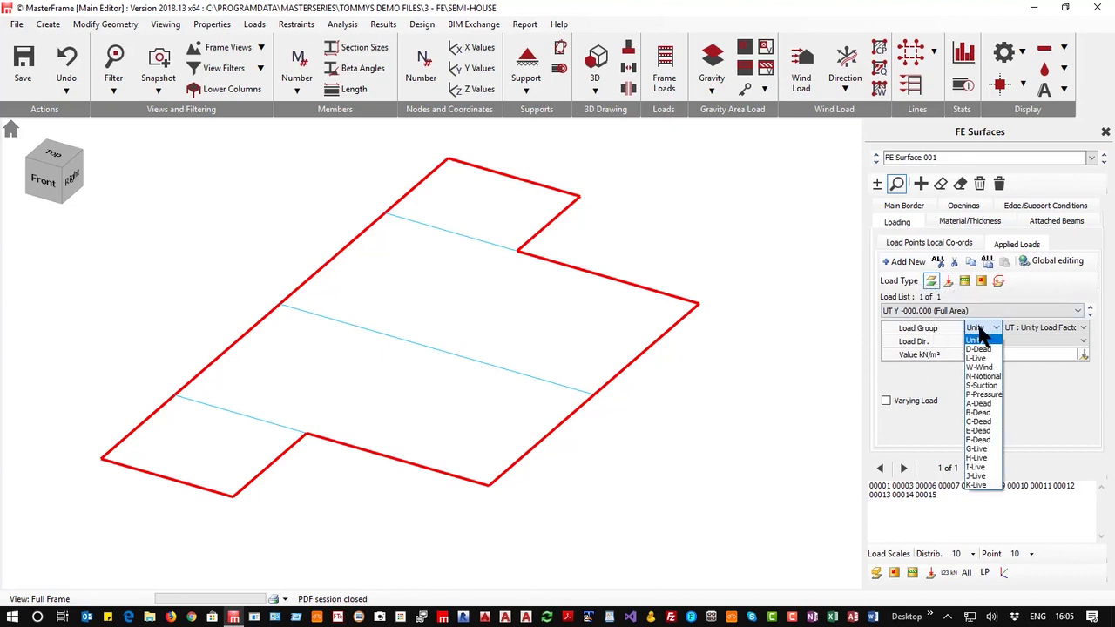
pyautogui.click(978, 358)
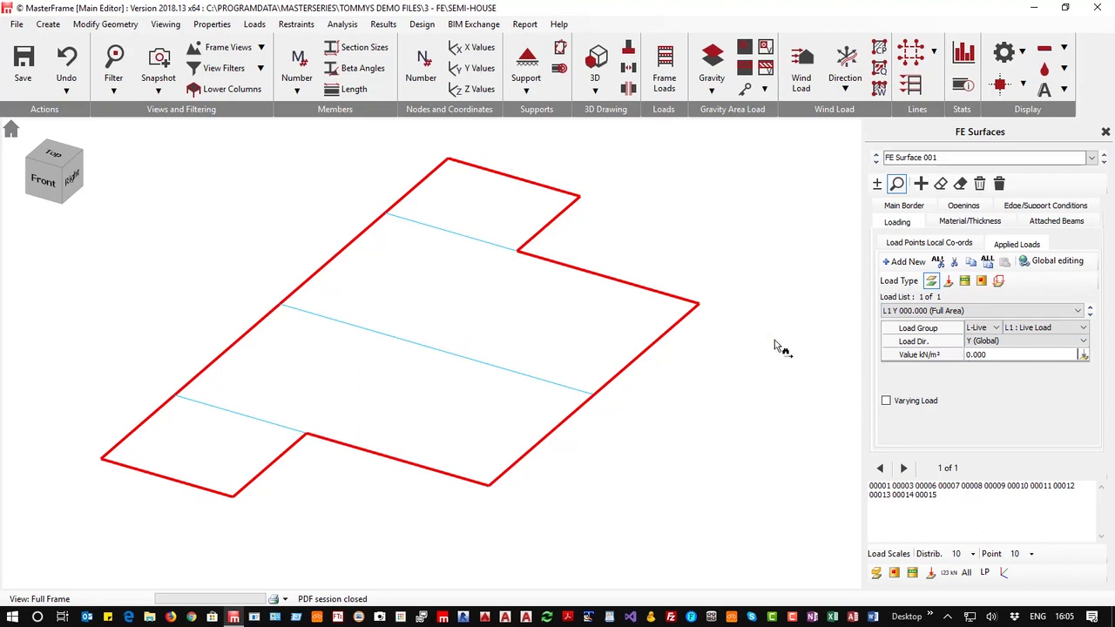
pyautogui.click(1002, 354)
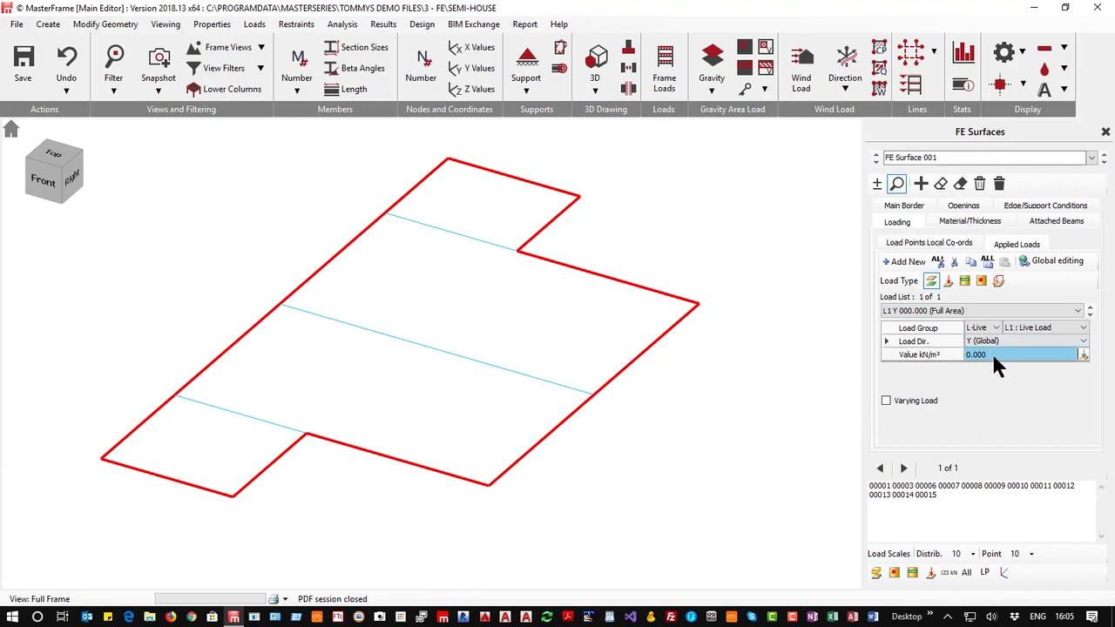
pyautogui.click(992, 353)
pyautogui.click(976, 355)
pyautogui.write('-2')
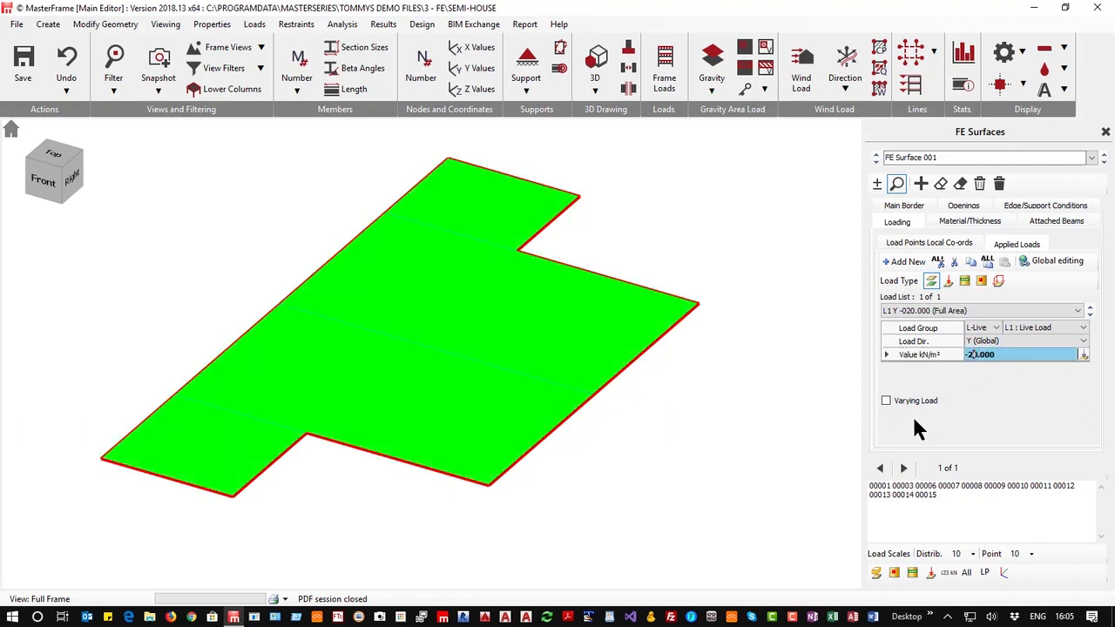
pyautogui.press('Delete')
pyautogui.write('.5')
pyautogui.click(1043, 326)
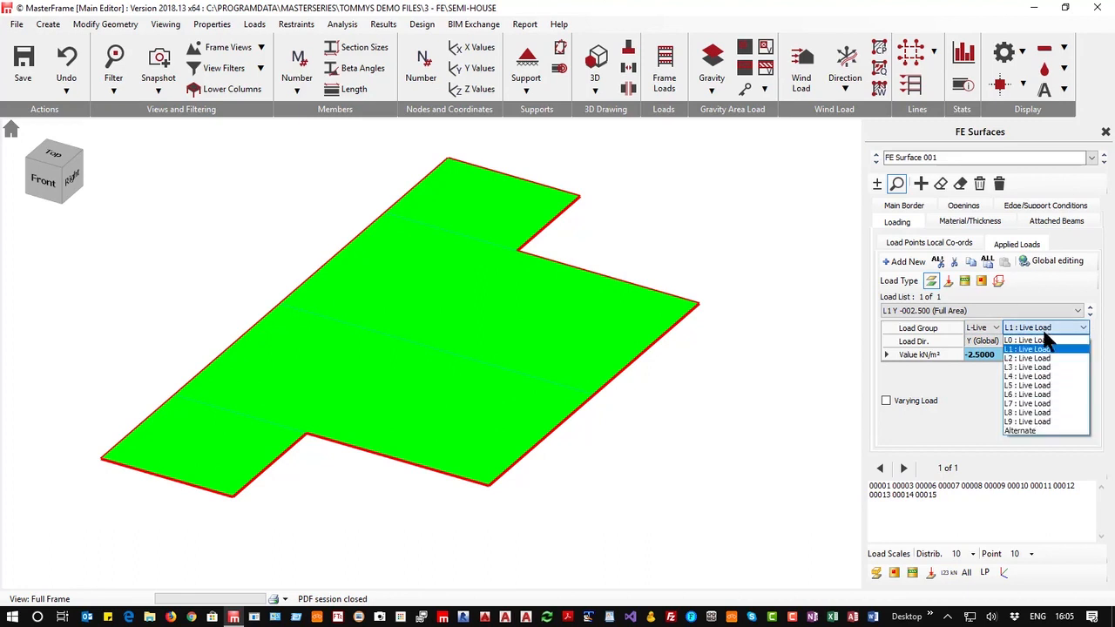
pyautogui.click(1035, 429)
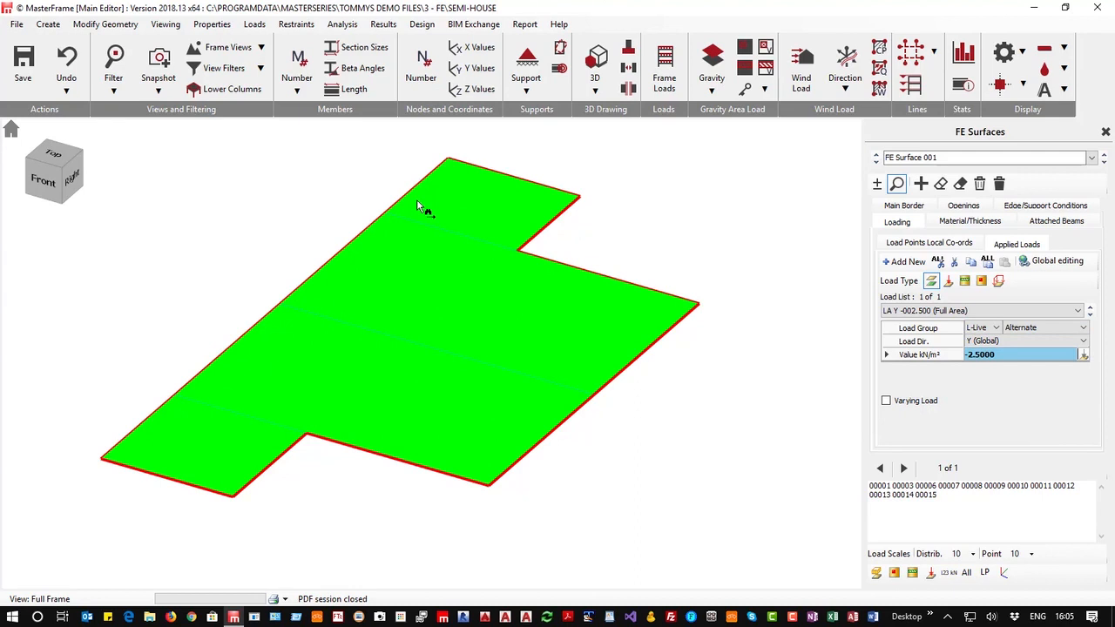
# Add a D-Dead line load of -15 kN/m along the front edge between two picked load points
pyautogui.click(906, 261)
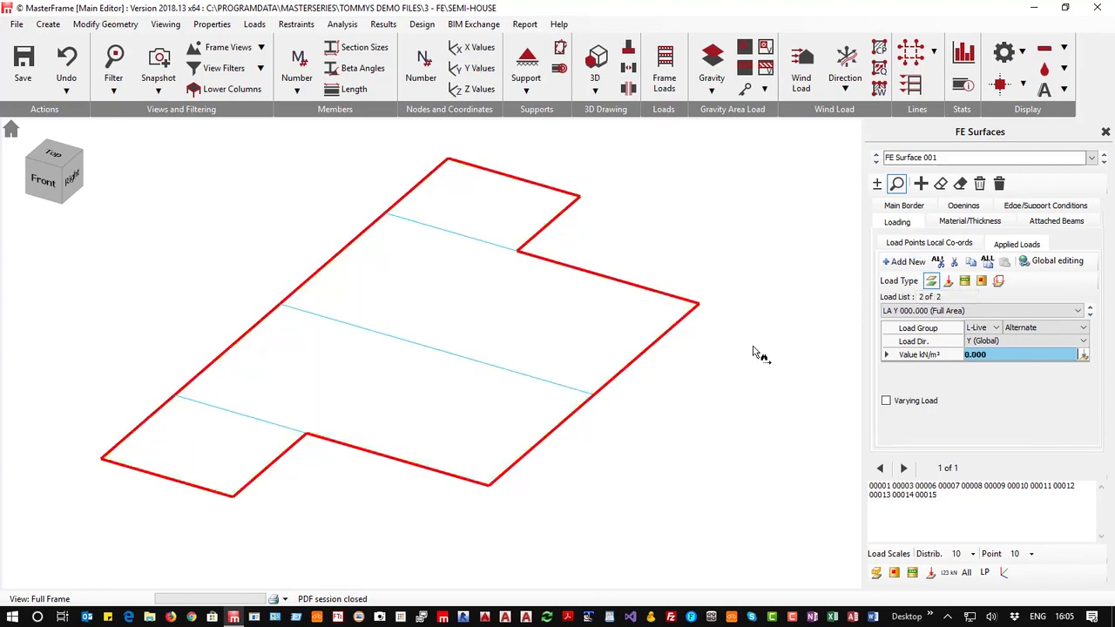
pyautogui.click(963, 280)
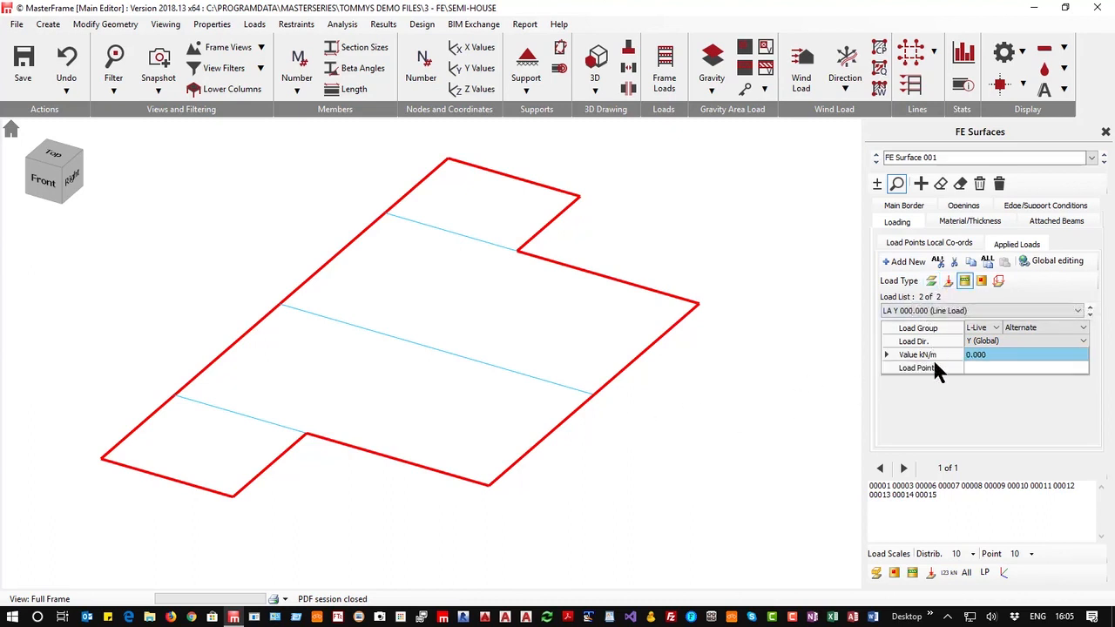
pyautogui.click(983, 329)
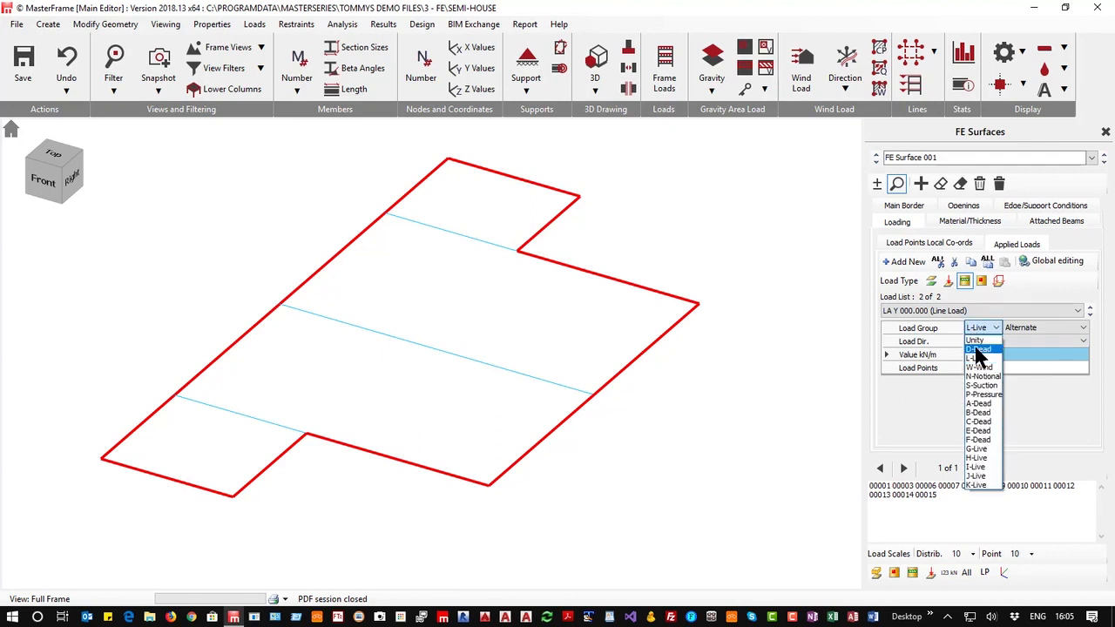
pyautogui.click(975, 348)
pyautogui.click(964, 355)
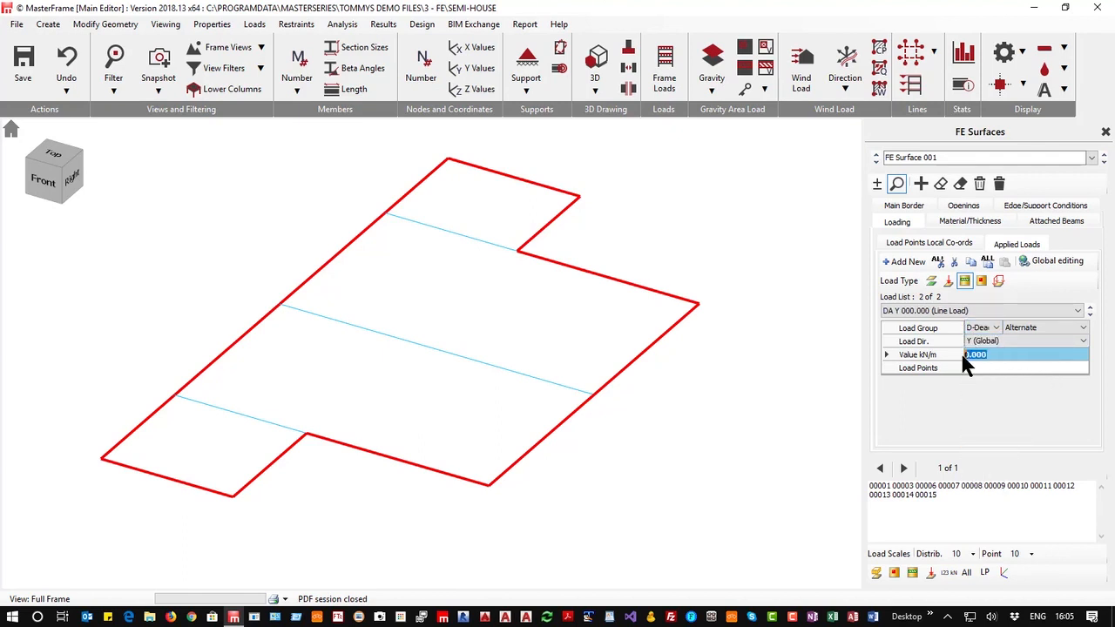
pyautogui.write('-15')
pyautogui.click(1005, 364)
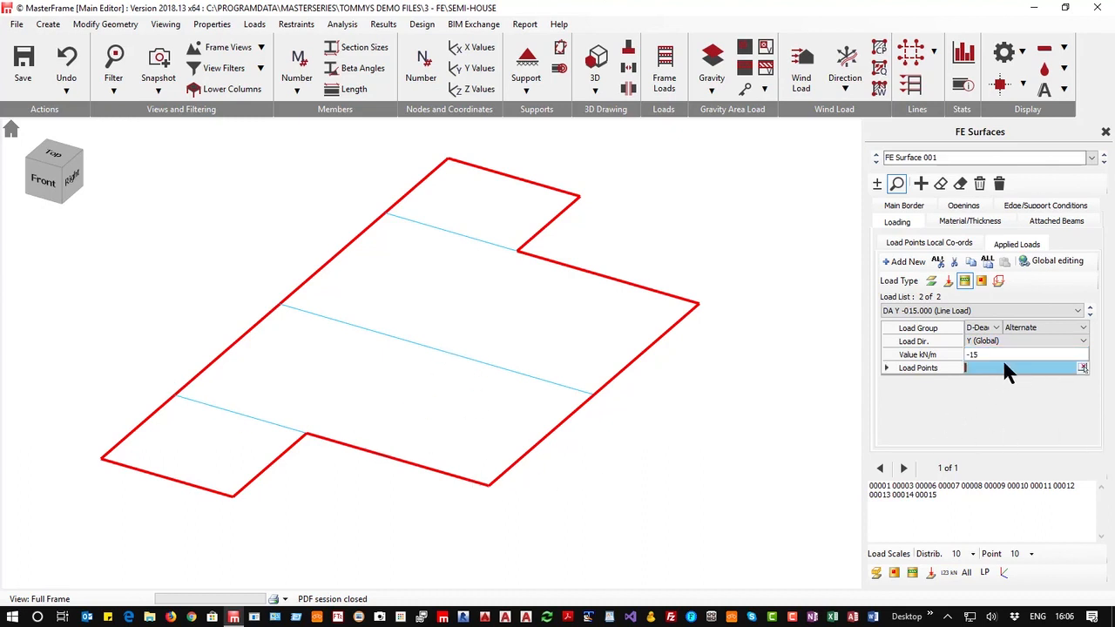
pyautogui.click(1082, 368)
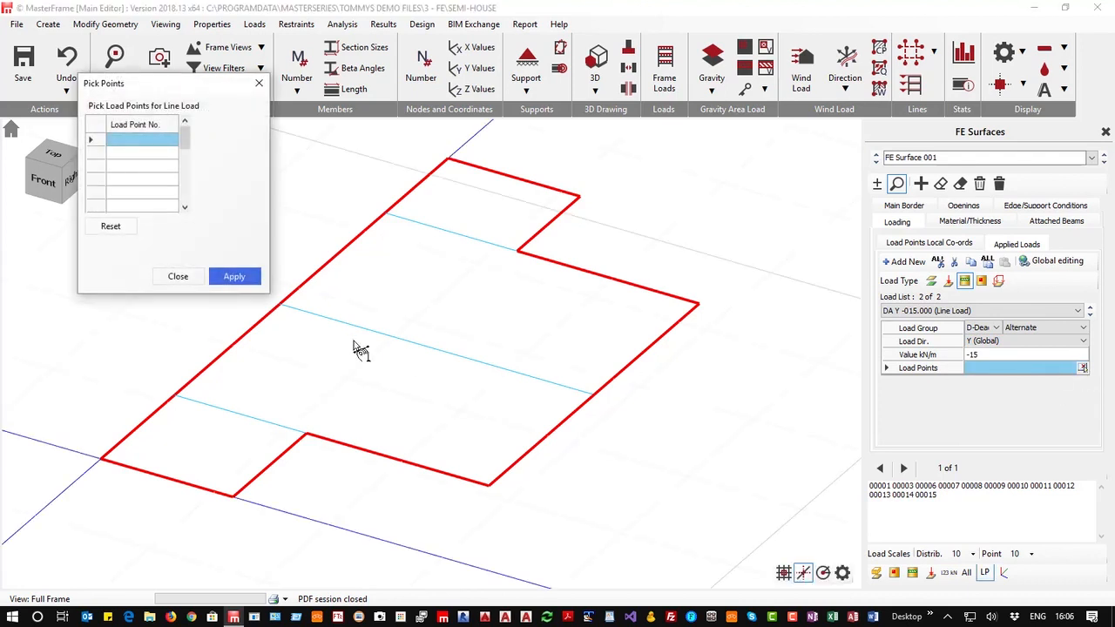
pyautogui.click(490, 485)
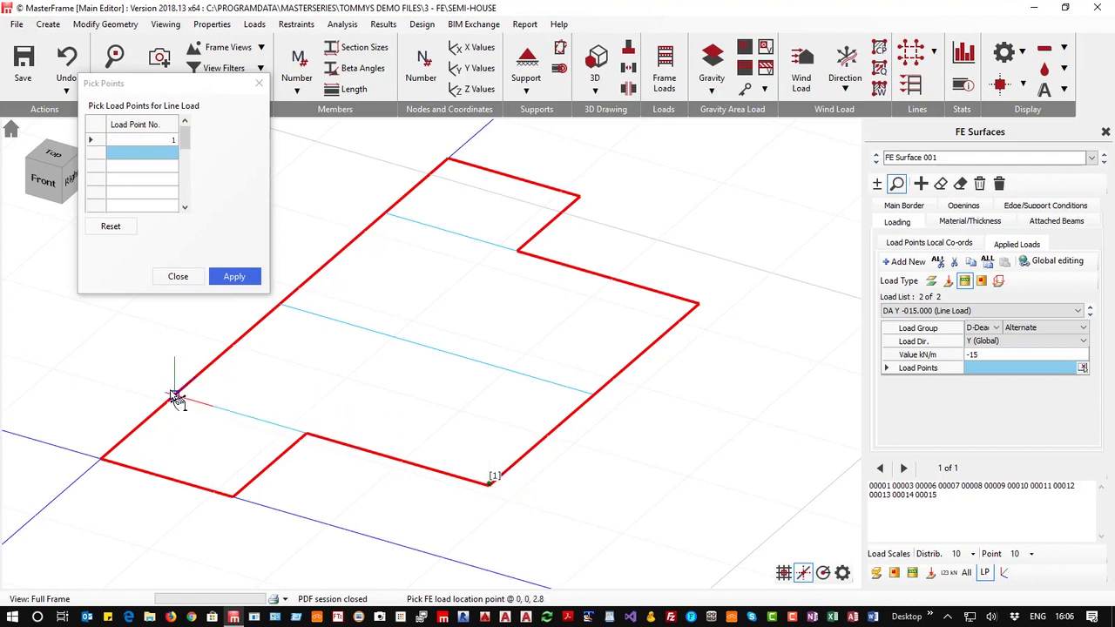
pyautogui.click(175, 396)
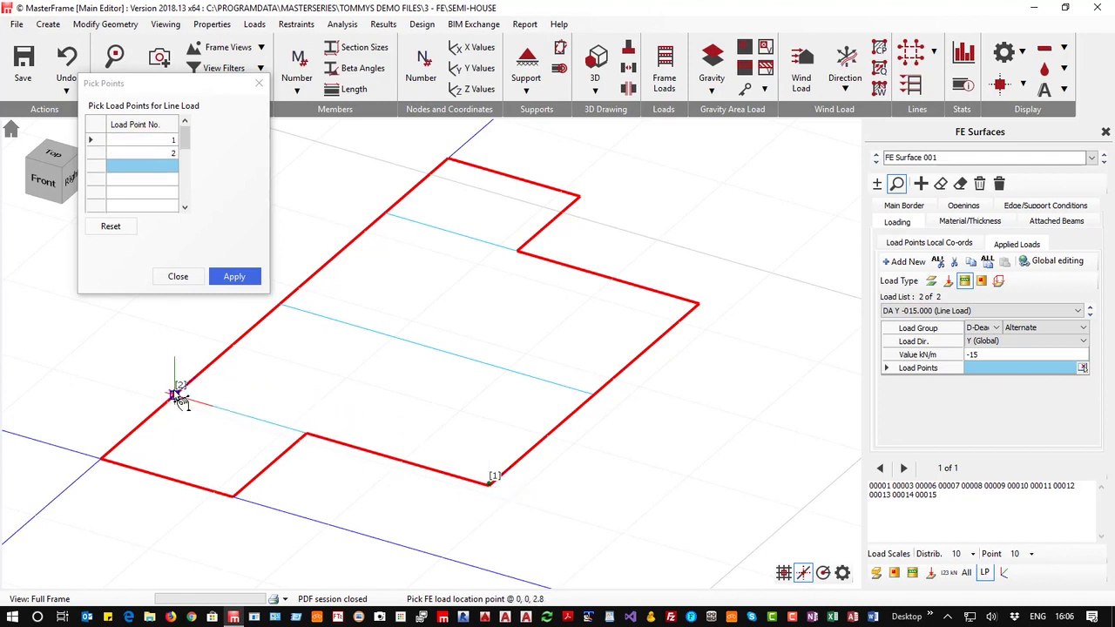
pyautogui.click(244, 280)
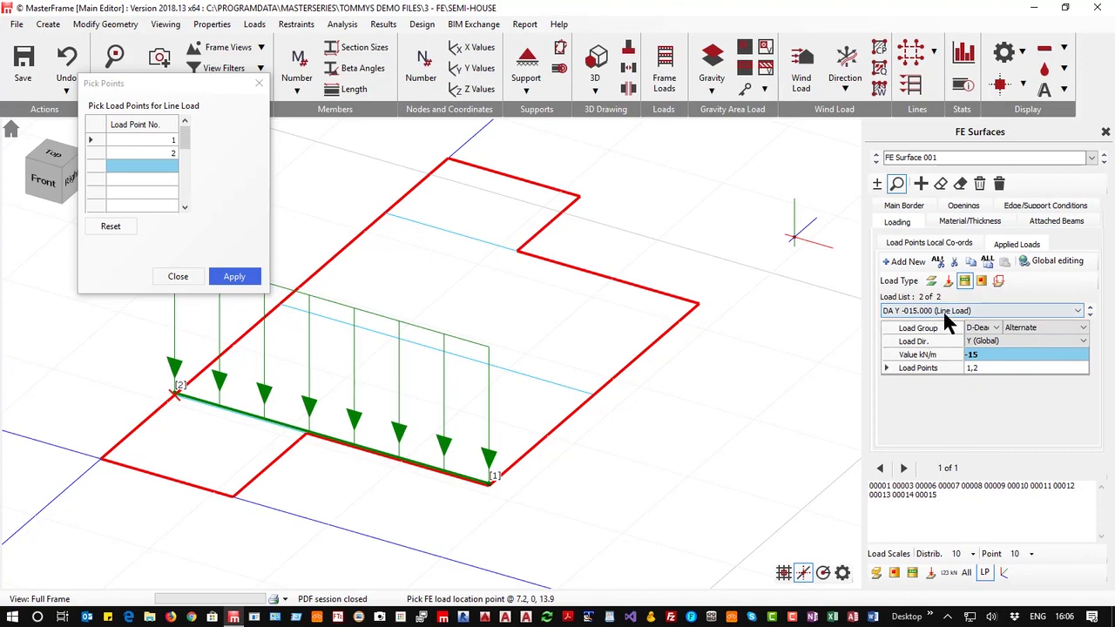
# Add a second -15 kN/m D-Dead line load along the rear edge between two newly picked points
pyautogui.click(906, 261)
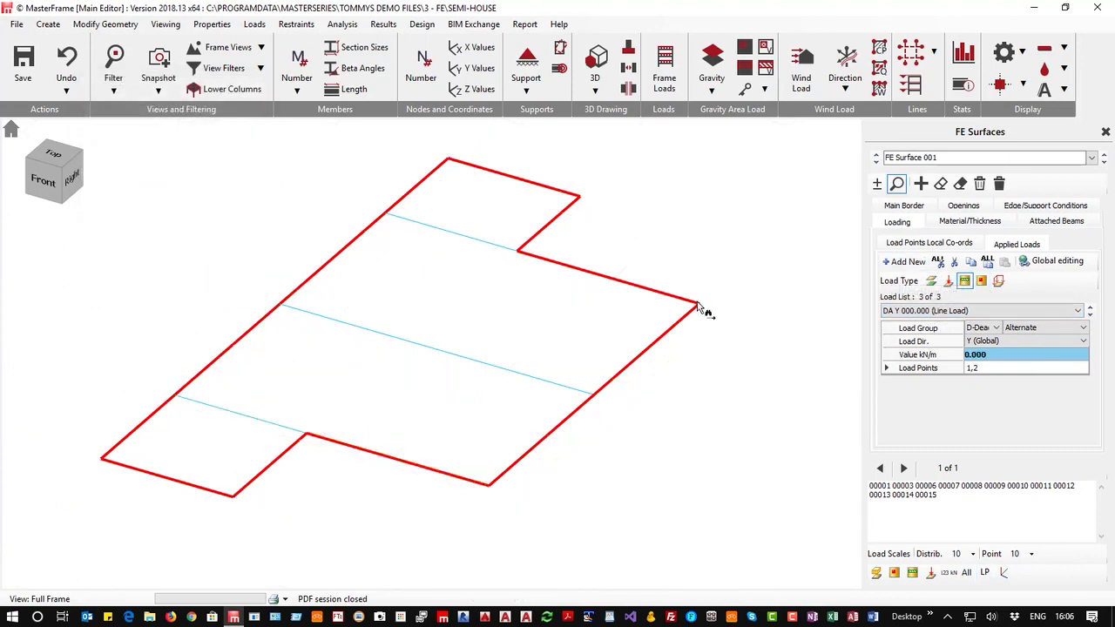
pyautogui.click(1058, 367)
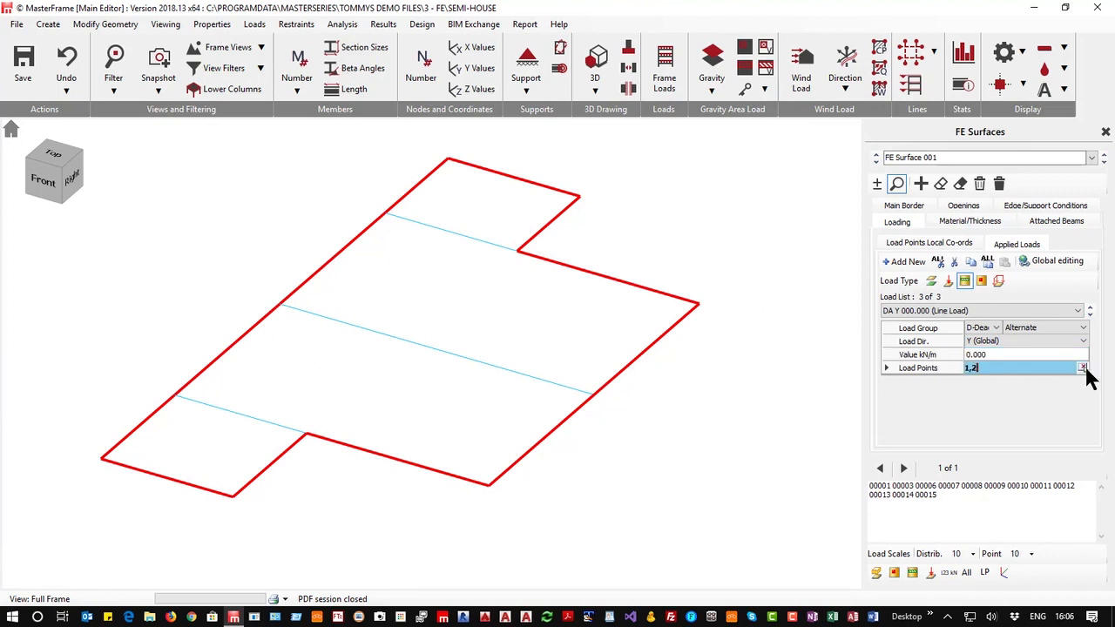
pyautogui.click(1082, 367)
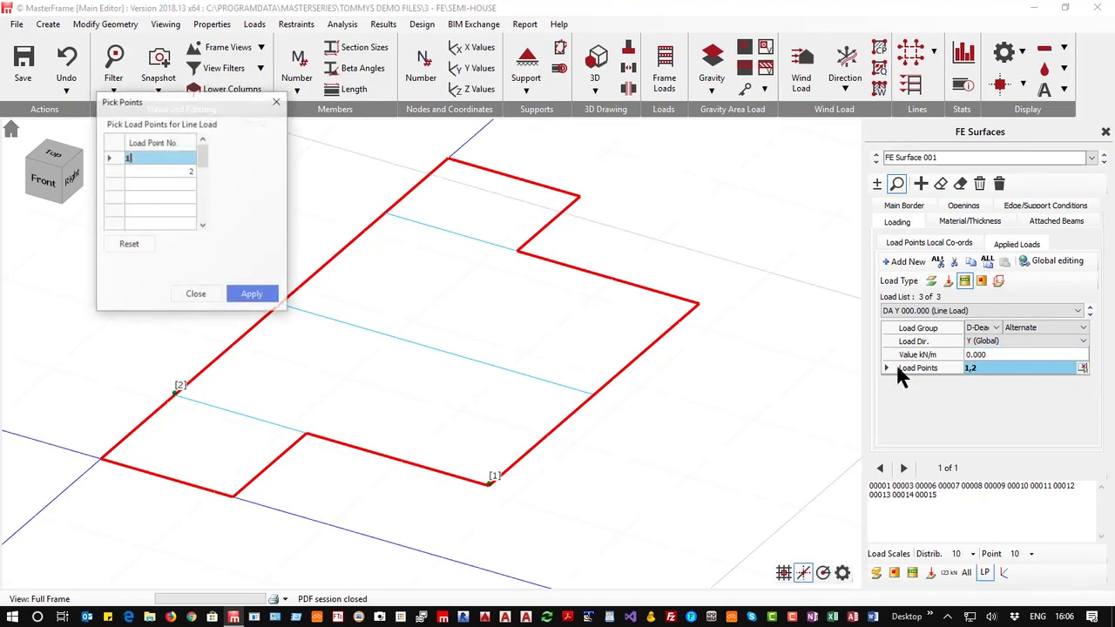
pyautogui.click(704, 301)
pyautogui.click(385, 215)
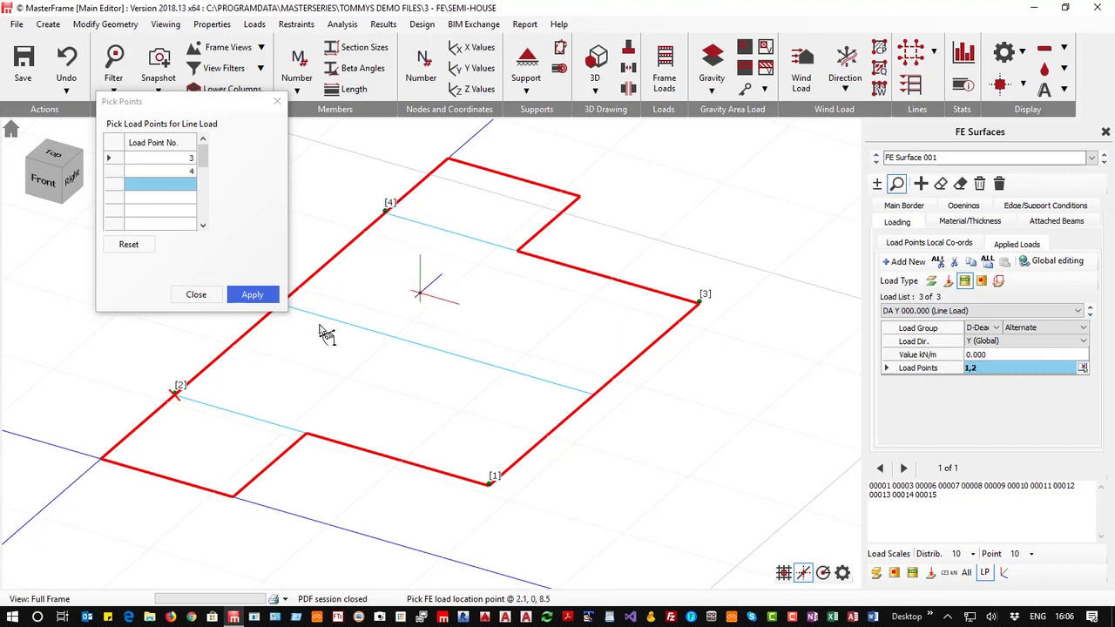
pyautogui.click(249, 294)
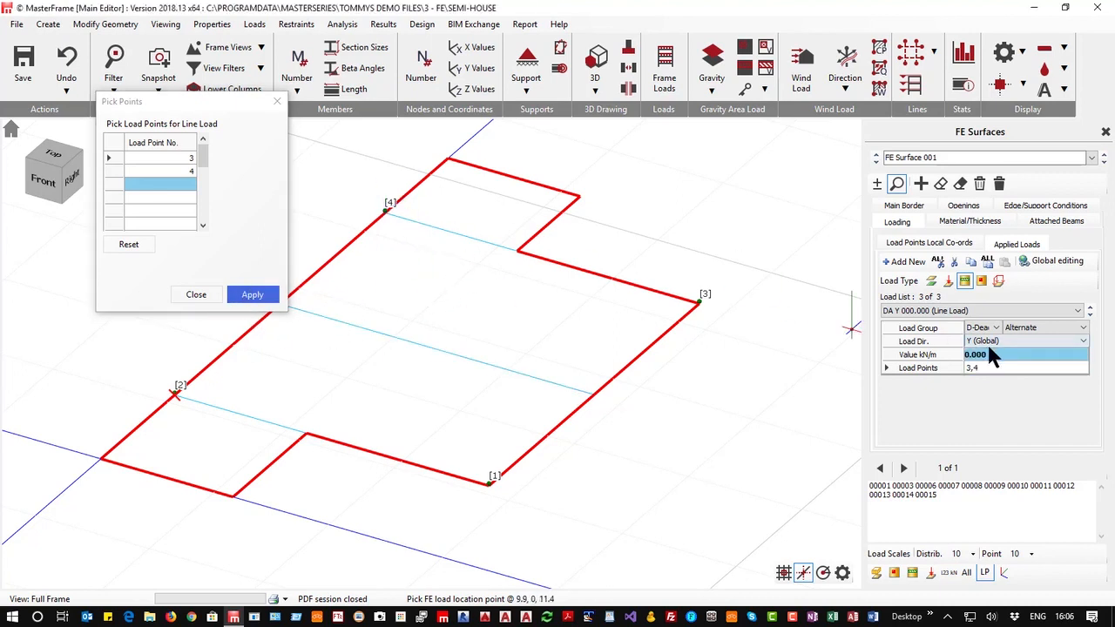
pyautogui.moveTo(996, 355); pyautogui.dragTo(944, 354)
pyautogui.write('-15')
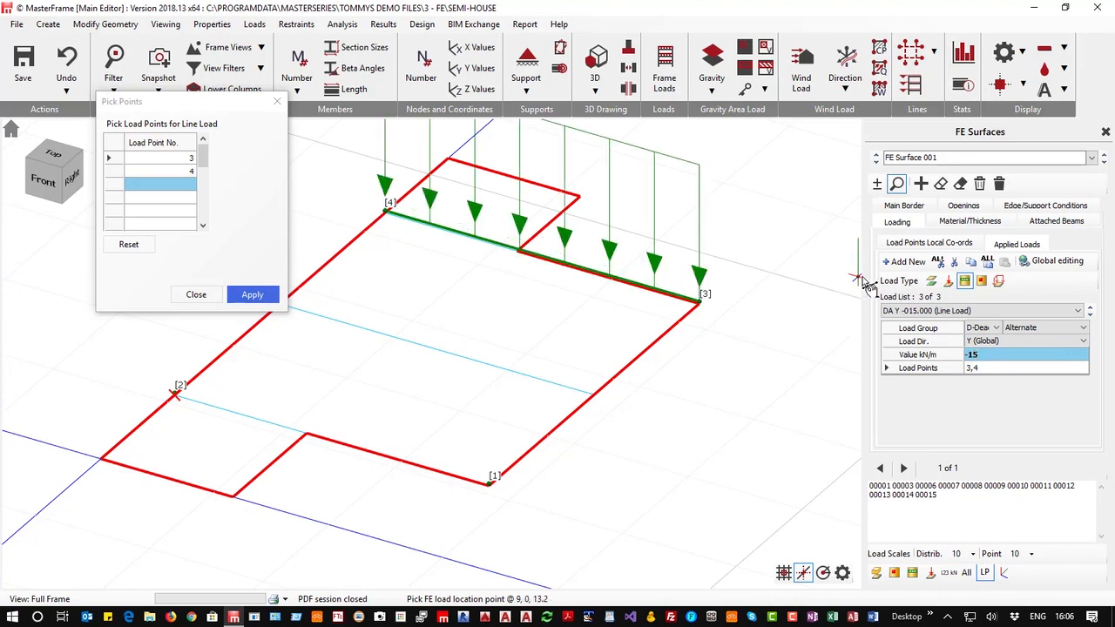
# Add a new D-Dead line load of -30 kN/m along the interior line between two newly picked load points
pyautogui.click(913, 263)
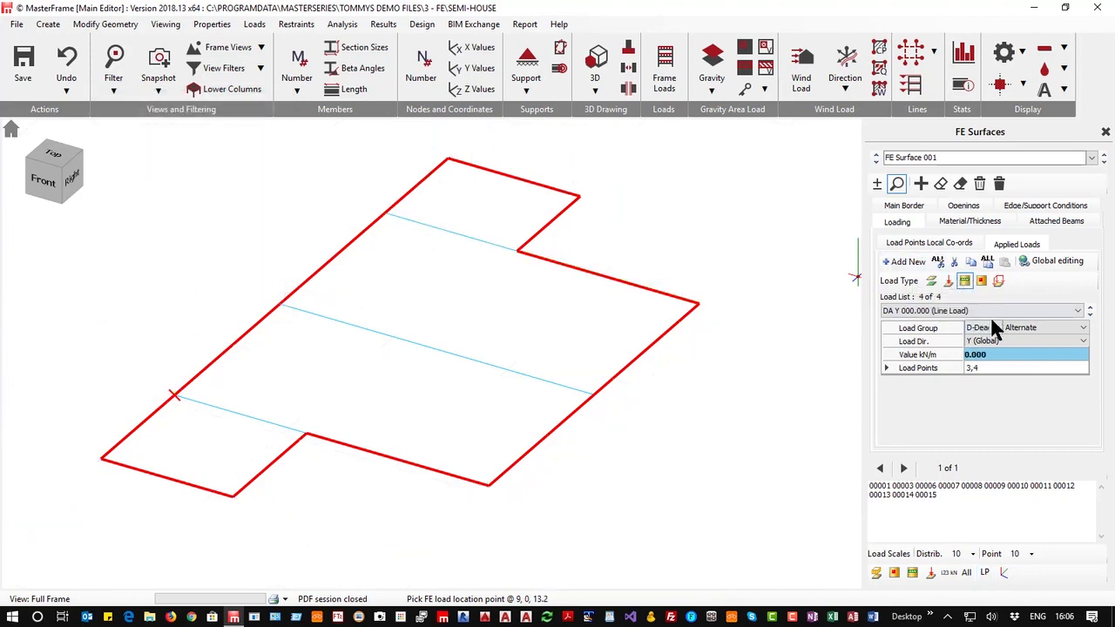
pyautogui.moveTo(995, 357); pyautogui.dragTo(907, 356)
pyautogui.press('Return')
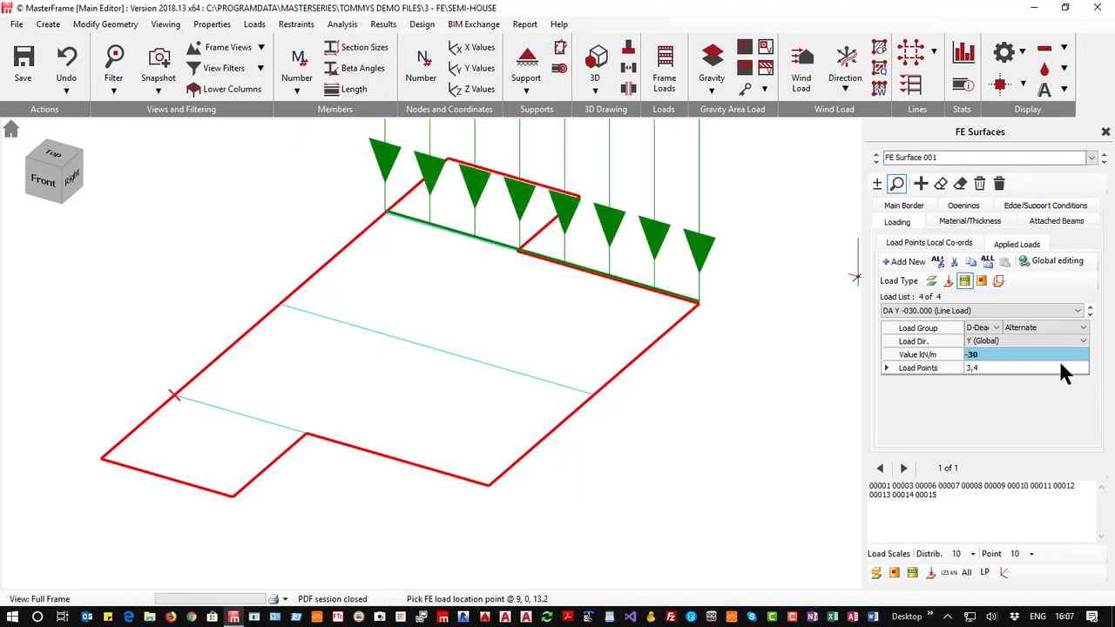
pyautogui.click(1024, 366)
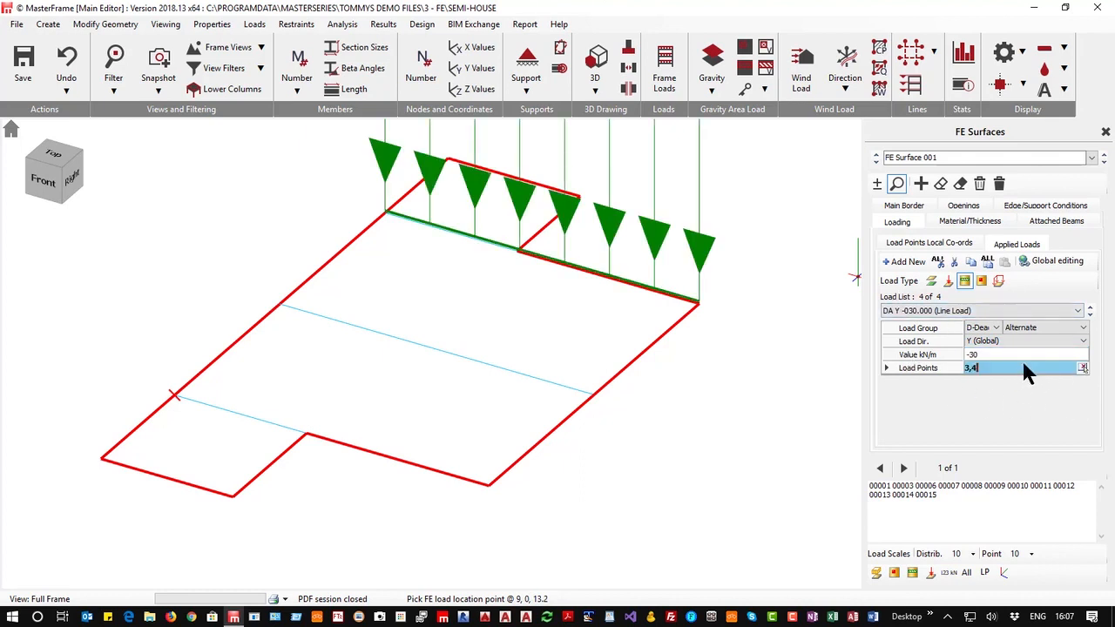
pyautogui.press('BackSpace')
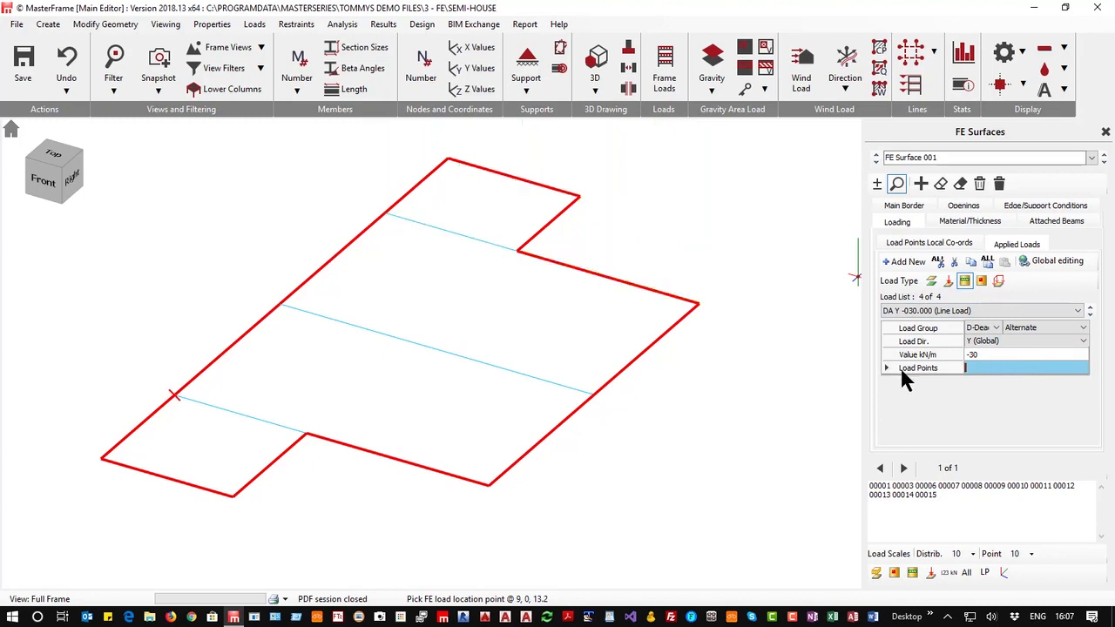
pyautogui.click(1082, 368)
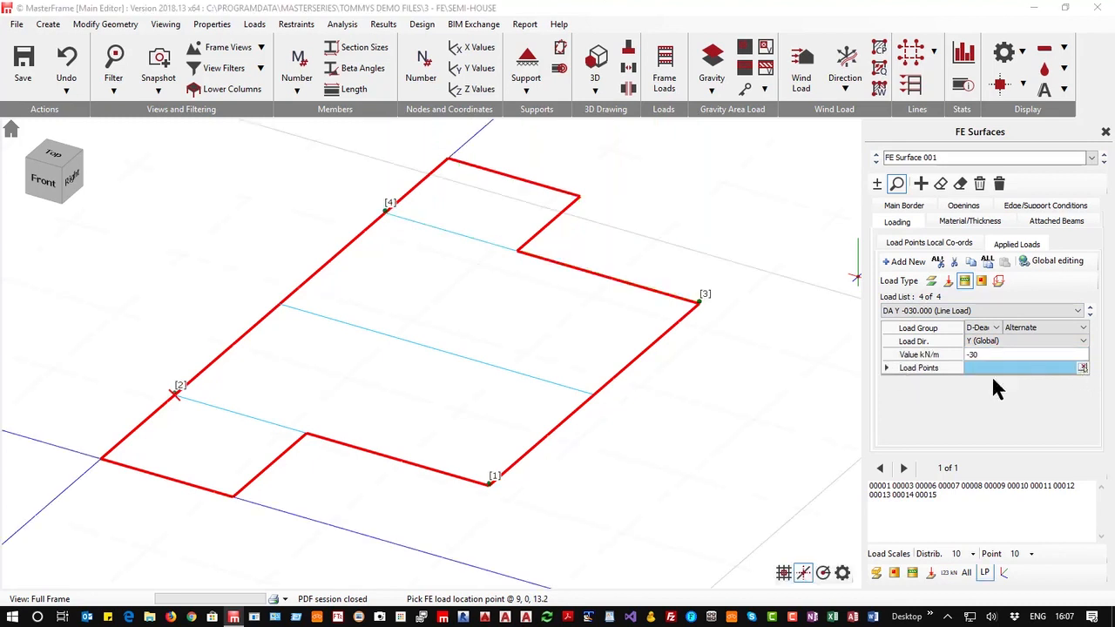
pyautogui.click(595, 394)
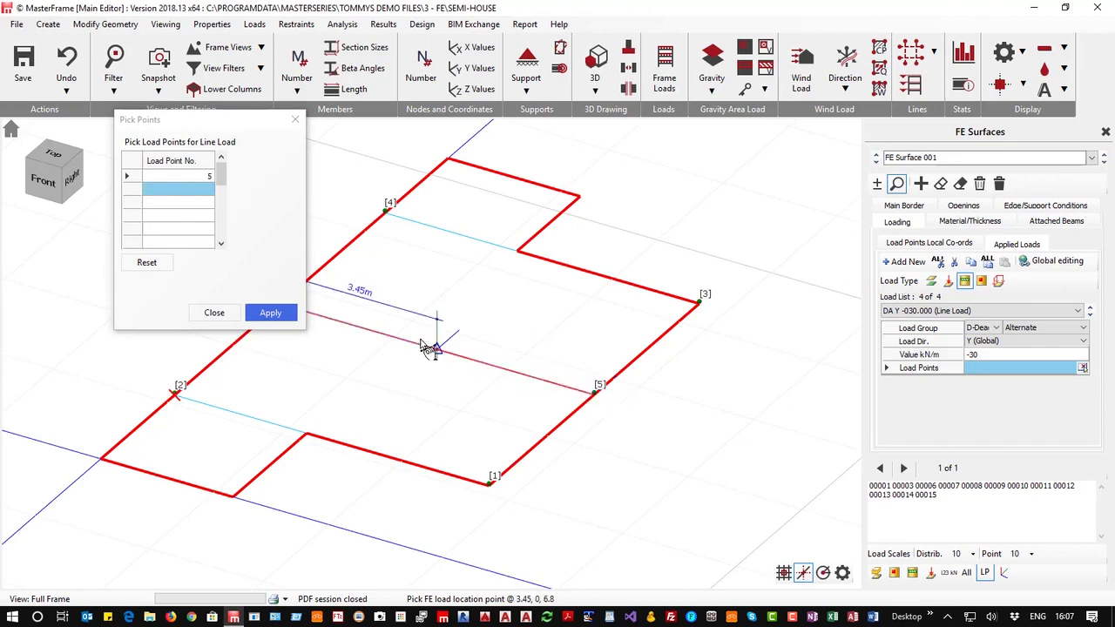
pyautogui.moveTo(214, 123); pyautogui.dragTo(101, 118)
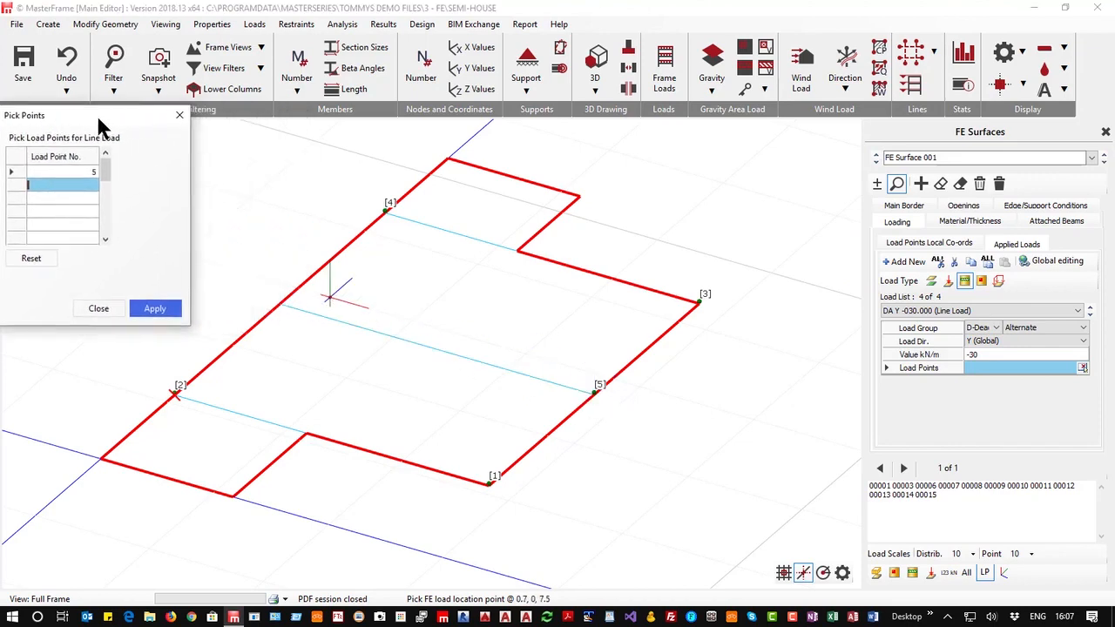
pyautogui.click(283, 304)
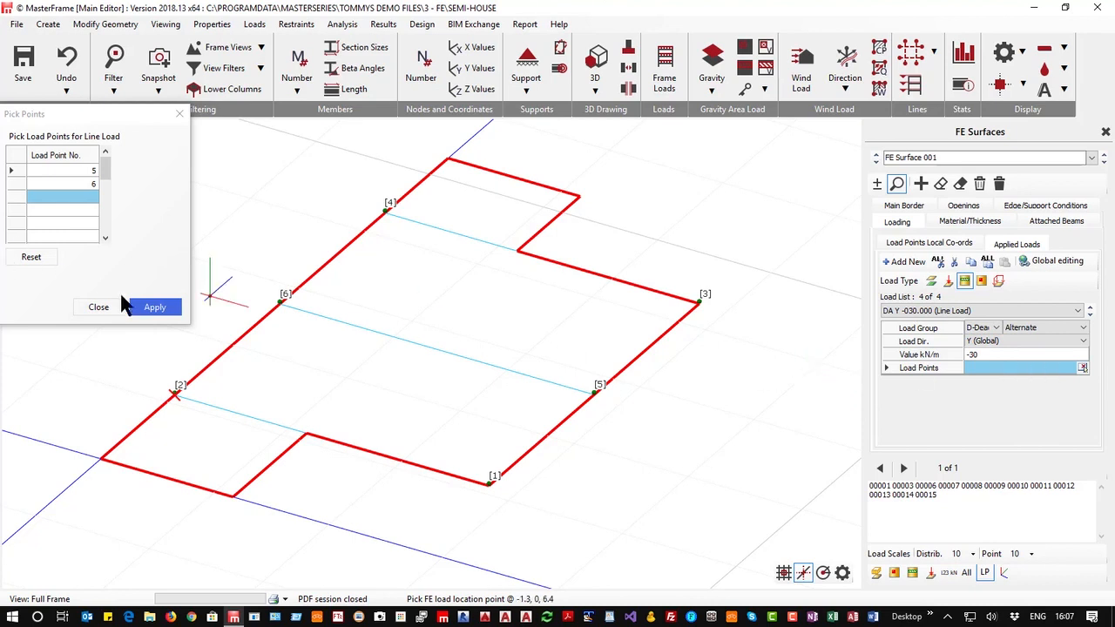
pyautogui.click(155, 308)
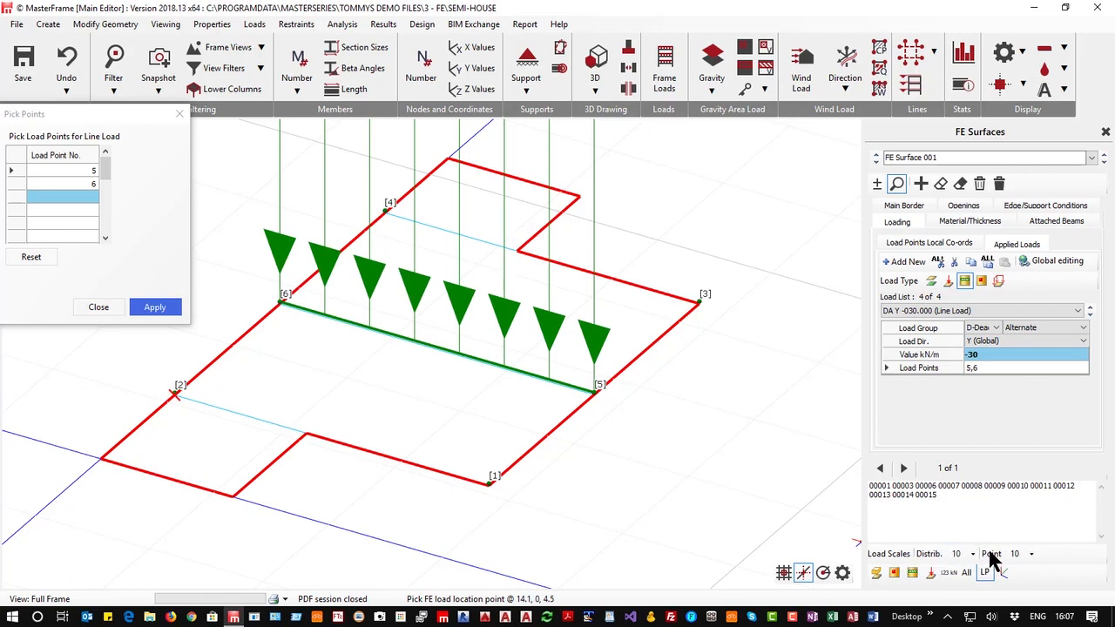
# Adjust the load display, setting the distributed load scale to 50 and showing the load values
pyautogui.click(913, 574)
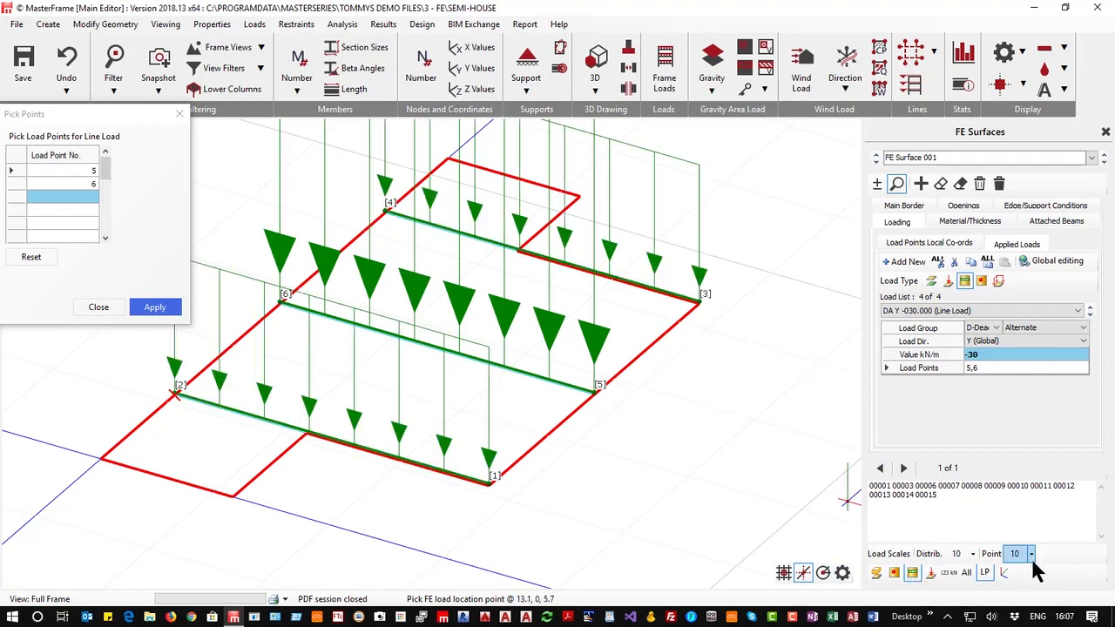
pyautogui.click(973, 554)
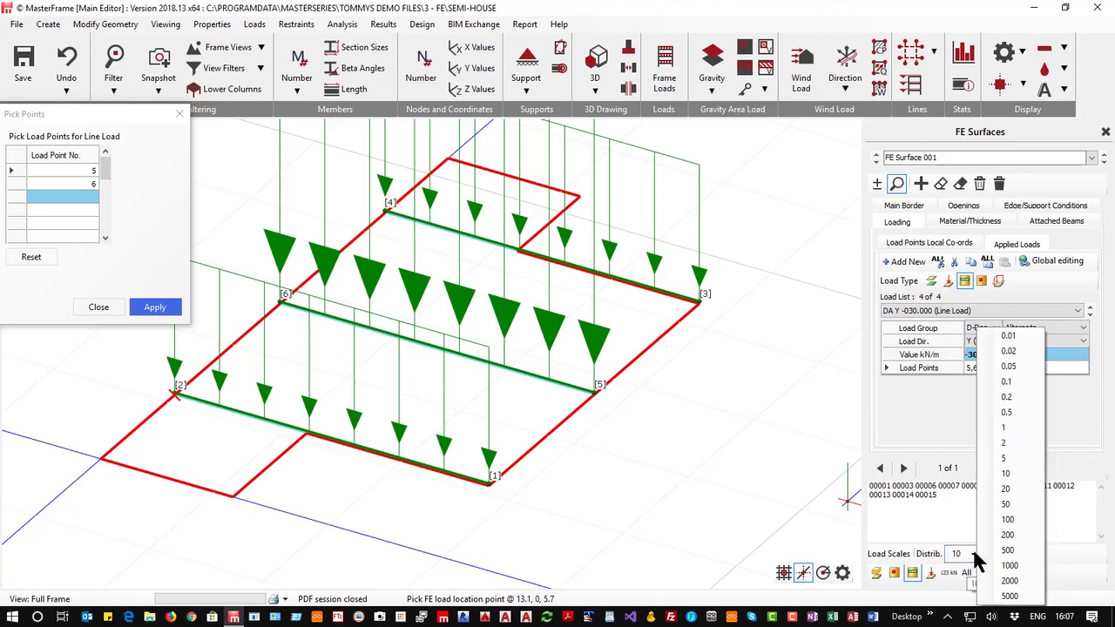
pyautogui.click(1007, 504)
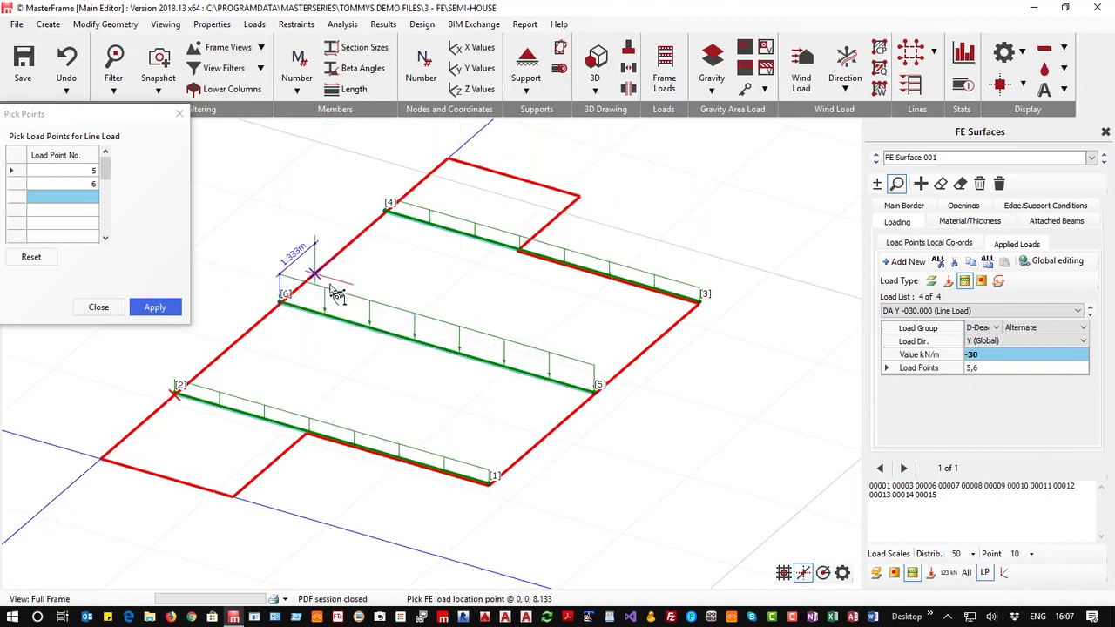
pyautogui.click(949, 573)
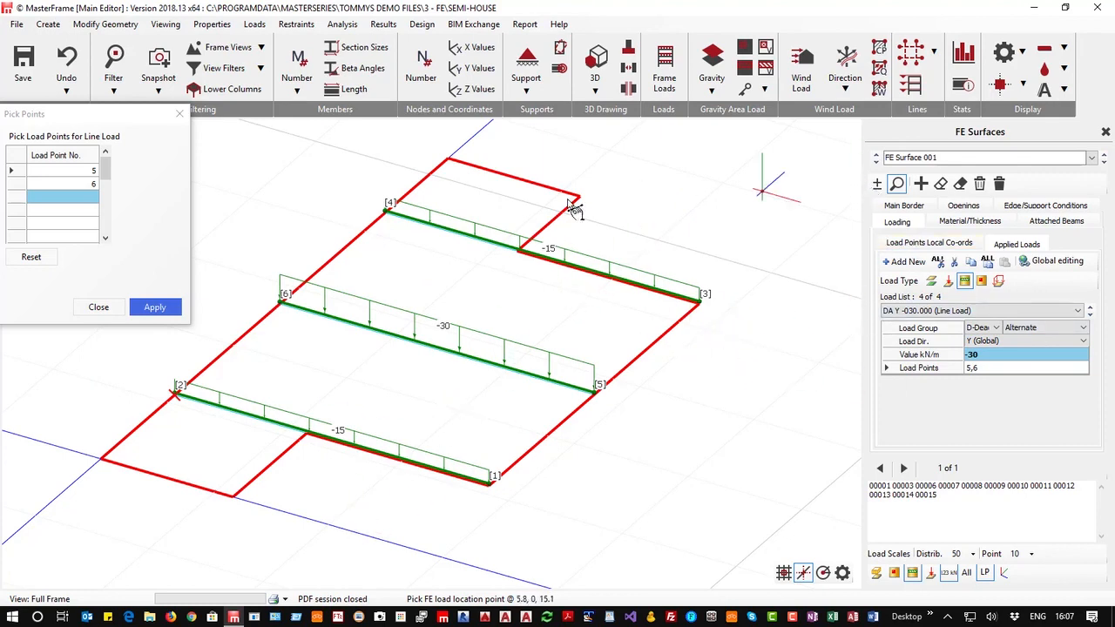
# Add a -10 kN/m D-Dead line load along the short inner edge of the rear notch between two picked points
pyautogui.click(97, 312)
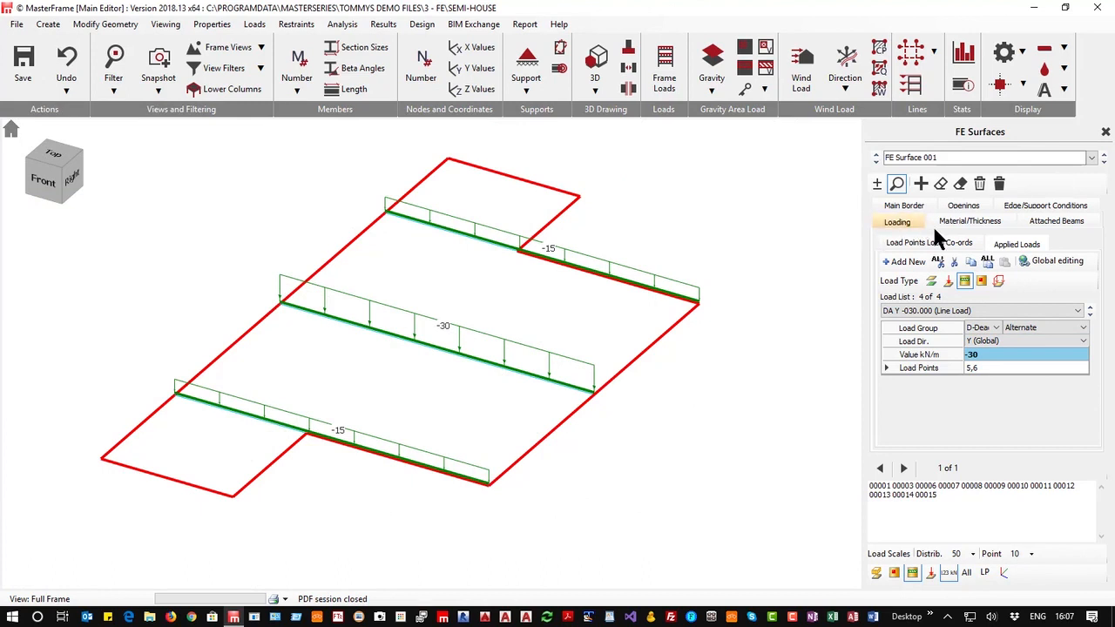
pyautogui.click(906, 261)
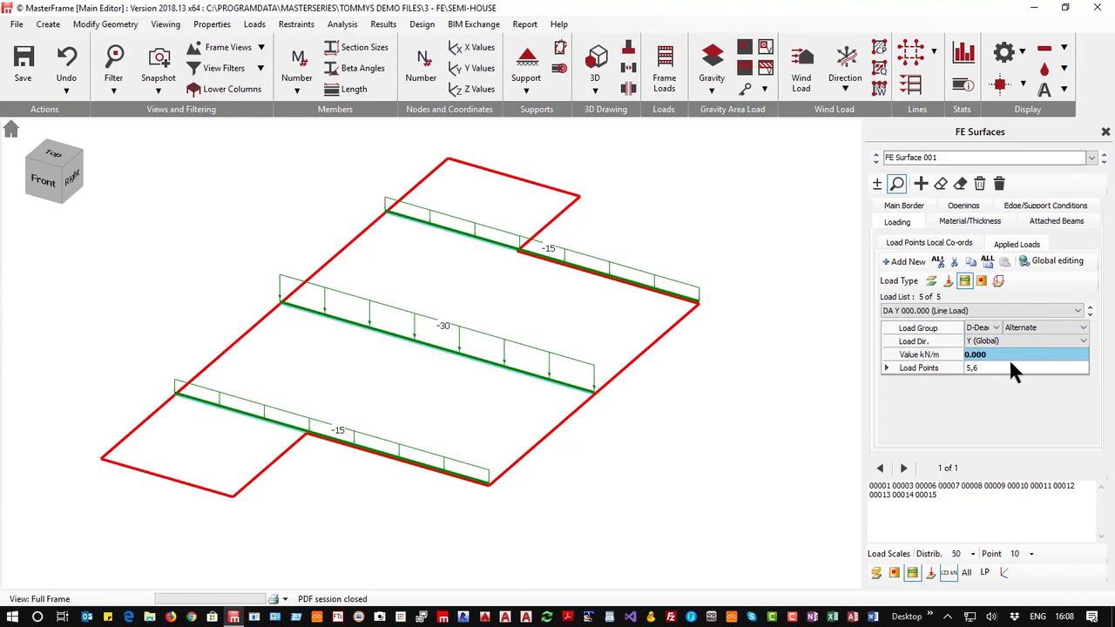
pyautogui.click(985, 367)
pyautogui.press('BackSpace')
pyautogui.press('BackSpace')
pyautogui.press('BackSpace')
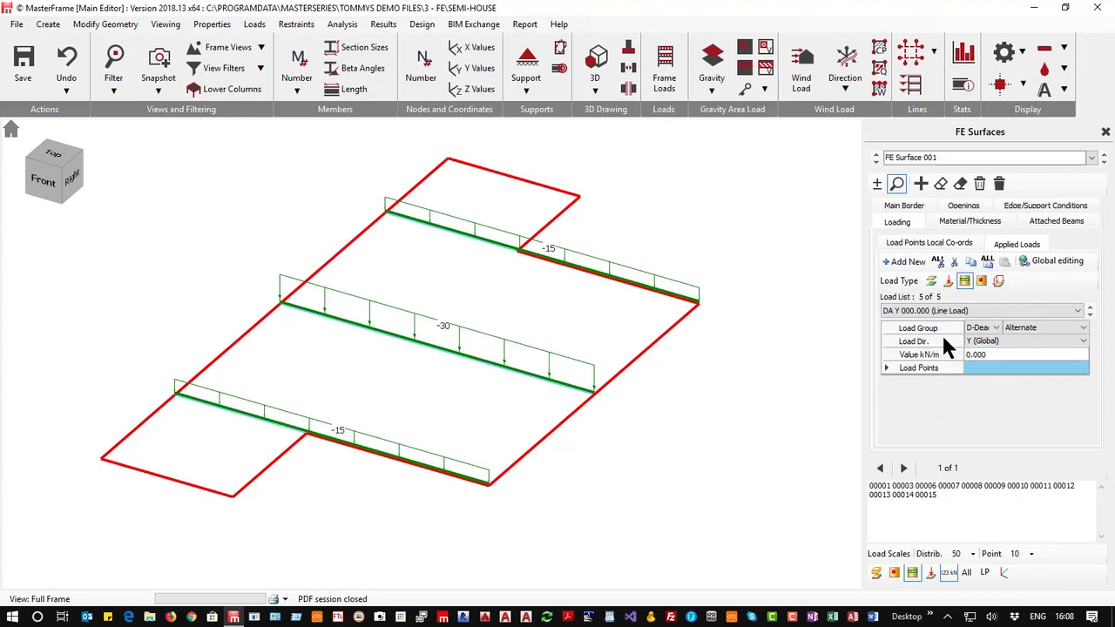
pyautogui.click(991, 352)
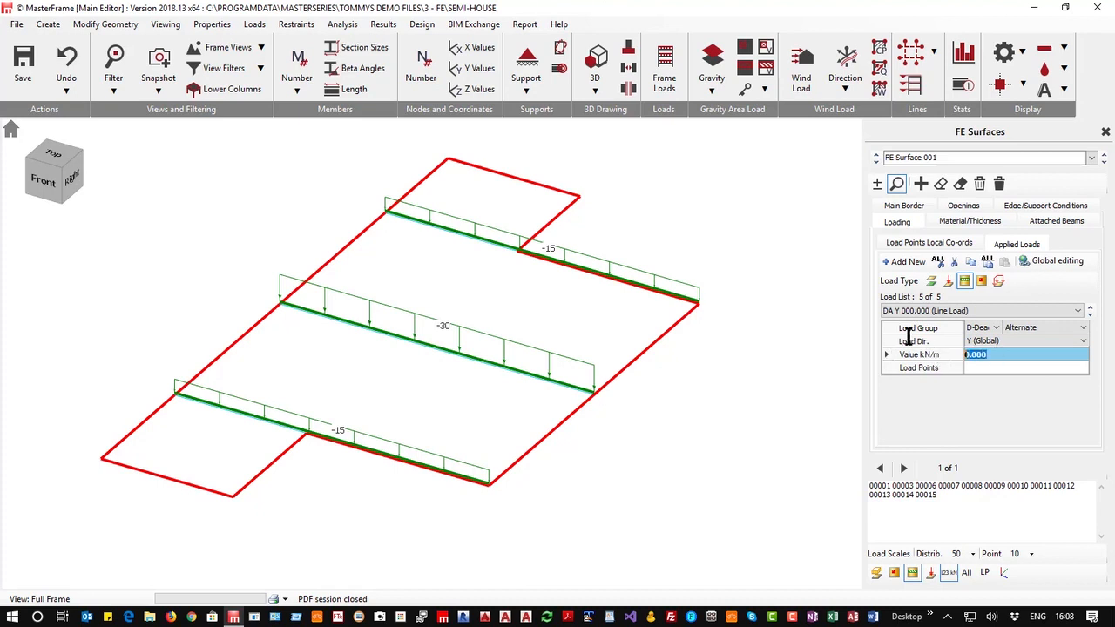
pyautogui.write('-10')
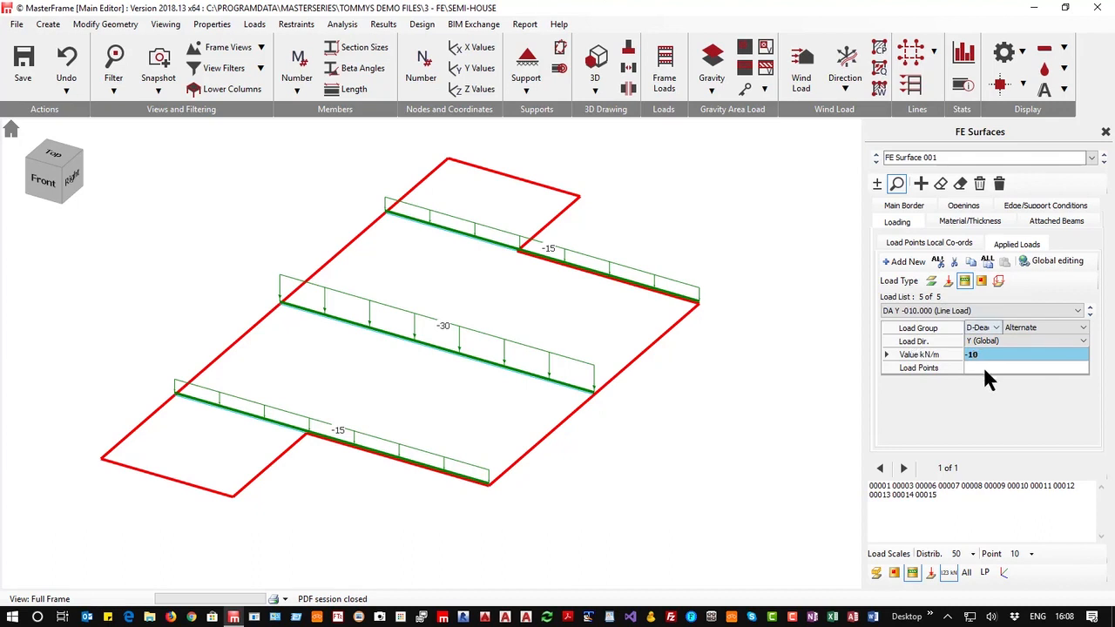
pyautogui.click(985, 370)
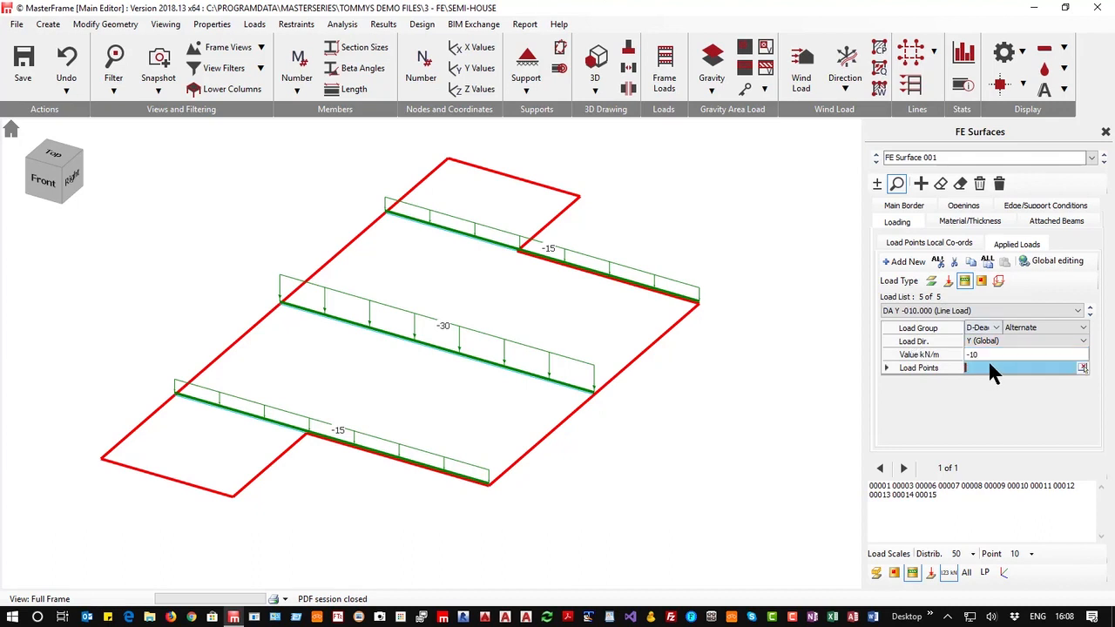
pyautogui.click(1082, 367)
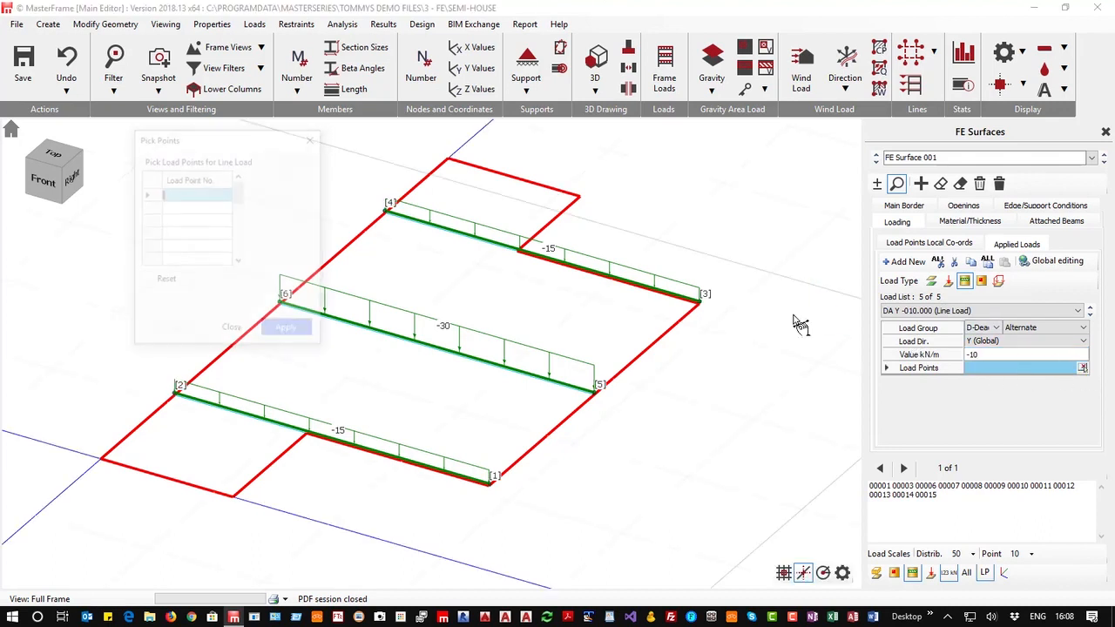
pyautogui.click(519, 250)
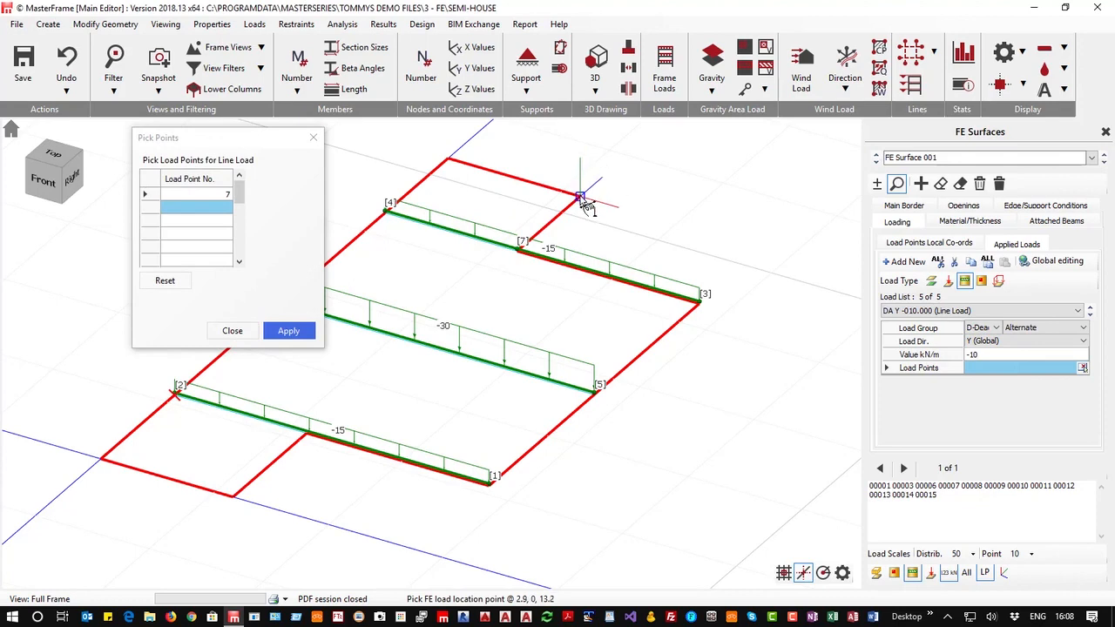
pyautogui.click(579, 195)
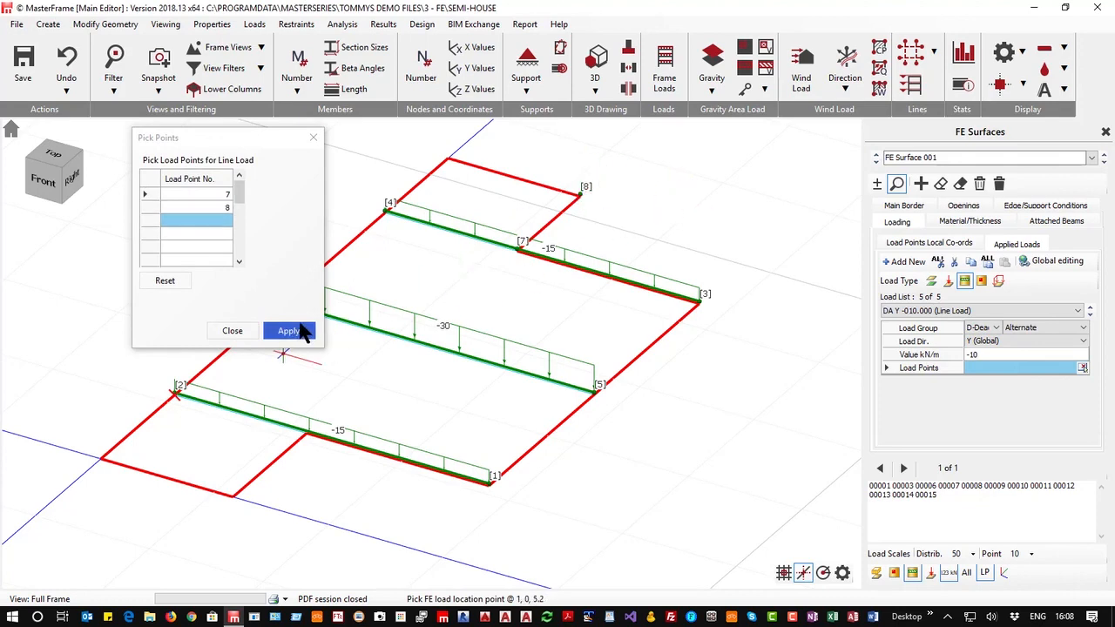
pyautogui.click(288, 331)
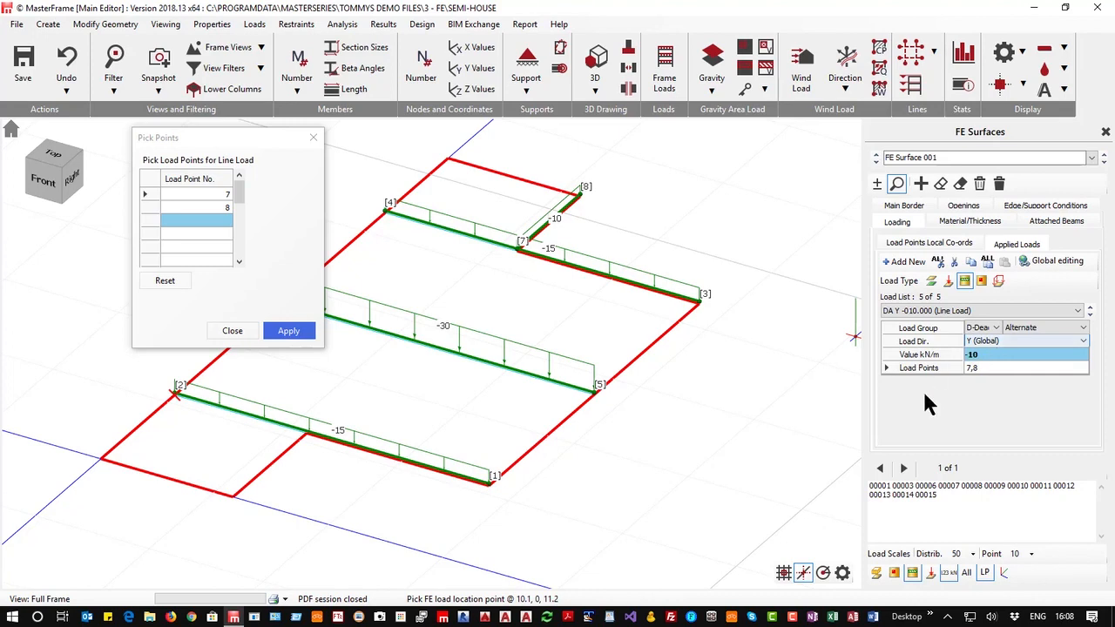
# Add a -10 kN/m D-Dead line load along the short edge from point 4 to the rear corner
pyautogui.click(908, 262)
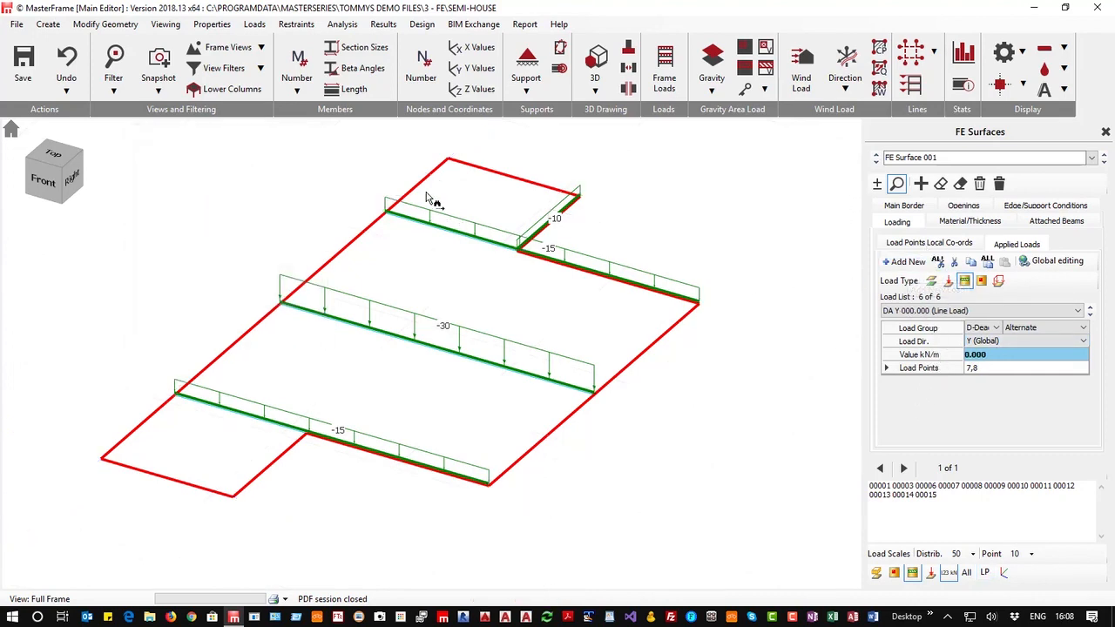
pyautogui.click(976, 355)
pyautogui.write('-10')
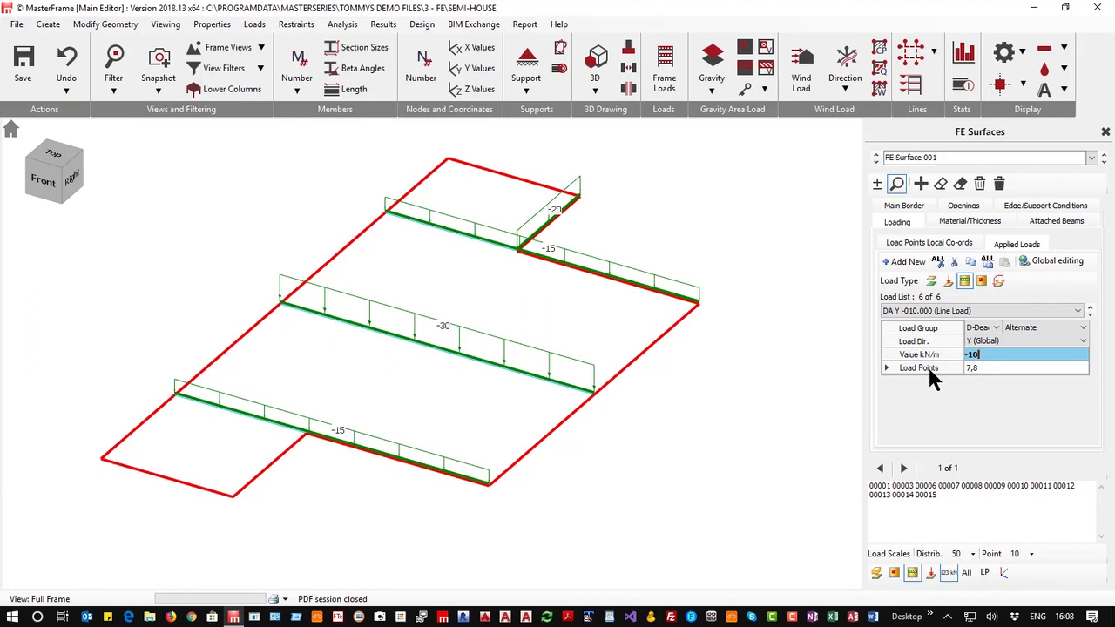
pyautogui.click(1017, 368)
pyautogui.click(1082, 367)
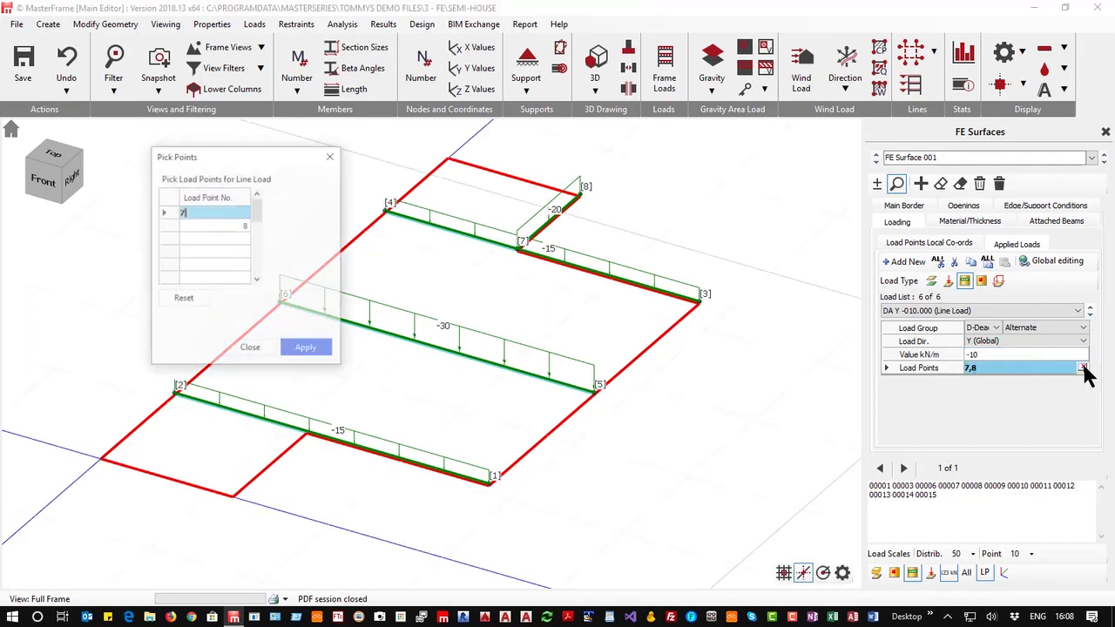
pyautogui.click(386, 210)
pyautogui.click(448, 160)
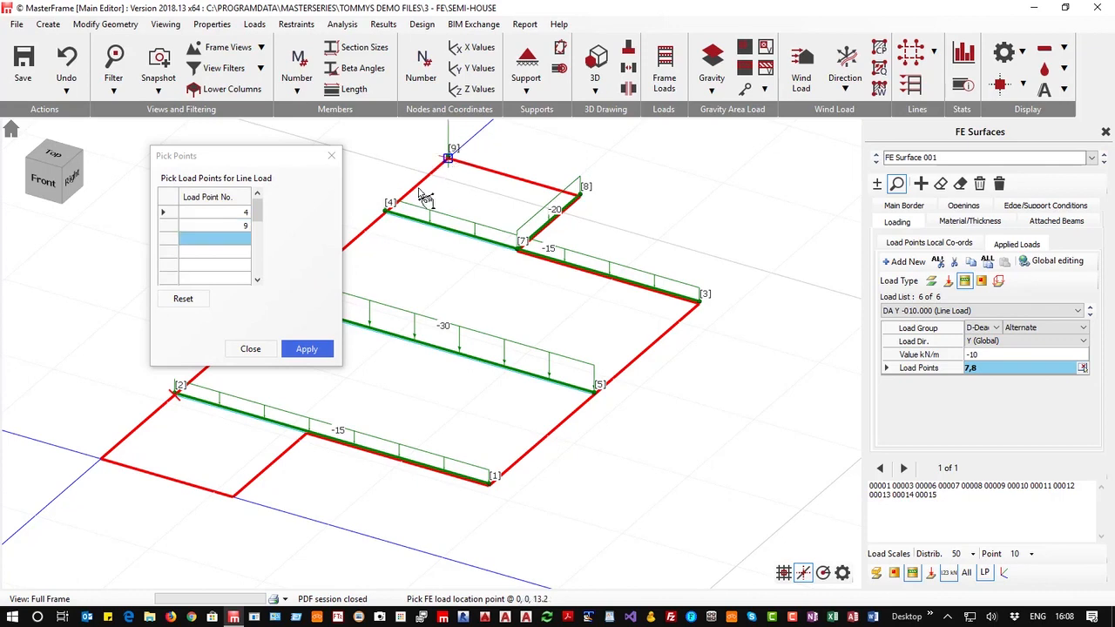
pyautogui.click(305, 350)
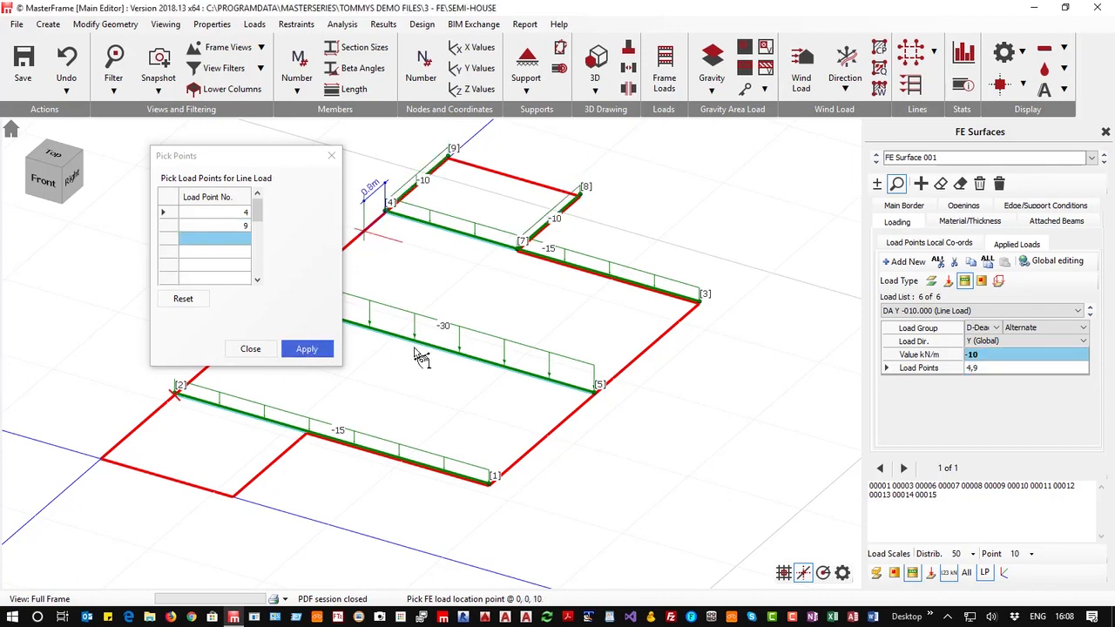
pyautogui.moveTo(248, 147); pyautogui.dragTo(405, 168)
pyautogui.moveTo(256, 177); pyautogui.dragTo(686, 345)
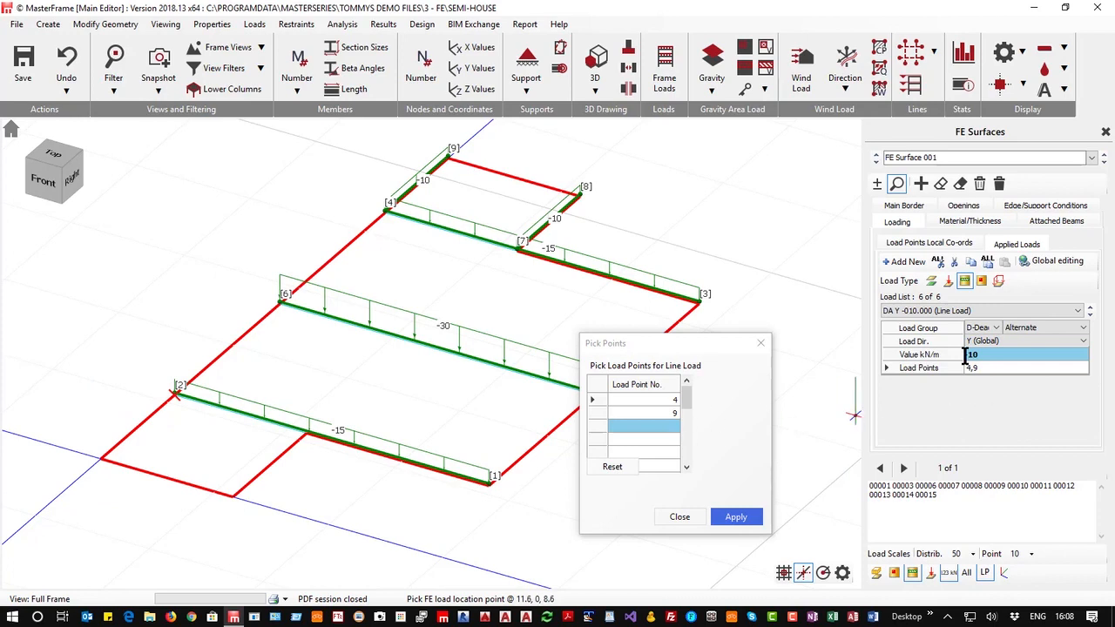
# Add a -10 kN/m D-Dead line load along the short left edge from the corner to point 2
pyautogui.click(913, 262)
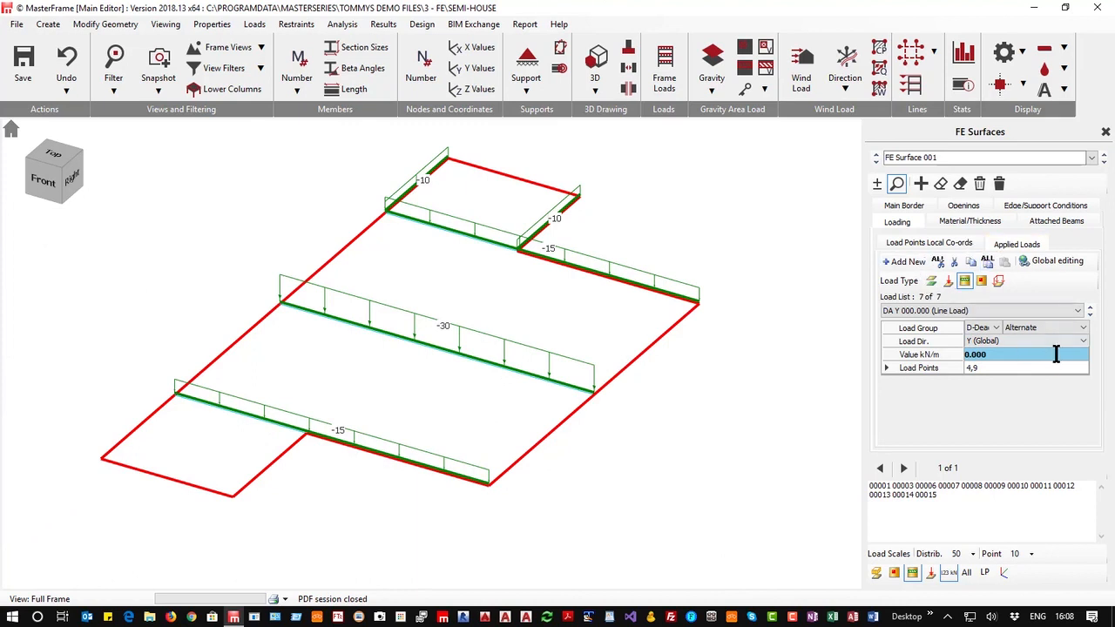
pyautogui.click(998, 353)
pyautogui.write('-10')
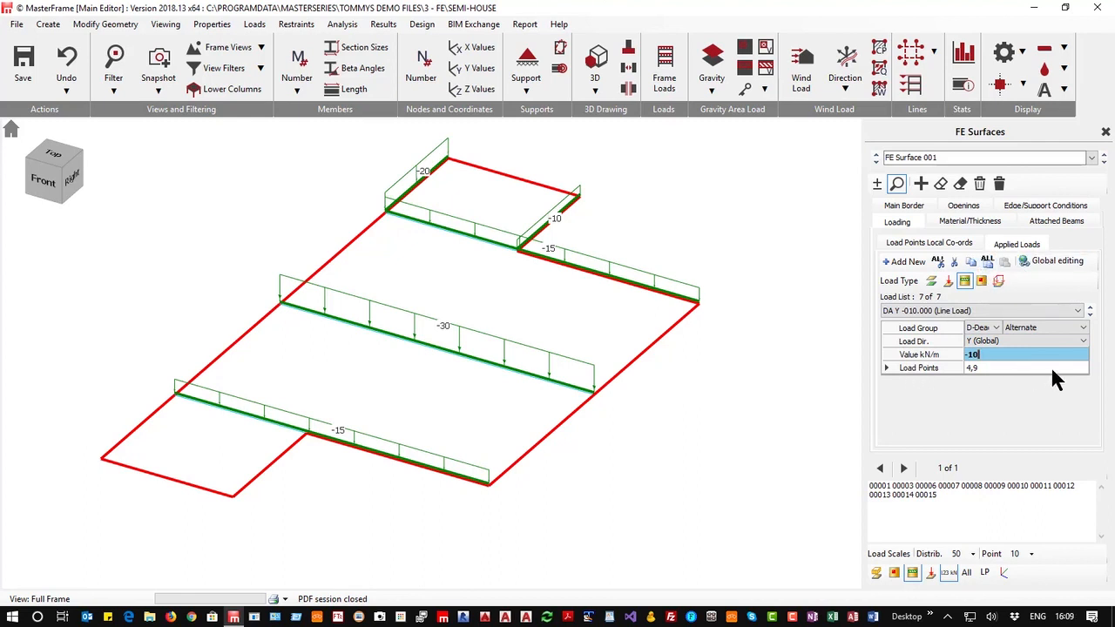
pyautogui.click(1083, 368)
pyautogui.click(1083, 368)
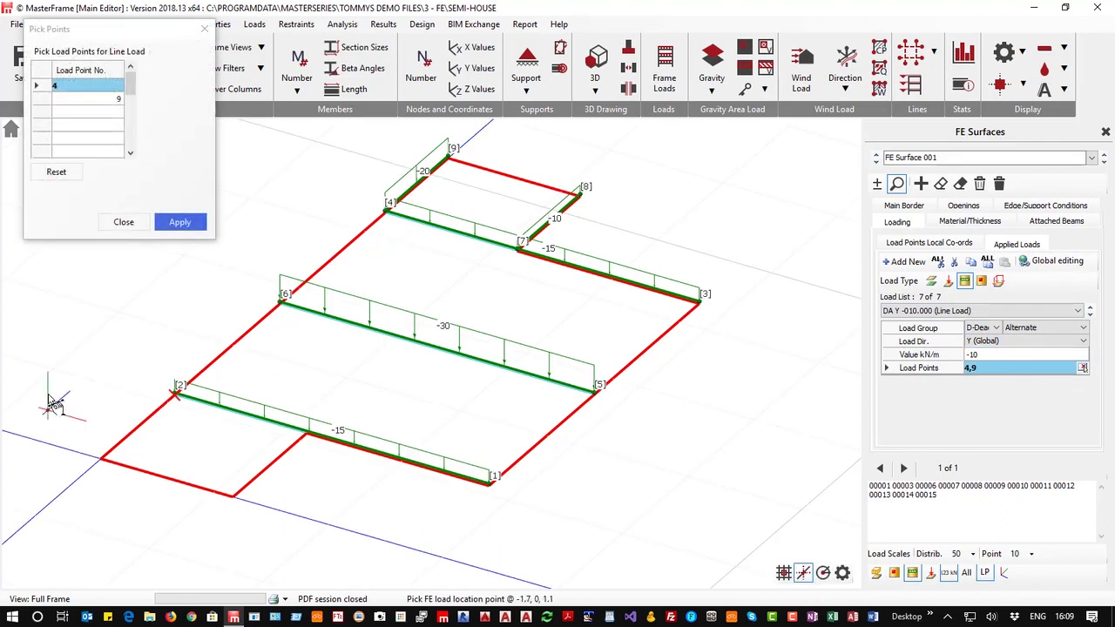
pyautogui.click(101, 453)
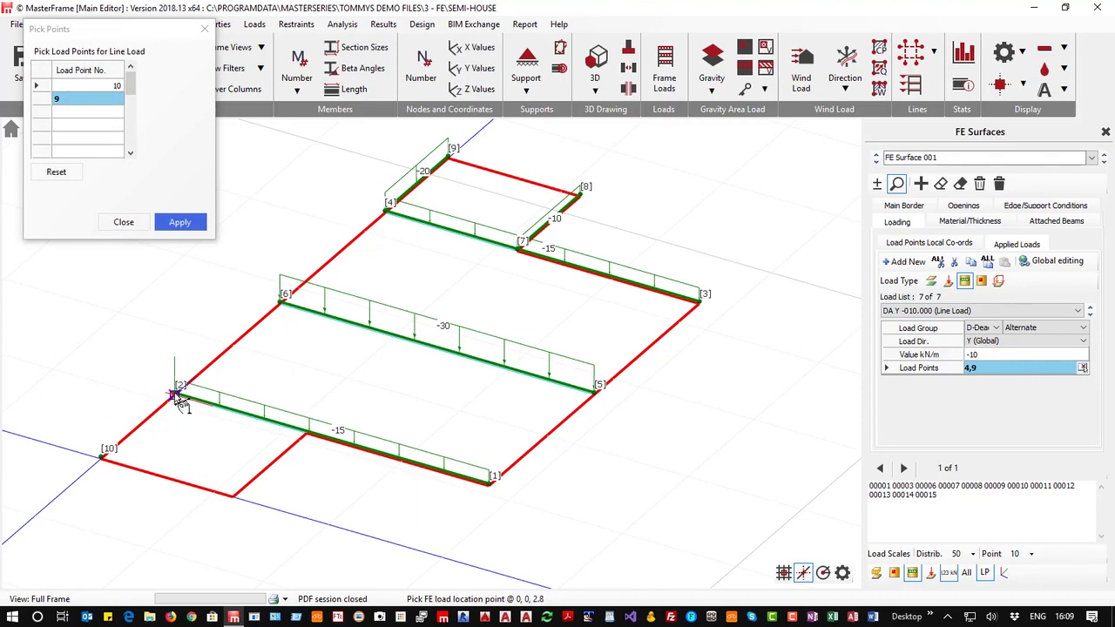
pyautogui.click(177, 392)
pyautogui.click(181, 223)
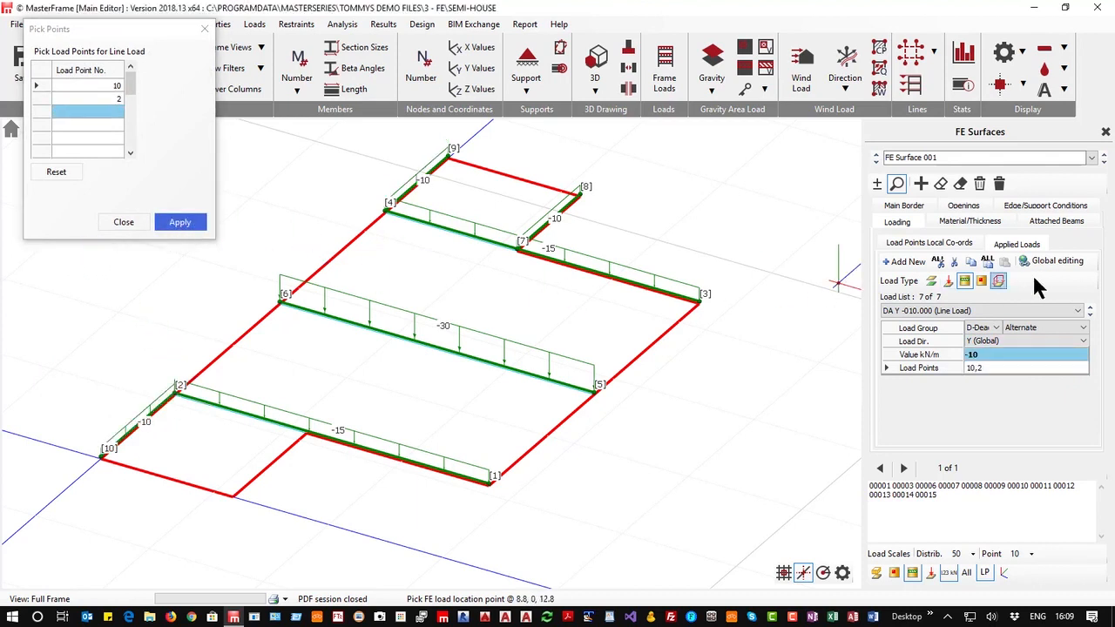
# Add a -10 kN/m D-Dead line load along the short front notch edge between two newly picked points 11 and 12
pyautogui.click(906, 262)
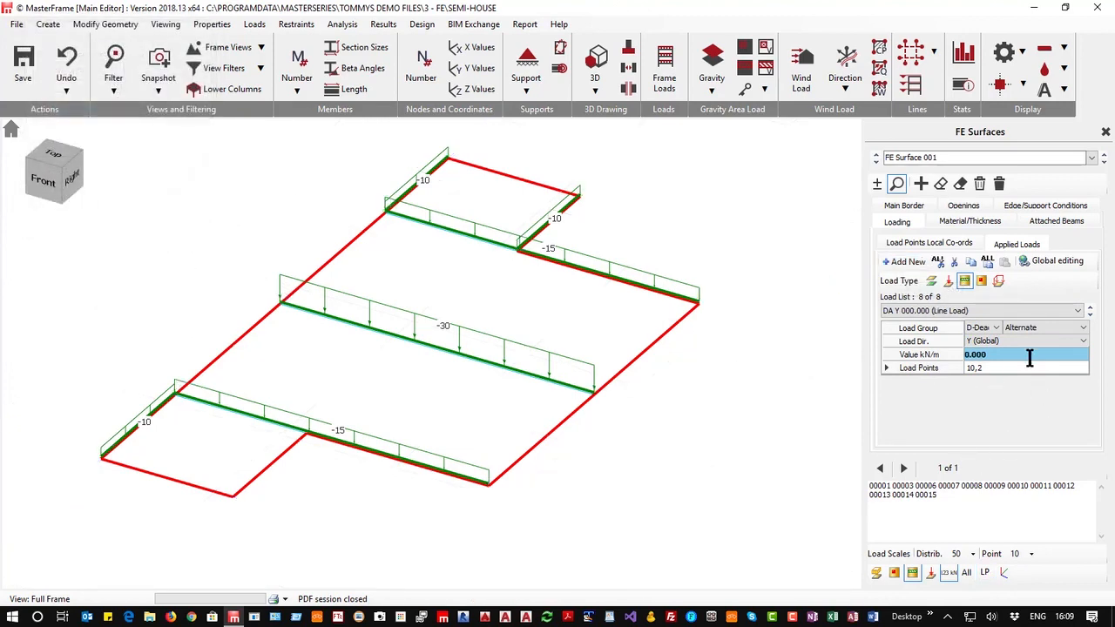
pyautogui.click(930, 355)
pyautogui.write('-10')
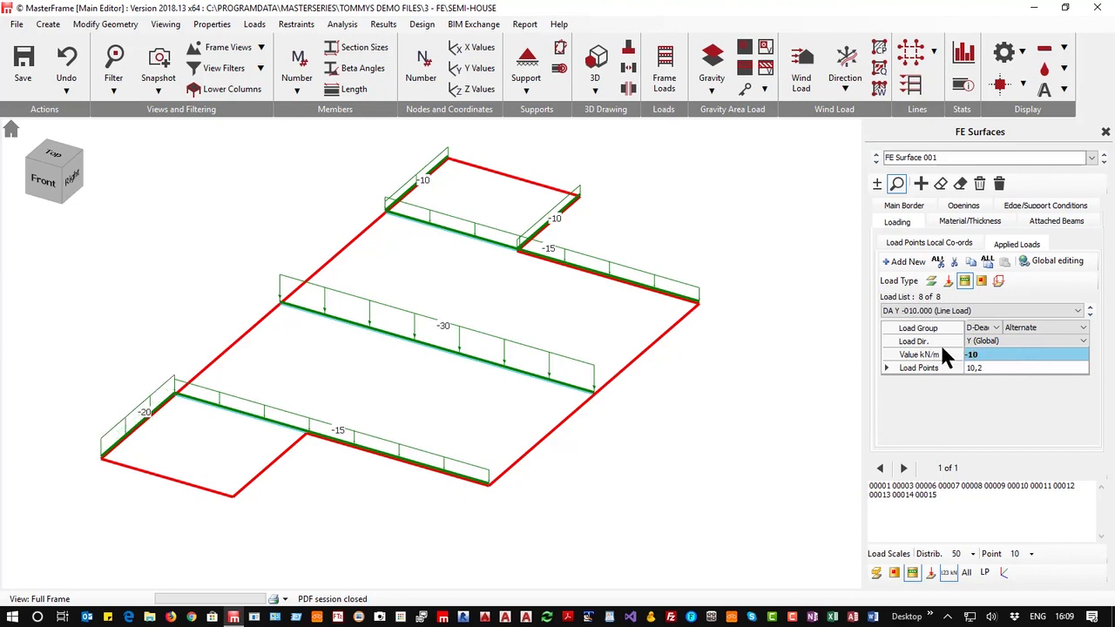
pyautogui.click(1015, 367)
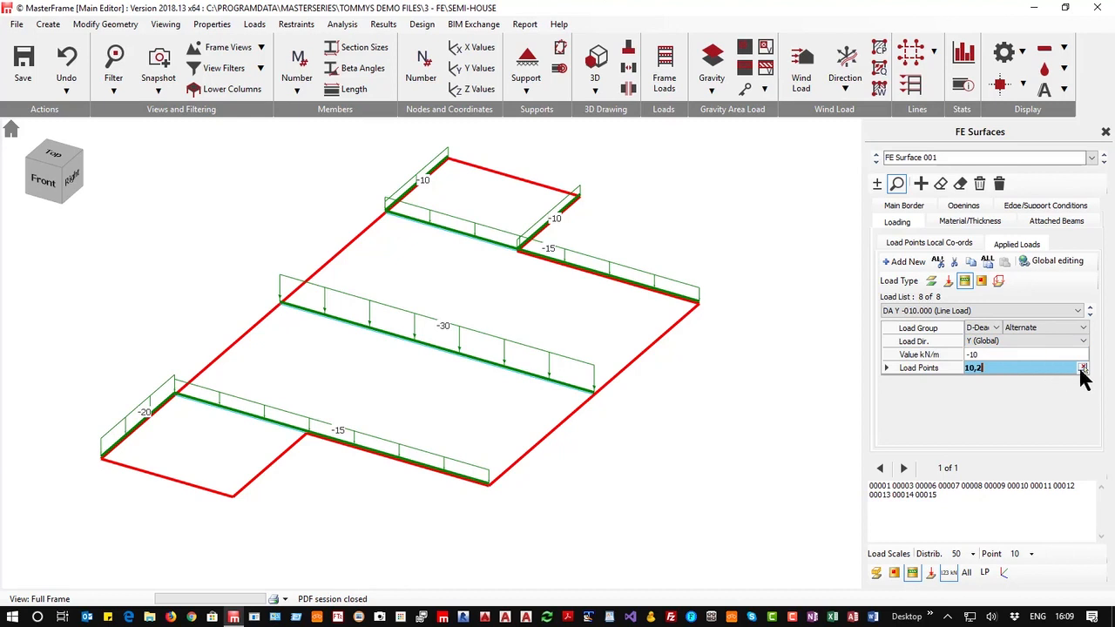
pyautogui.click(1082, 368)
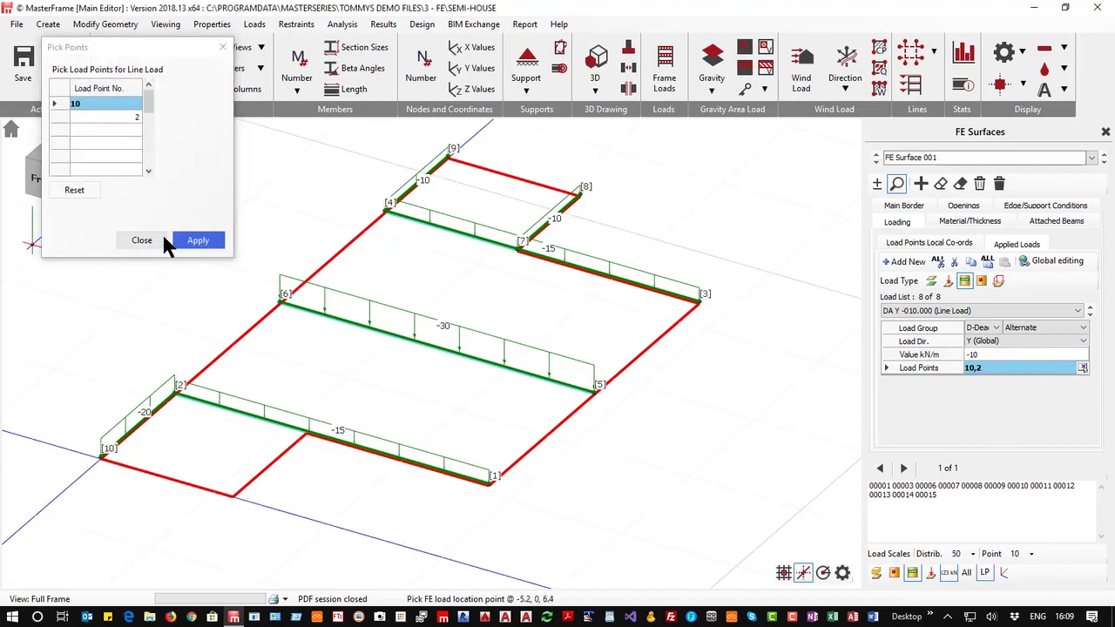
pyautogui.click(233, 494)
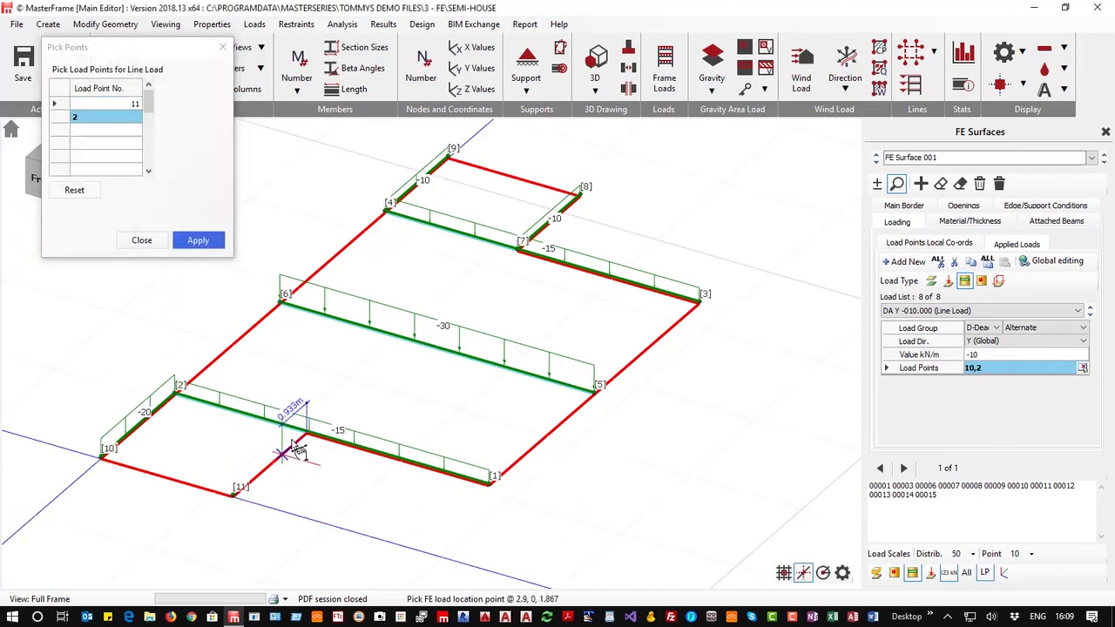
pyautogui.click(306, 433)
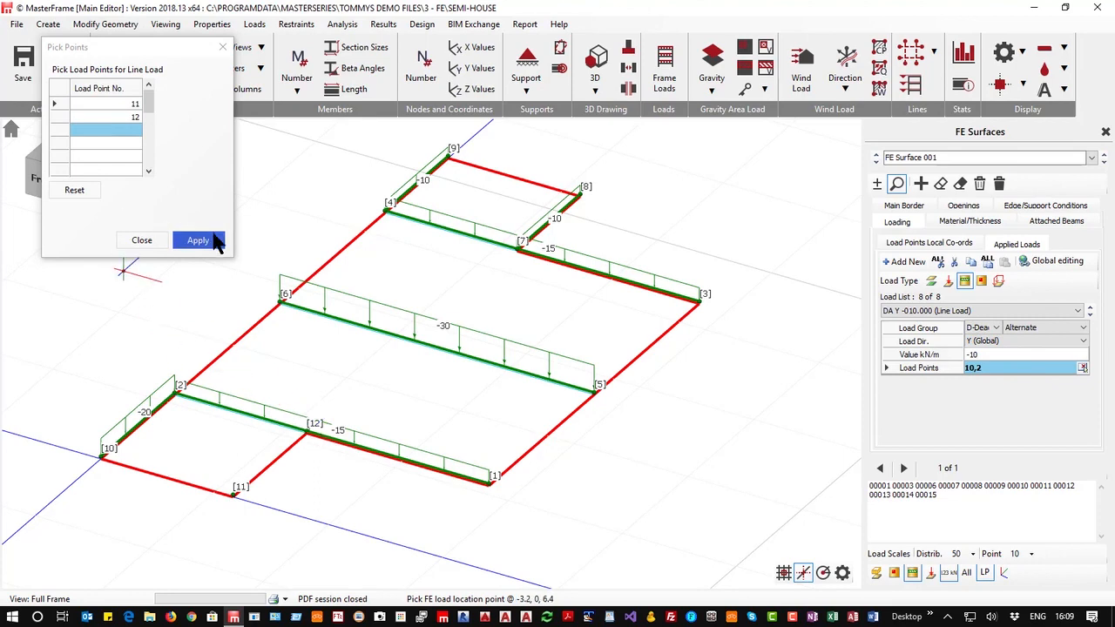
pyautogui.click(198, 240)
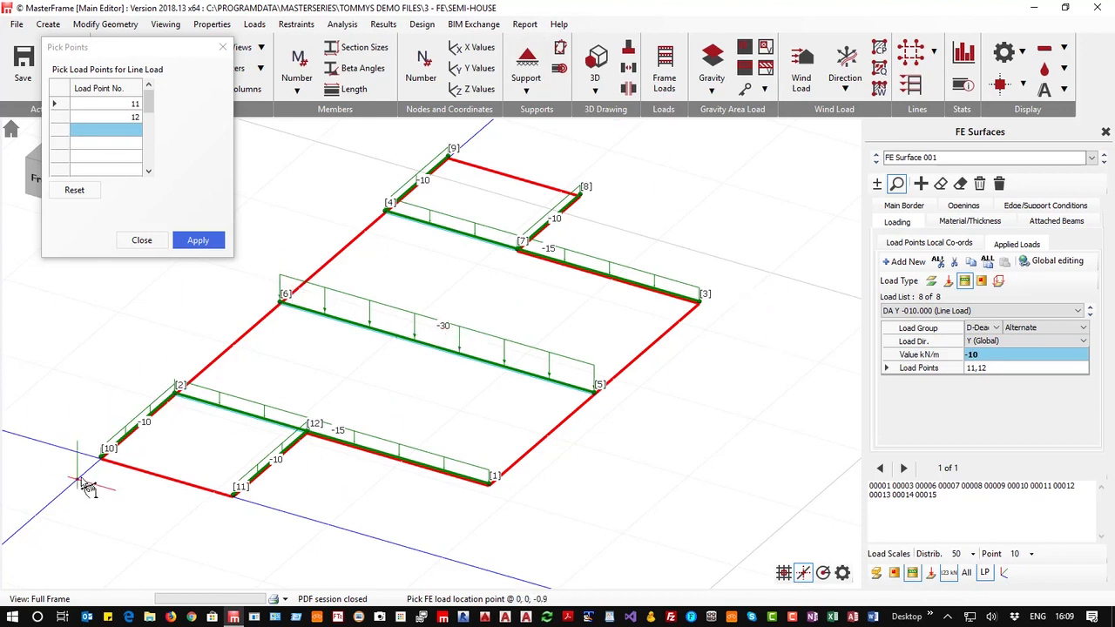
pyautogui.click(137, 241)
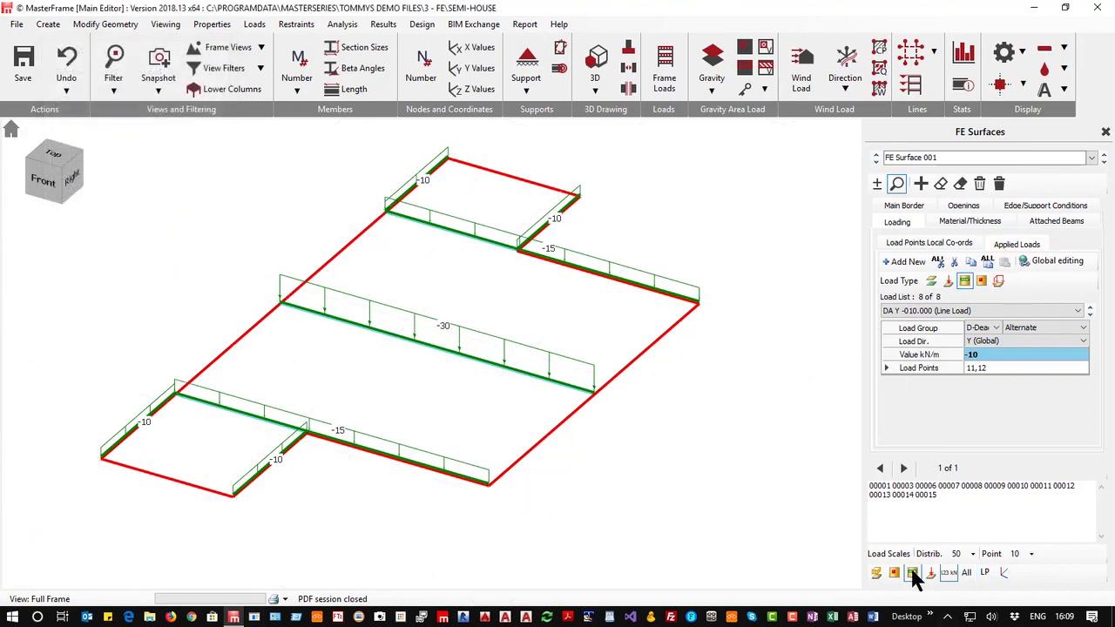
# Add a -5 kN/m L-Live line load between points 10 and 2, showing load point numbers and hiding drawn loads
pyautogui.click(911, 263)
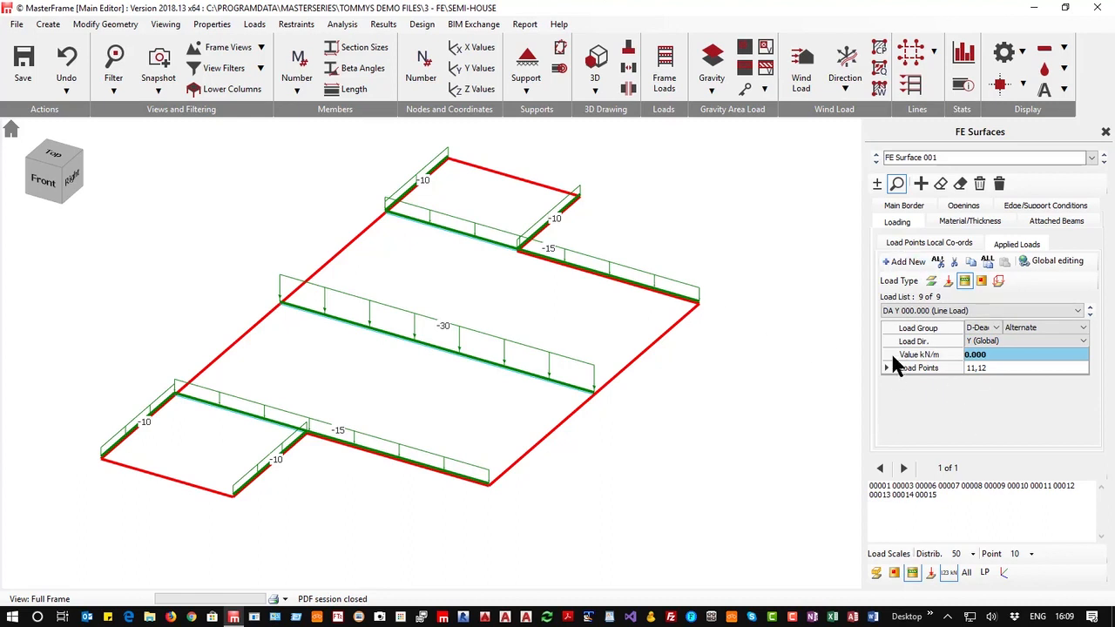
pyautogui.click(984, 574)
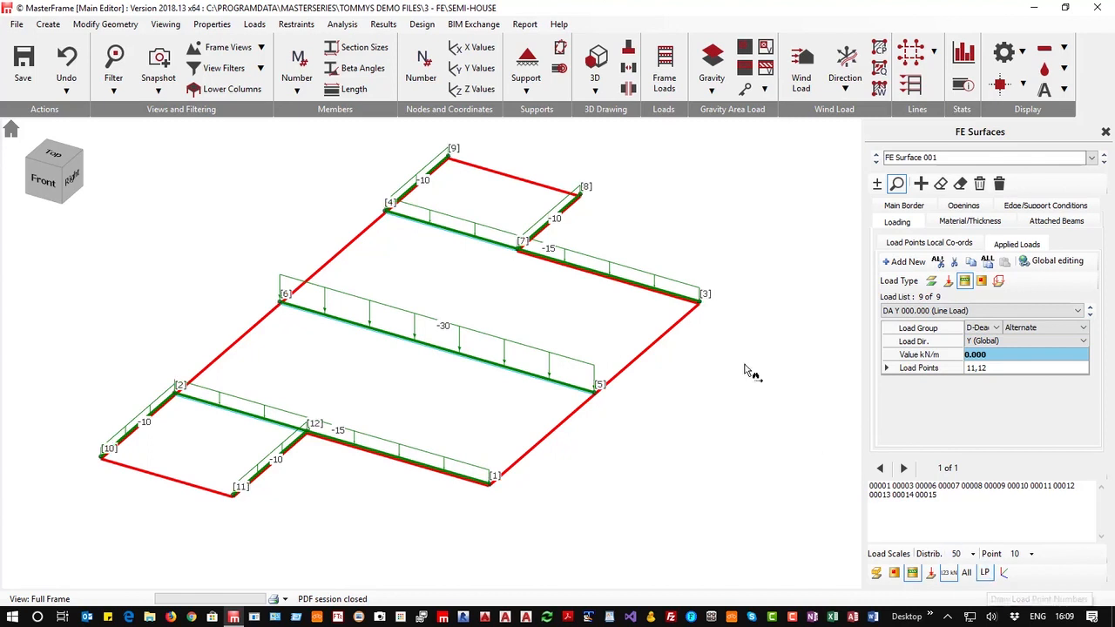
pyautogui.click(930, 572)
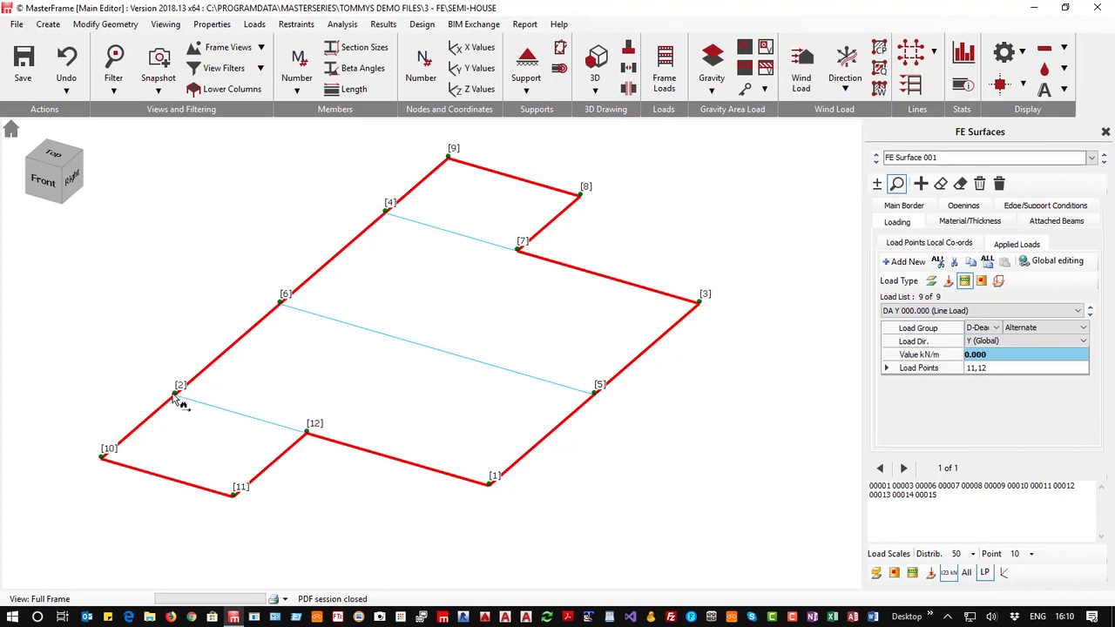
pyautogui.click(985, 331)
pyautogui.click(980, 359)
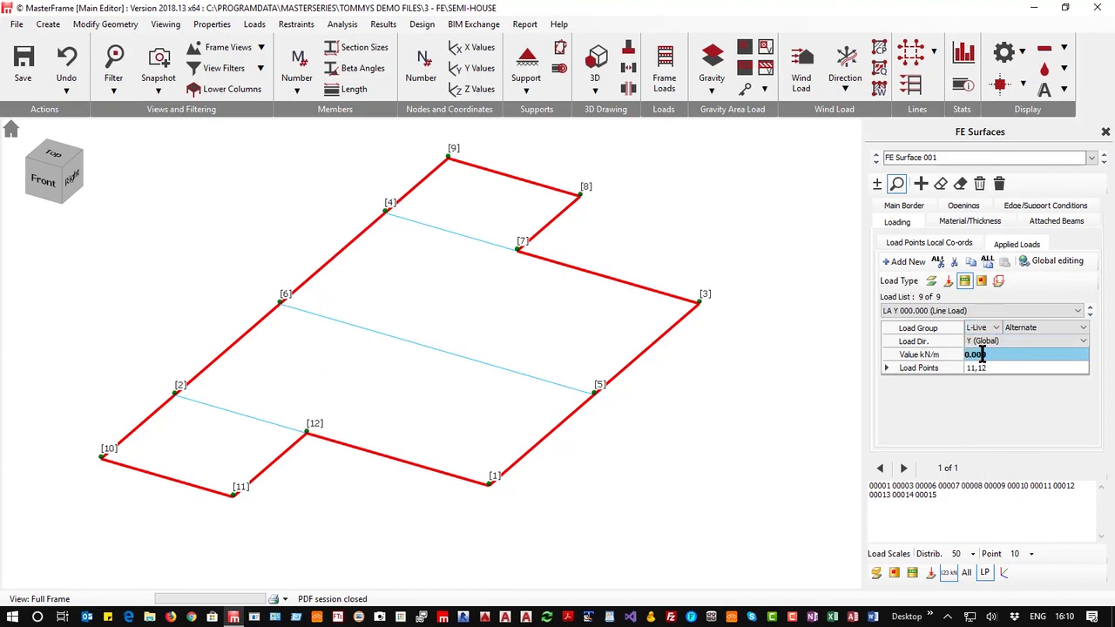
pyautogui.click(954, 355)
pyautogui.write('-5')
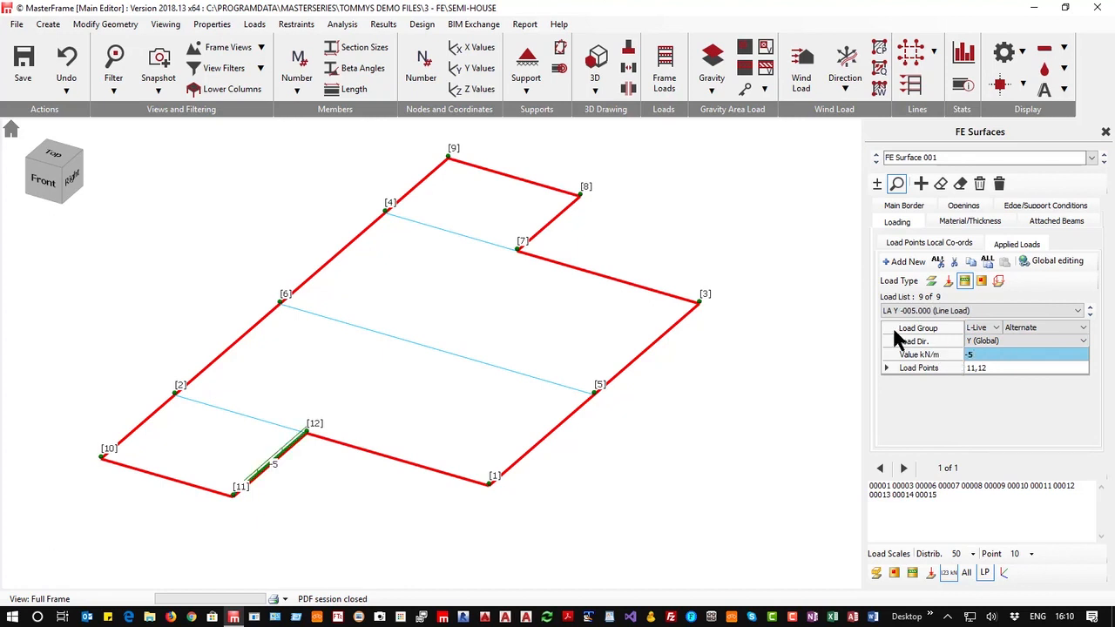
pyautogui.click(993, 371)
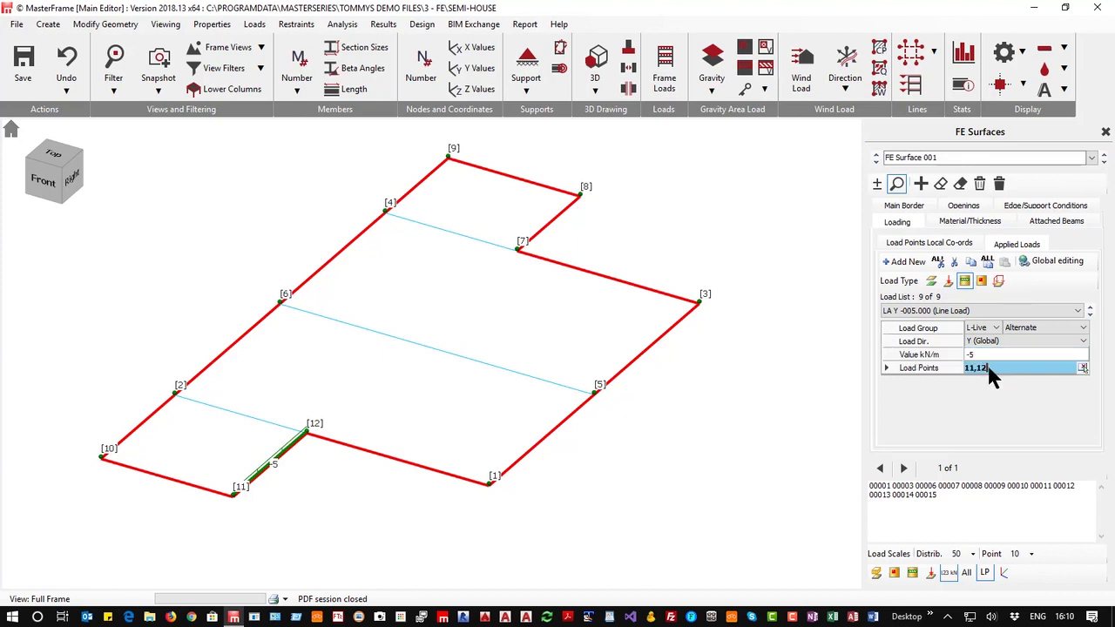
pyautogui.write('10,')
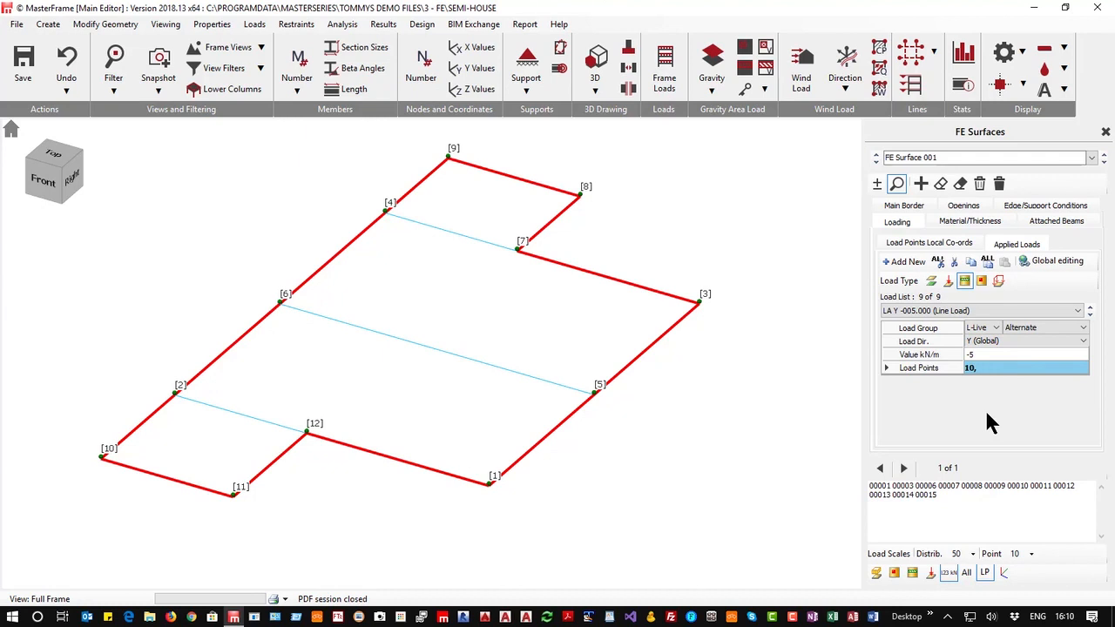
pyautogui.write('2')
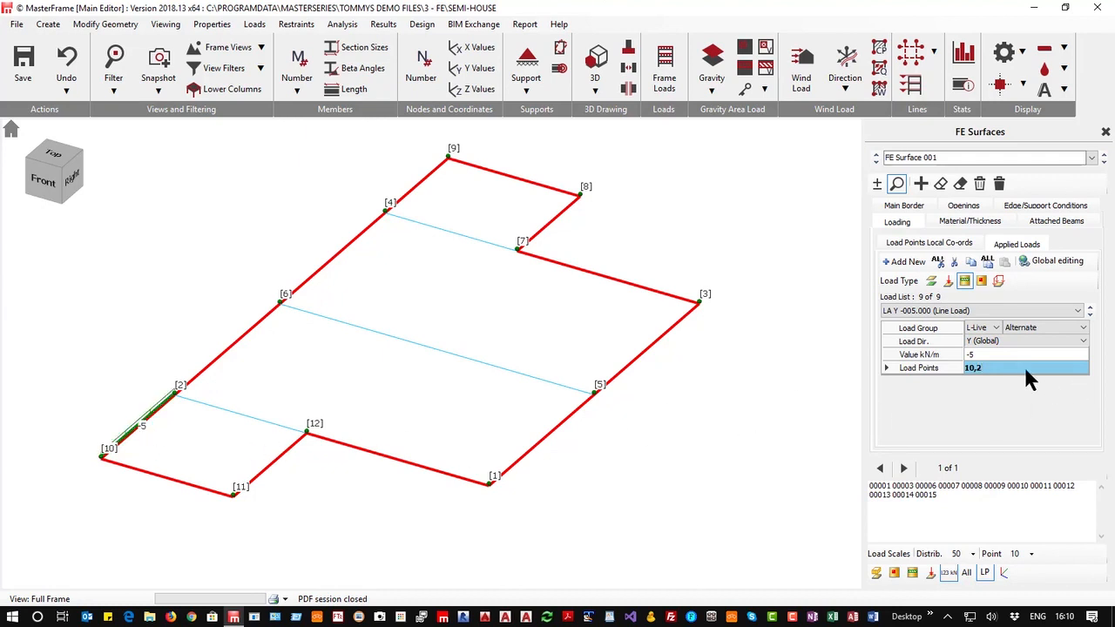
# Add a -5 kN/m L-Live line load between load points 11 and 12
pyautogui.click(910, 269)
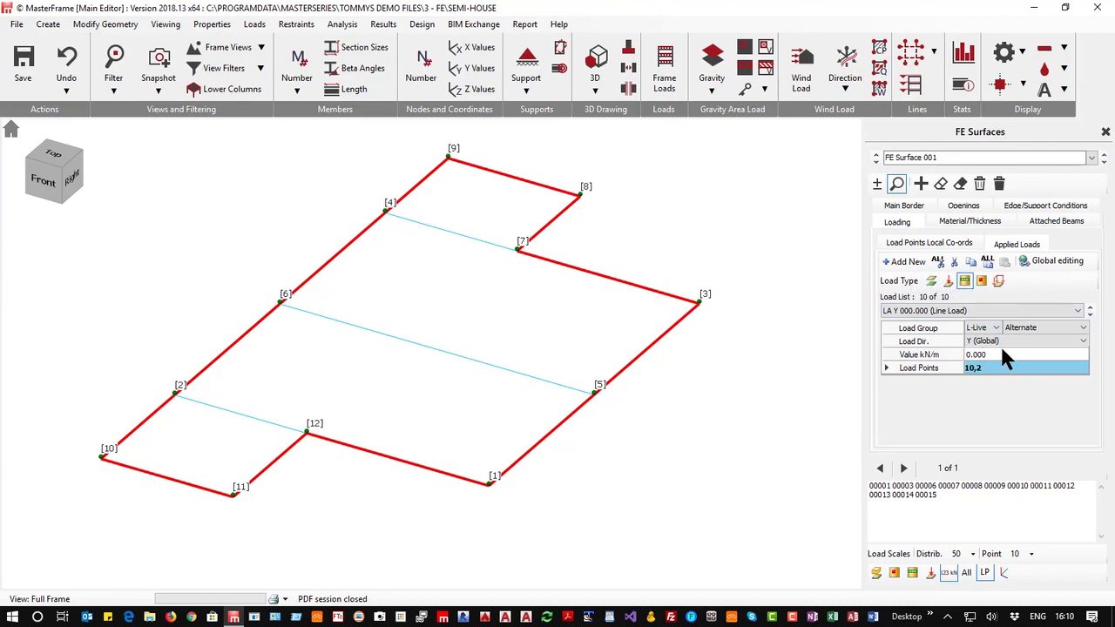
pyautogui.click(997, 355)
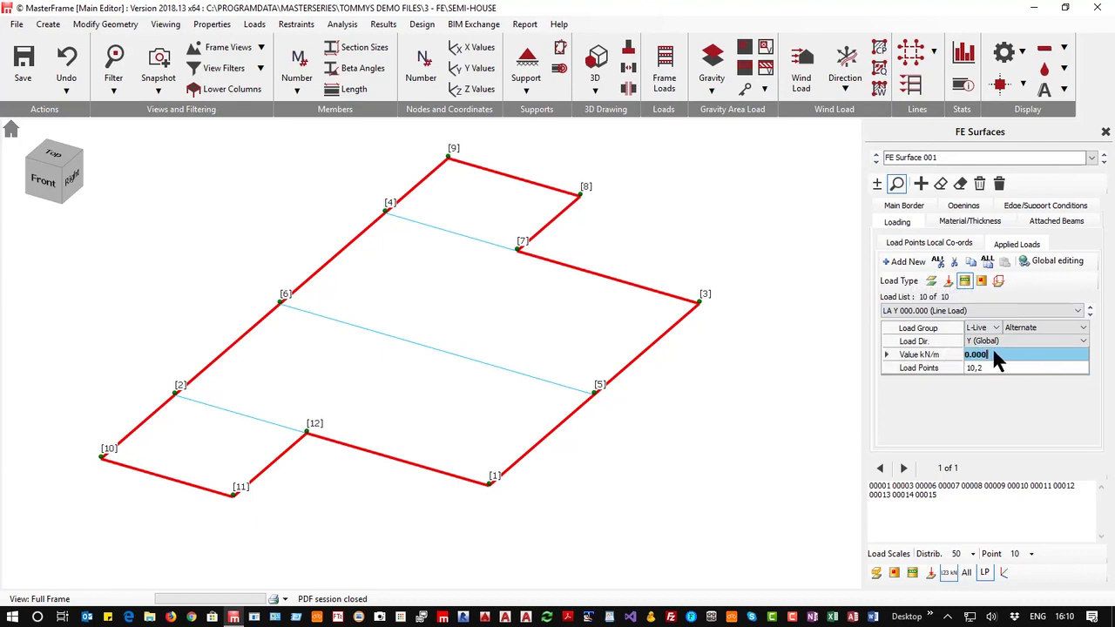
pyautogui.moveTo(994, 352); pyautogui.dragTo(941, 349)
pyautogui.write('-5')
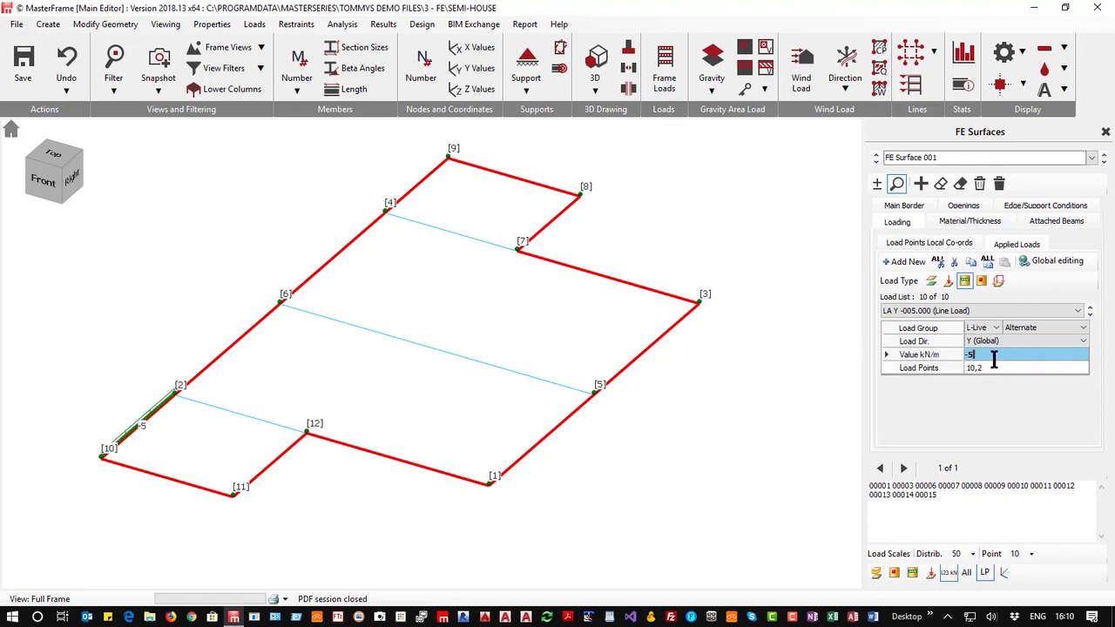
pyautogui.moveTo(993, 369); pyautogui.dragTo(934, 366)
pyautogui.write('11')
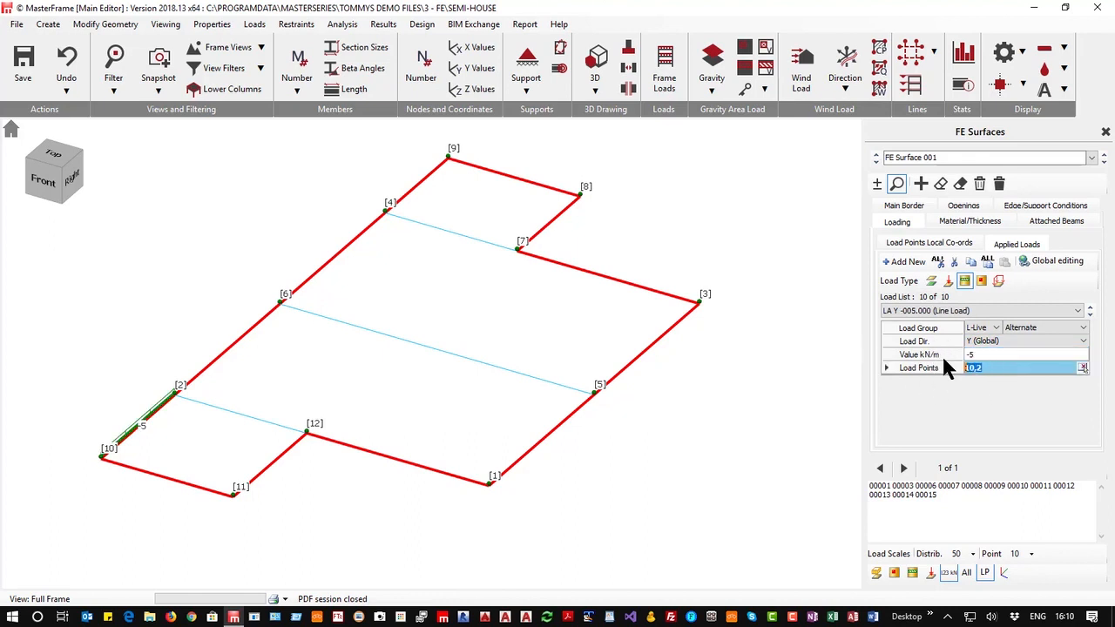
pyautogui.write(',12')
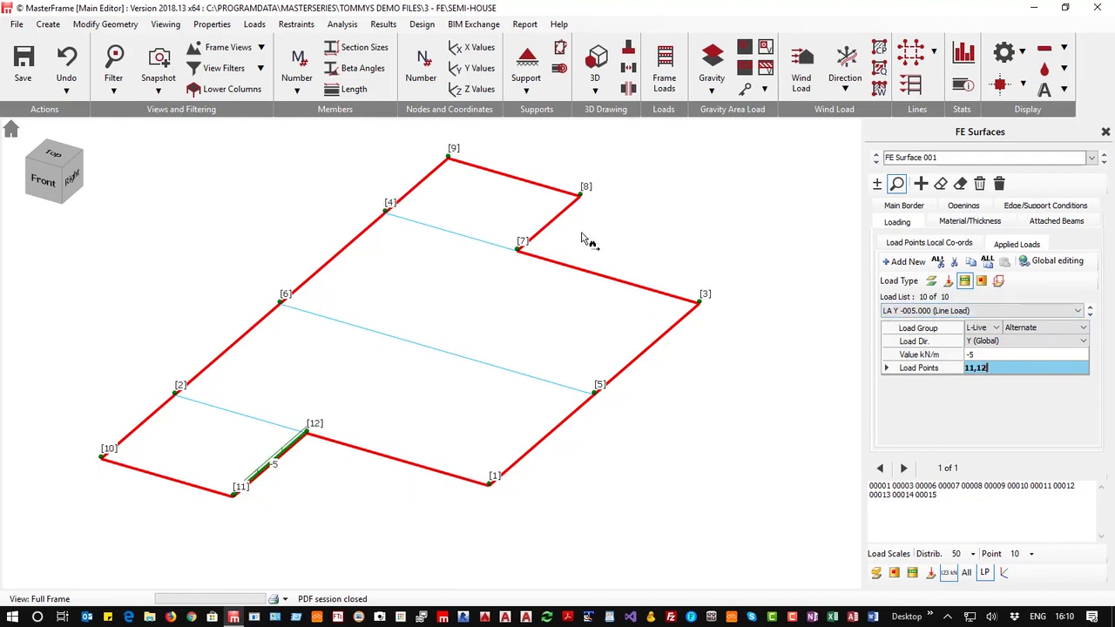
# Add a -5 kN/m L-Live line load between load points 4 and 9
pyautogui.click(906, 261)
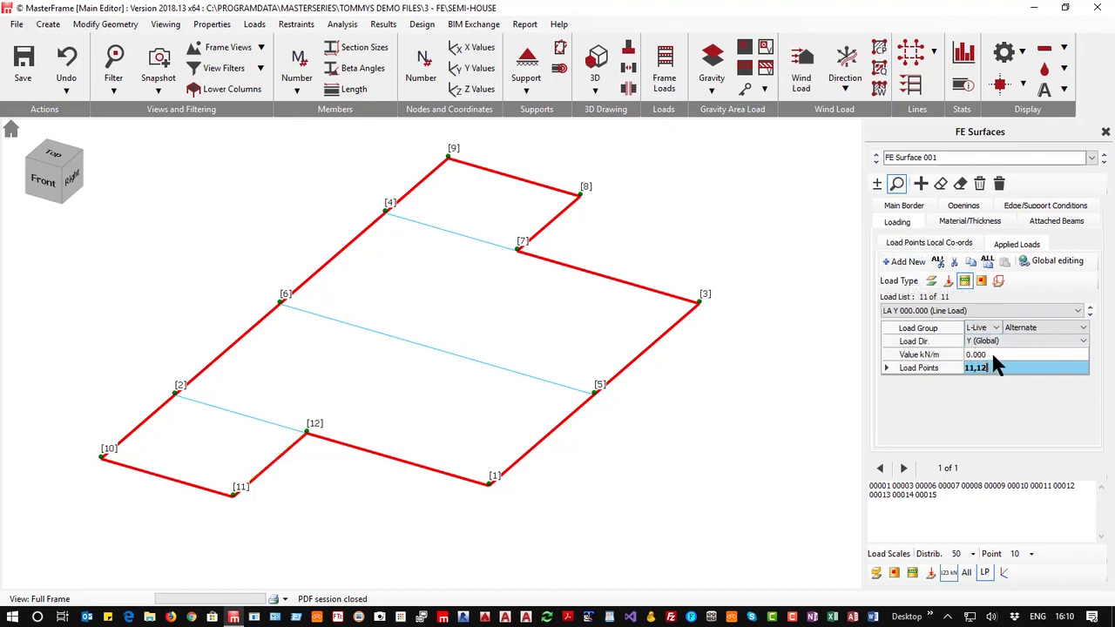
pyautogui.click(993, 355)
pyautogui.write('-')
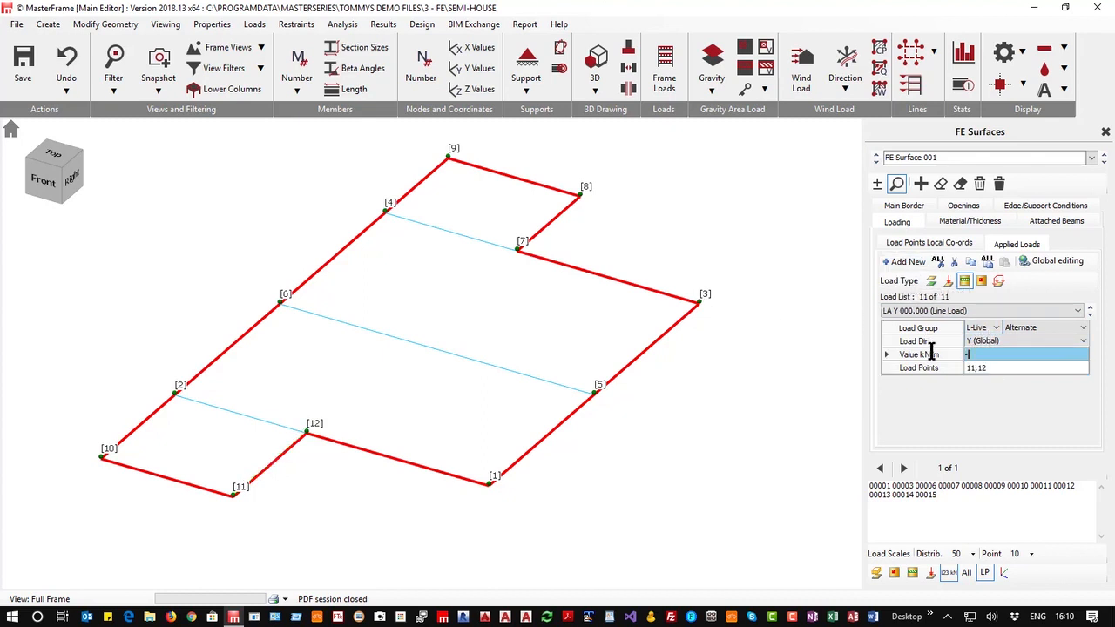
pyautogui.write('5')
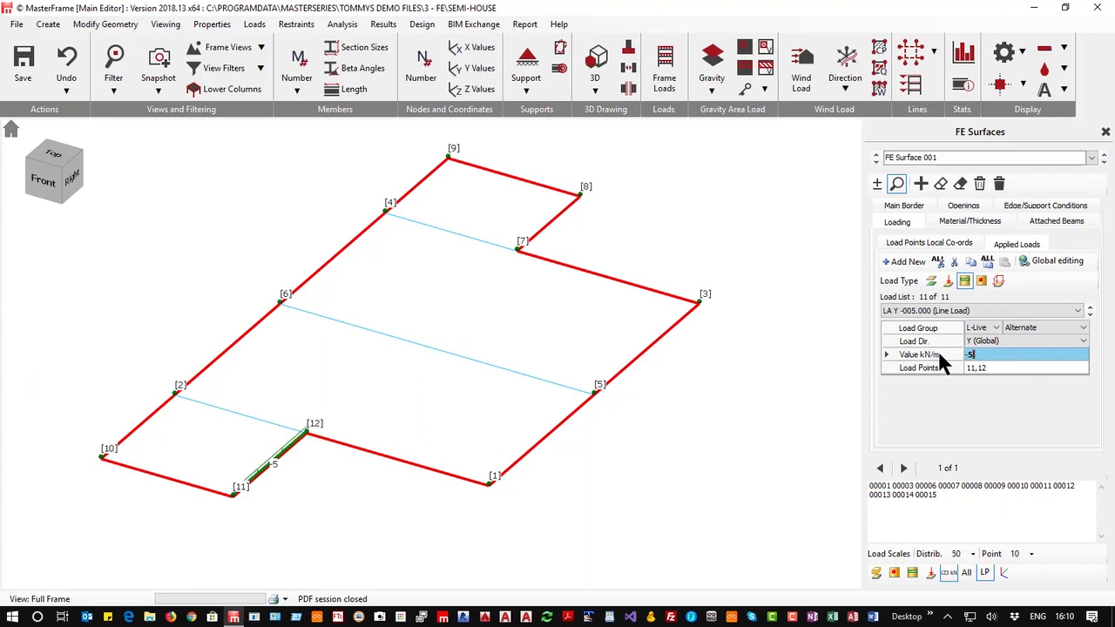
pyautogui.click(989, 366)
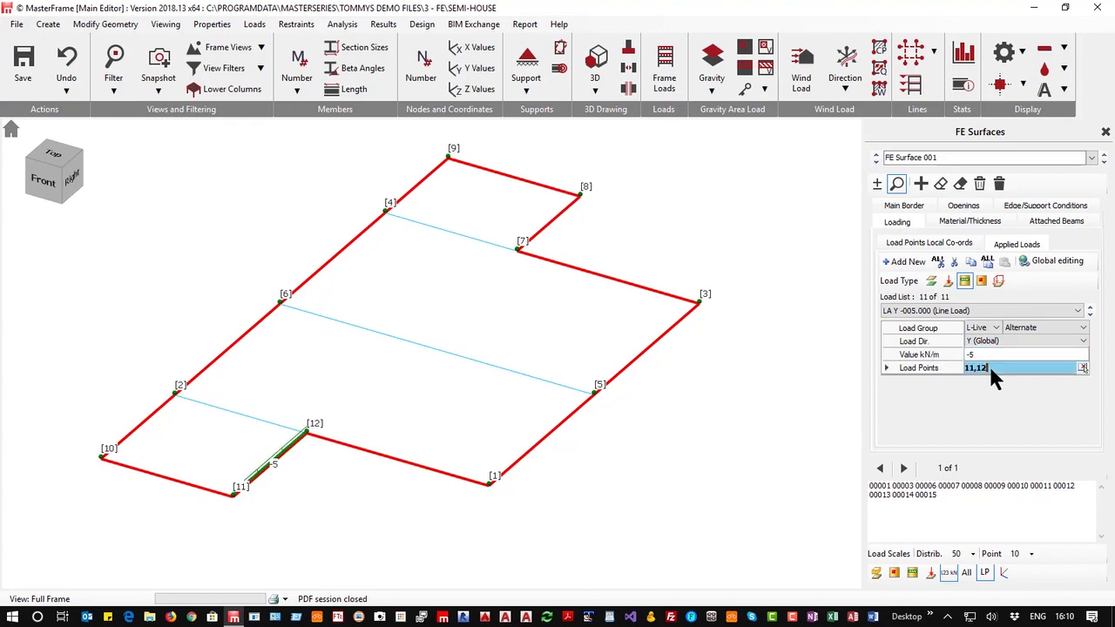
pyautogui.write('4,9')
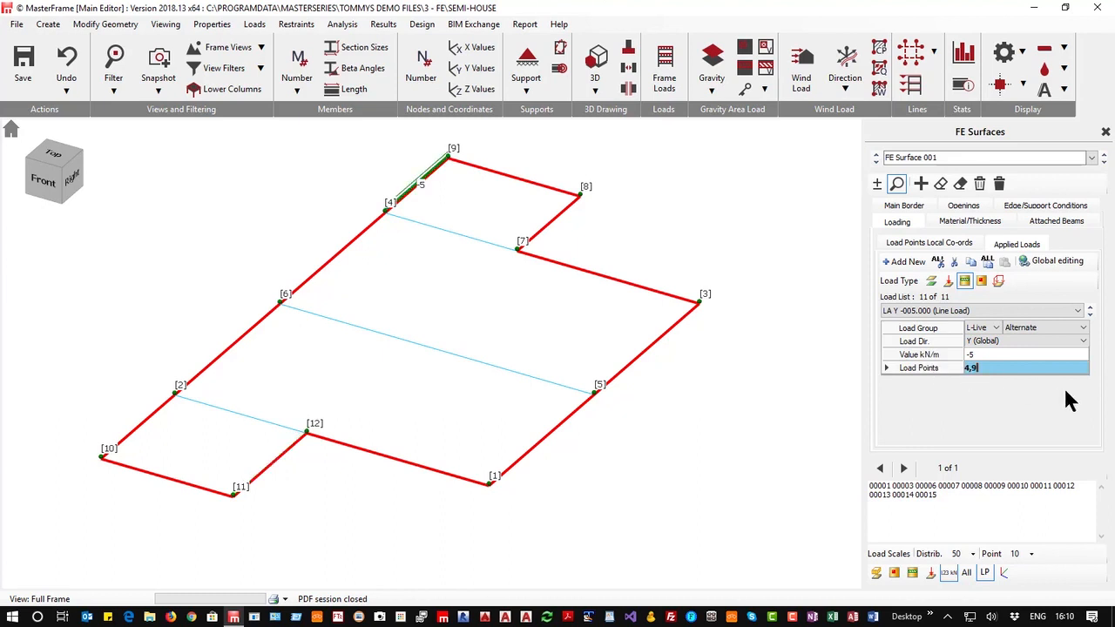
# Add a -5 kN/m L-Live line load along the short rear notch edge by picking points 7 and 8
pyautogui.click(906, 263)
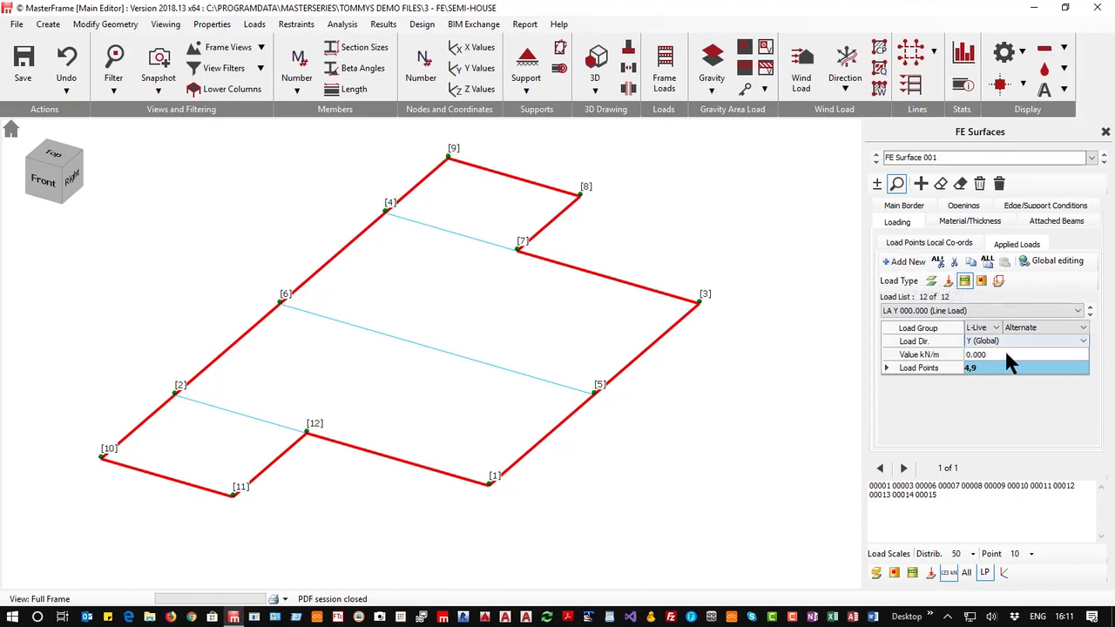
pyautogui.click(992, 353)
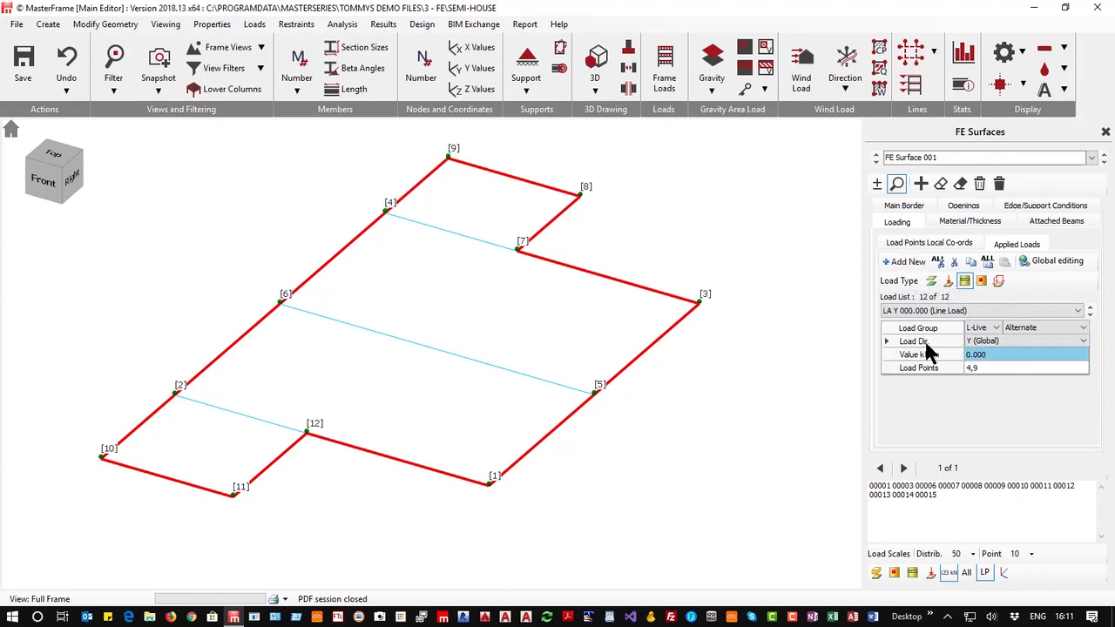
pyautogui.click(995, 350)
pyautogui.write('-5')
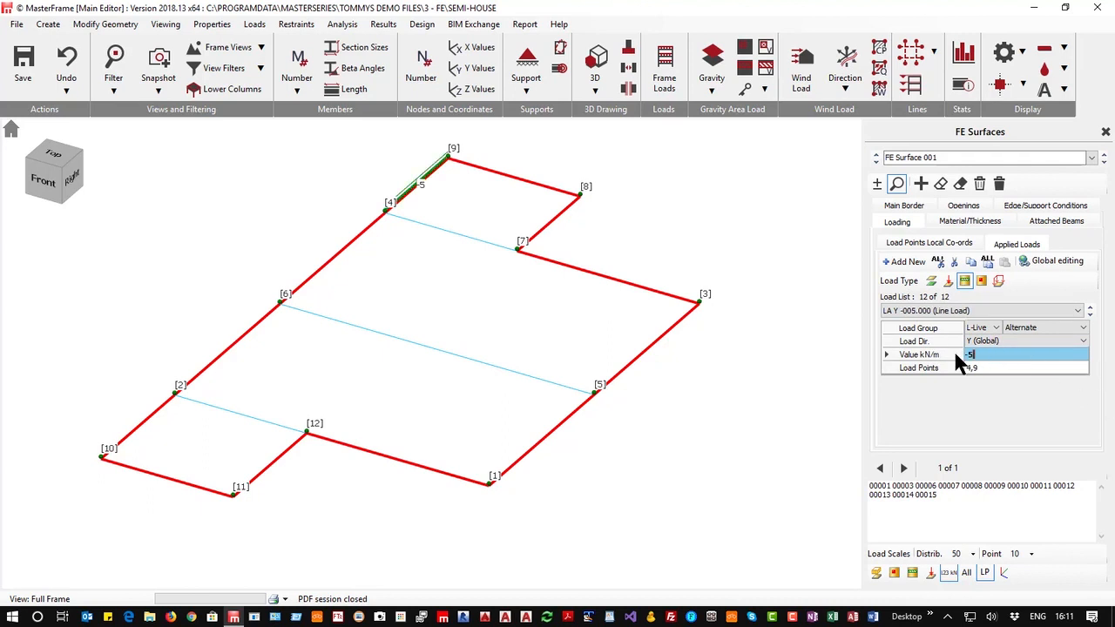
pyautogui.click(1046, 369)
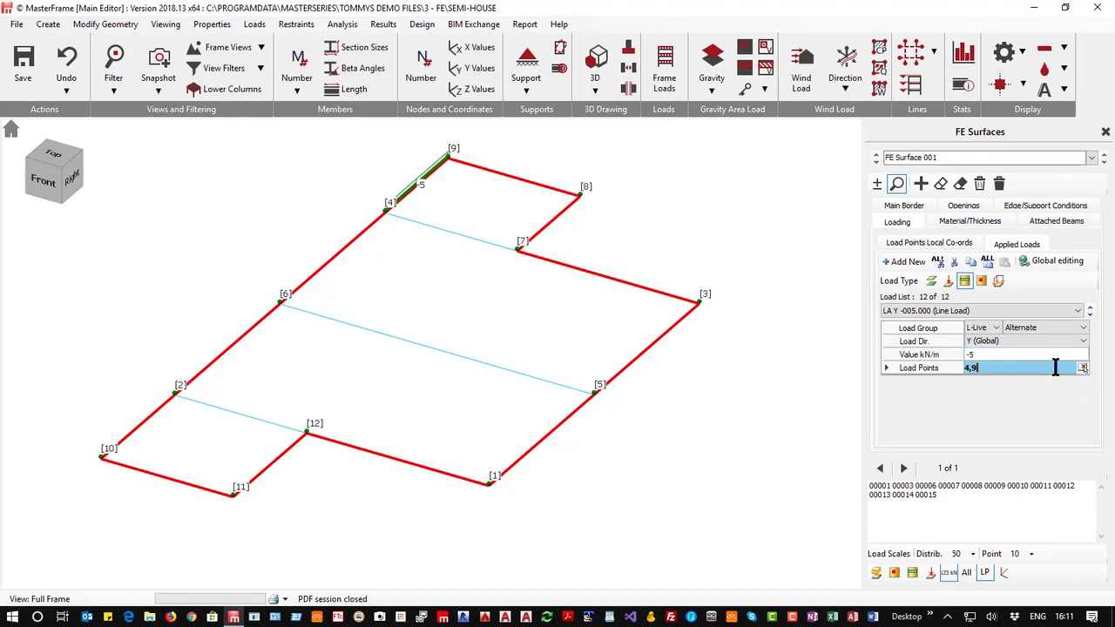
pyautogui.click(1082, 368)
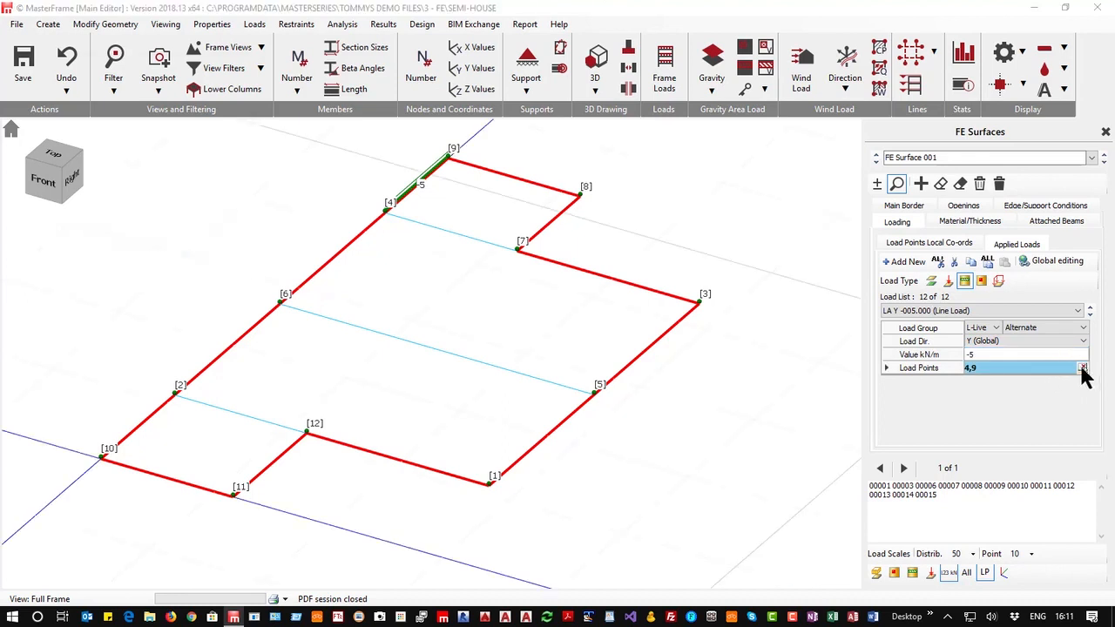
pyautogui.click(519, 249)
pyautogui.click(578, 196)
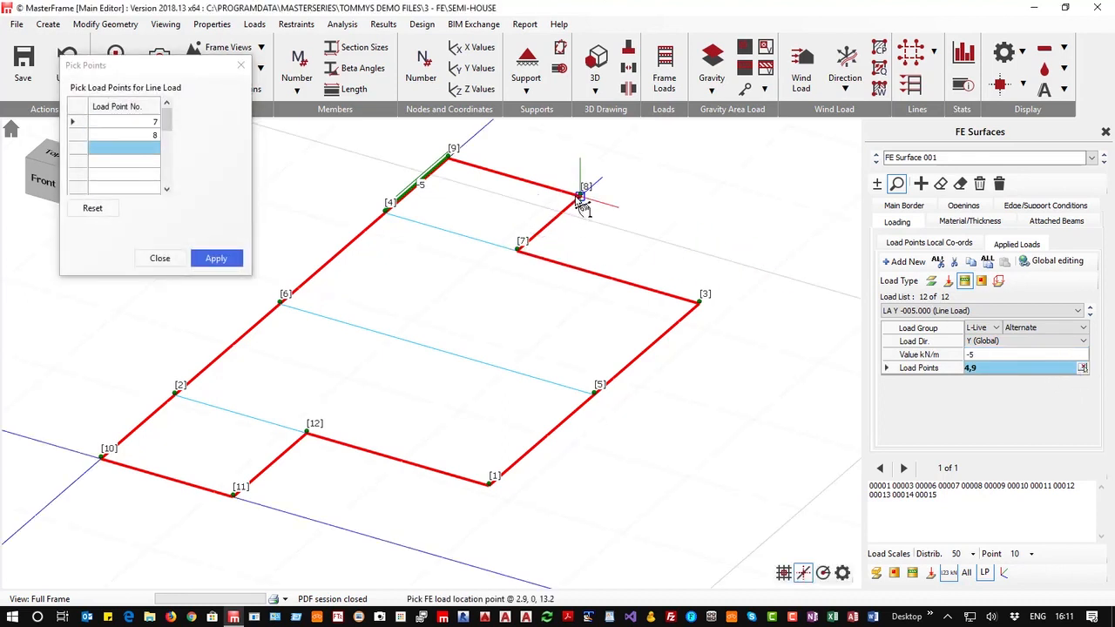
pyautogui.click(216, 259)
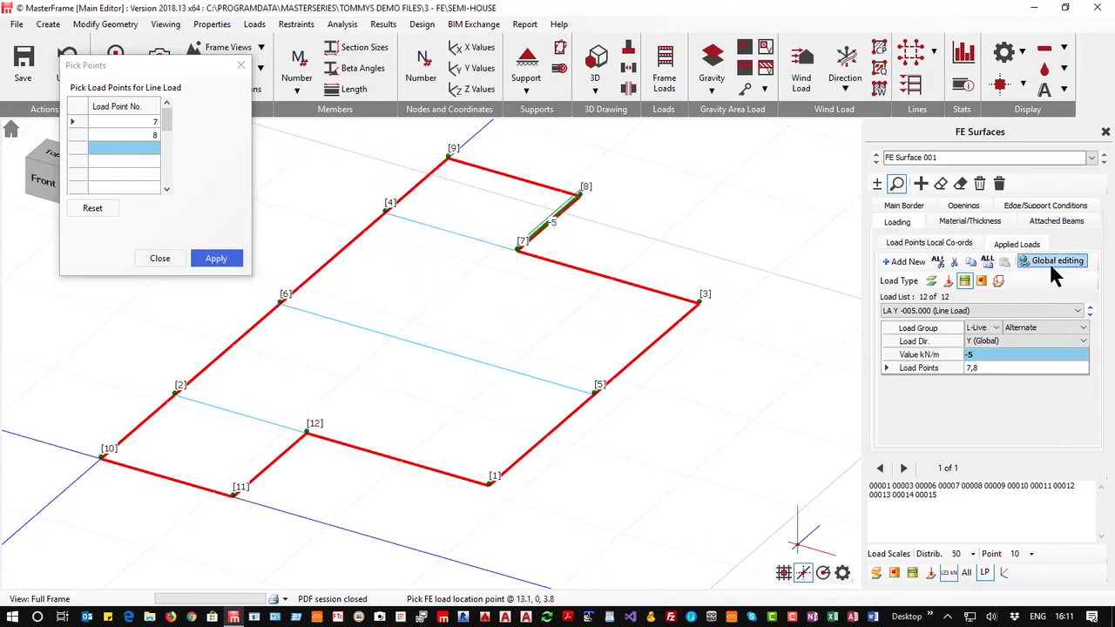
# Add a -10 kN/m L-Live line load between load points 1 and 2
pyautogui.click(903, 261)
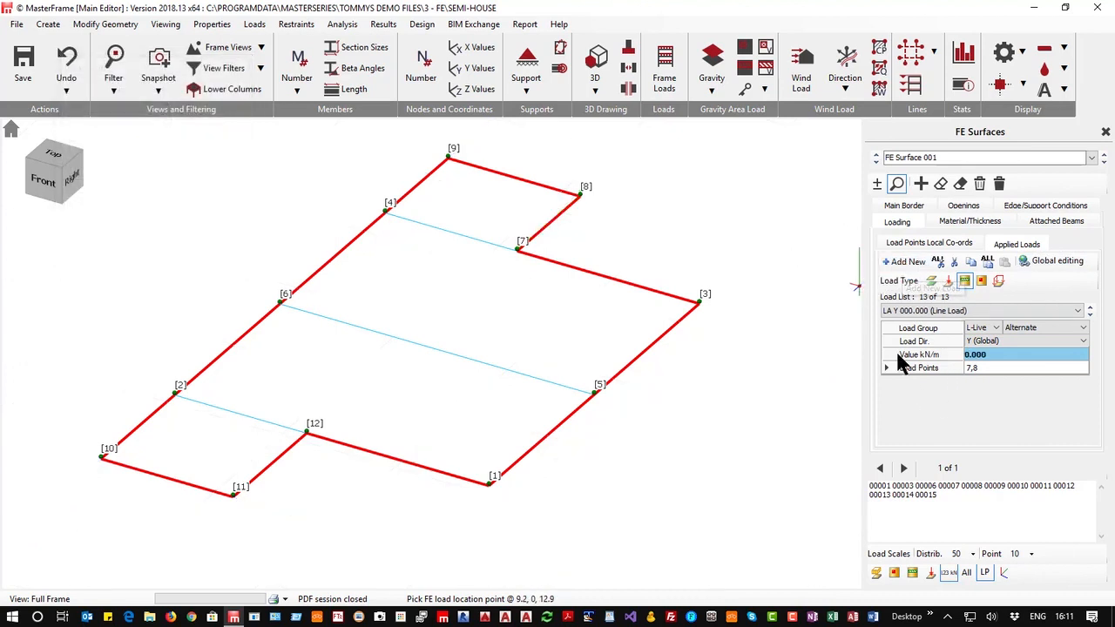
pyautogui.click(986, 353)
pyautogui.write('-10')
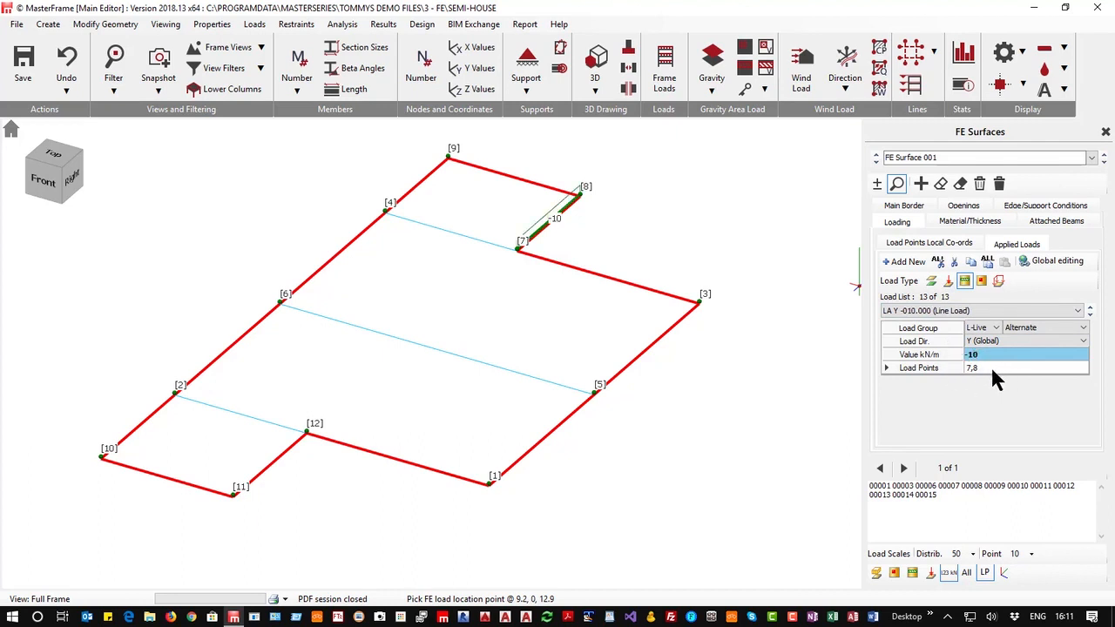
pyautogui.click(987, 367)
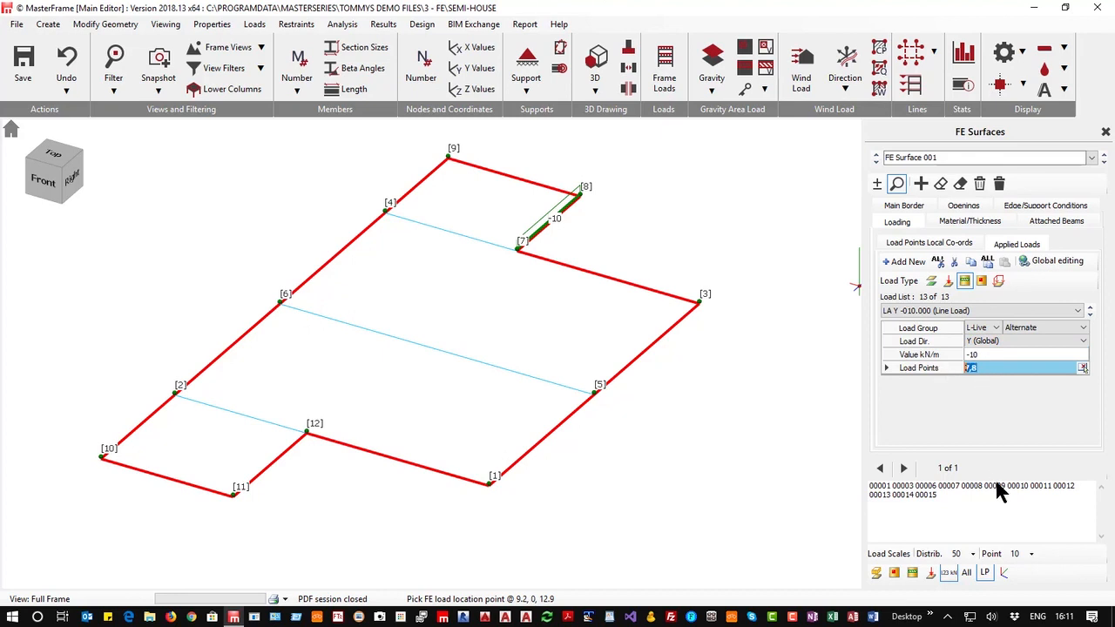
pyautogui.write('1,2')
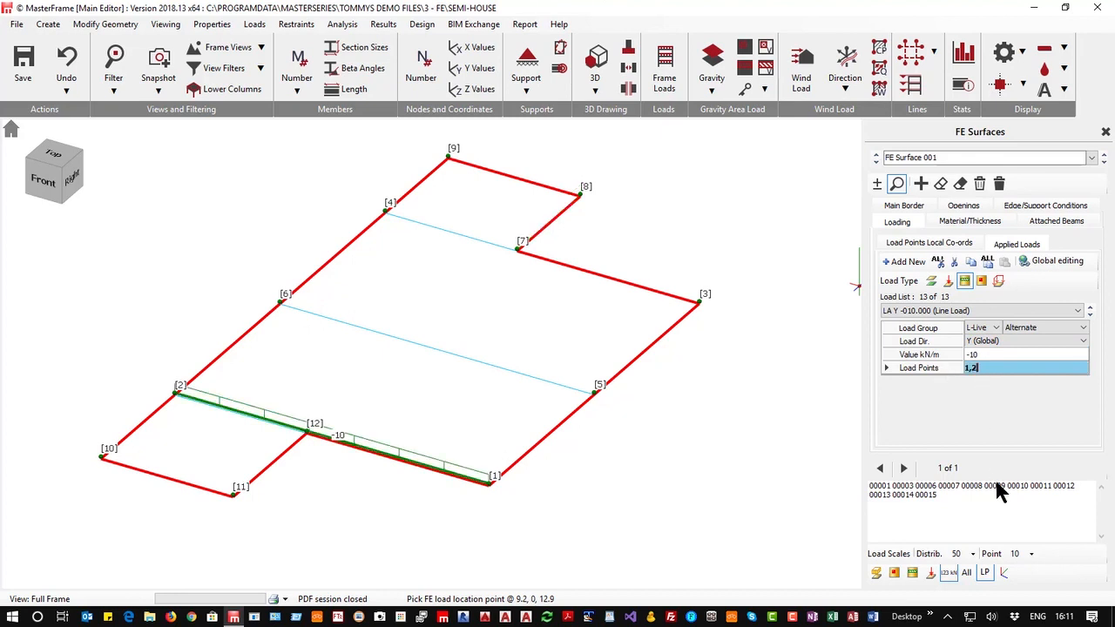
# Add a 10 kN/m L-Live line load between load points 3 and 4
pyautogui.click(906, 261)
pyautogui.click(989, 354)
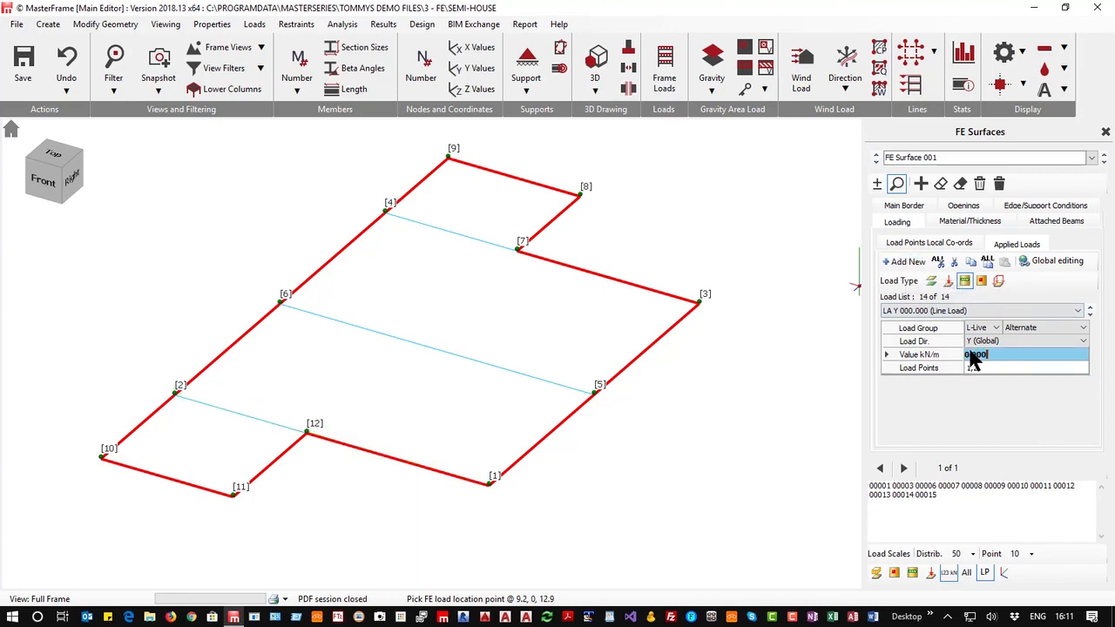
pyautogui.write('1')
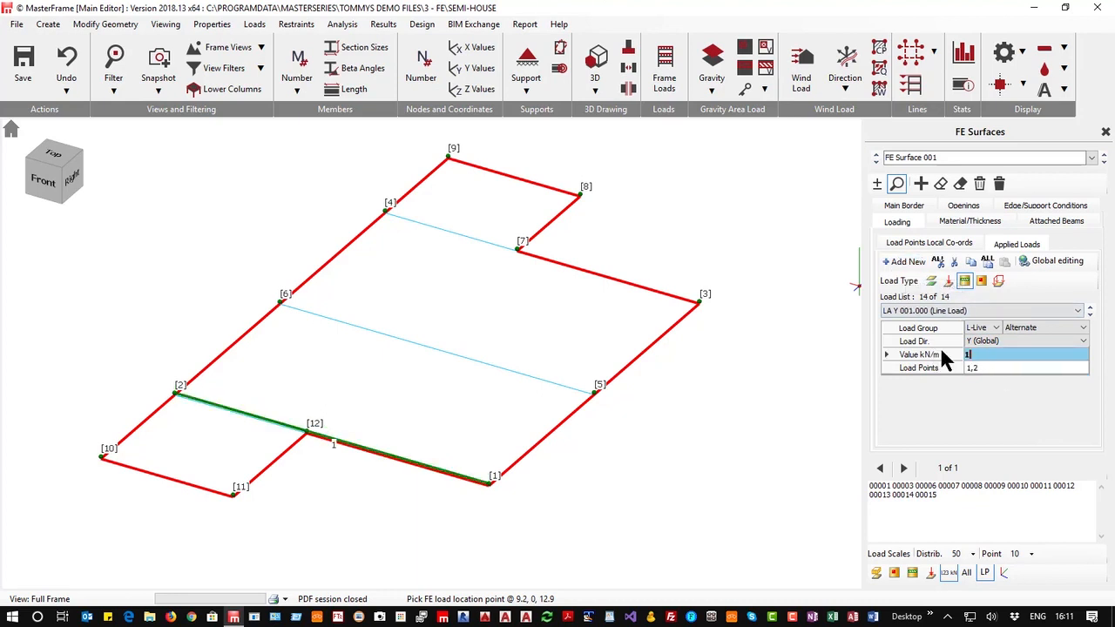
pyautogui.write('0')
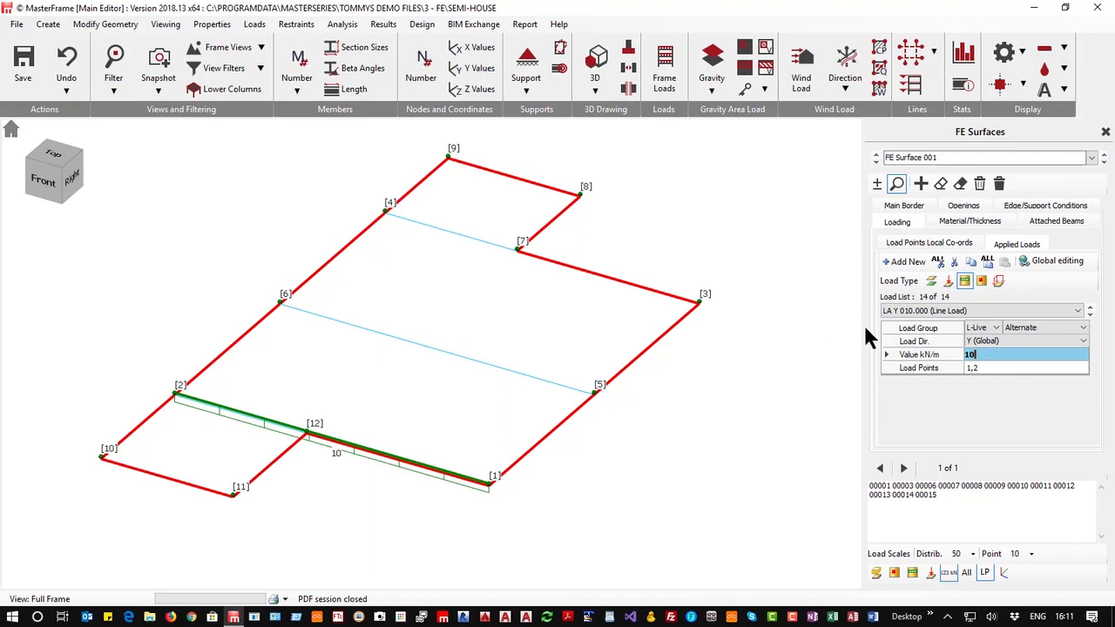
pyautogui.click(980, 367)
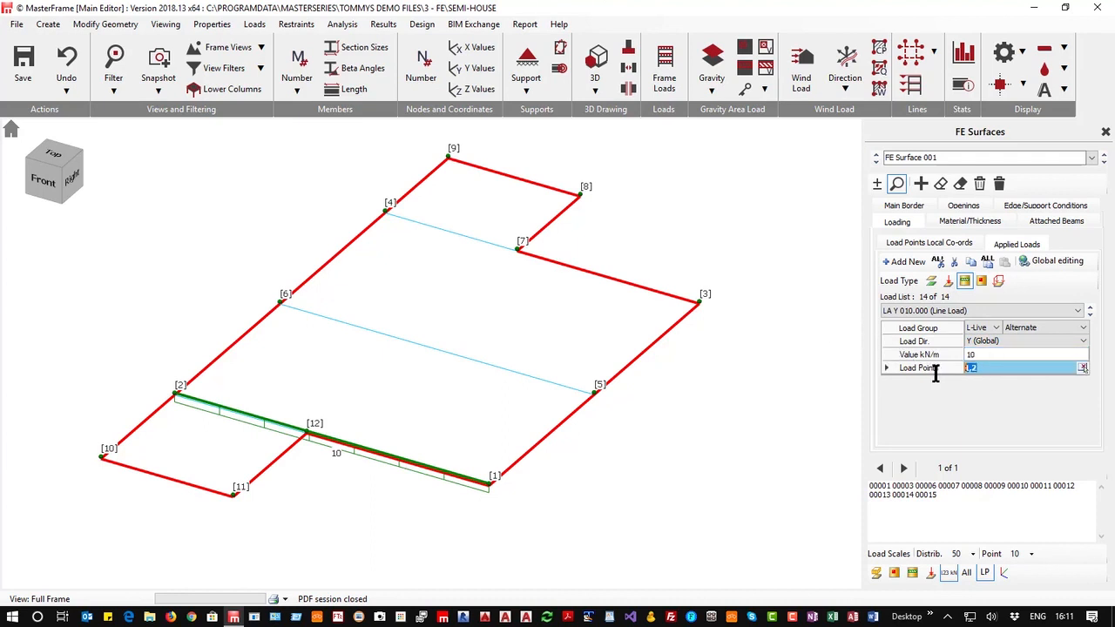
pyautogui.write('3,4')
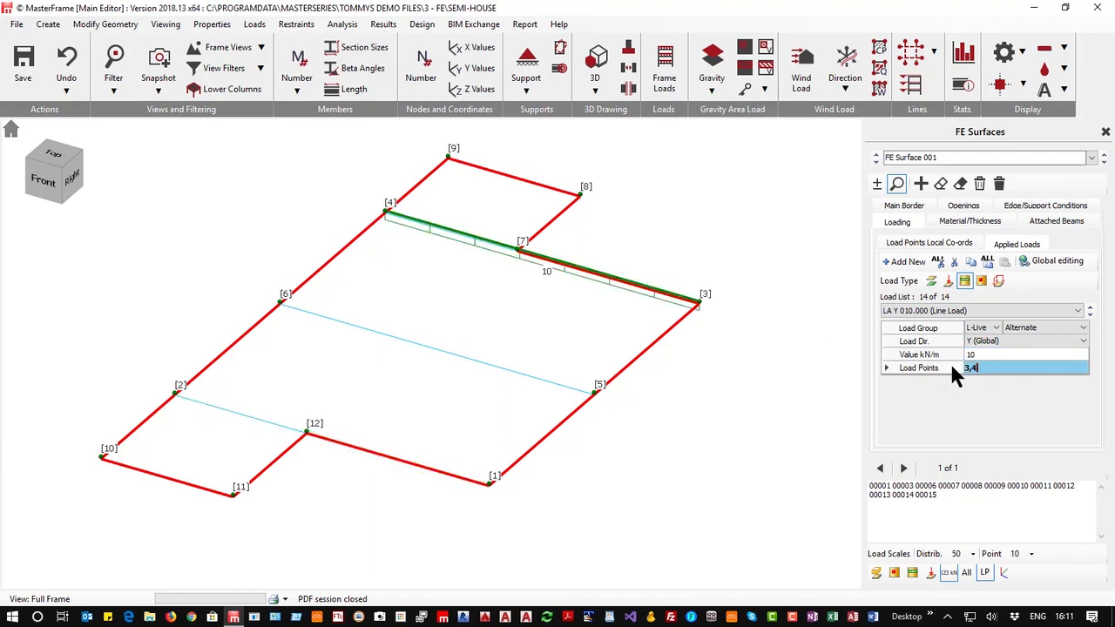
# Add a -20 kN/m L-Live line load between load points 5 and 6
pyautogui.click(903, 263)
pyautogui.click(993, 355)
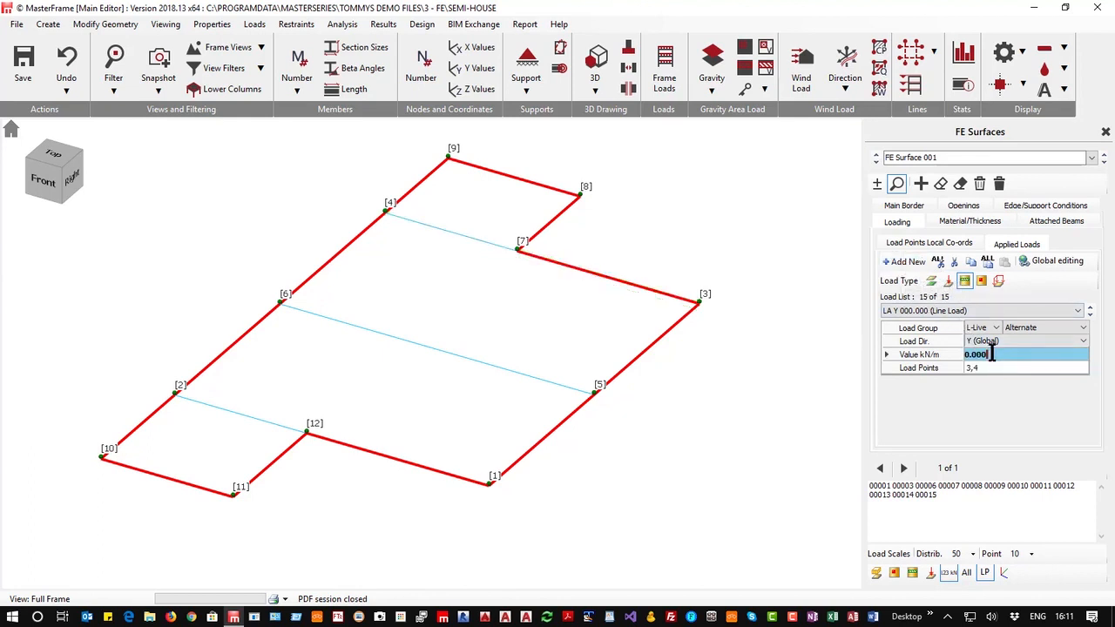
pyautogui.write('1')
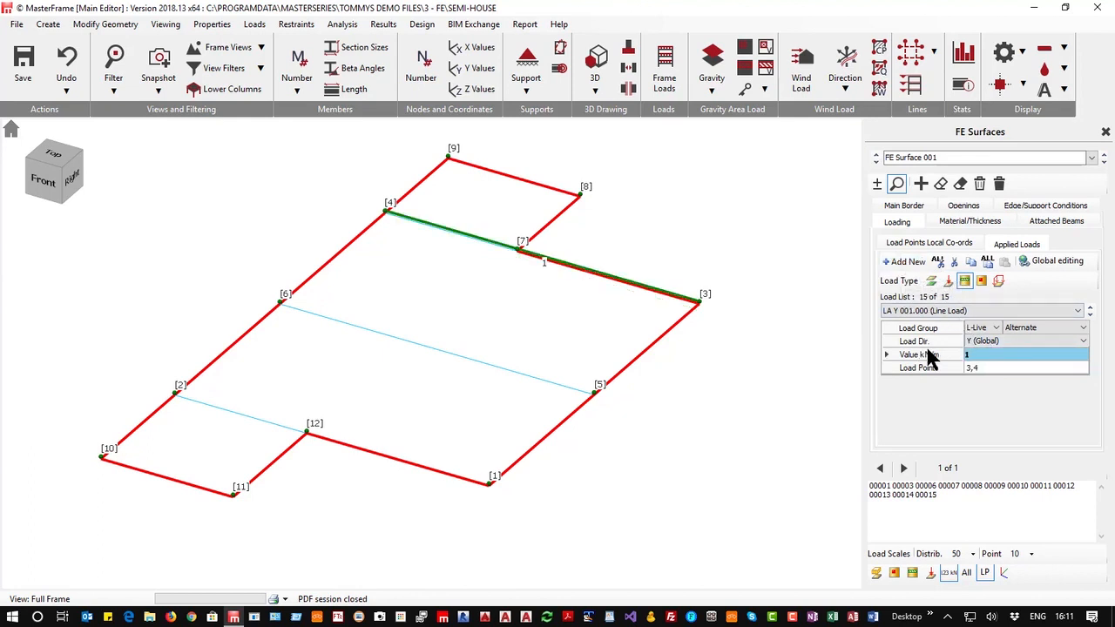
pyautogui.press('BackSpace')
pyautogui.write('-15')
pyautogui.click(919, 368)
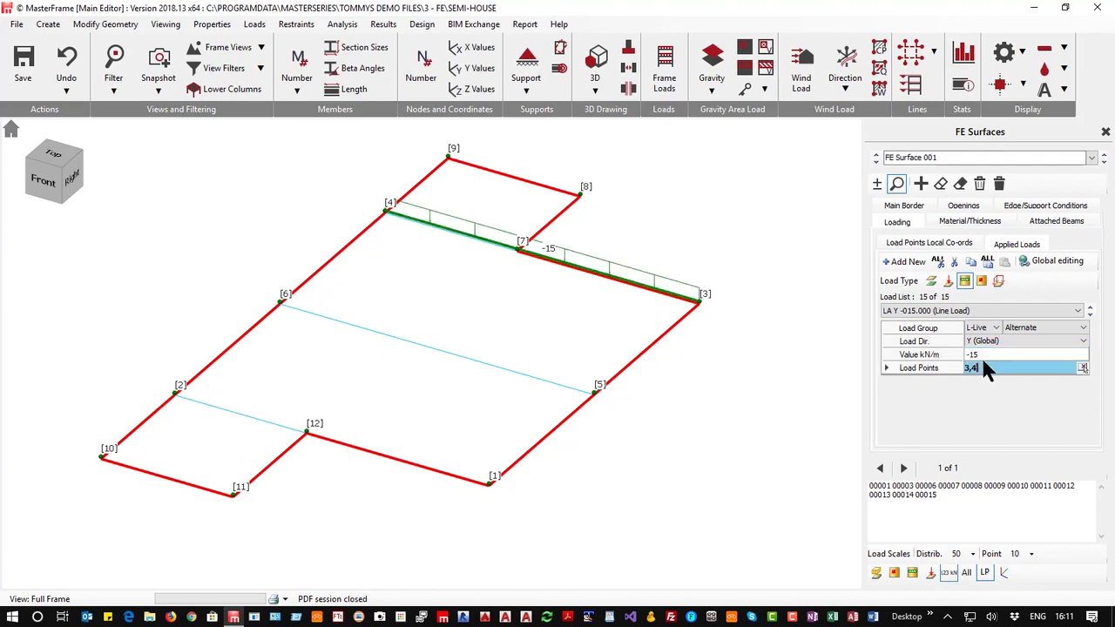
pyautogui.click(984, 356)
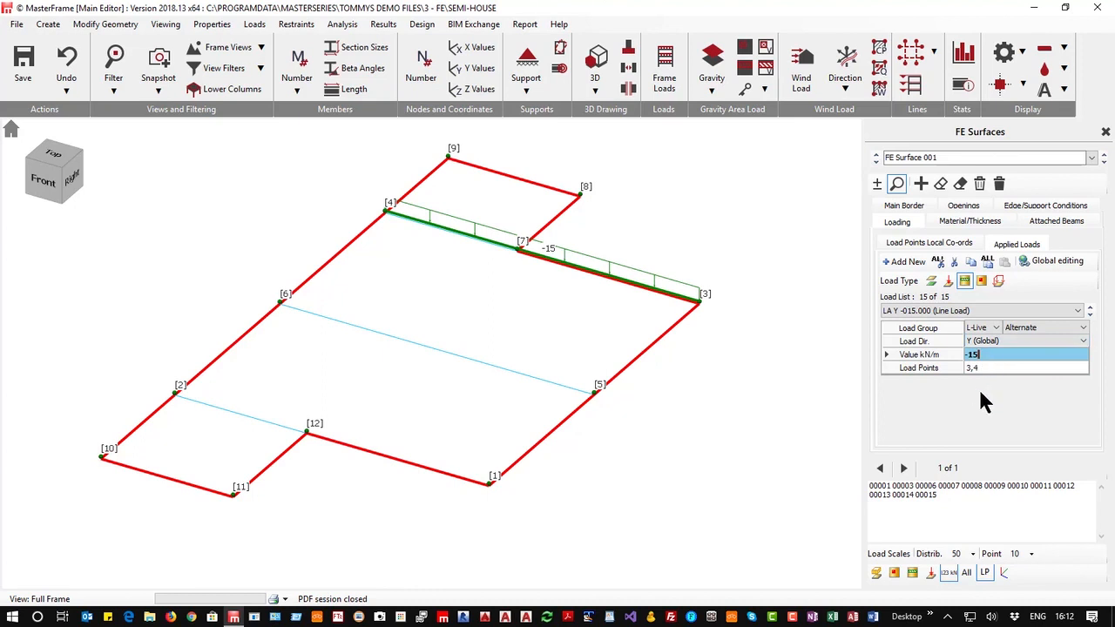
pyautogui.write('-20')
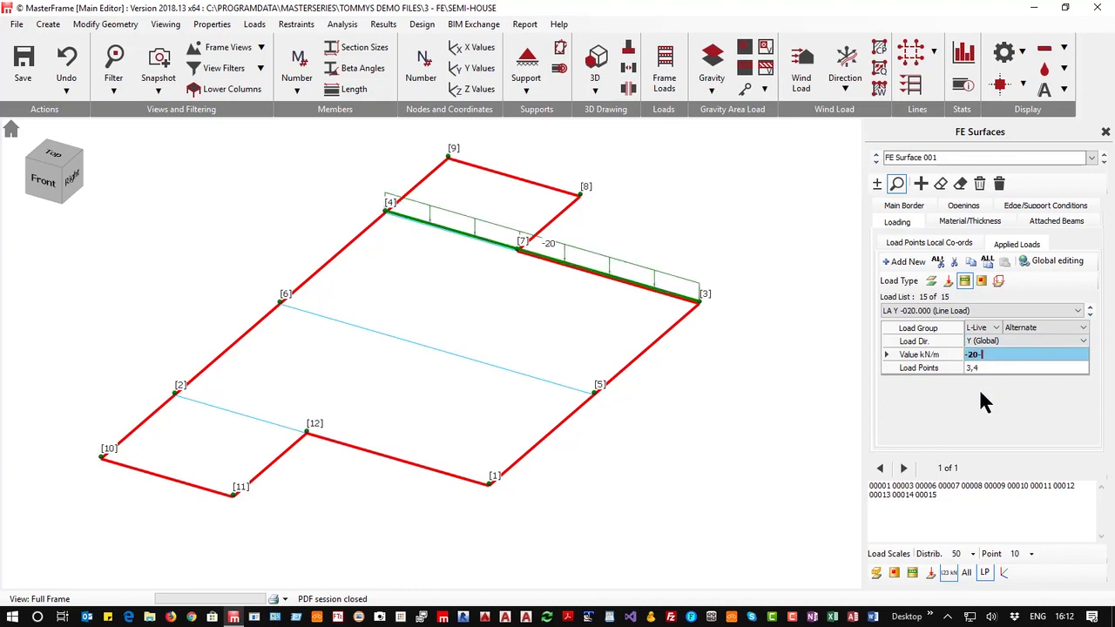
pyautogui.click(987, 367)
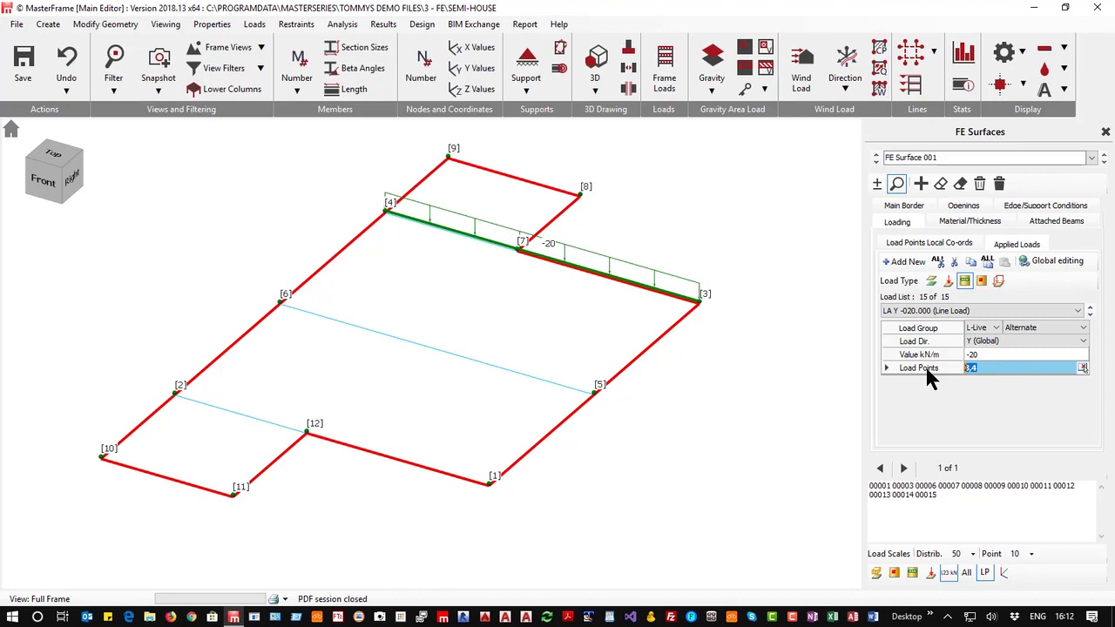
pyautogui.write('5')
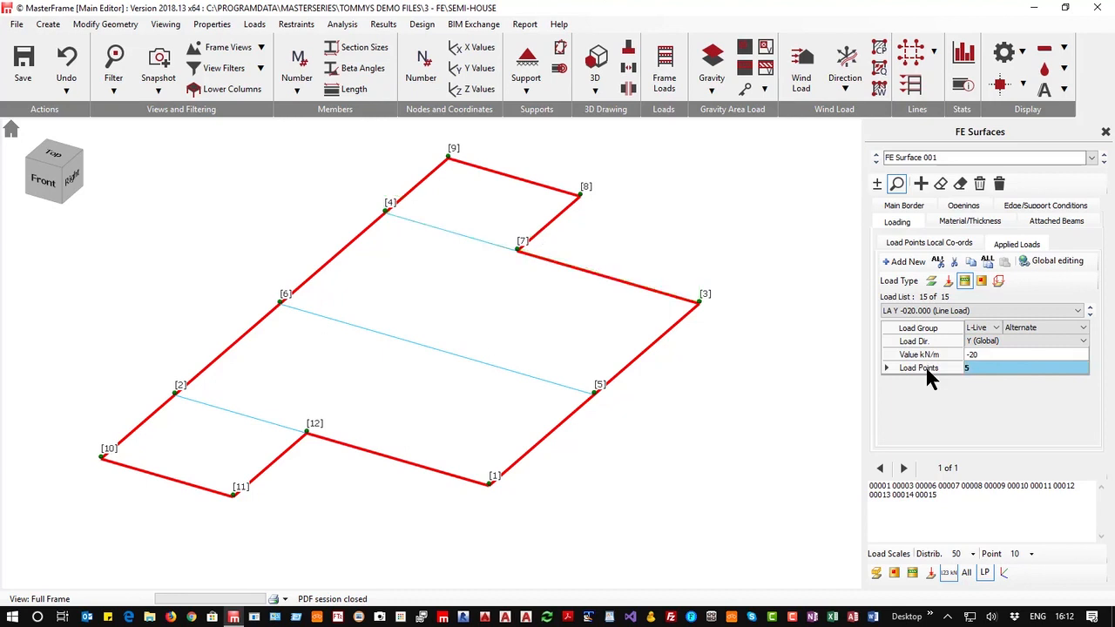
pyautogui.write(',6')
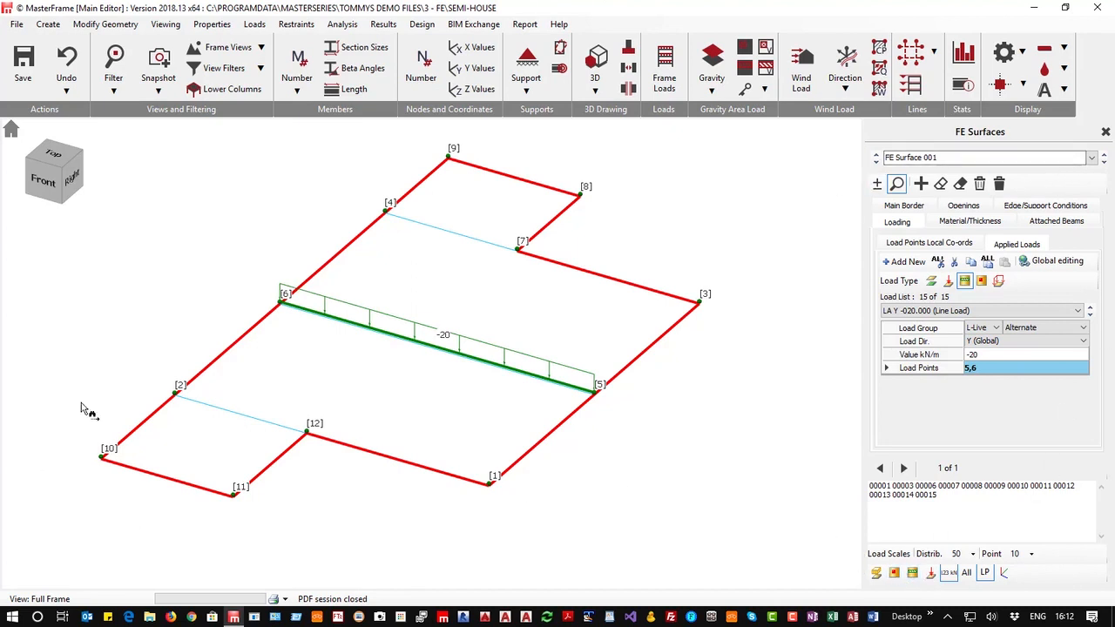
# Review the surface's material/thickness and full-area loading, then close the FE Surfaces panel
pyautogui.click(974, 221)
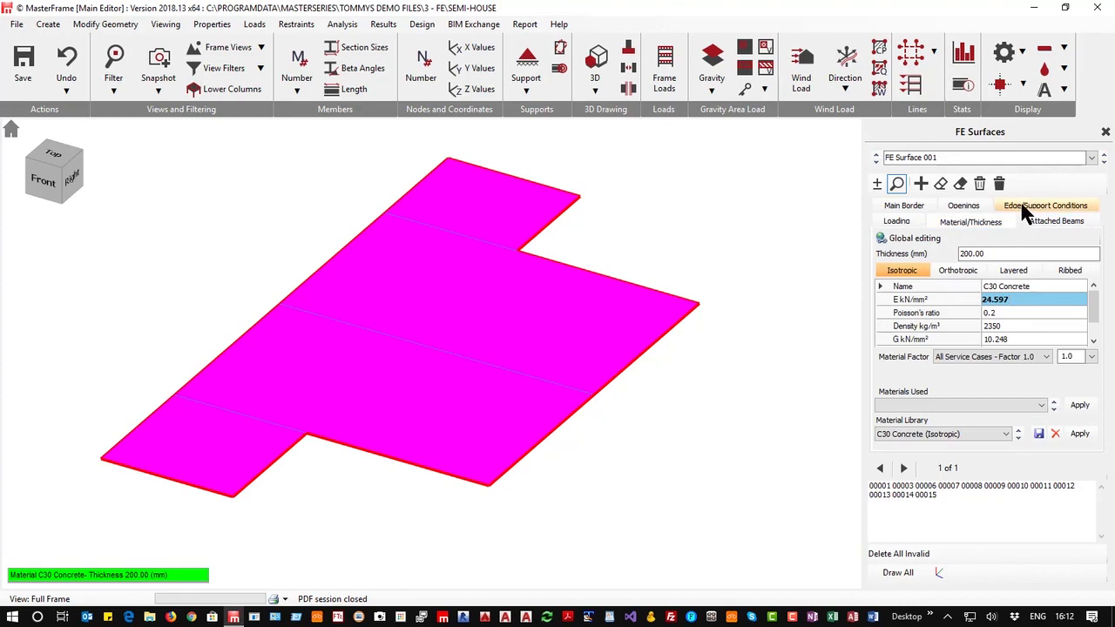
pyautogui.click(963, 205)
pyautogui.click(896, 207)
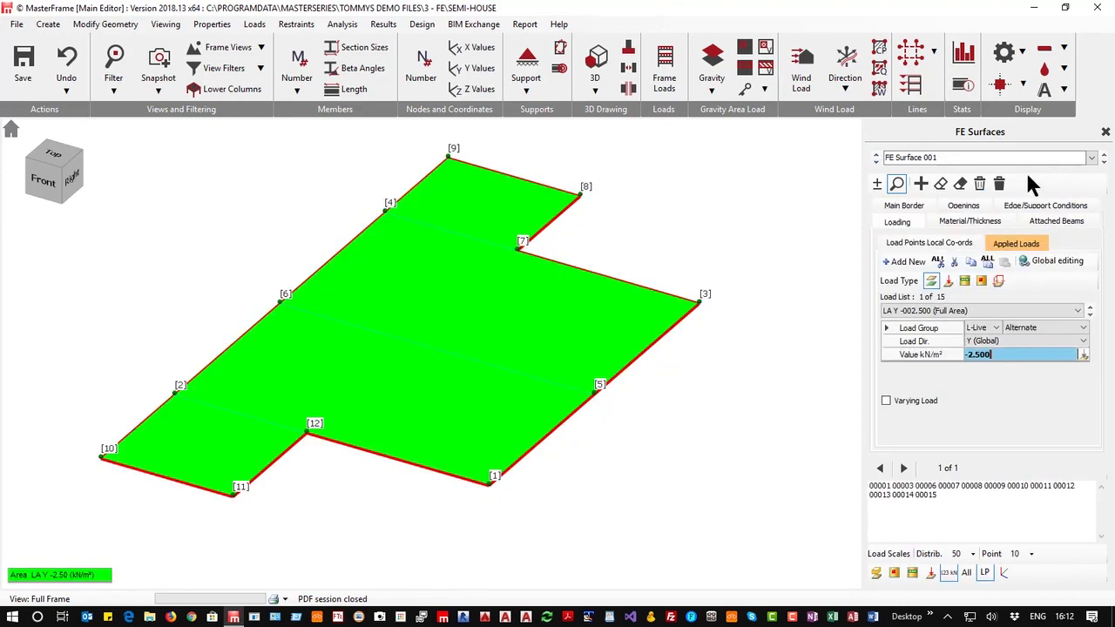
pyautogui.click(1105, 132)
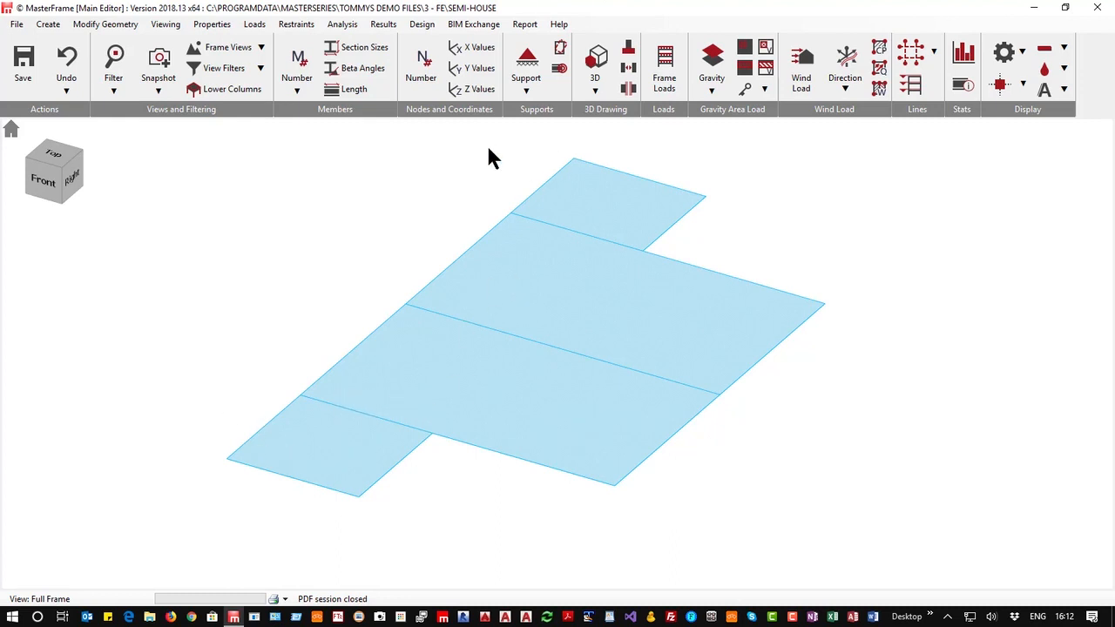
# Open the FE Surface Alternate Loading Patterns editor and enable Auto Pick Alternate Panels
pyautogui.click(209, 26)
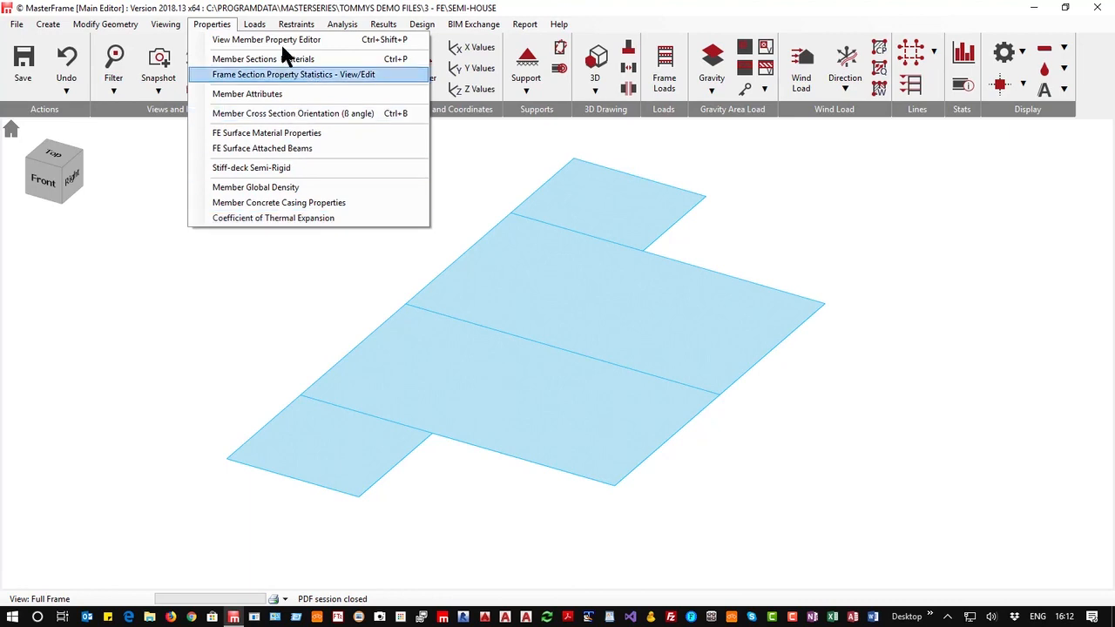
pyautogui.moveTo(261, 26)
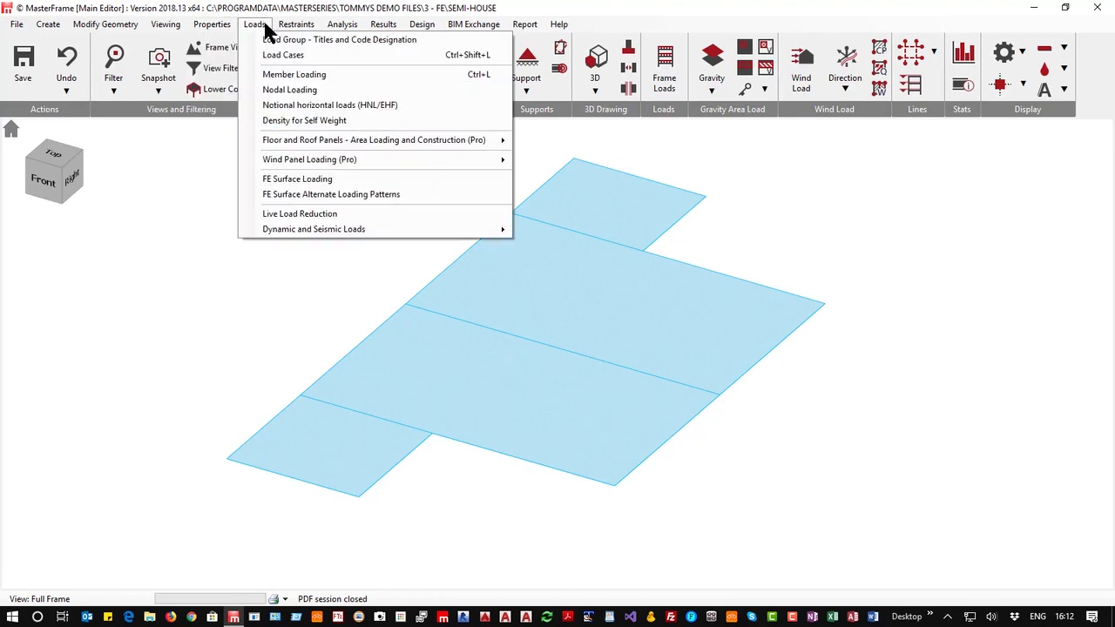
pyautogui.click(329, 194)
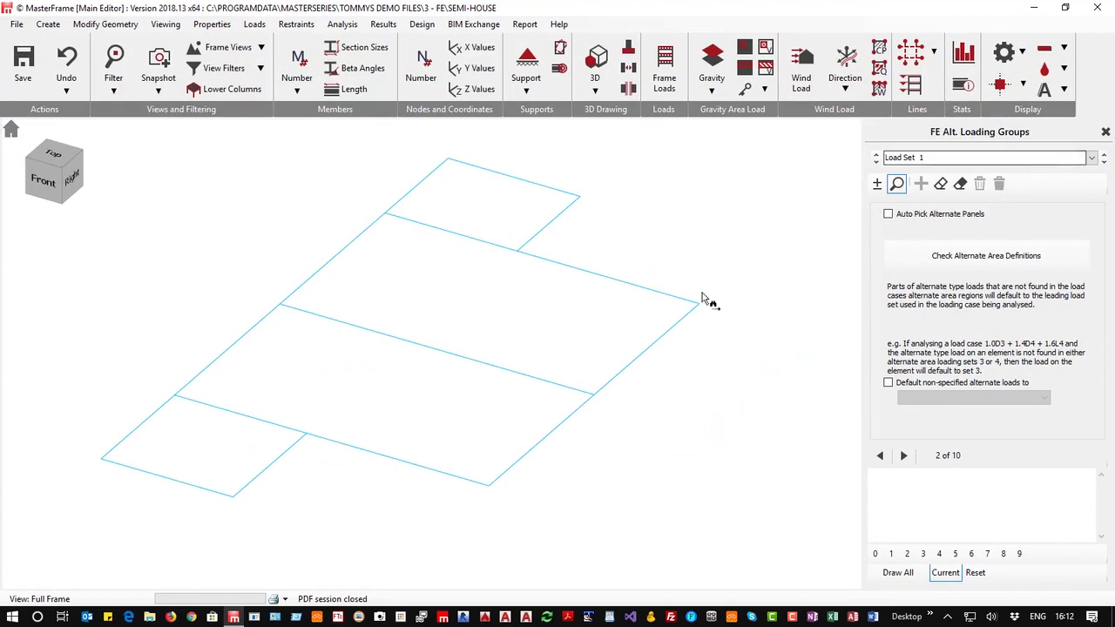
pyautogui.click(888, 213)
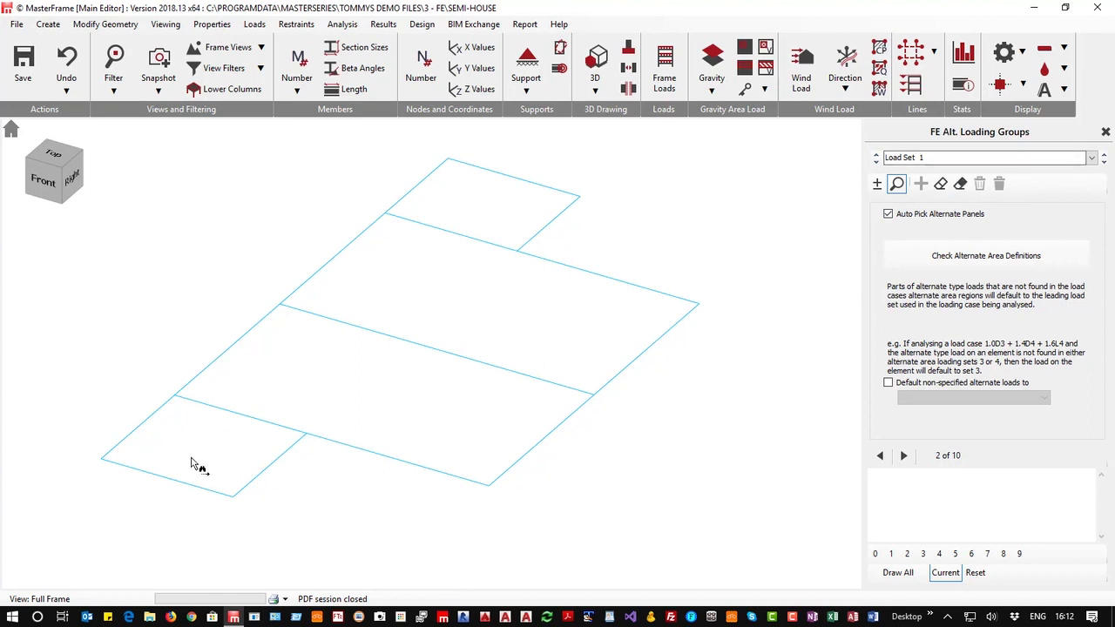
# Assign the front-left panel and the large central panel to Load Set 1
pyautogui.click(877, 183)
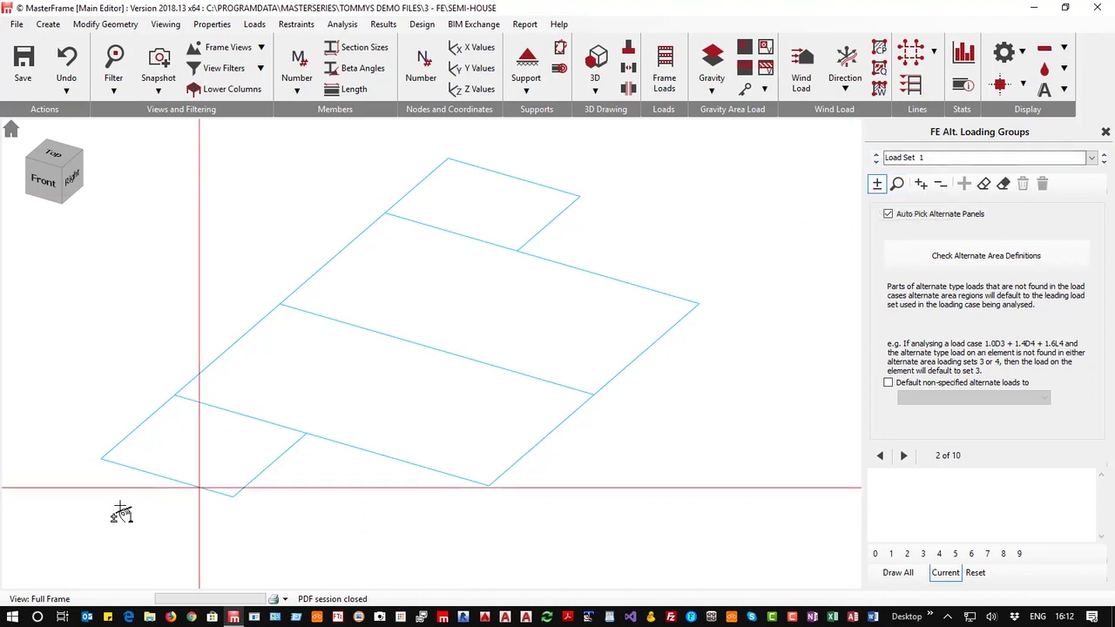
pyautogui.click(182, 461)
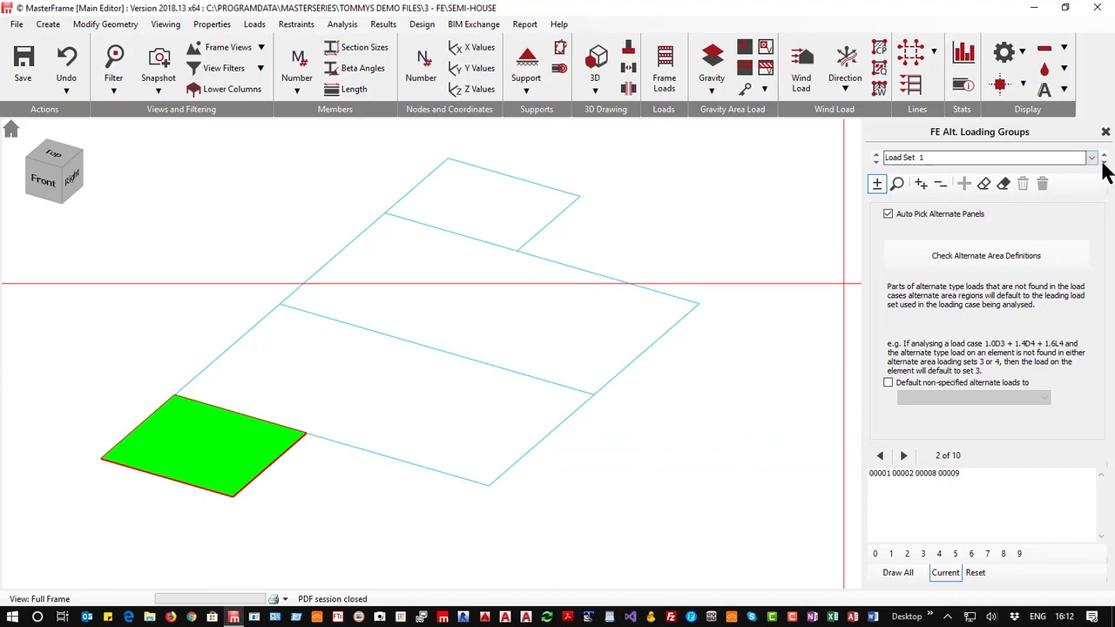
pyautogui.click(481, 316)
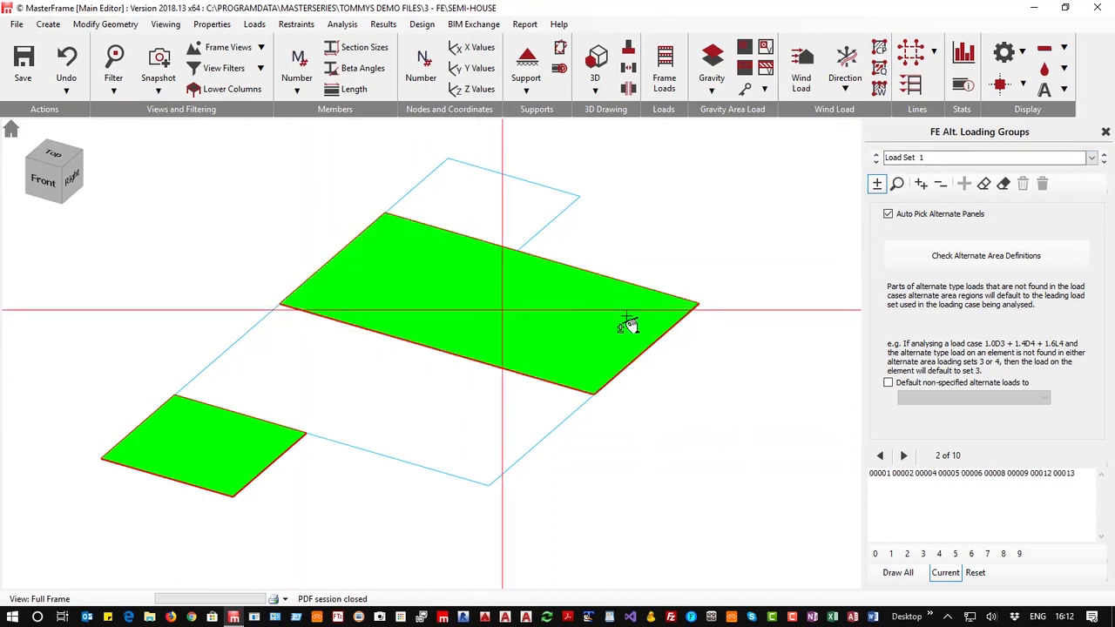
# Switch to Load Set 2 and assign the second panel and the rear panel to it
pyautogui.click(1104, 161)
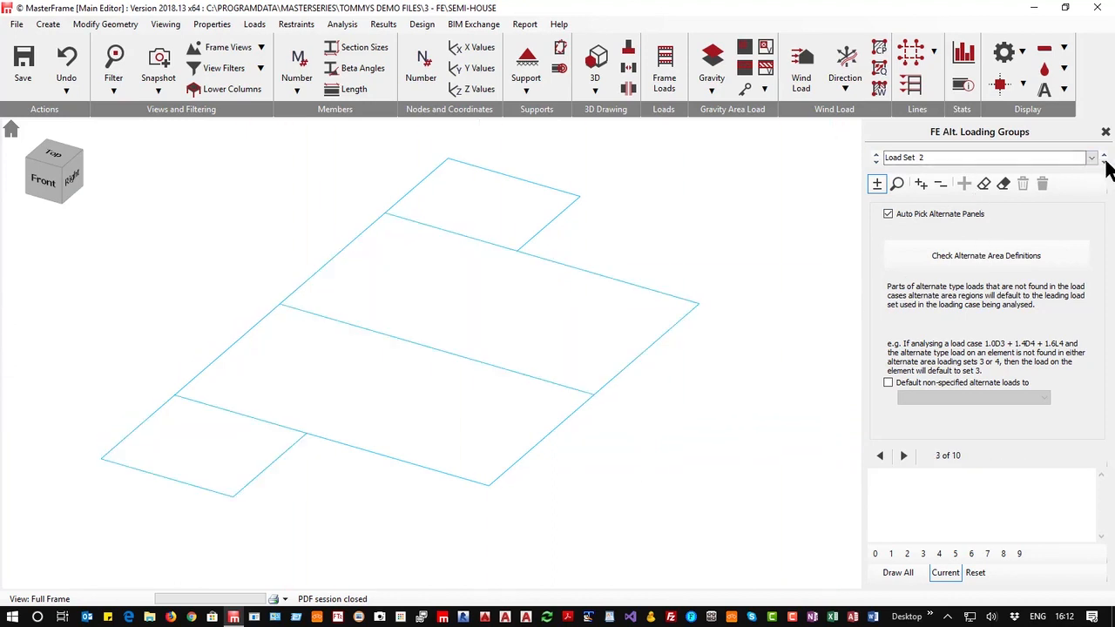
pyautogui.click(325, 393)
pyautogui.click(494, 207)
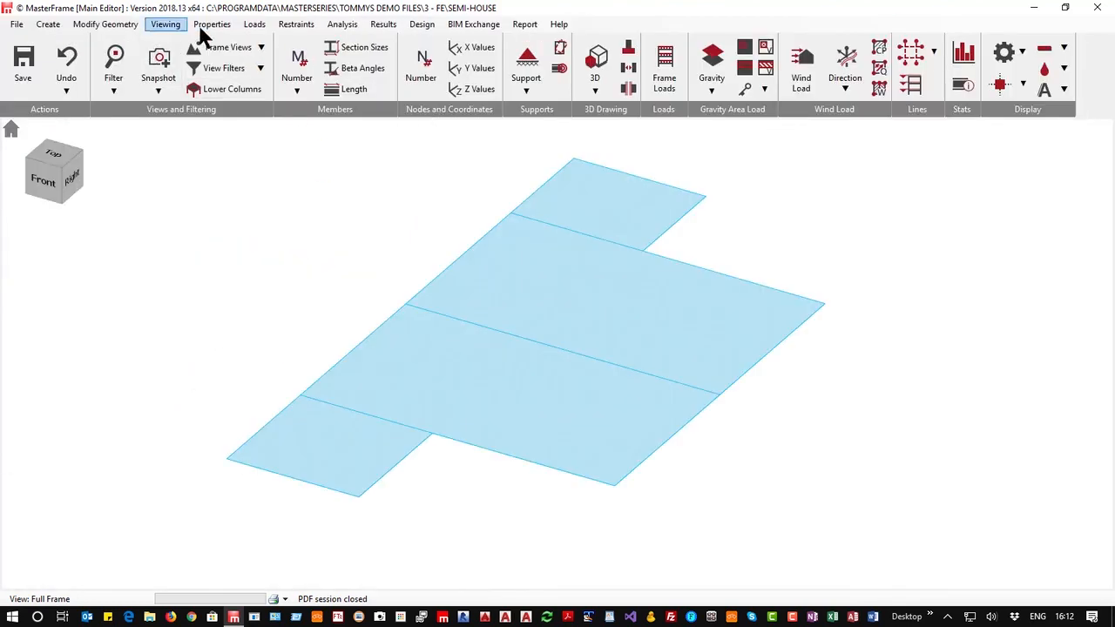
# Open the load case combinations editor and check the design code setting
pyautogui.click(255, 25)
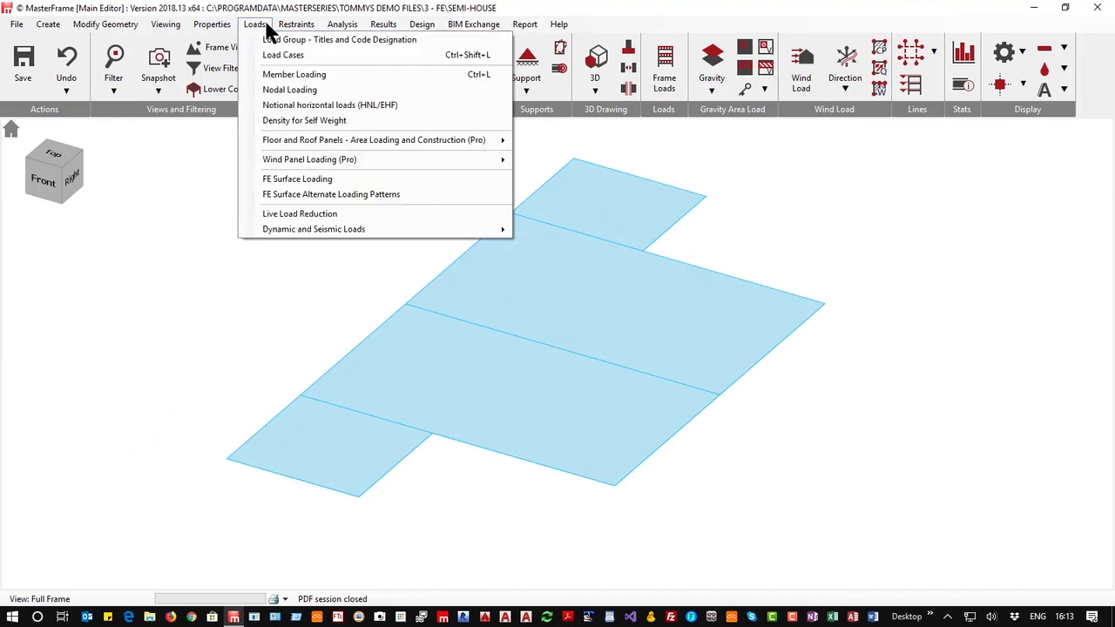
pyautogui.click(362, 54)
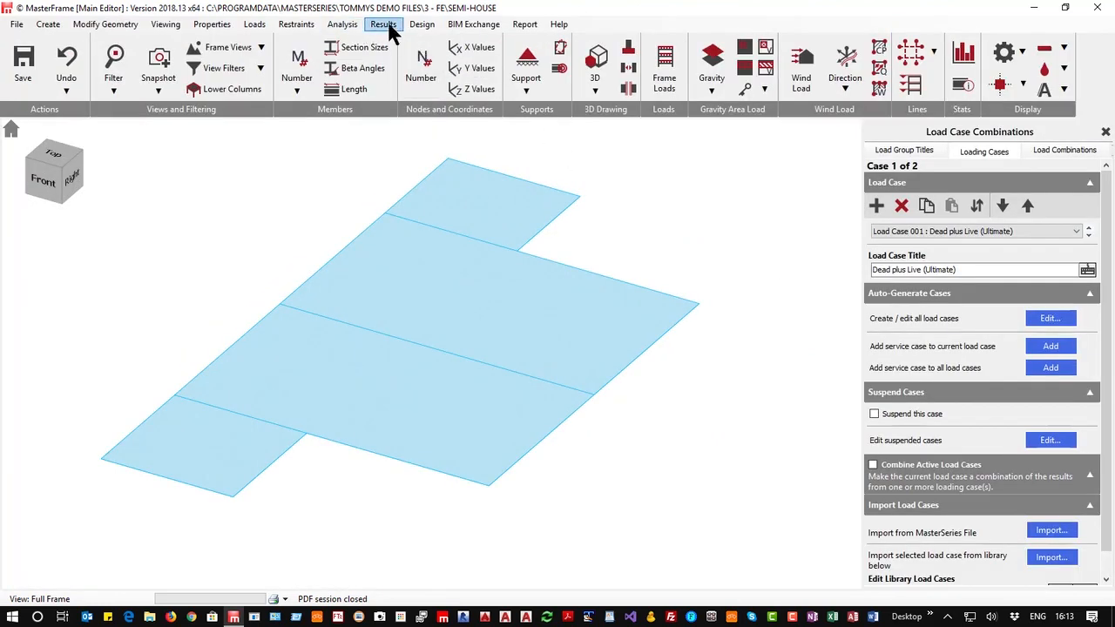
pyautogui.click(421, 24)
pyautogui.moveTo(496, 44)
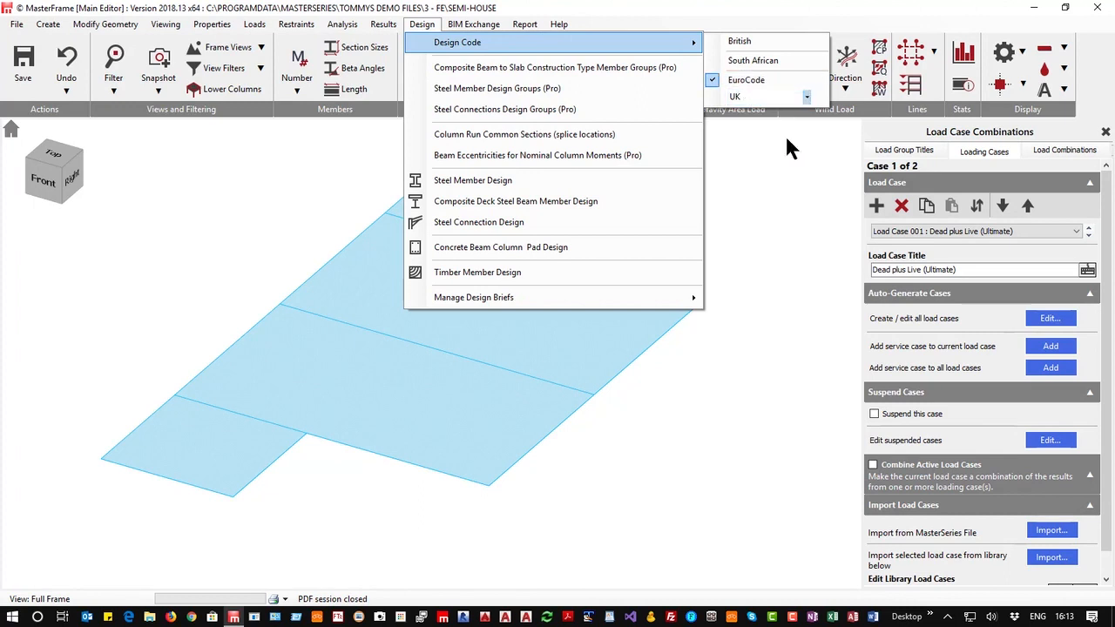
pyautogui.click(824, 214)
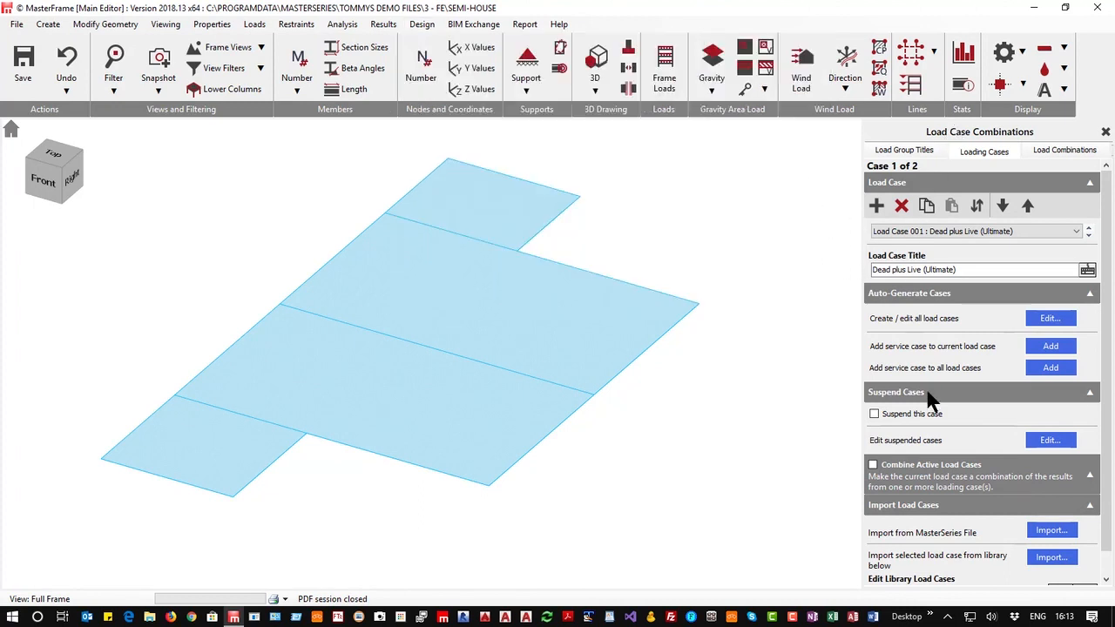
# Start importing a load case from the library and browse to the MasterSeries Library's Loading Cases folder
pyautogui.click(1052, 533)
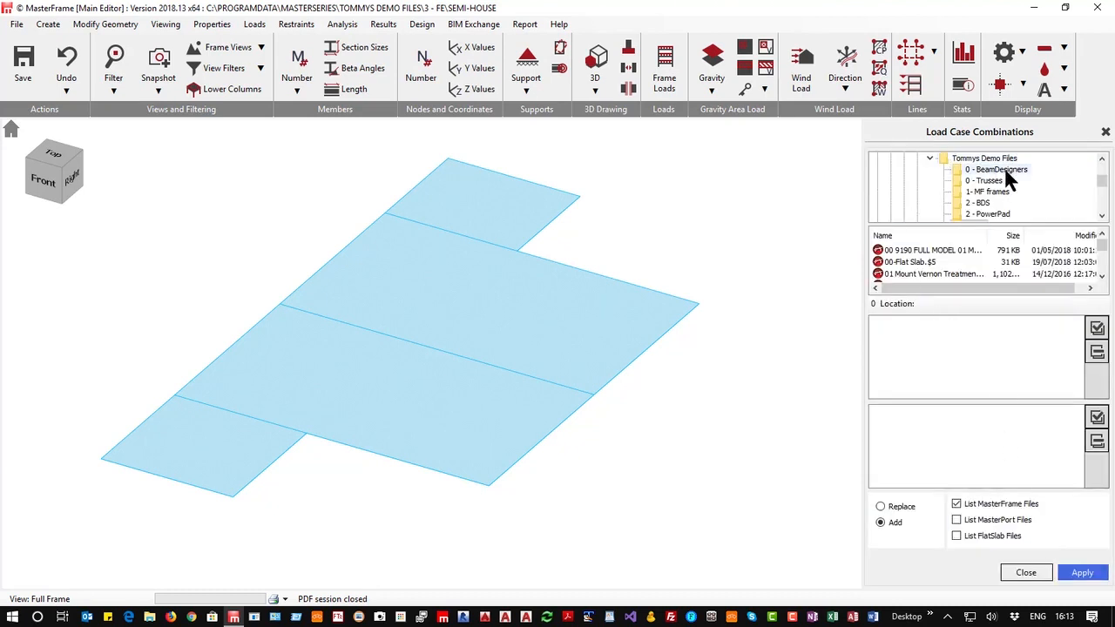
pyautogui.scroll(5, 965, 178)
pyautogui.scroll(2, 967, 184)
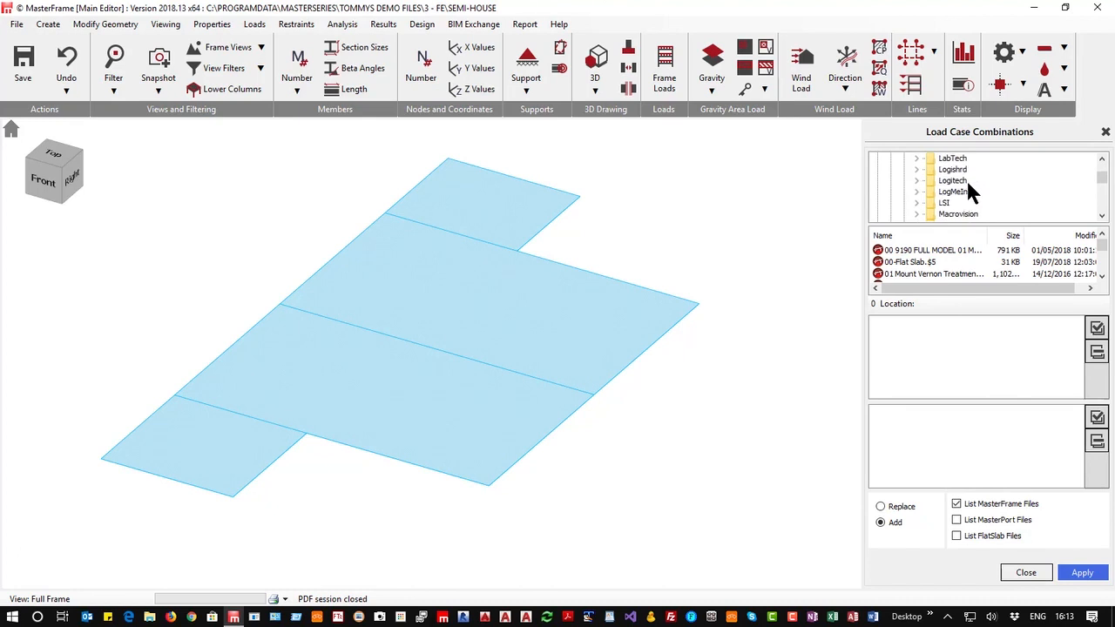
pyautogui.scroll(-1, 967, 188)
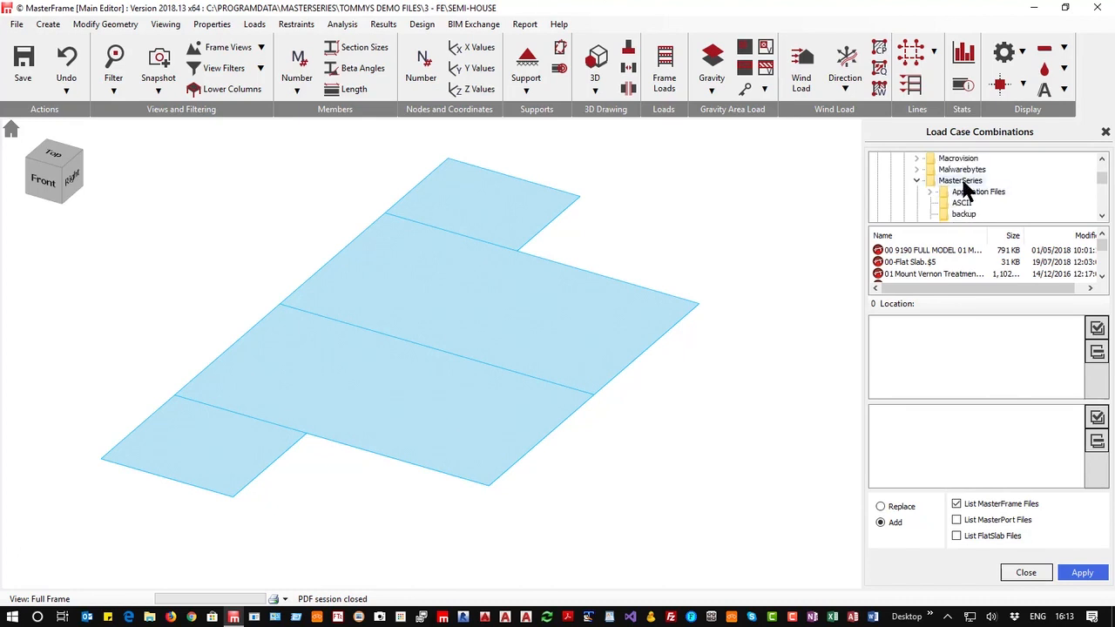
pyautogui.click(963, 182)
pyautogui.scroll(-3, 970, 183)
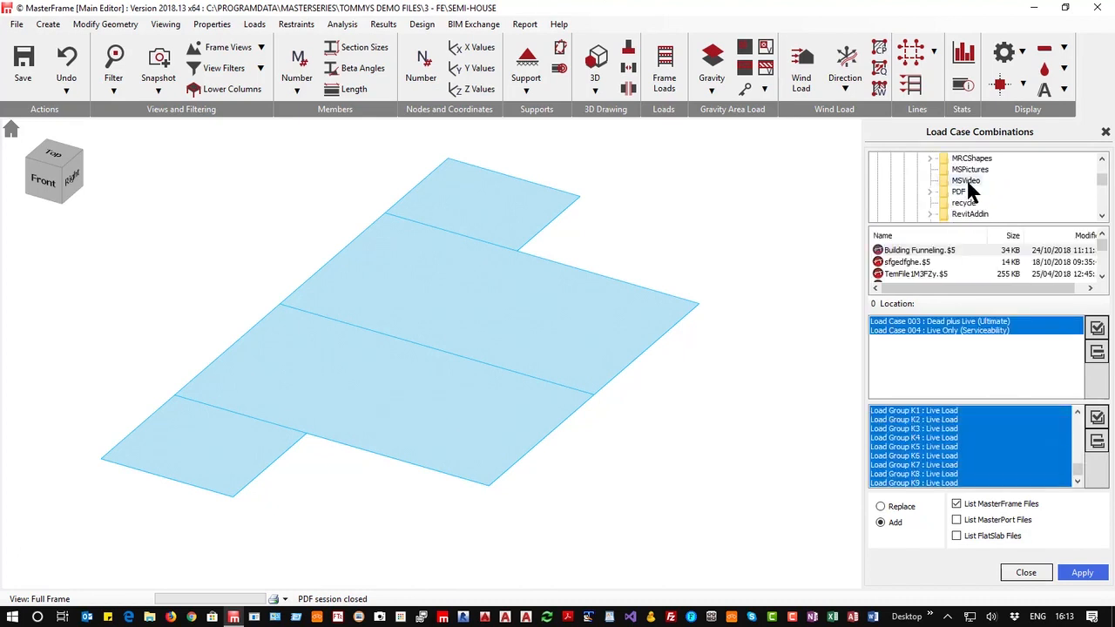
pyautogui.scroll(2, 969, 188)
pyautogui.click(964, 192)
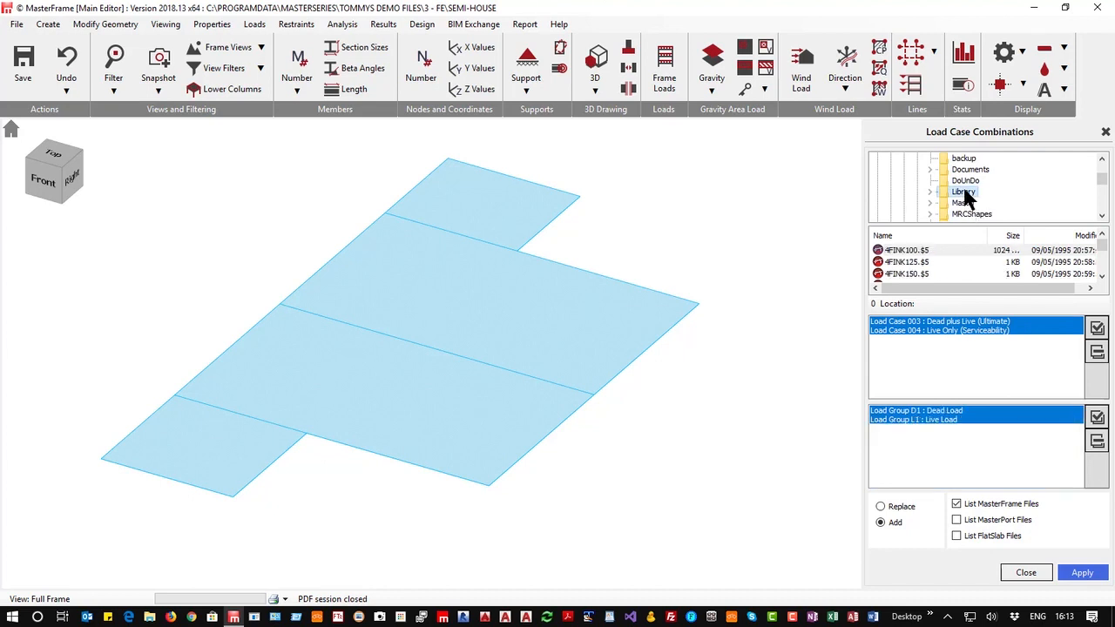
pyautogui.doubleClick(964, 192)
pyautogui.click(979, 192)
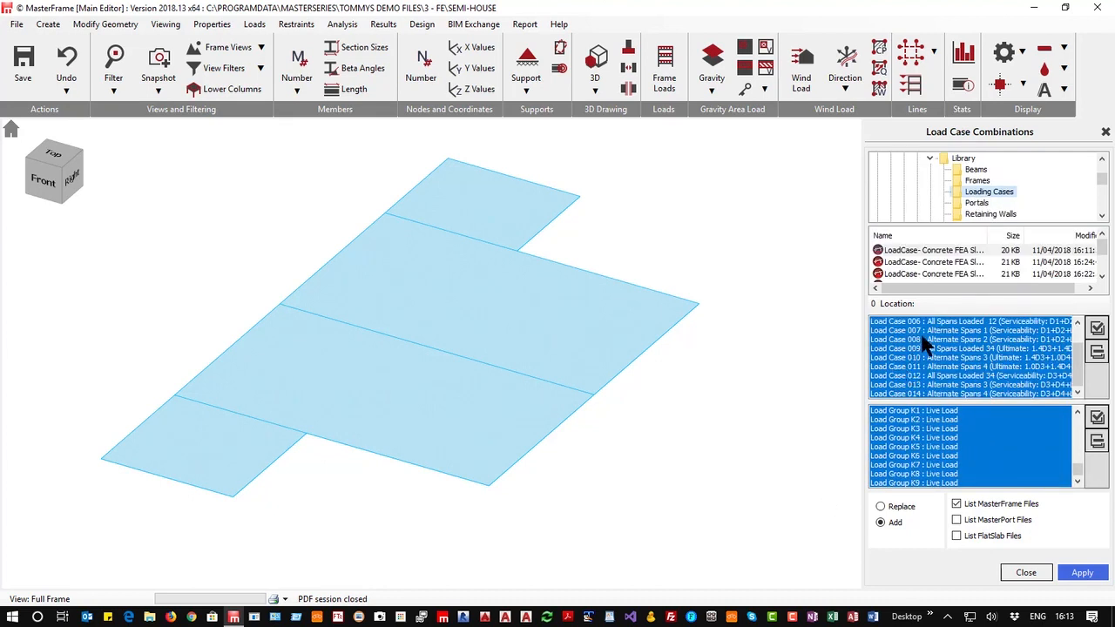
# Pick a Concrete Frame loading-case file and apply it in Replace mode, confirming replacement of the current load cases
pyautogui.click(937, 274)
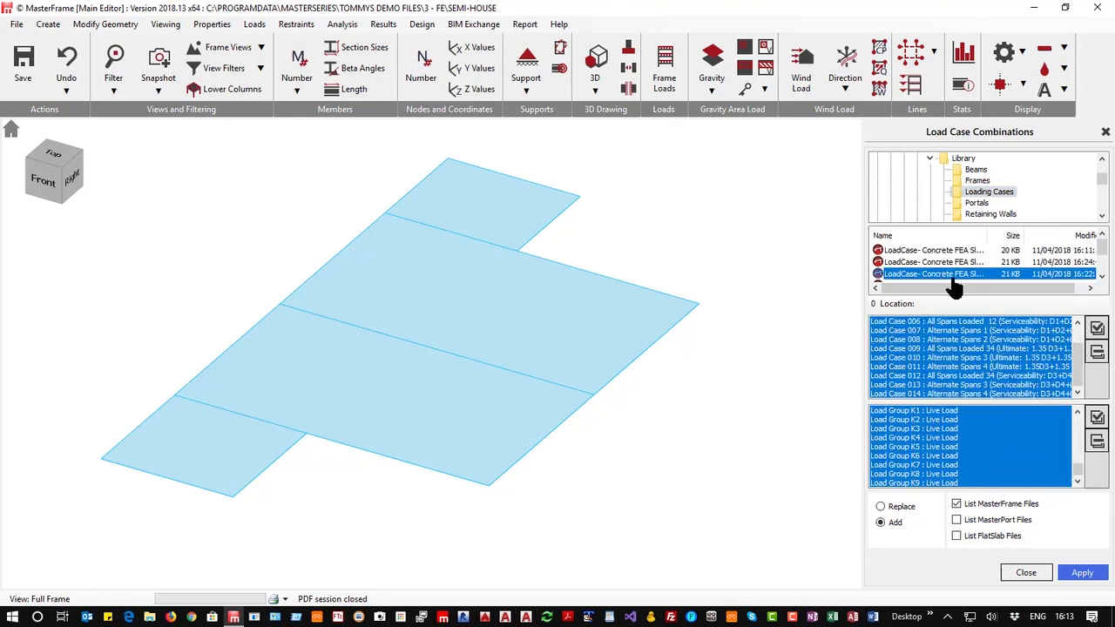
pyautogui.click(954, 279)
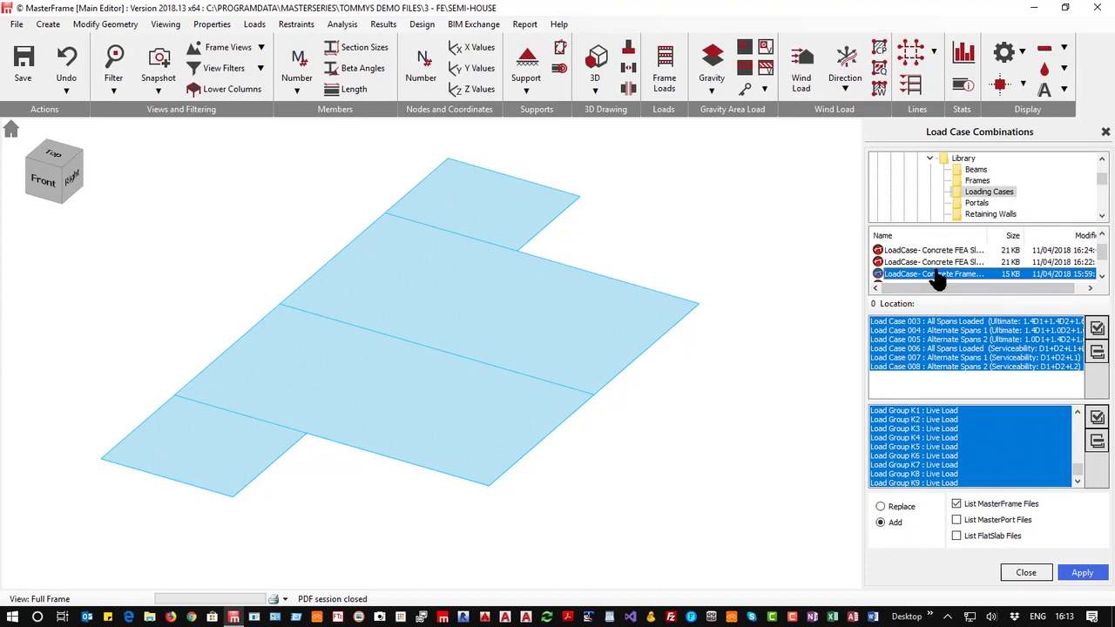
pyautogui.press('Down')
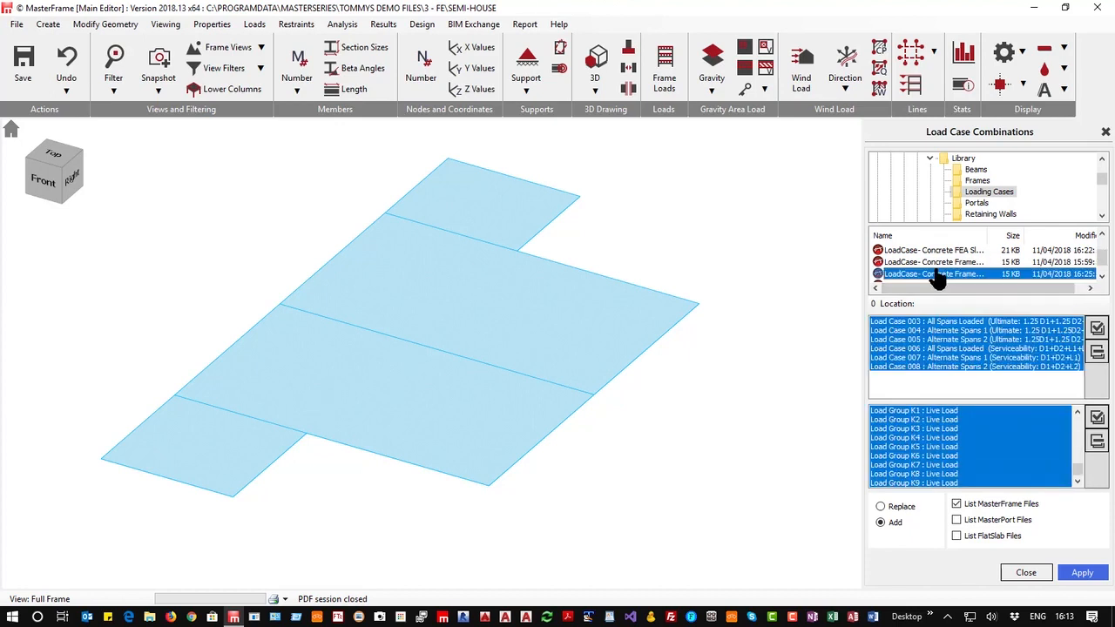
pyautogui.press('Down')
pyautogui.click(882, 521)
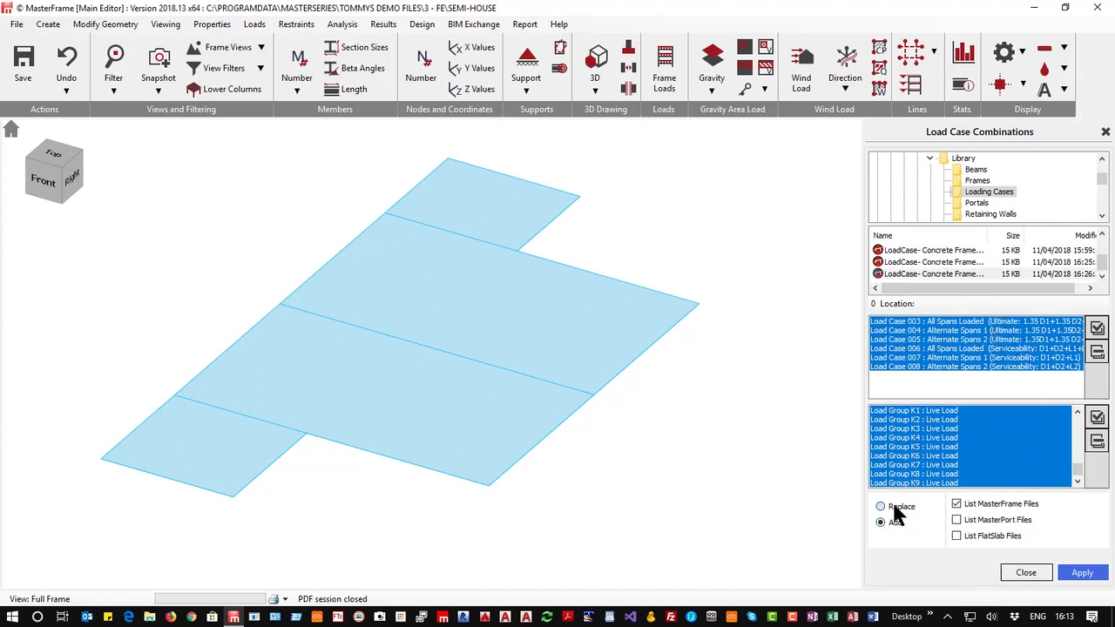
pyautogui.click(1084, 574)
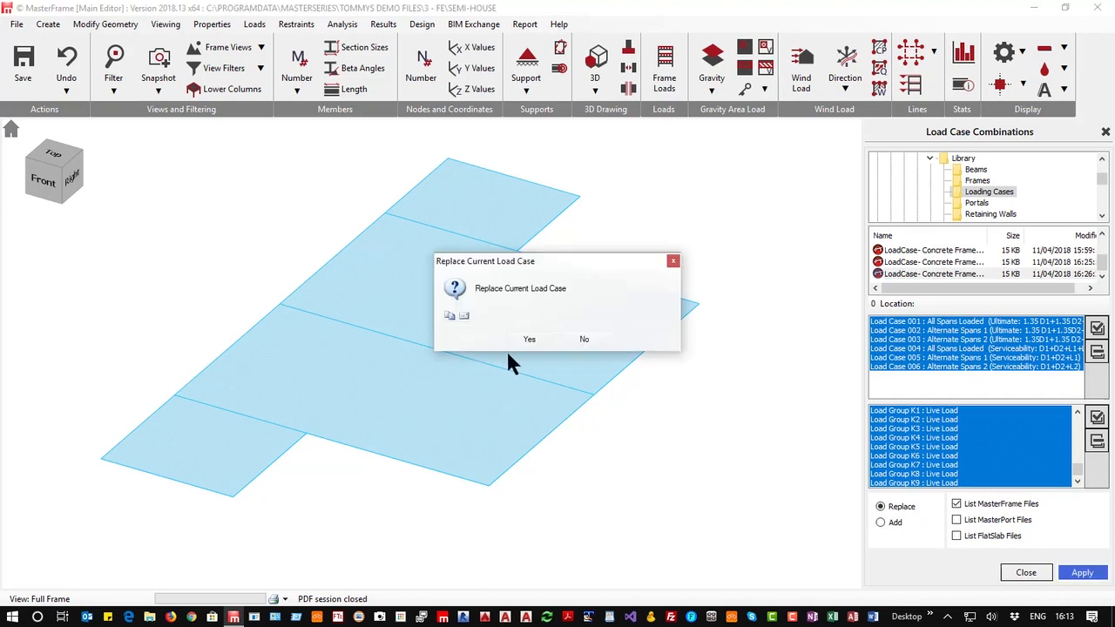
pyautogui.click(527, 339)
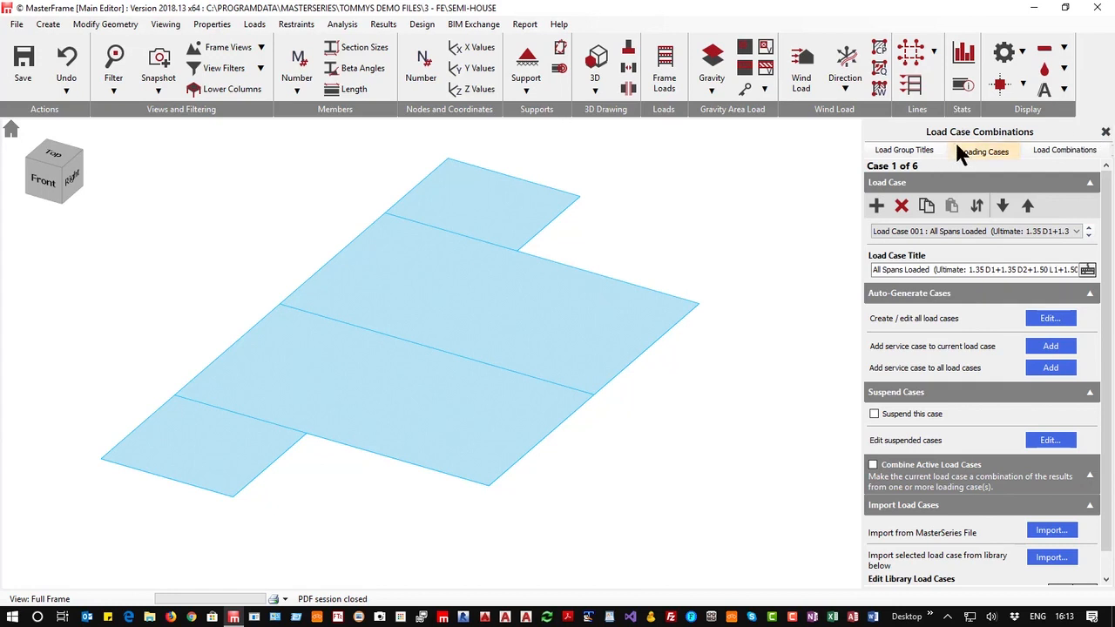
# Review the load factors of the first few load cases in the load combinations view
pyautogui.click(1041, 149)
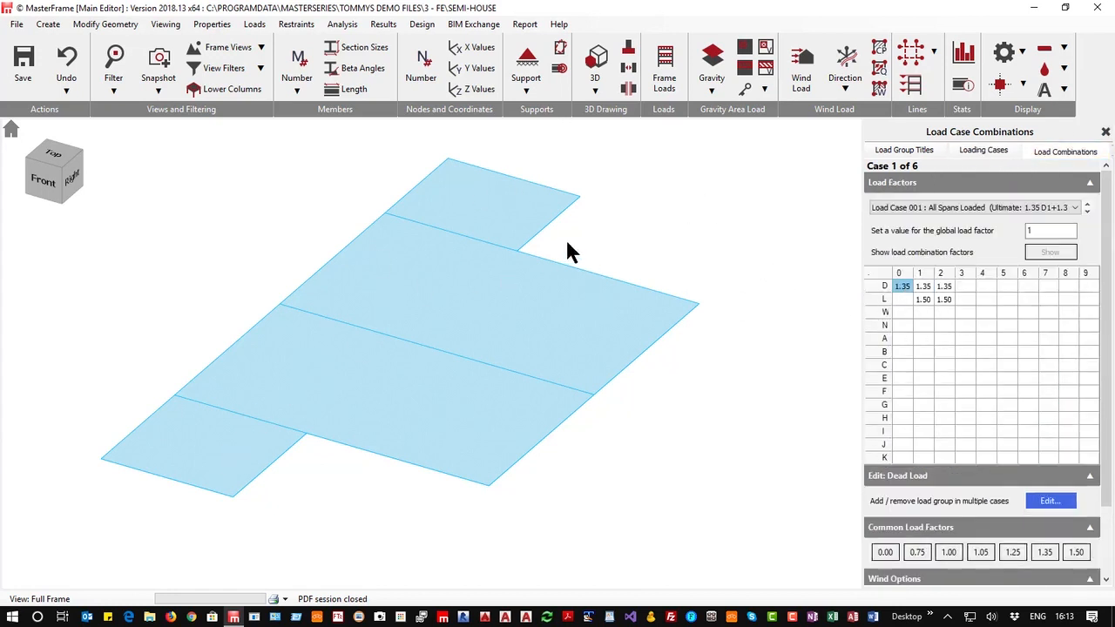
pyautogui.click(1087, 211)
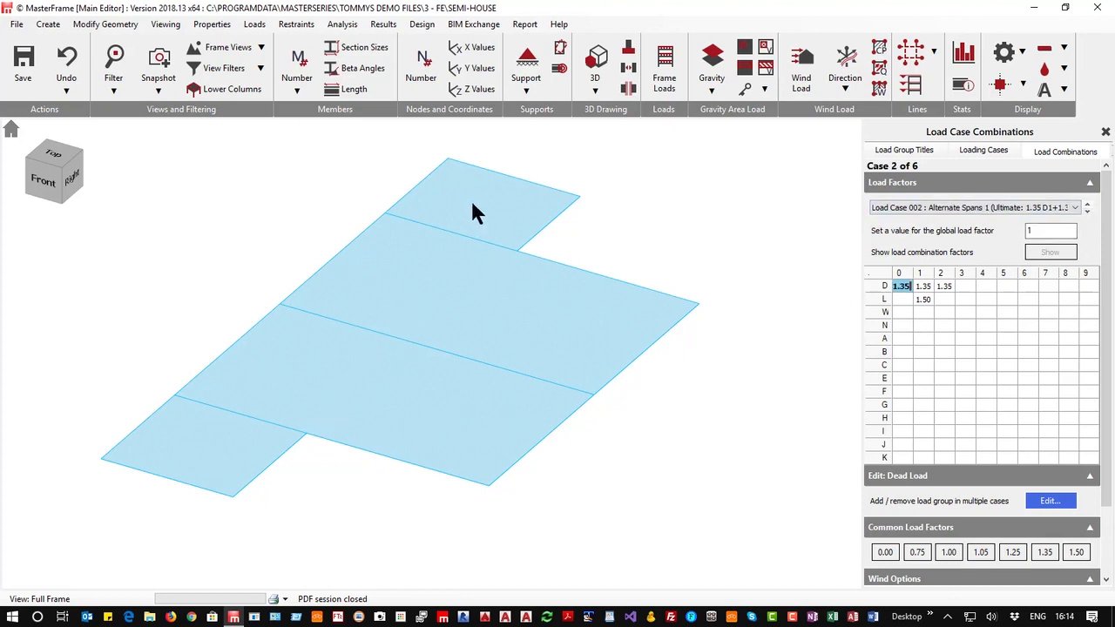
pyautogui.click(1087, 212)
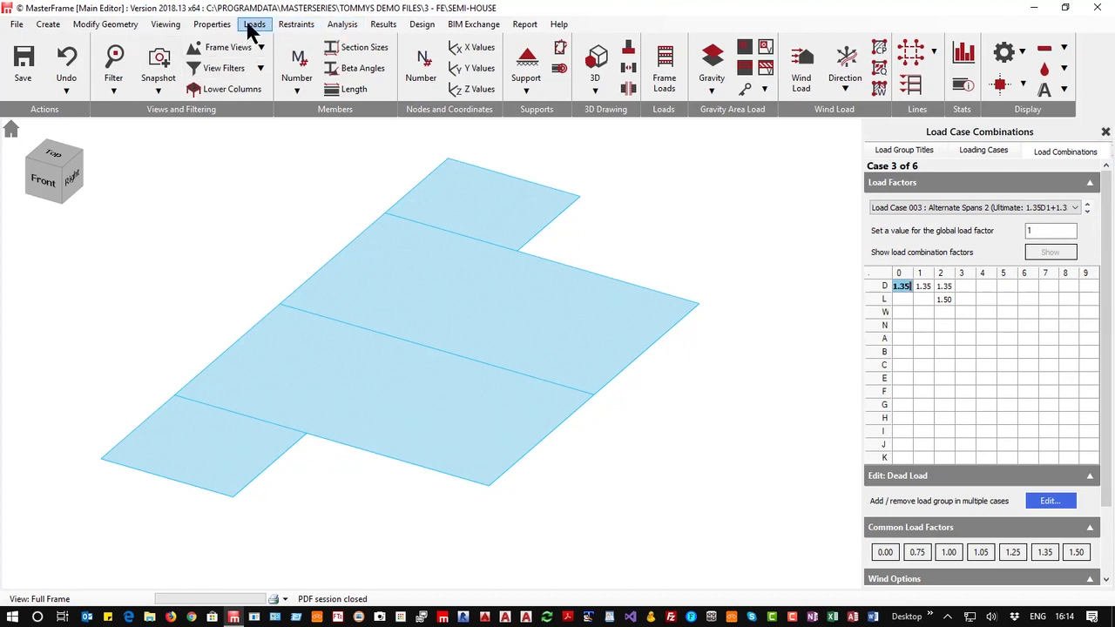
# Open the global FE surface meshing options and accept the default settings
pyautogui.click(343, 25)
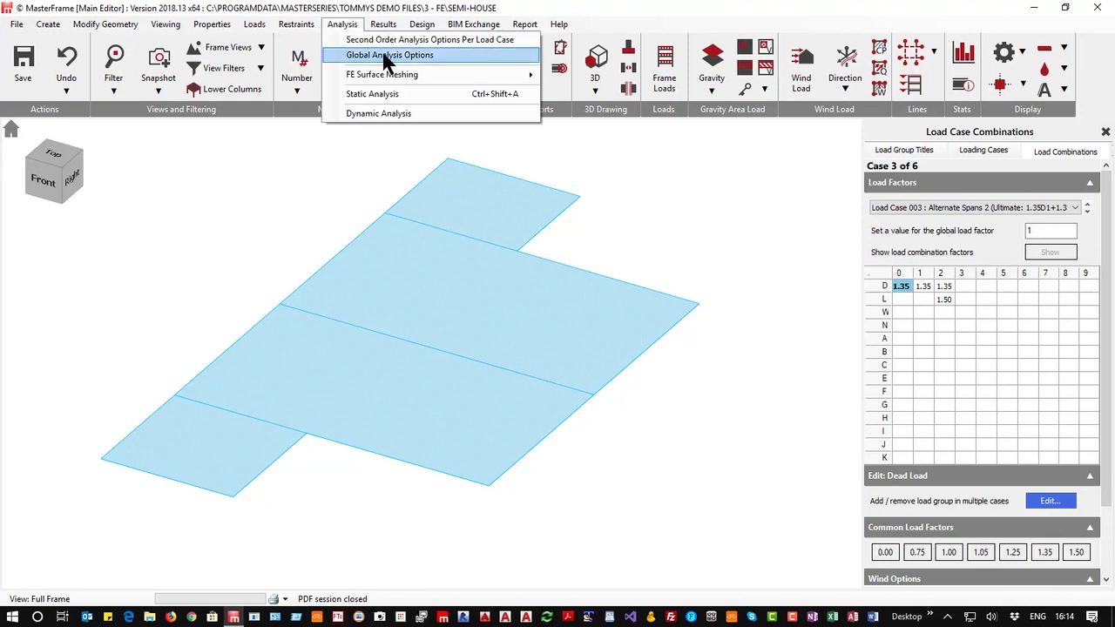
pyautogui.moveTo(385, 83)
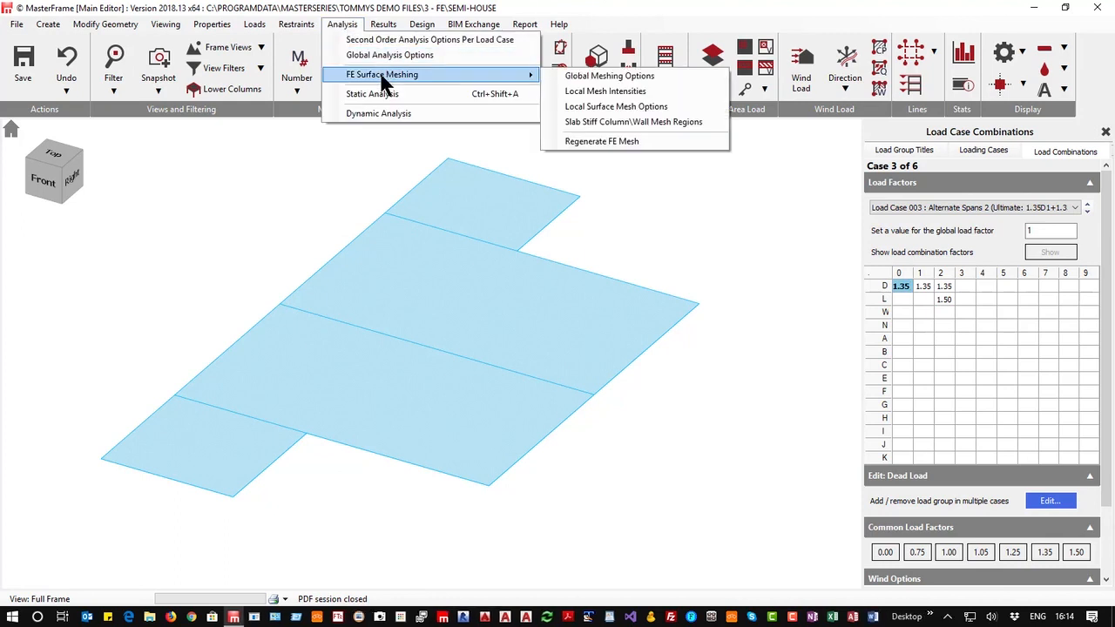
pyautogui.click(635, 77)
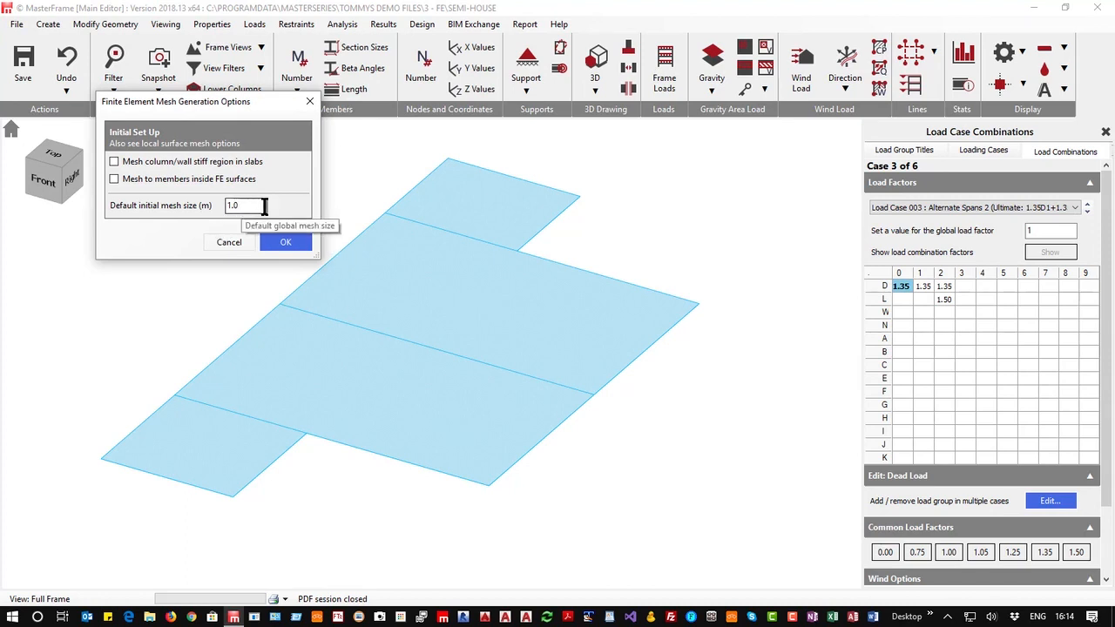
pyautogui.click(283, 247)
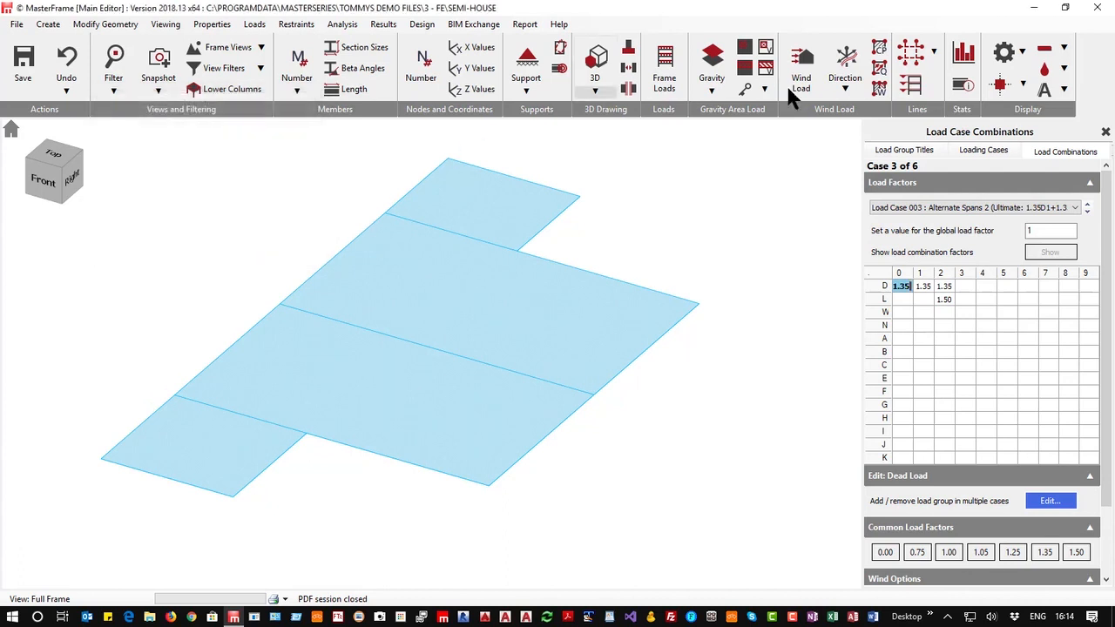
# Try to run a static Space Frame analysis, agreeing to mesh the FE surfaces first
pyautogui.click(342, 24)
pyautogui.click(382, 95)
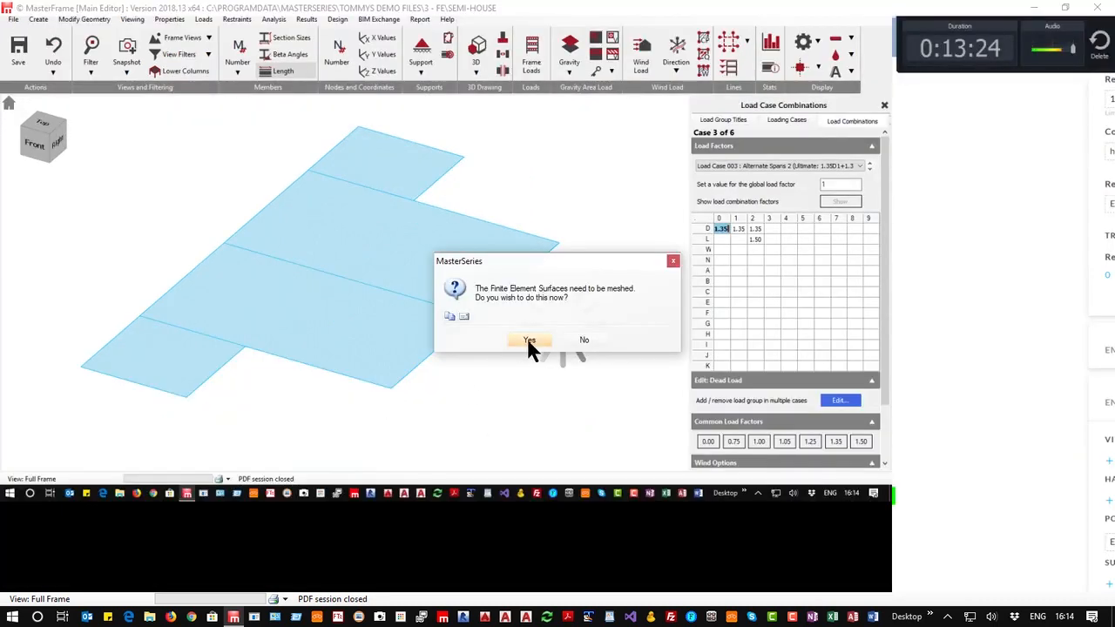
pyautogui.click(530, 341)
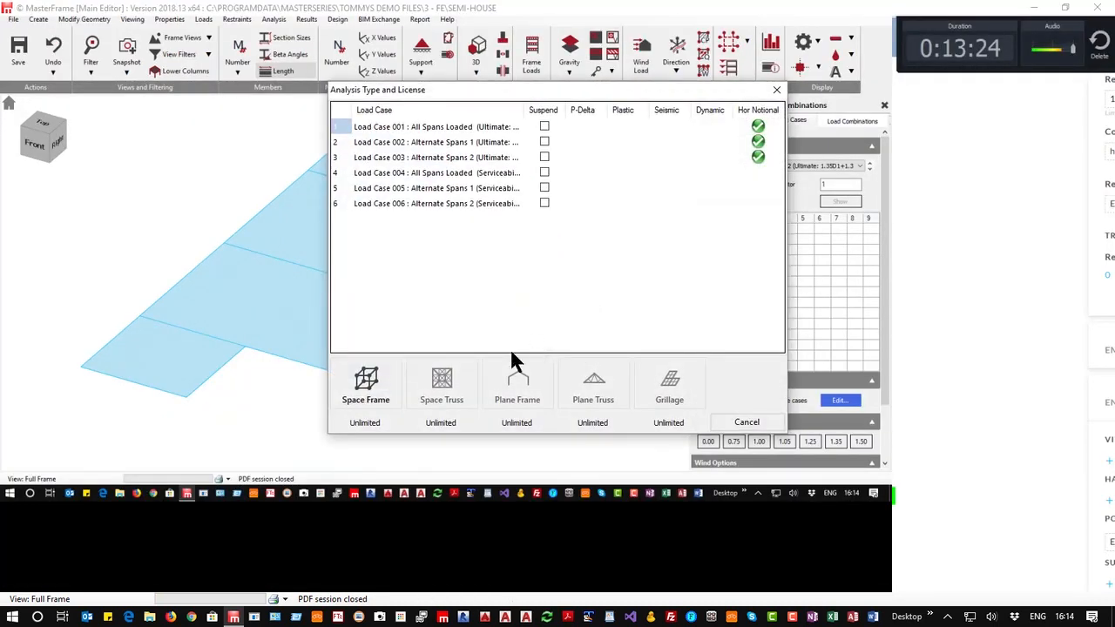
pyautogui.click(379, 389)
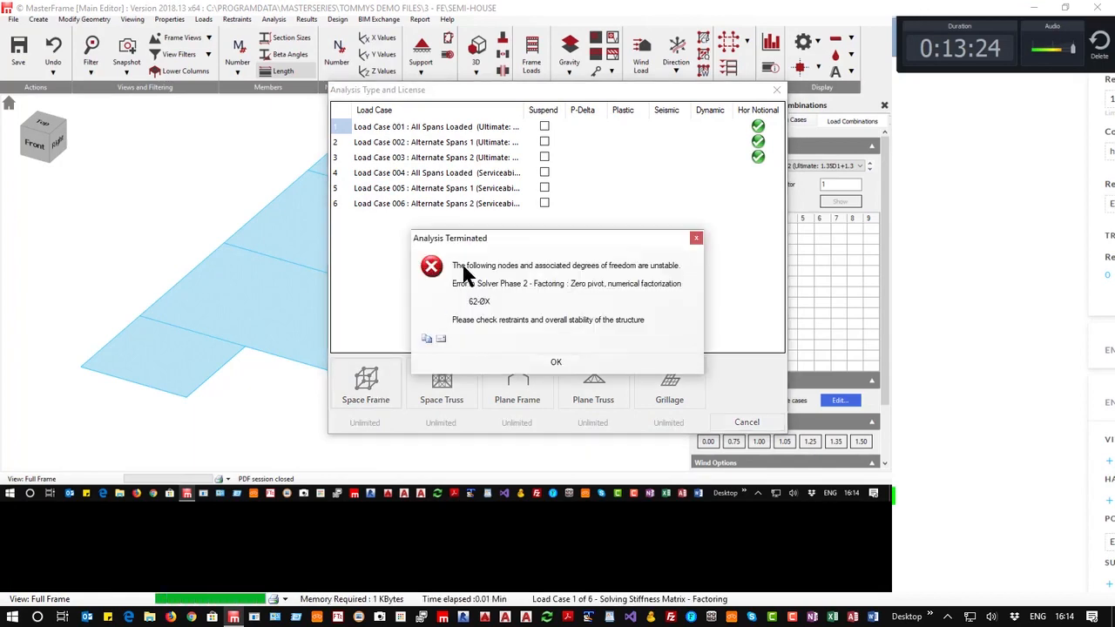
pyautogui.click(550, 361)
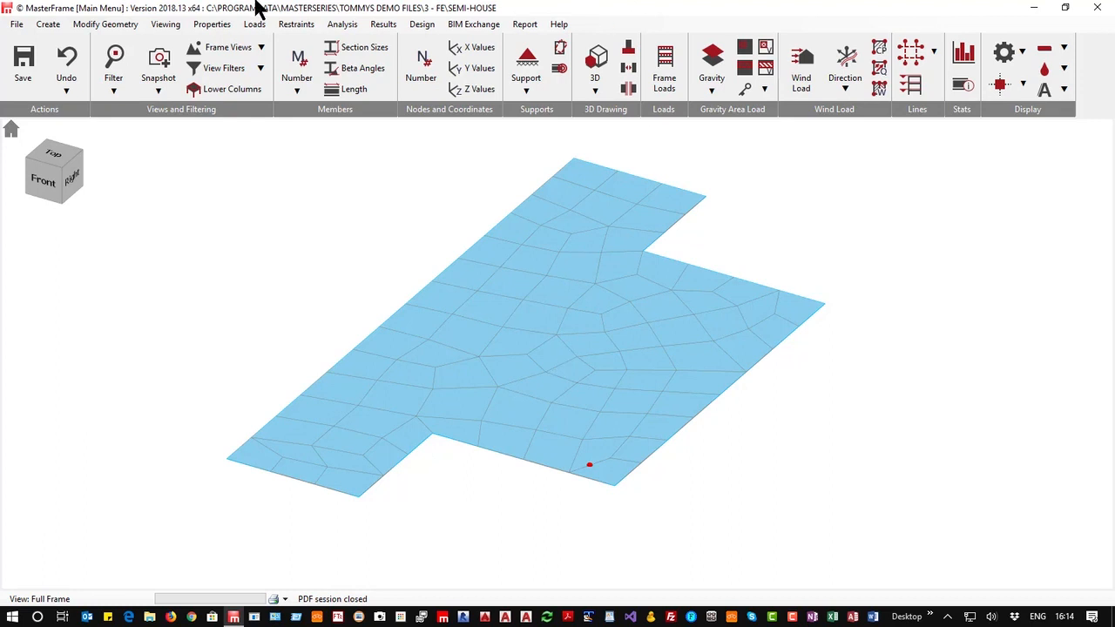
# Open the nodal static supports and change the first support to restrain only dX and dZ
pyautogui.click(294, 26)
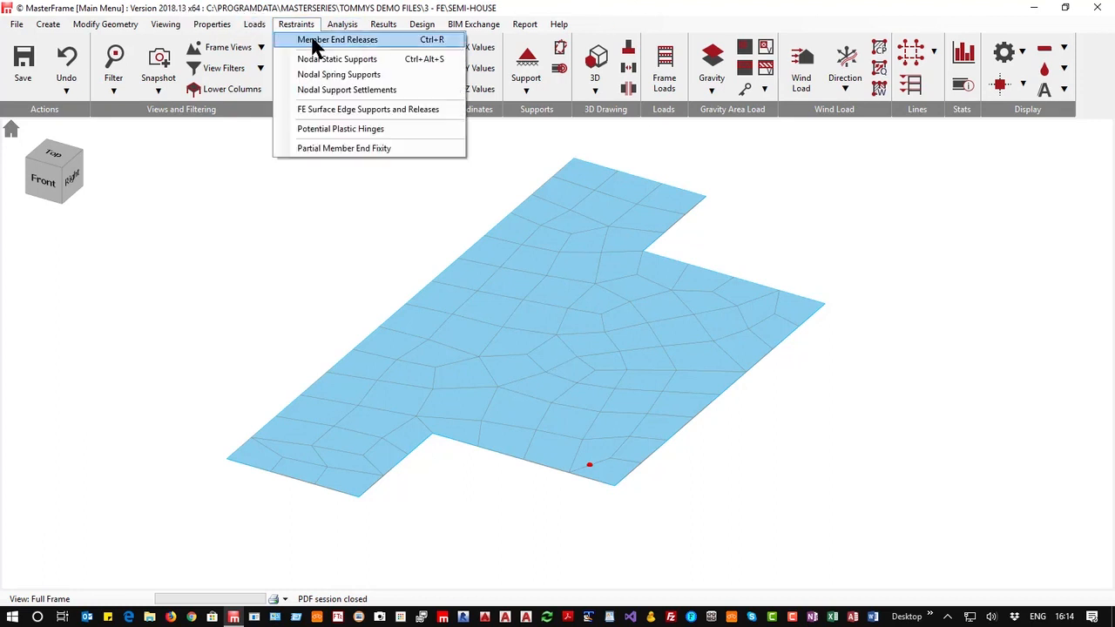
pyautogui.click(322, 59)
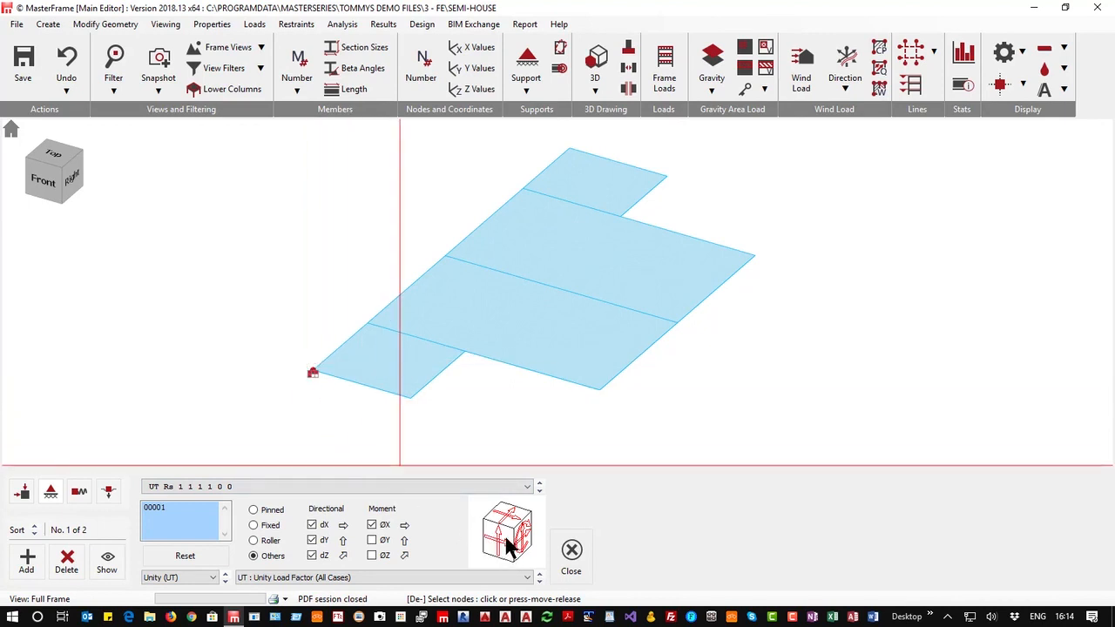
pyautogui.click(254, 511)
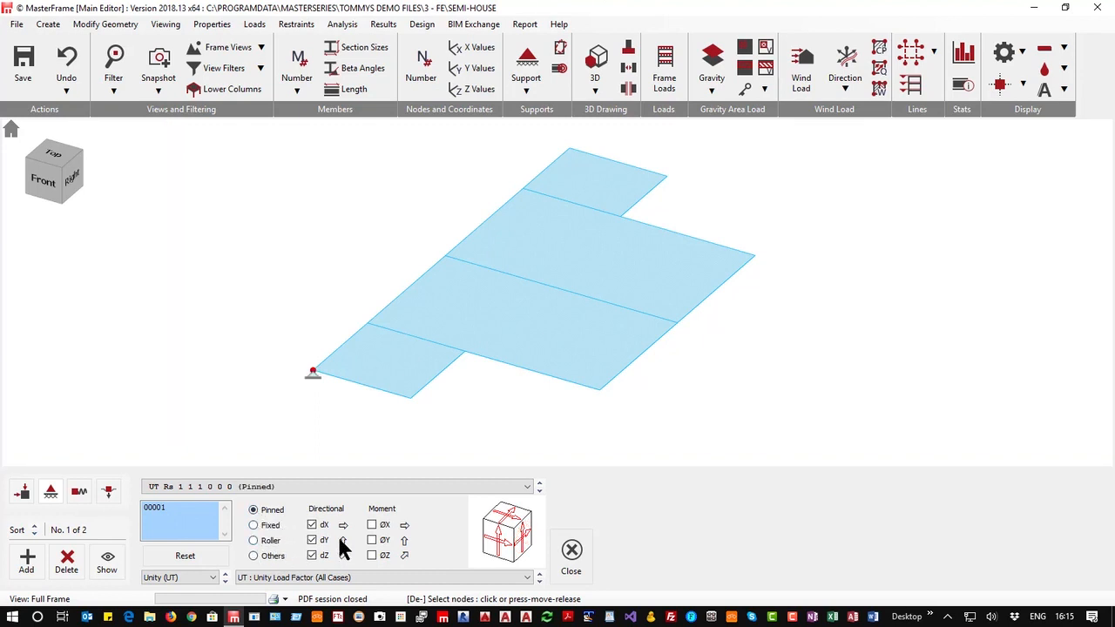
pyautogui.click(310, 539)
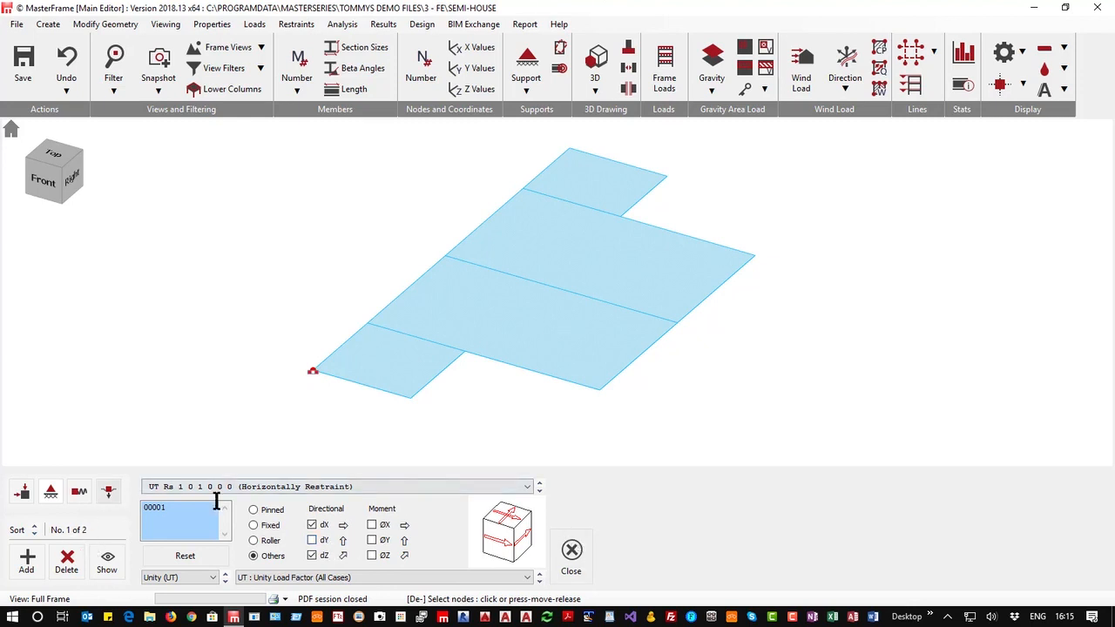
# Switch to the second support and set it to restrain only dX and dZ
pyautogui.click(539, 493)
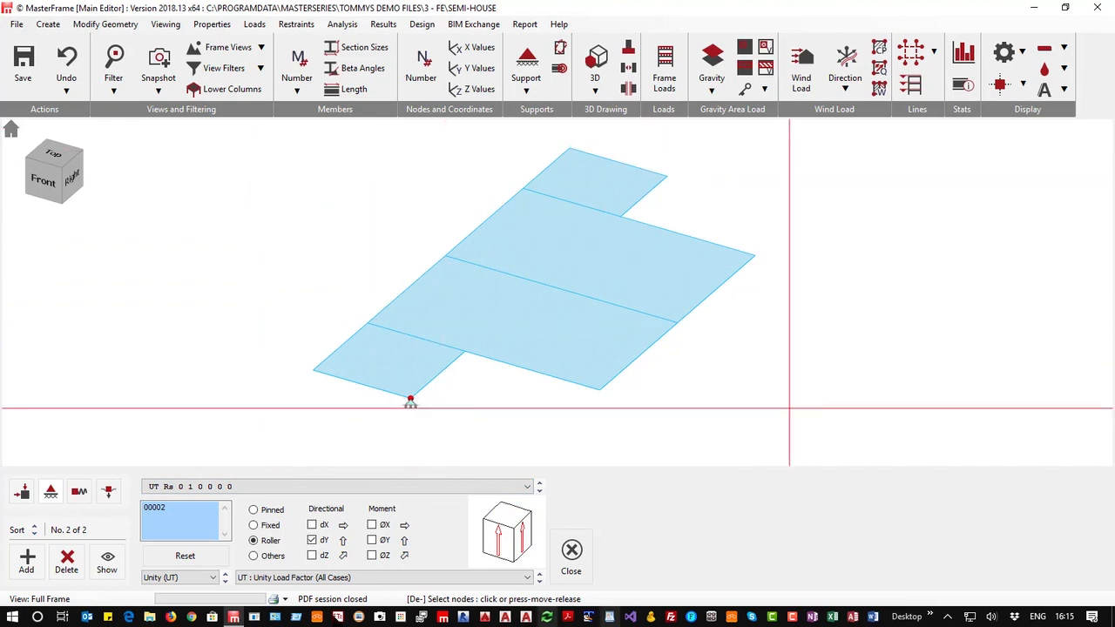
pyautogui.click(314, 541)
pyautogui.click(313, 554)
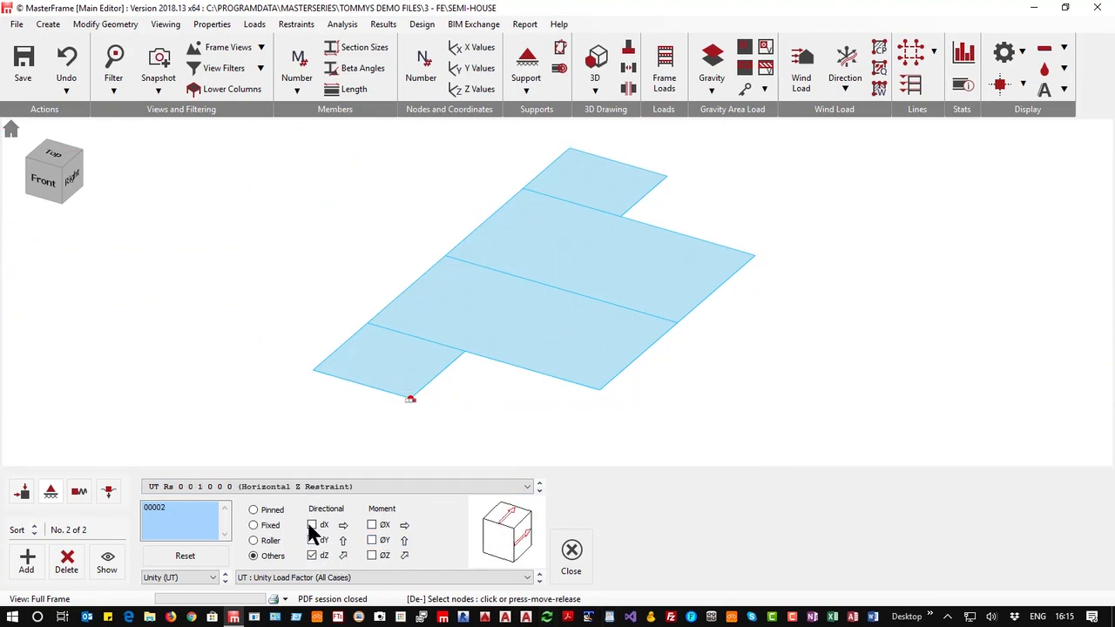
pyautogui.click(314, 525)
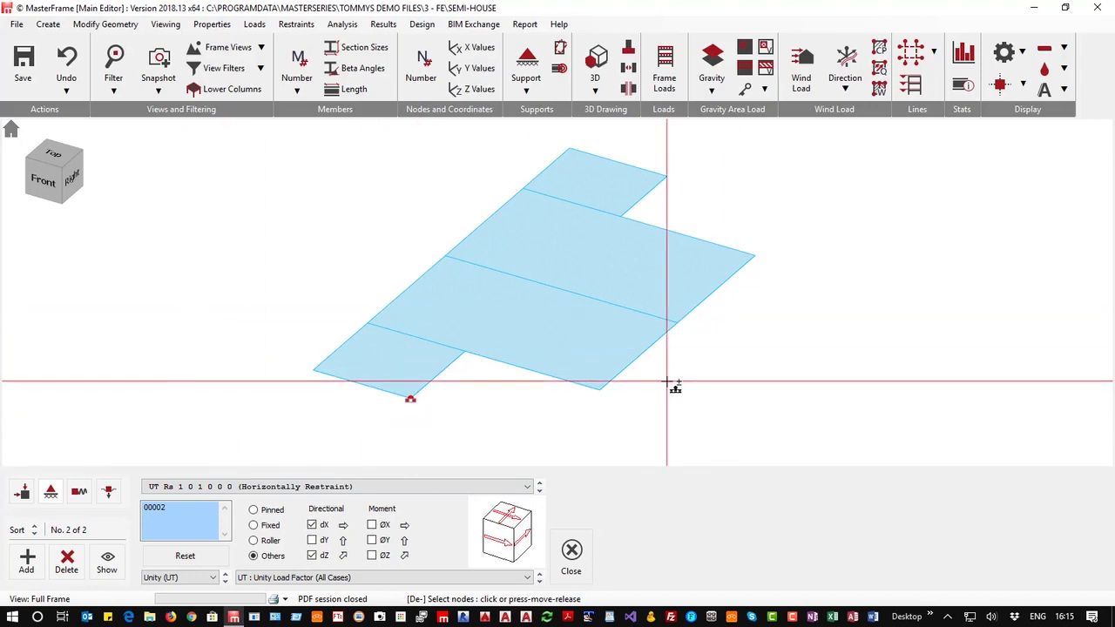
# Rerun the static Space Frame analysis and open the graphical analysis results
pyautogui.click(344, 26)
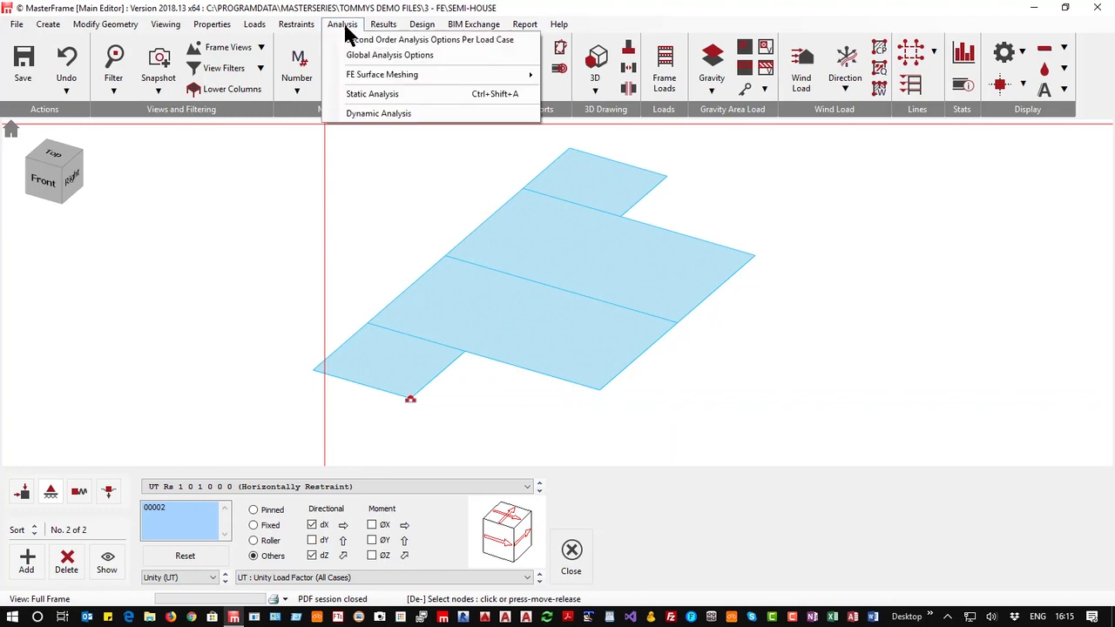
pyautogui.click(388, 94)
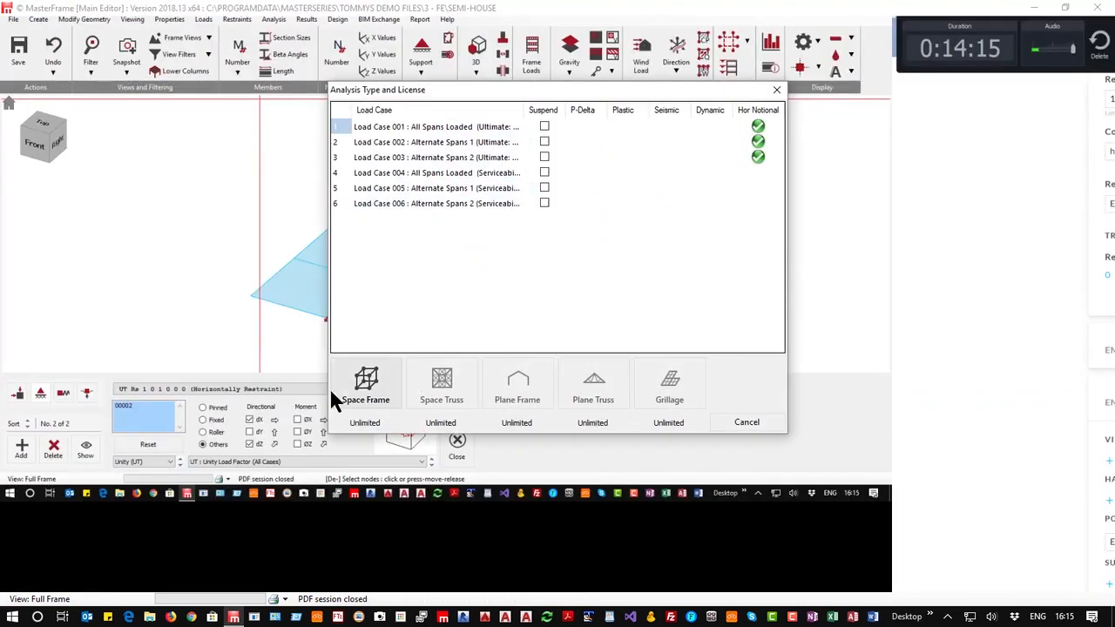
pyautogui.click(367, 387)
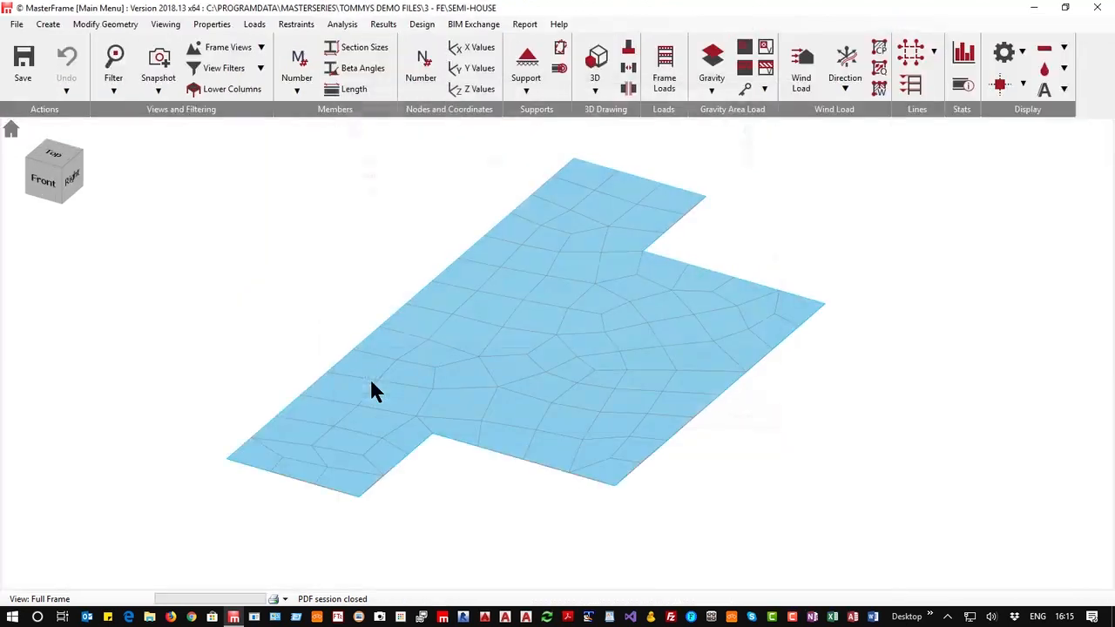
pyautogui.click(384, 26)
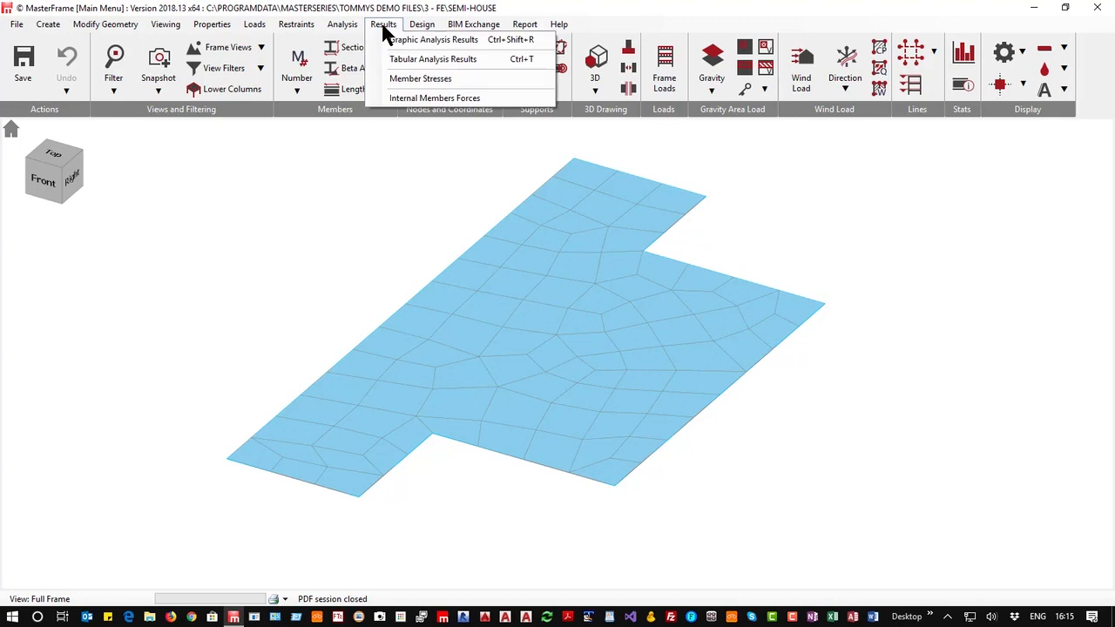
pyautogui.click(427, 40)
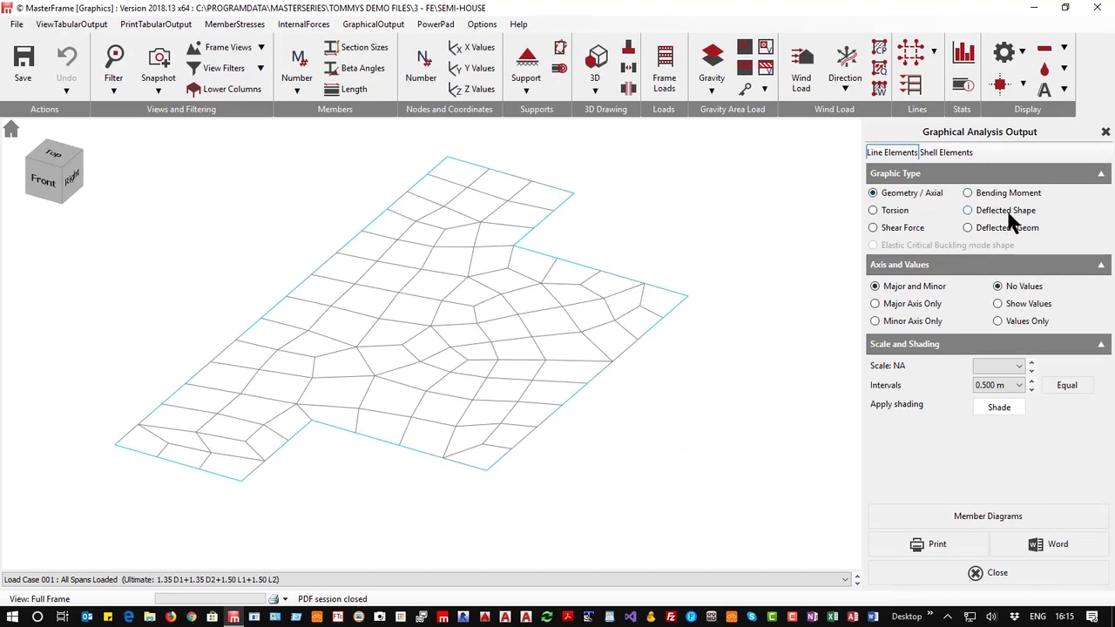
# Display the Deflected+Geom shape and step through the load cases to load case 003
pyautogui.click(968, 211)
pyautogui.click(1005, 226)
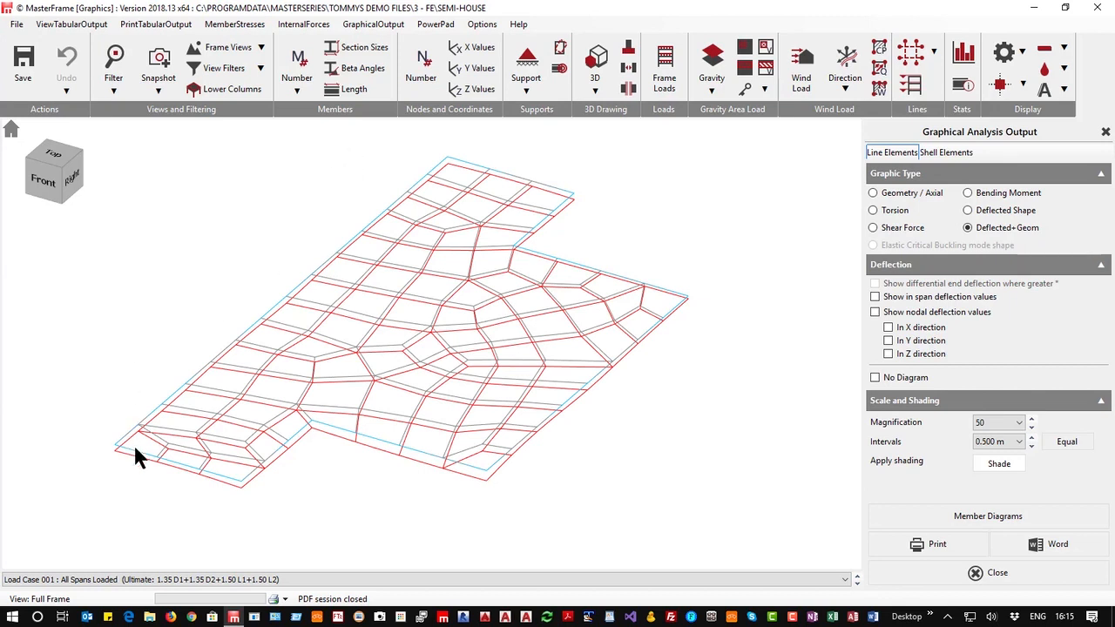
pyautogui.click(857, 584)
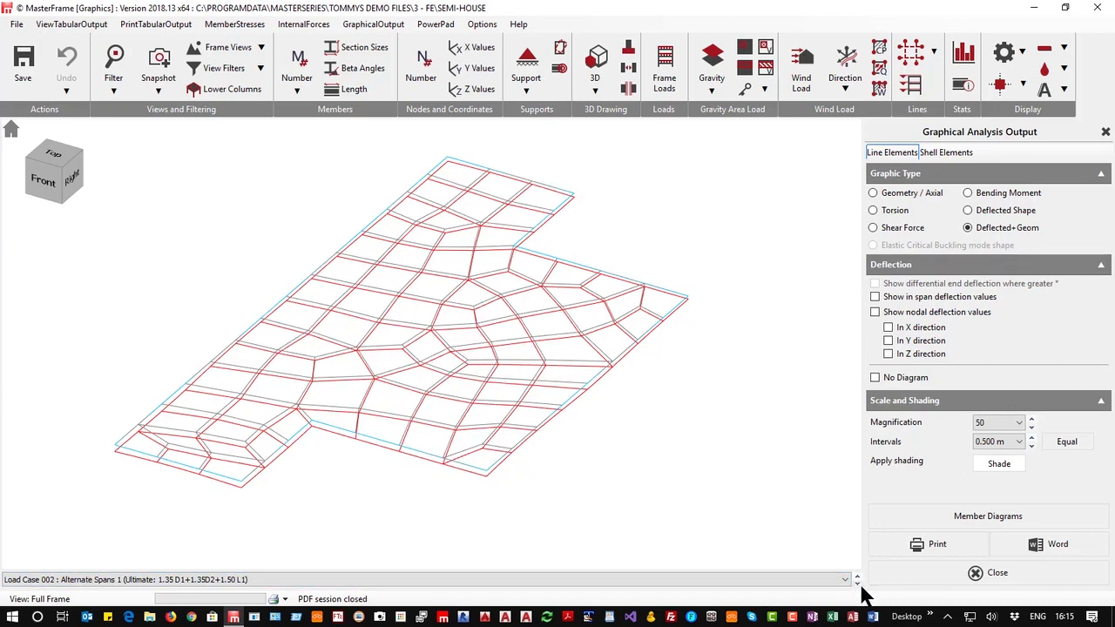
pyautogui.click(857, 584)
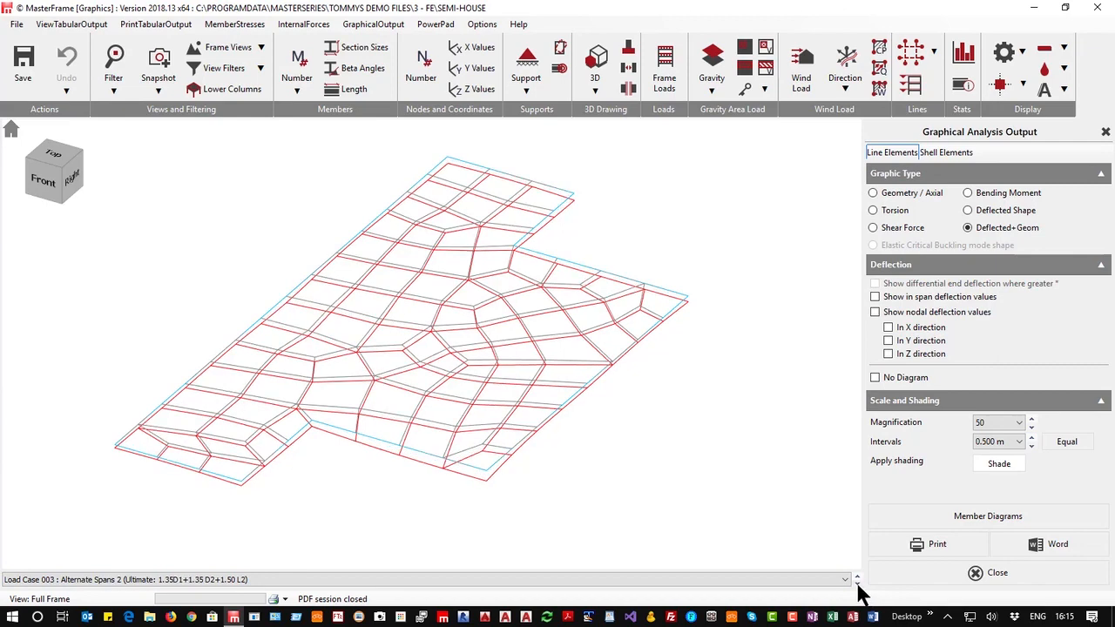
# Set the deflection magnification to 500
pyautogui.click(1032, 426)
pyautogui.click(1032, 425)
pyautogui.click(1033, 426)
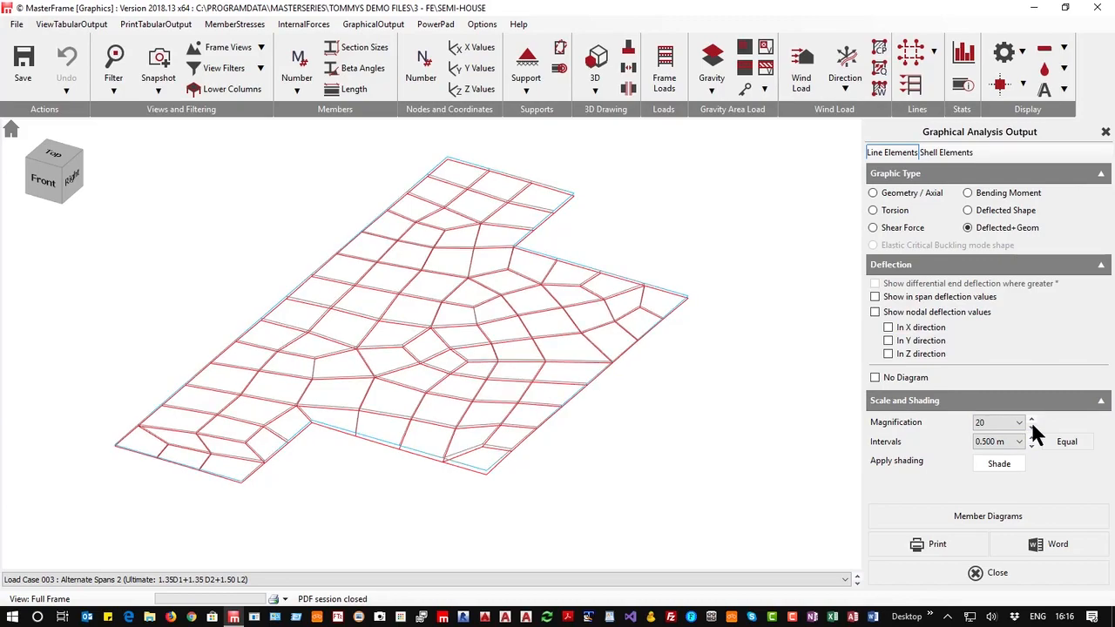
pyautogui.click(1032, 422)
pyautogui.click(1032, 421)
pyautogui.click(1032, 421)
pyautogui.click(1032, 422)
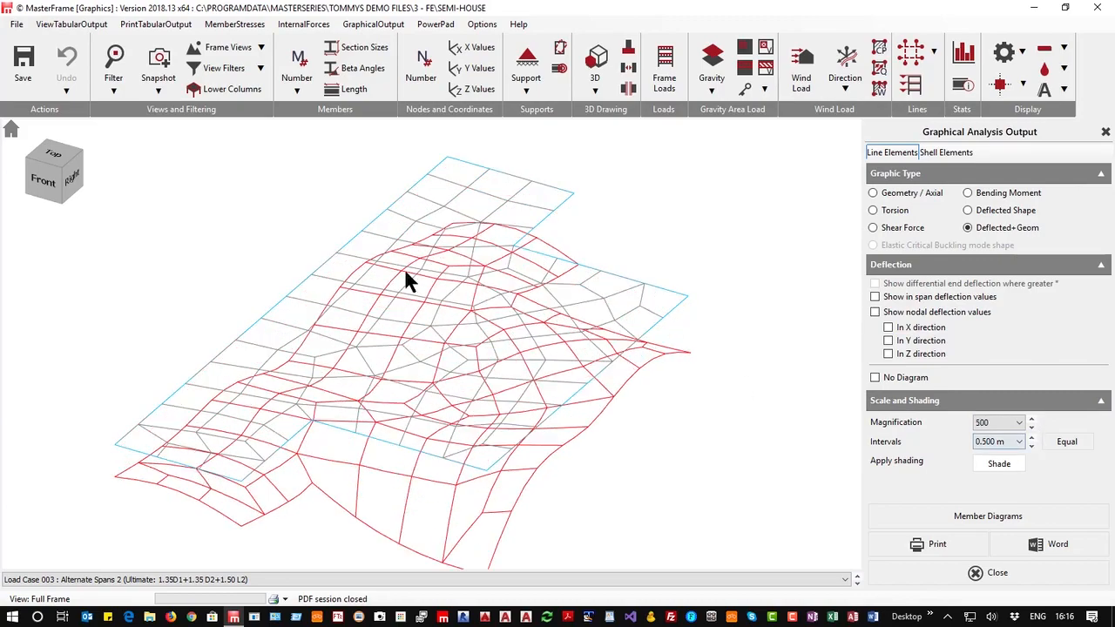
# Orbit to a side view and compare the deflected profile for load cases 001 through 004
pyautogui.moveTo(577, 360); pyautogui.dragTo(371, 323, button='middle')
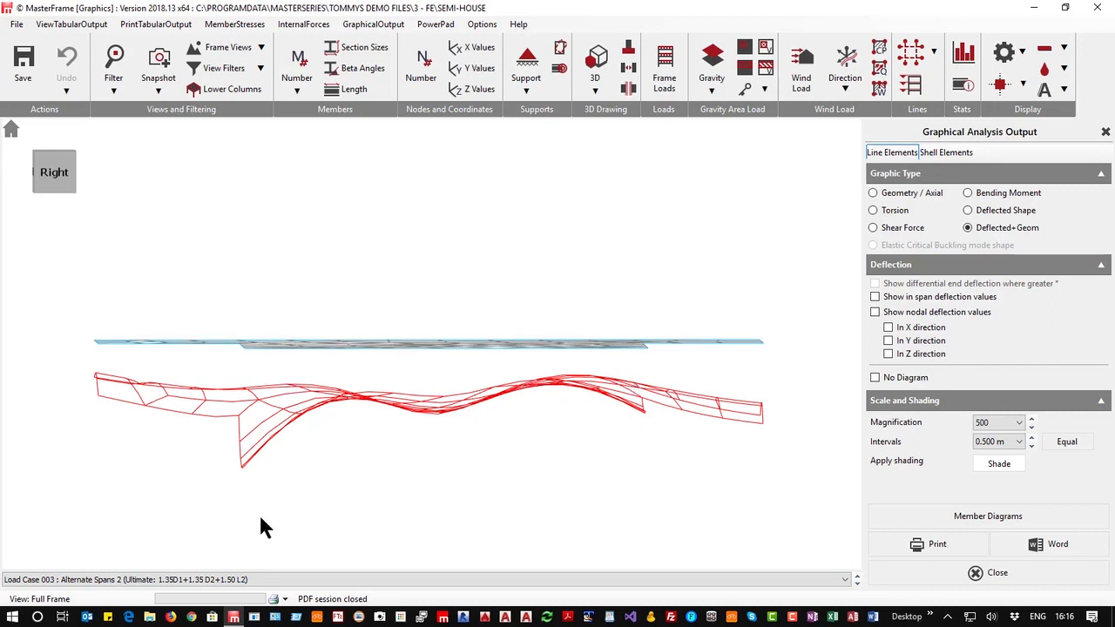
pyautogui.click(108, 580)
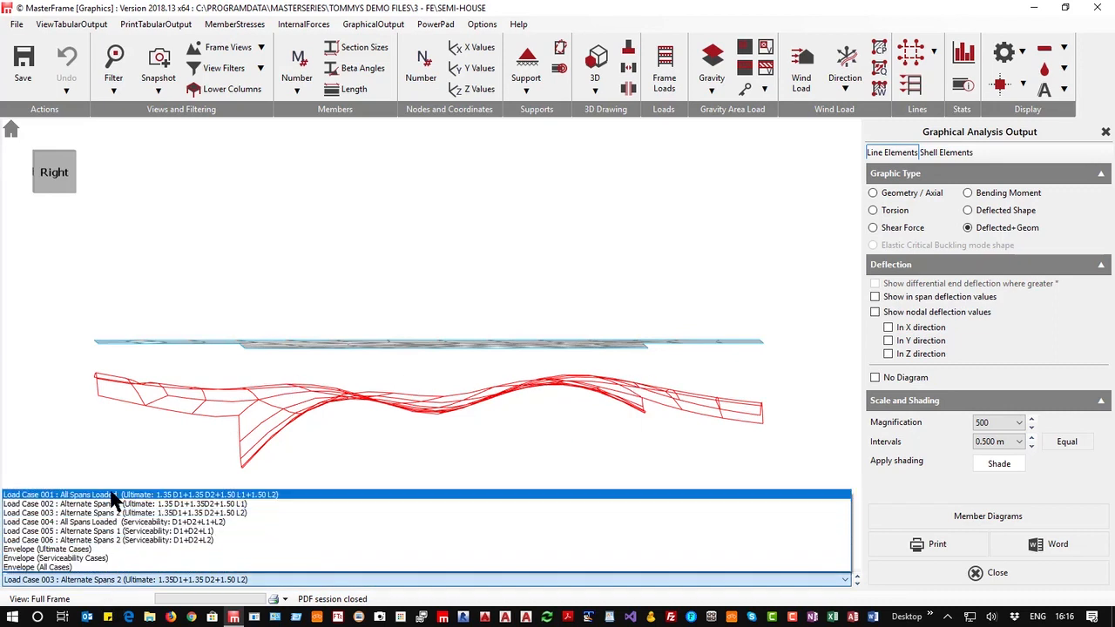
pyautogui.click(110, 495)
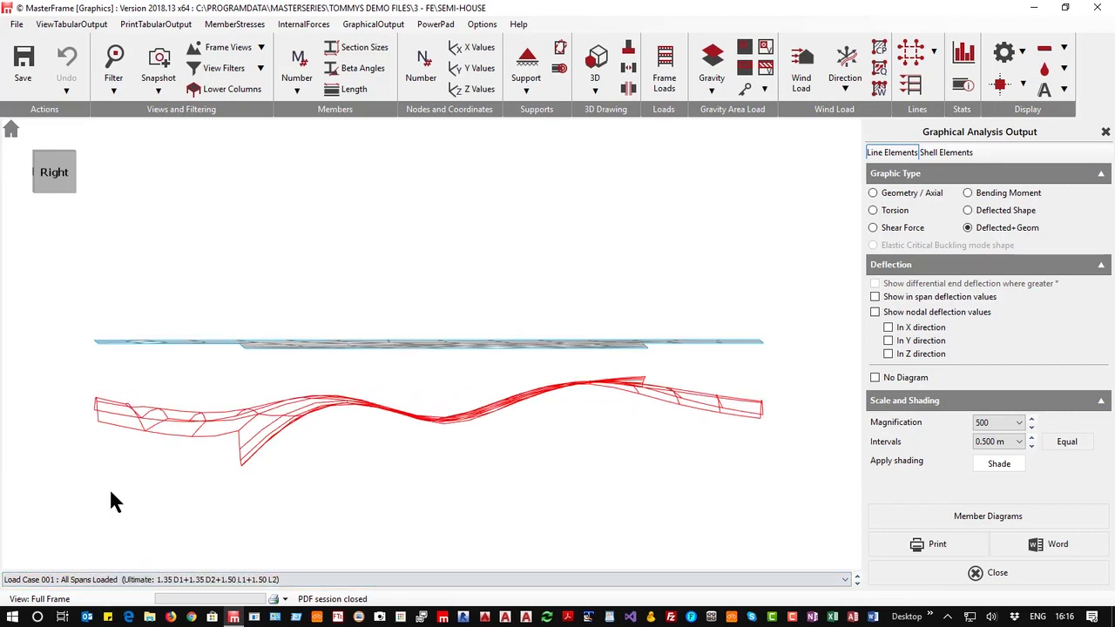
pyautogui.click(857, 582)
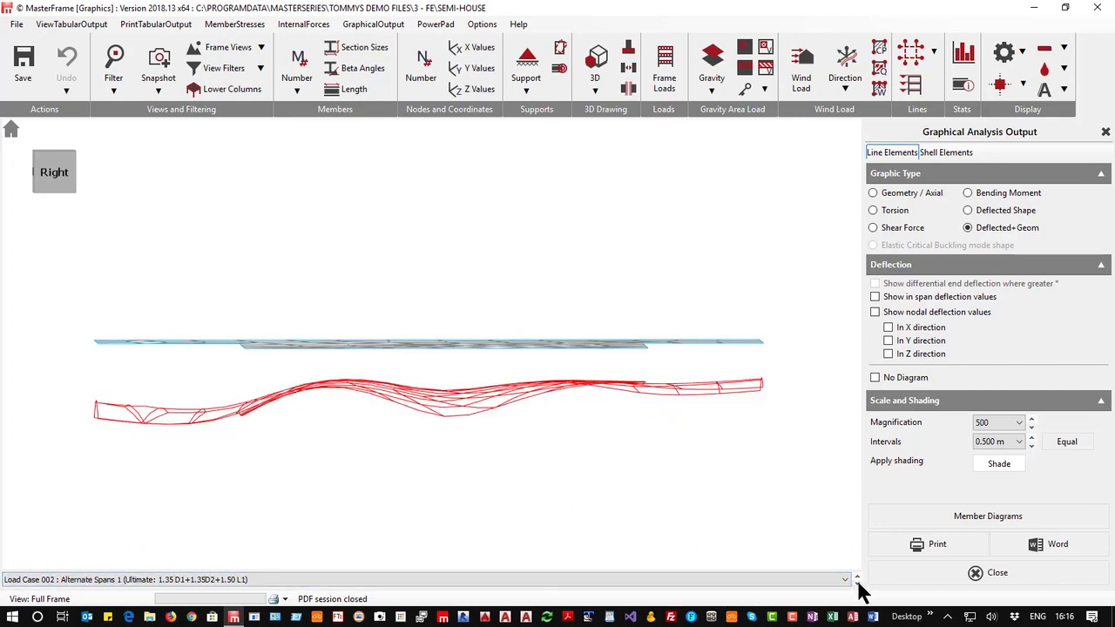
pyautogui.click(857, 583)
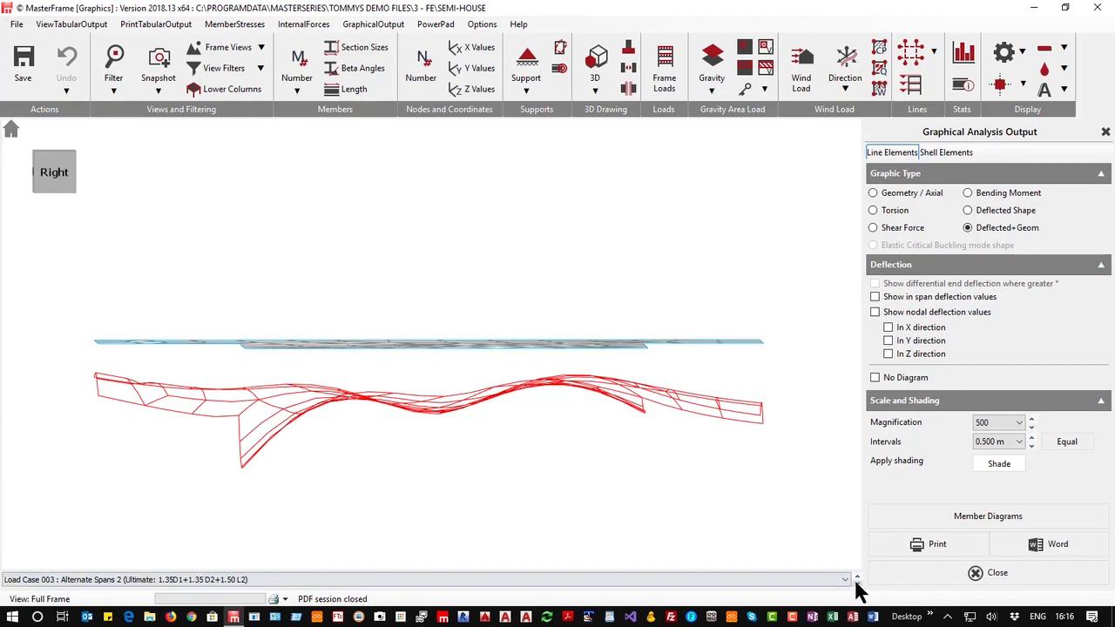
pyautogui.click(857, 582)
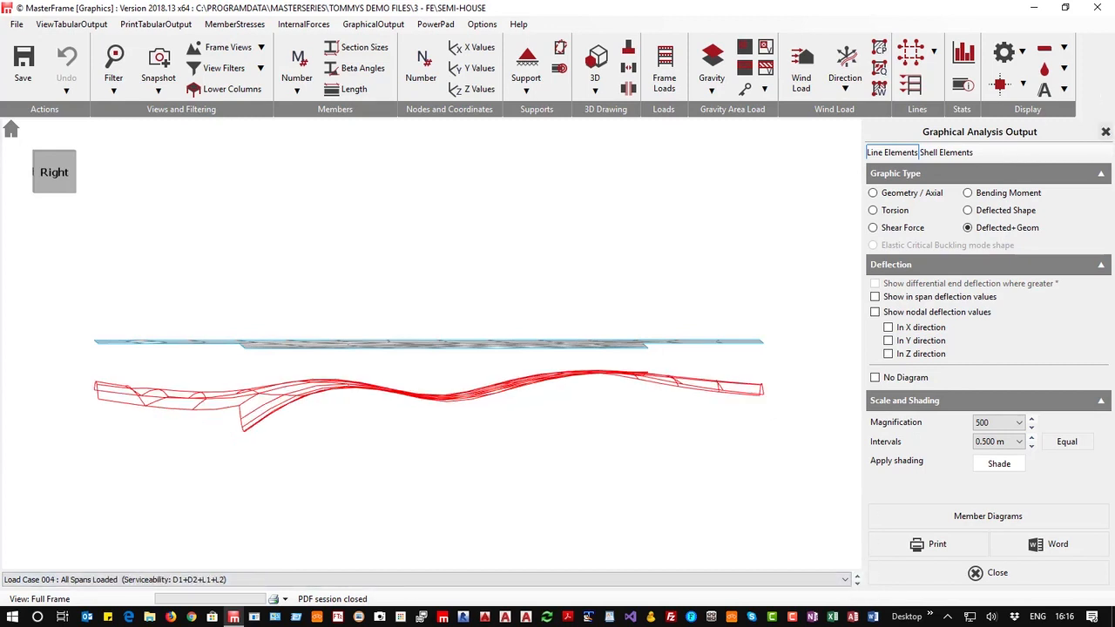
# Switch to shell element results and plot the Max Error (precent) contours
pyautogui.click(73, 156)
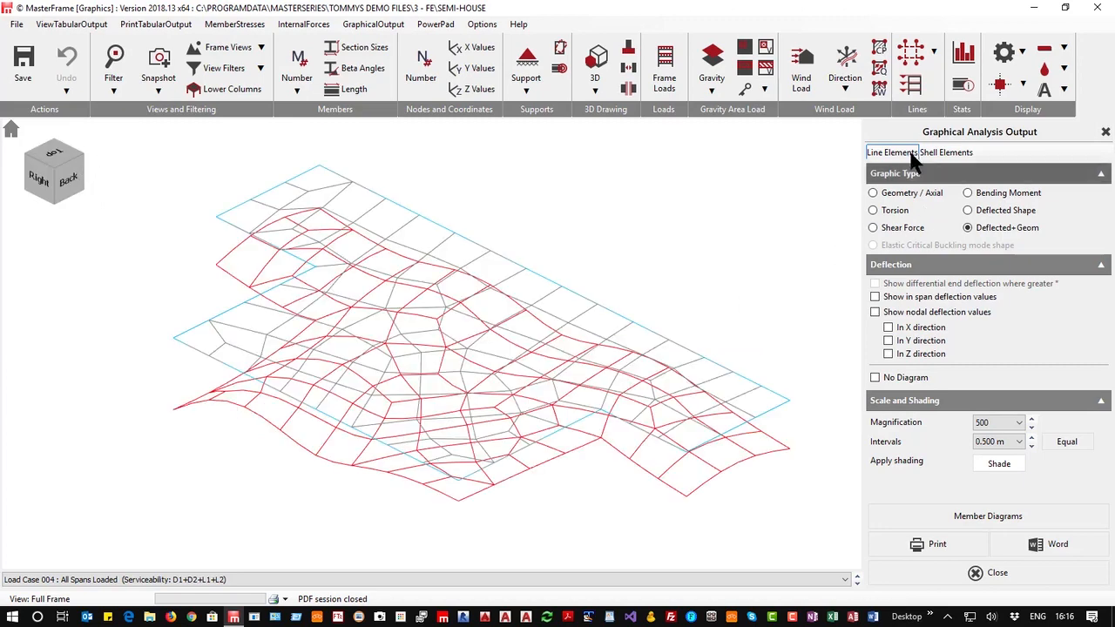
pyautogui.click(956, 154)
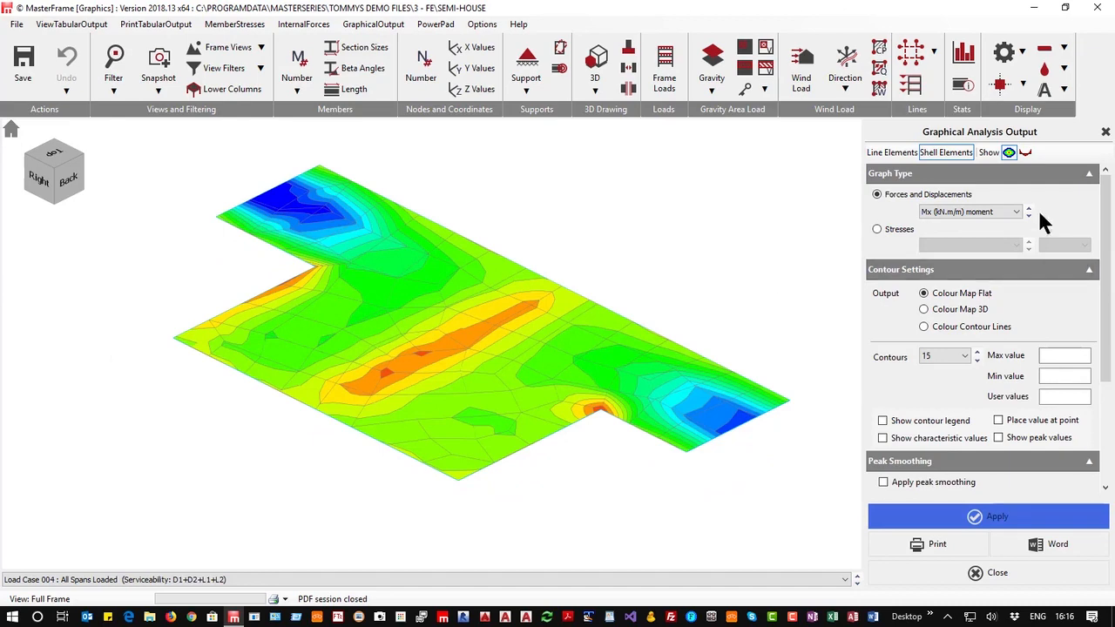
pyautogui.click(966, 212)
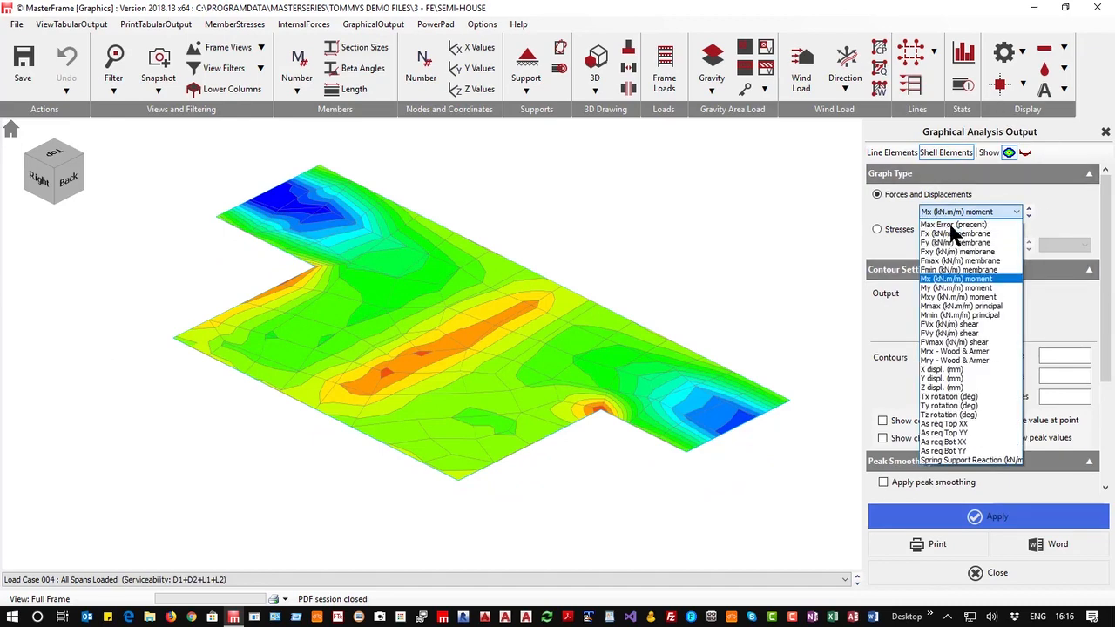
pyautogui.click(958, 459)
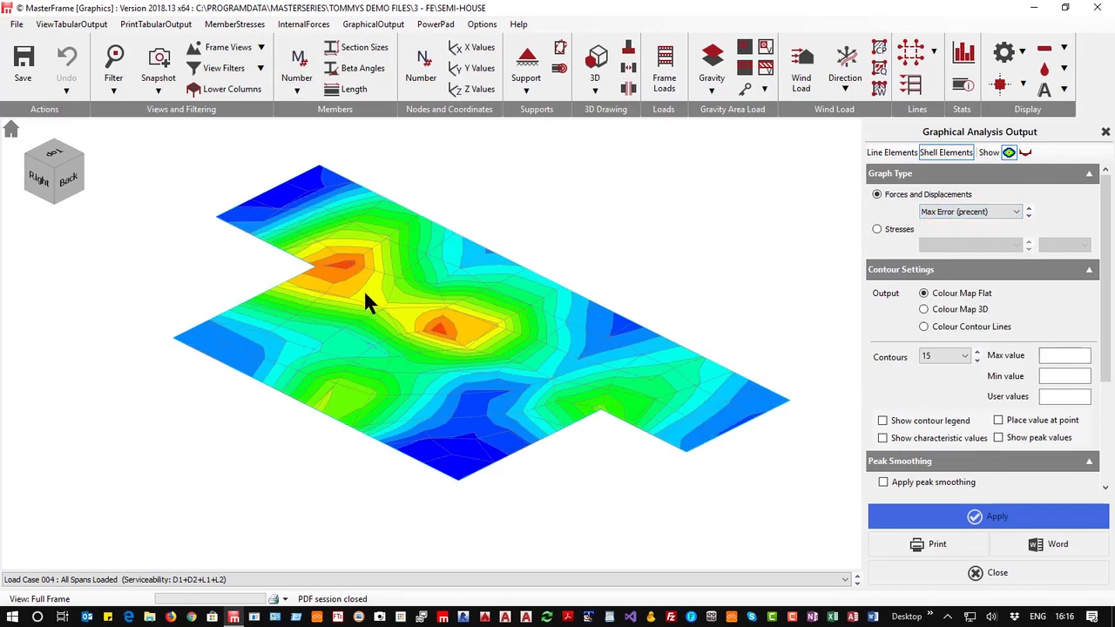
# Show the contour legend for the Max Error plot in top view
pyautogui.click(40, 161)
pyautogui.scroll(-1, 558, 329)
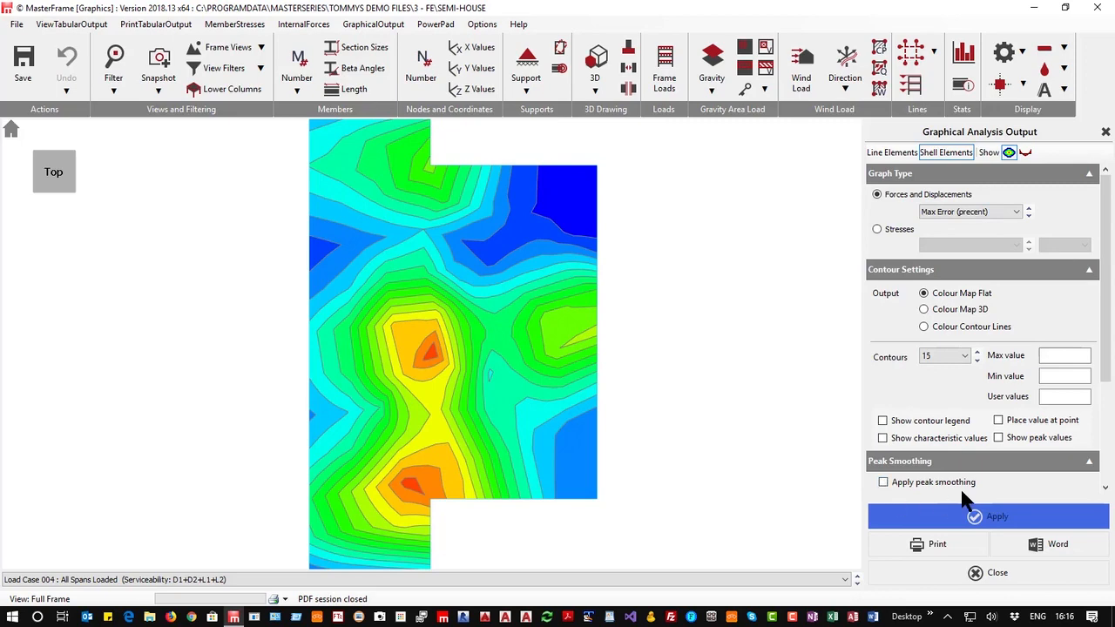
pyautogui.scroll(-3, 958, 490)
pyautogui.scroll(3, 869, 359)
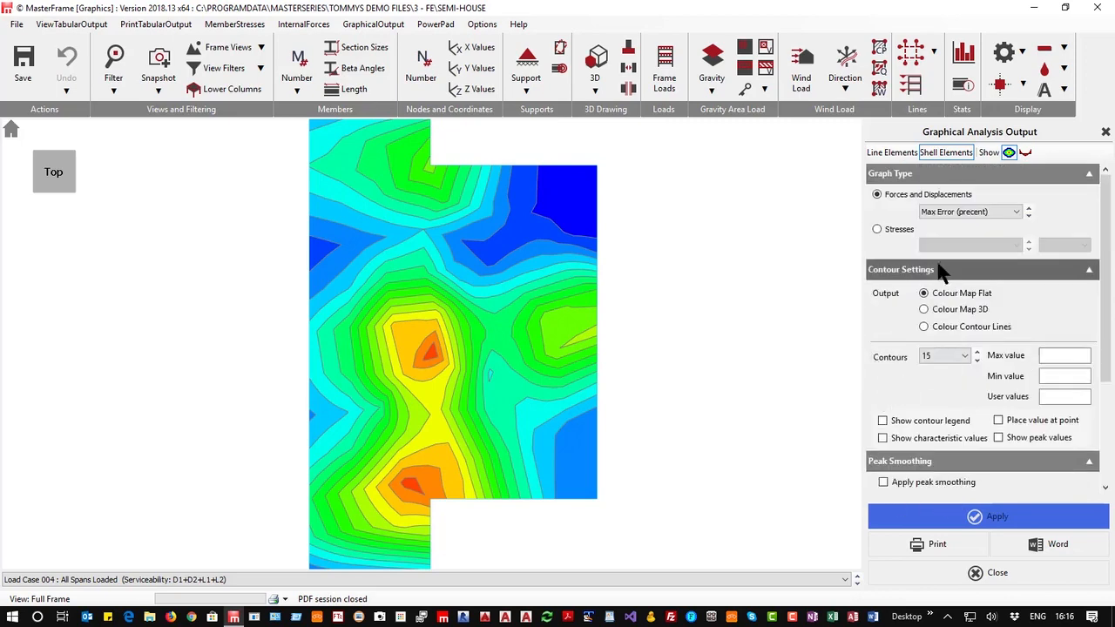
pyautogui.scroll(-3, 897, 280)
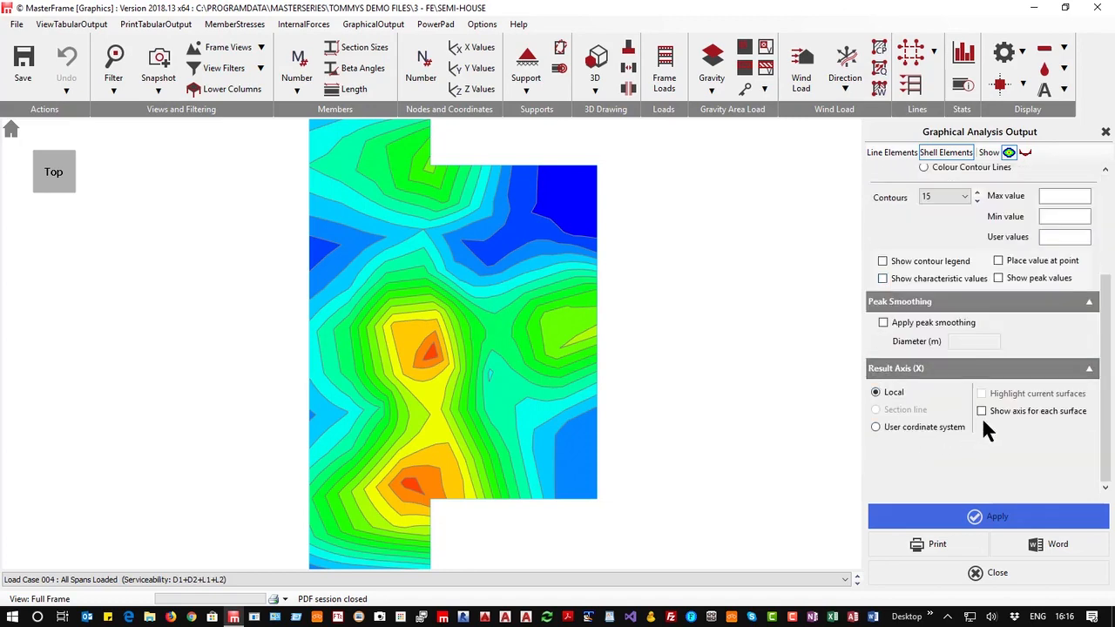
pyautogui.click(882, 260)
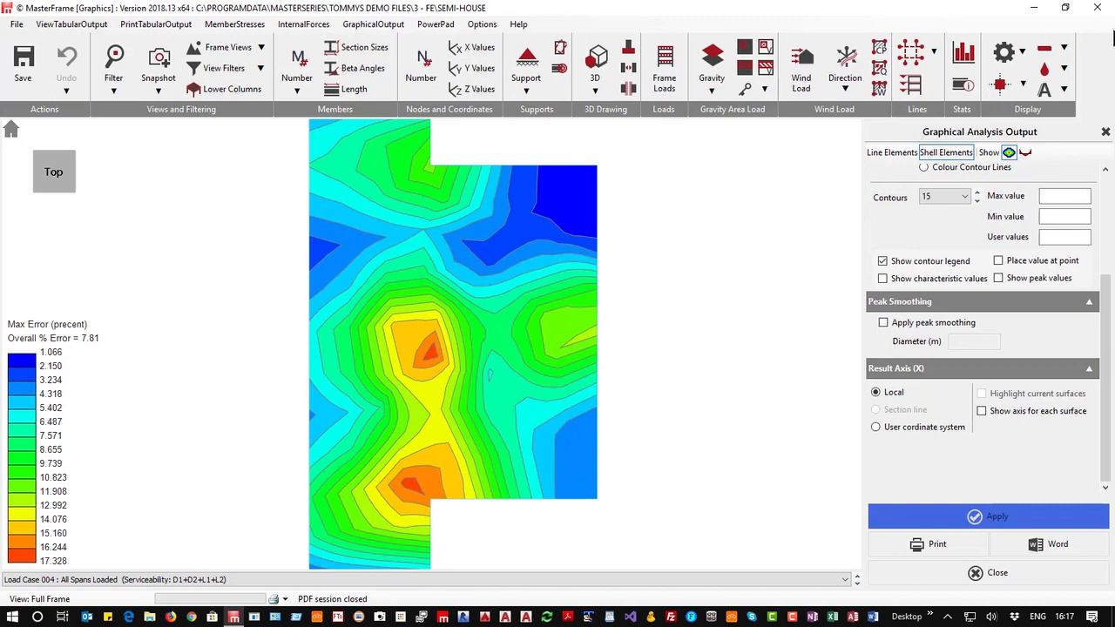
# Close the graphical analysis output window
pyautogui.click(1096, 7)
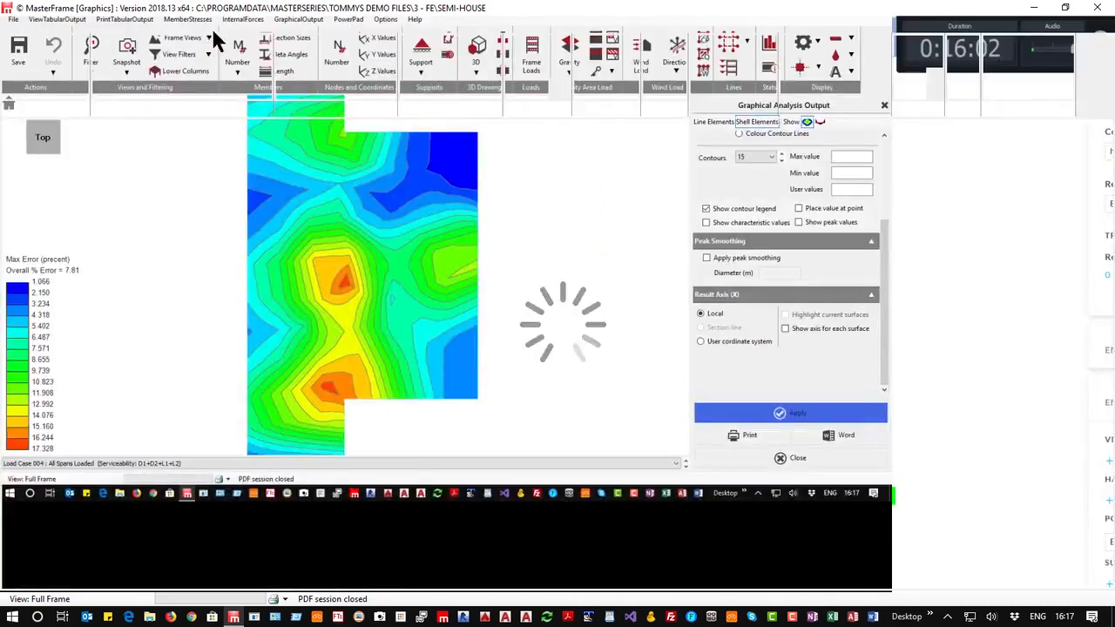
pyautogui.click(213, 26)
pyautogui.click(212, 25)
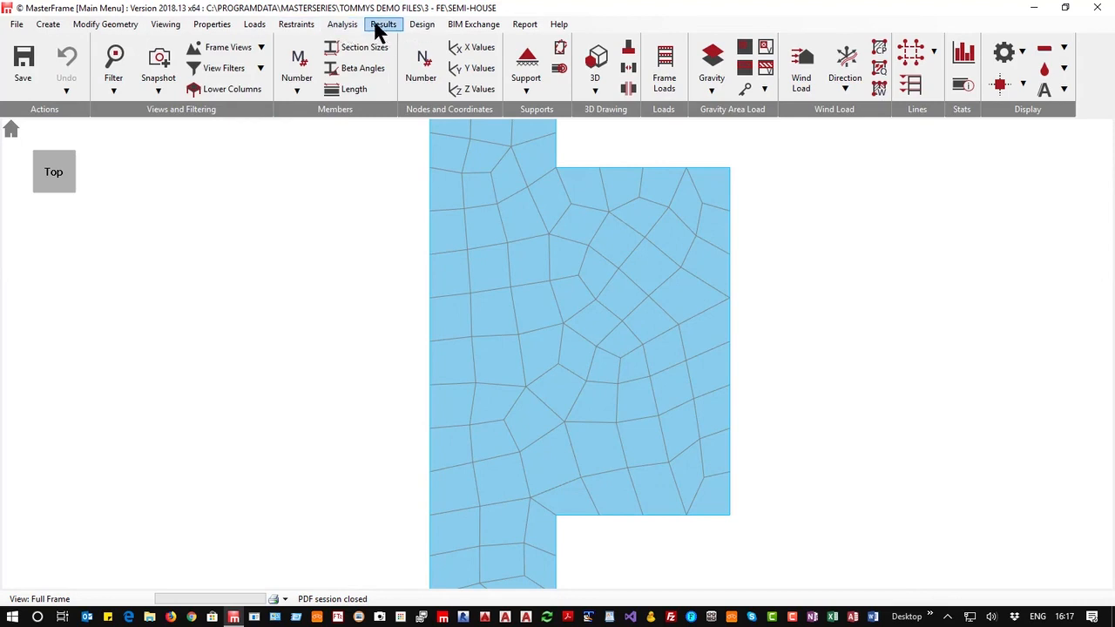
# Set the default initial mesh size to 0.5 m in the global FE meshing options
pyautogui.click(342, 24)
pyautogui.moveTo(398, 75)
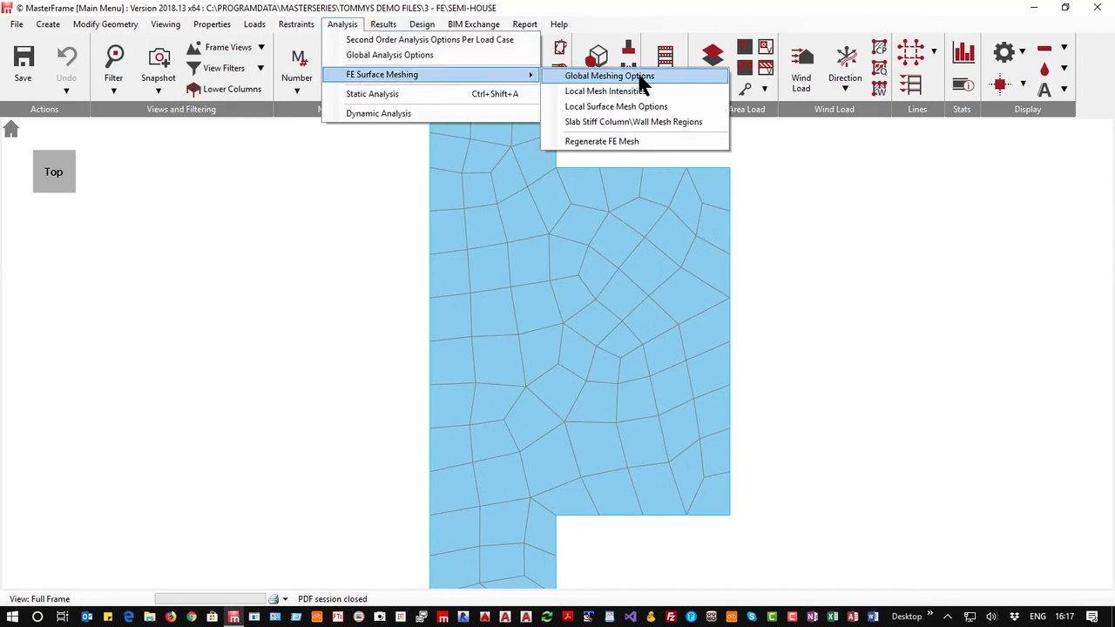
pyautogui.click(626, 78)
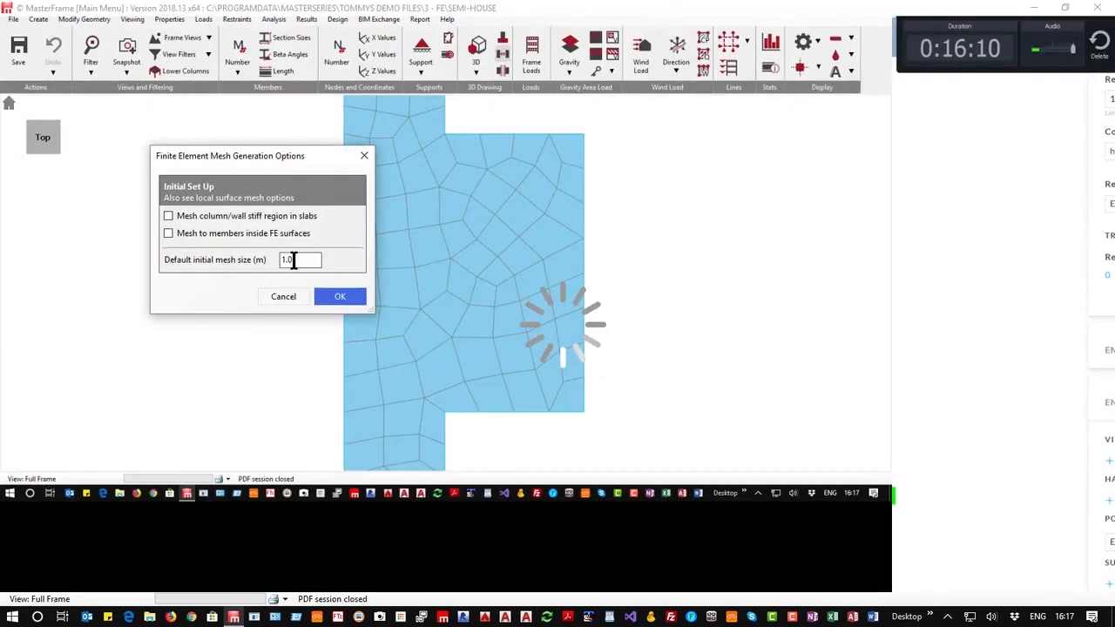
pyautogui.click(295, 260)
pyautogui.press('Left')
pyautogui.press('Left')
pyautogui.press('Left')
pyautogui.press('Delete')
pyautogui.press('Delete')
pyautogui.press('Delete')
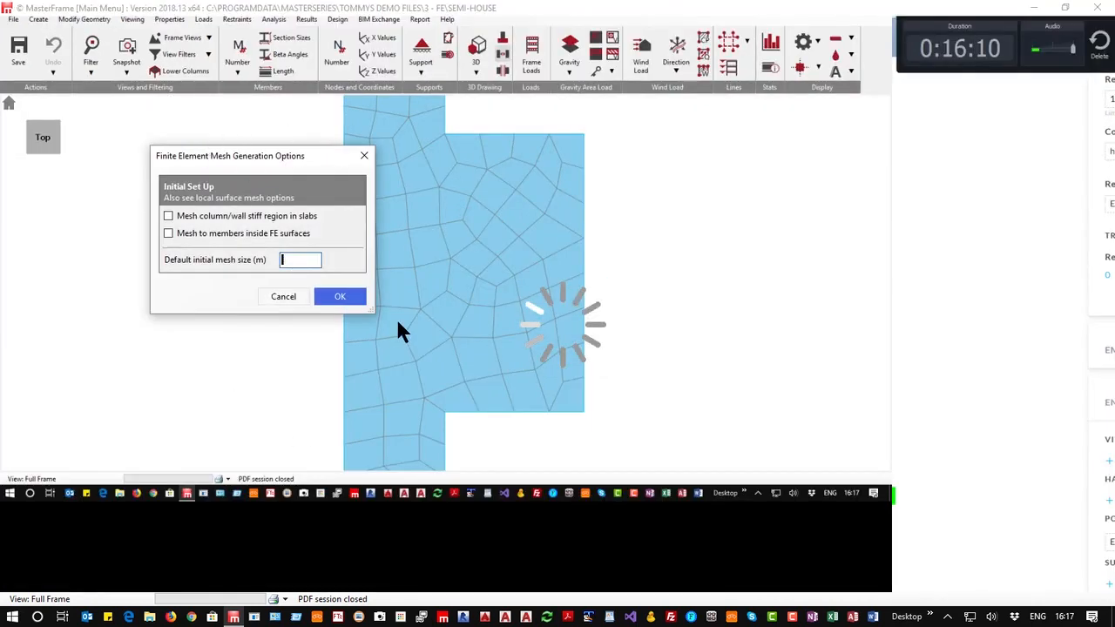
pyautogui.write('0.5')
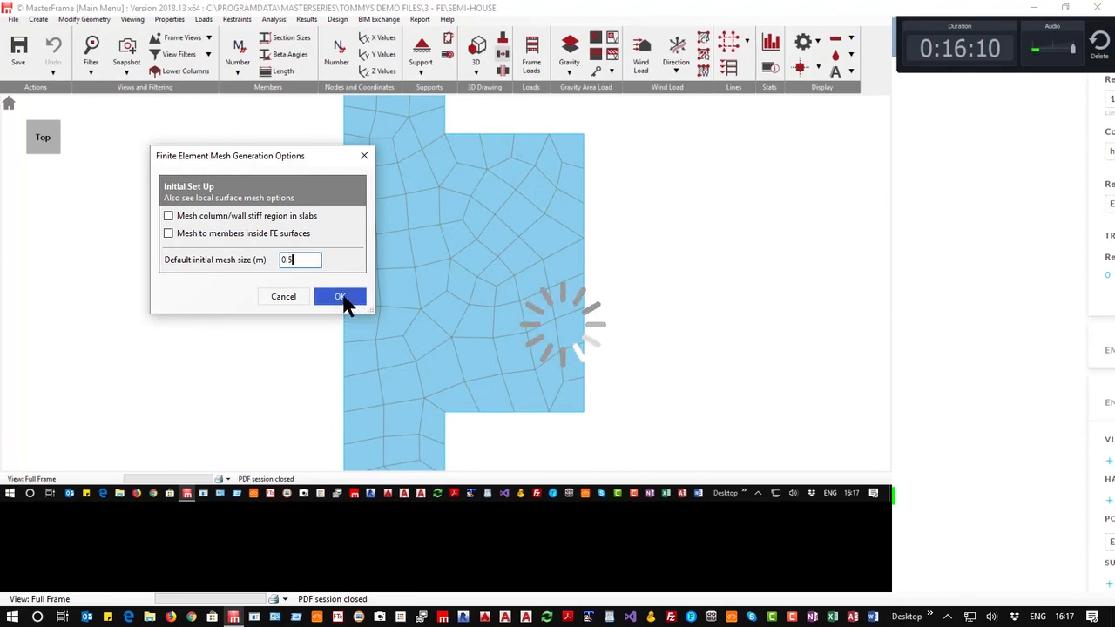
pyautogui.click(342, 297)
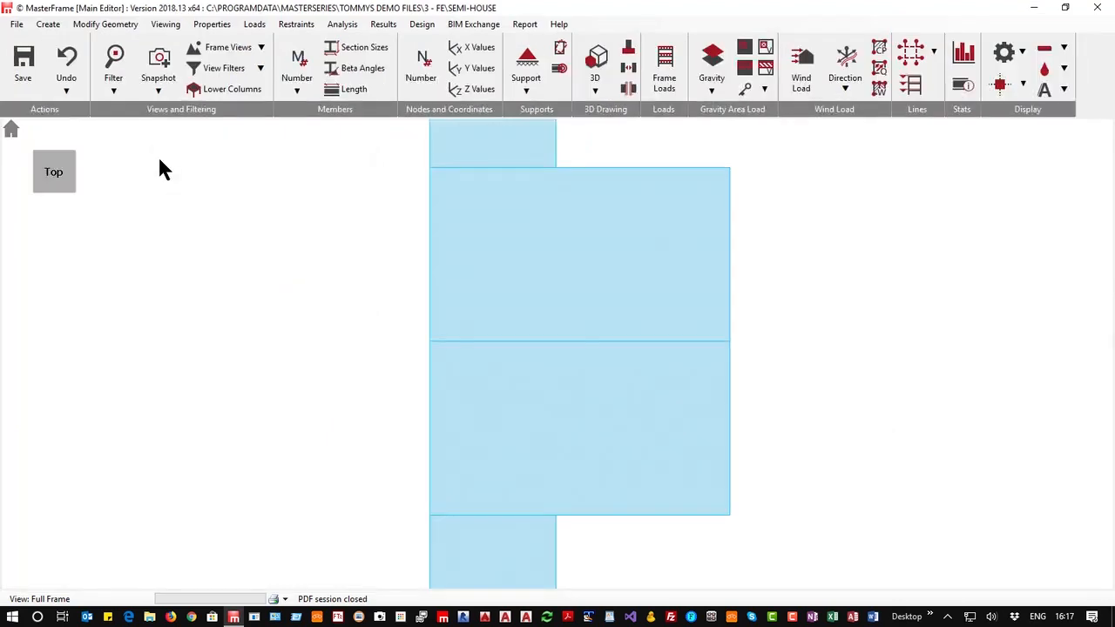
# Rerun the static Space Frame analysis, remeshing the FE surfaces with the new mesh parameters
pyautogui.click(353, 28)
pyautogui.click(366, 94)
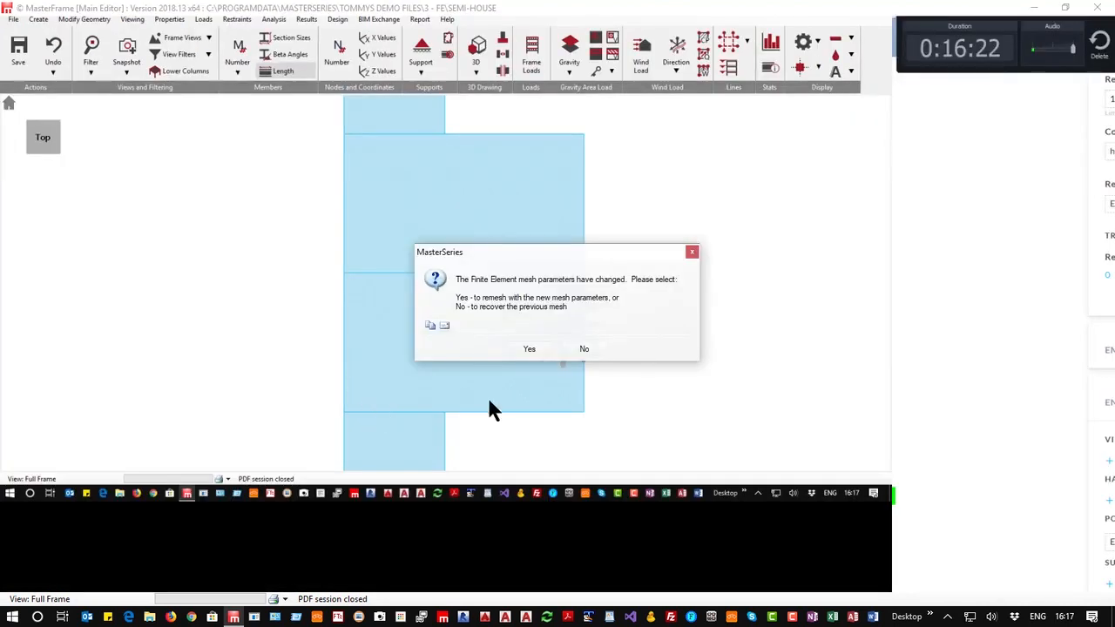
pyautogui.click(529, 348)
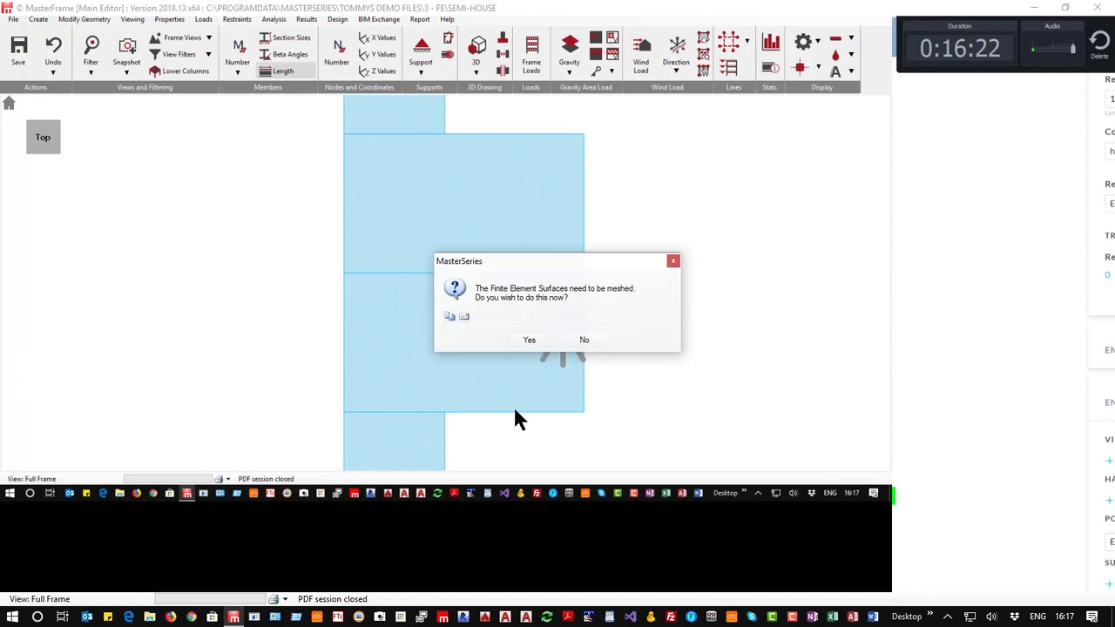
pyautogui.click(528, 339)
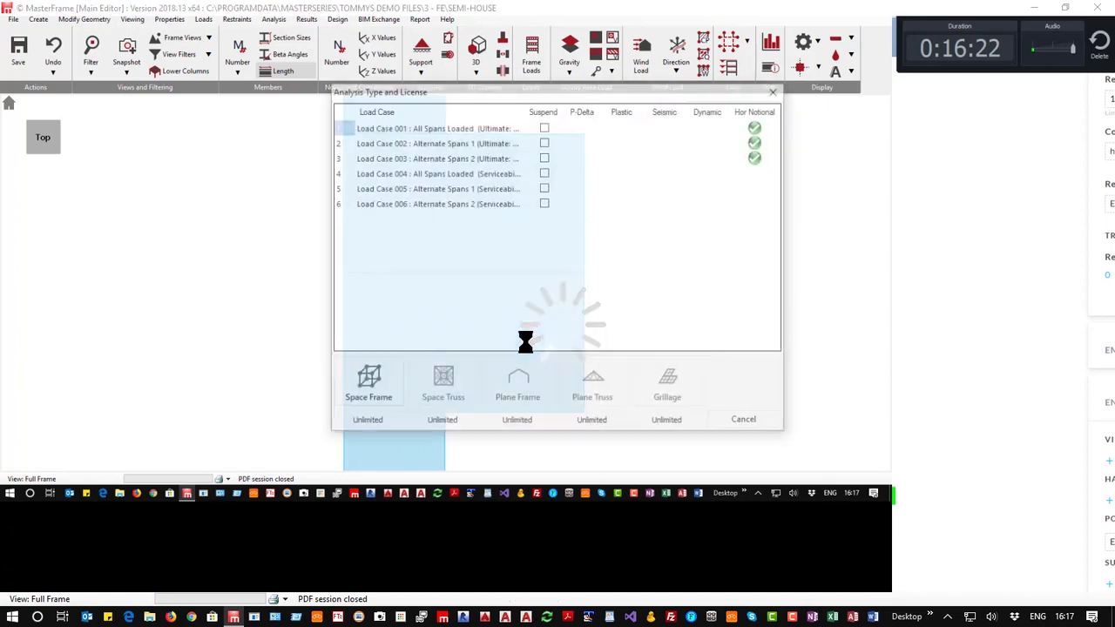
pyautogui.click(387, 383)
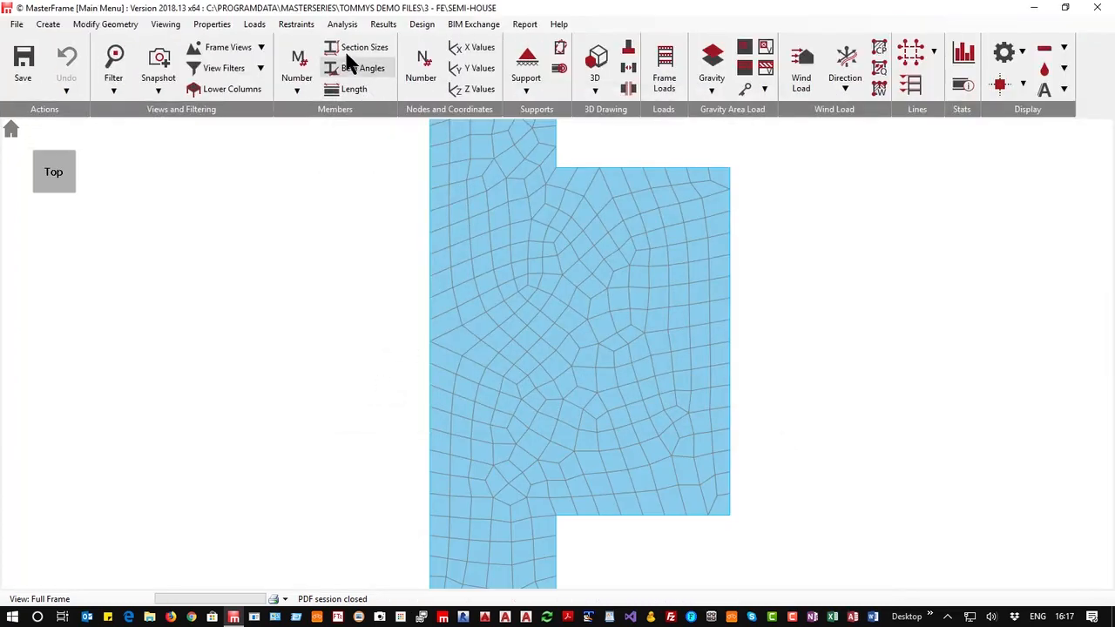
# Open the graphical analysis results and switch to the shell element results
pyautogui.click(380, 25)
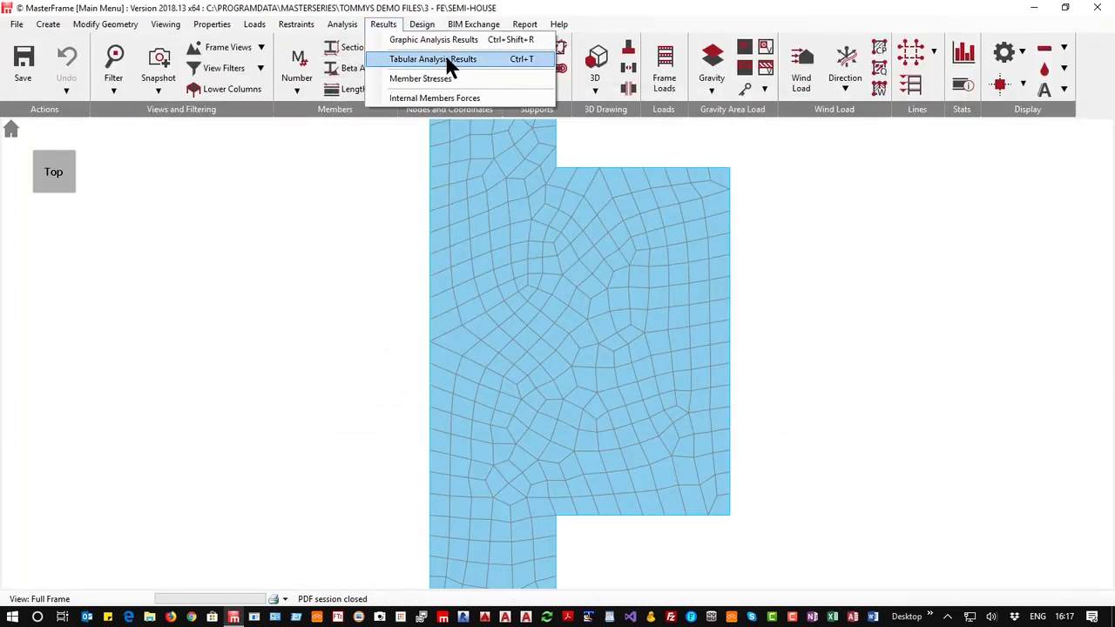
pyautogui.click(449, 39)
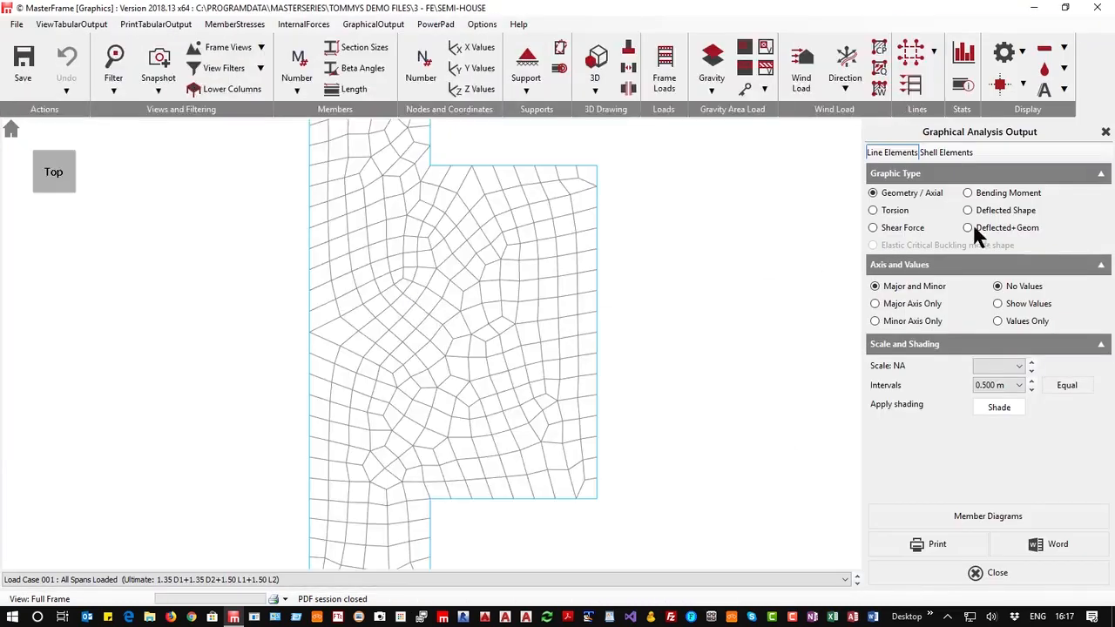
pyautogui.click(958, 153)
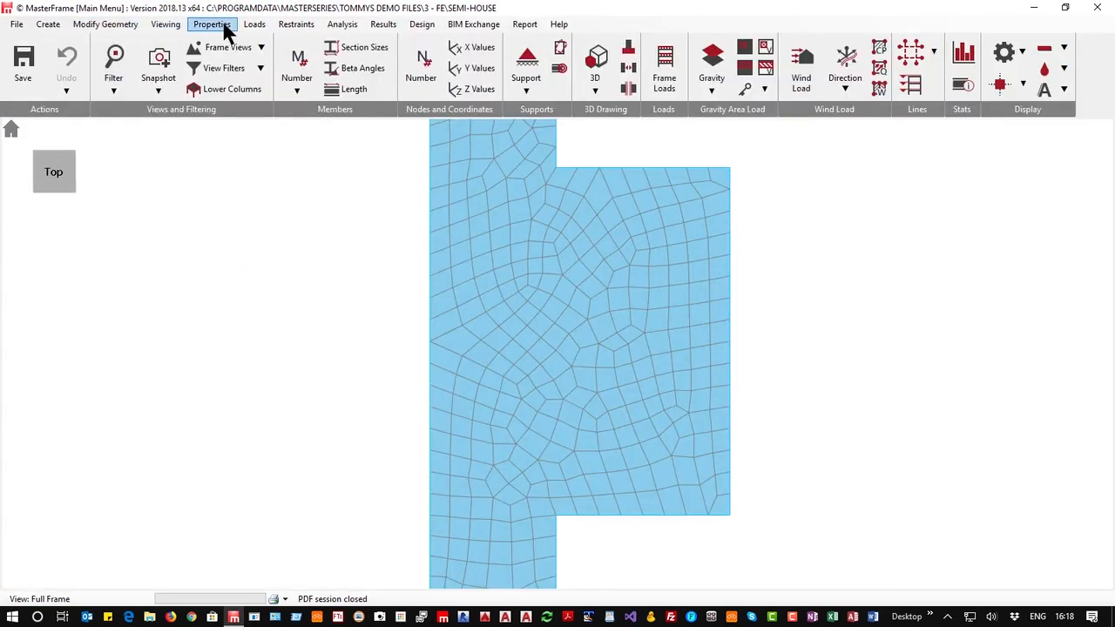
# Open FE local mesh intensities, select the two re-entrant corner nodes, and set mesh size .1 m with a 1.5 m radius of influence
pyautogui.click(343, 24)
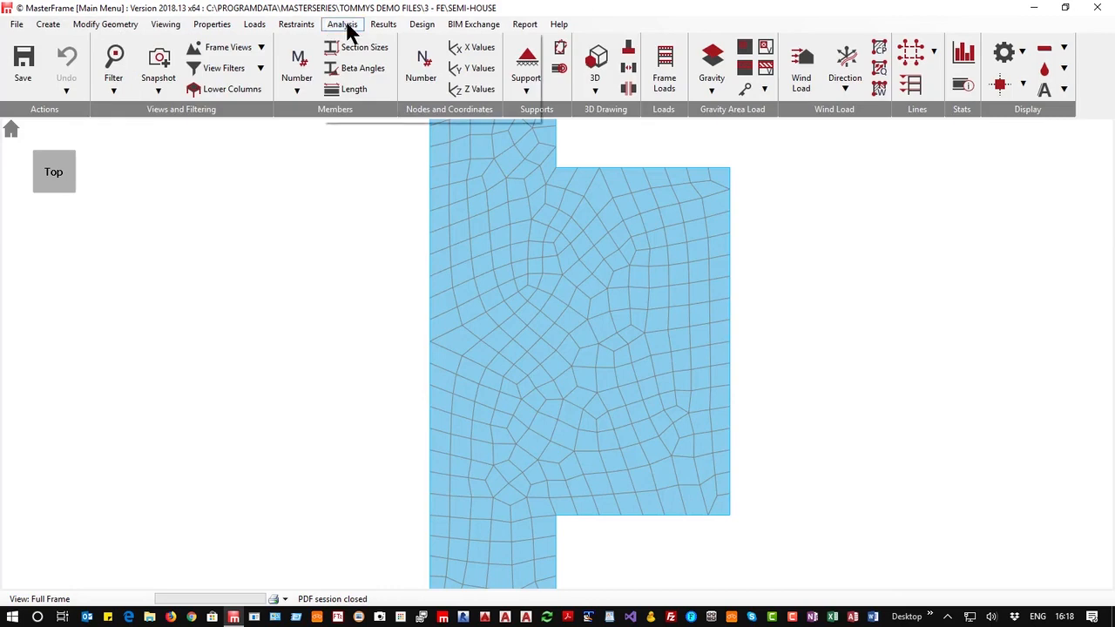
pyautogui.moveTo(398, 80)
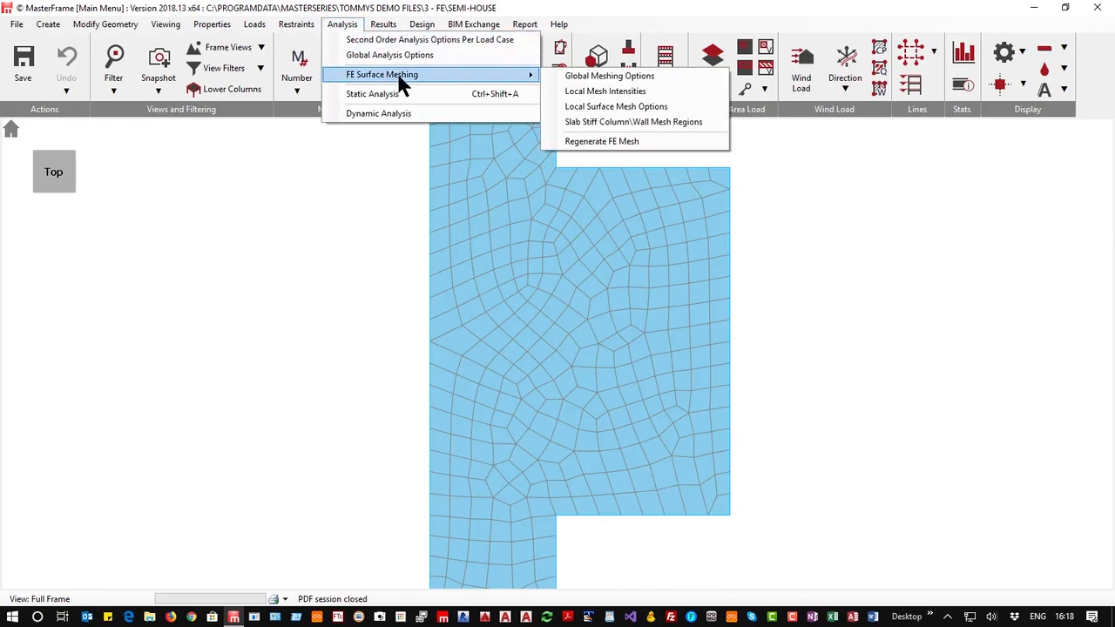
pyautogui.click(629, 93)
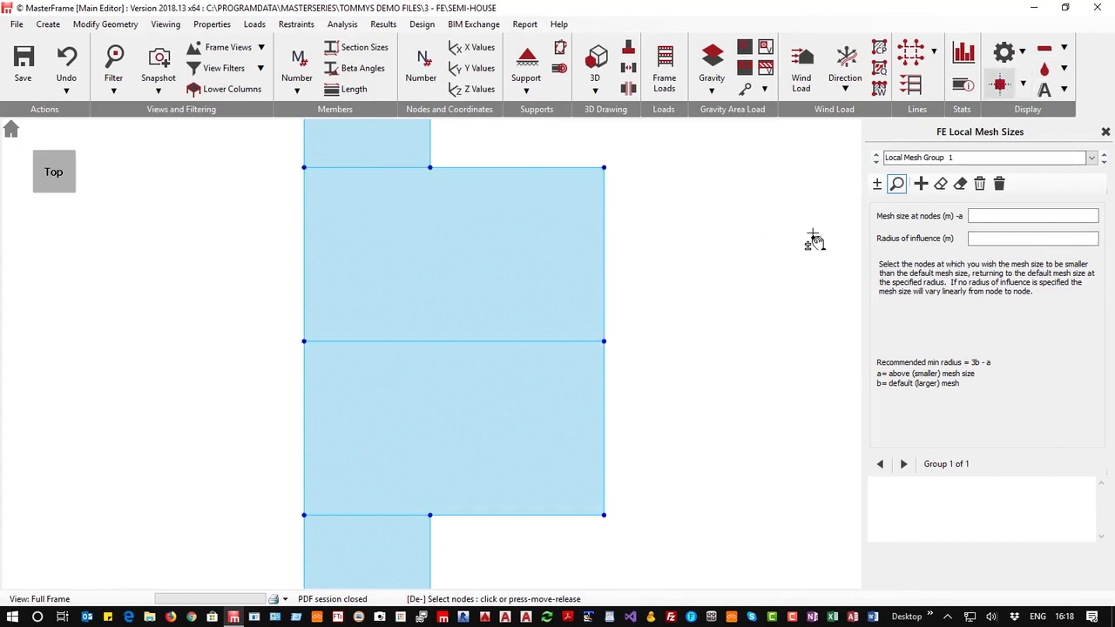
pyautogui.click(877, 185)
pyautogui.click(430, 166)
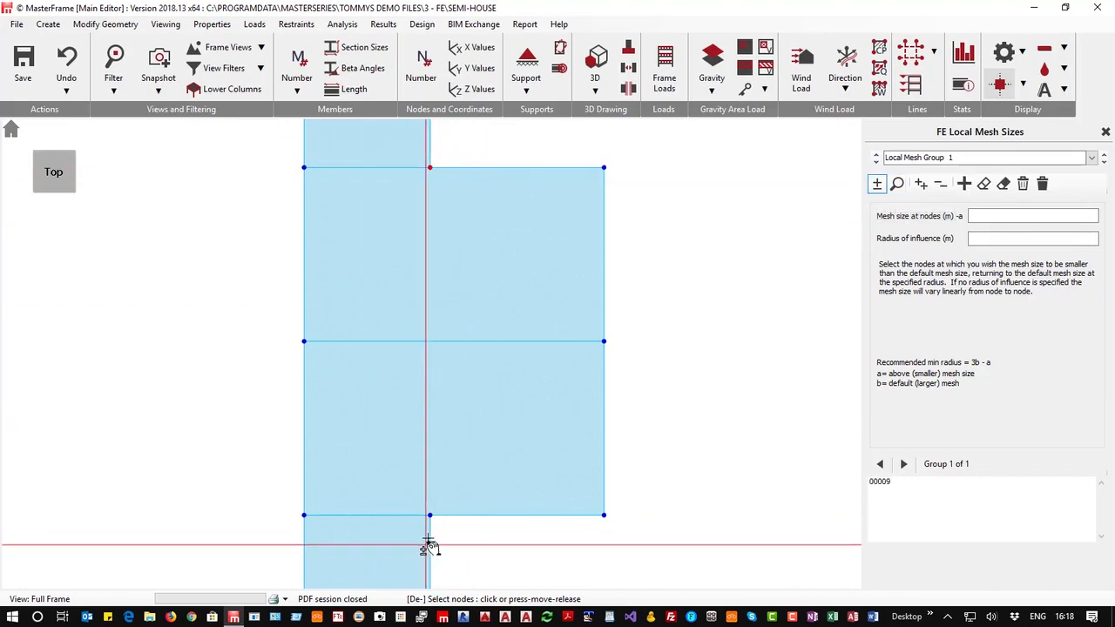
pyautogui.click(429, 515)
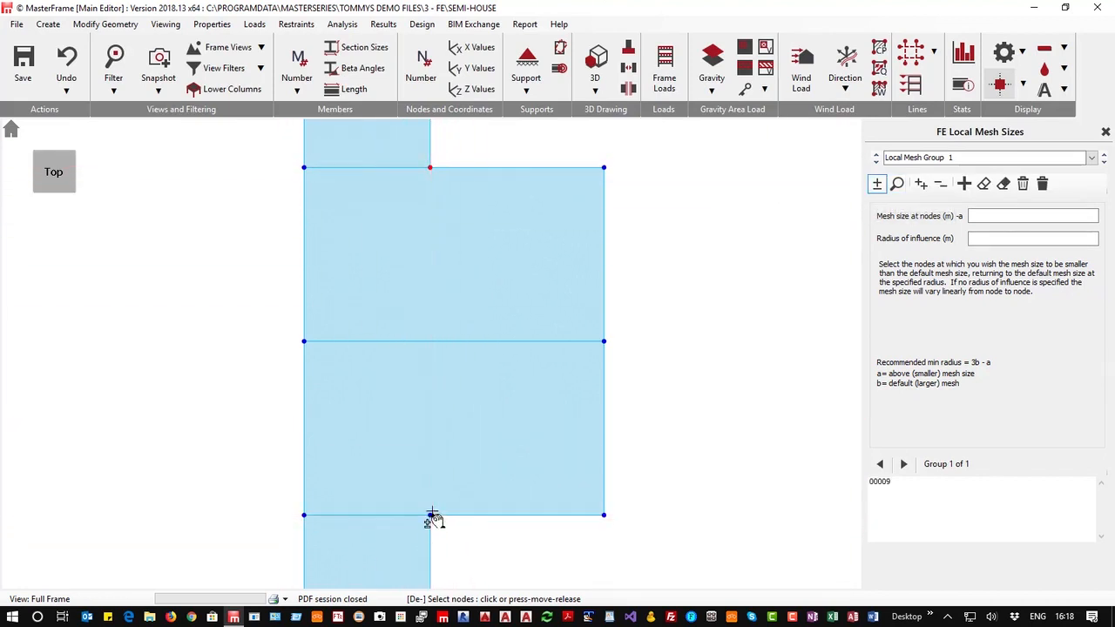
pyautogui.click(1006, 220)
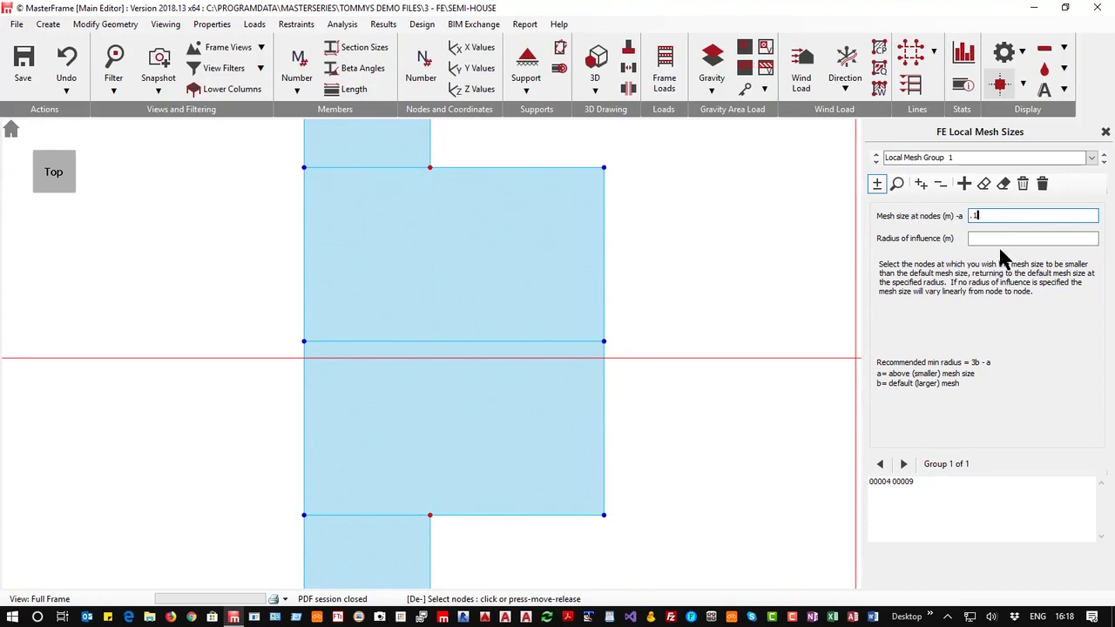
pyautogui.click(990, 239)
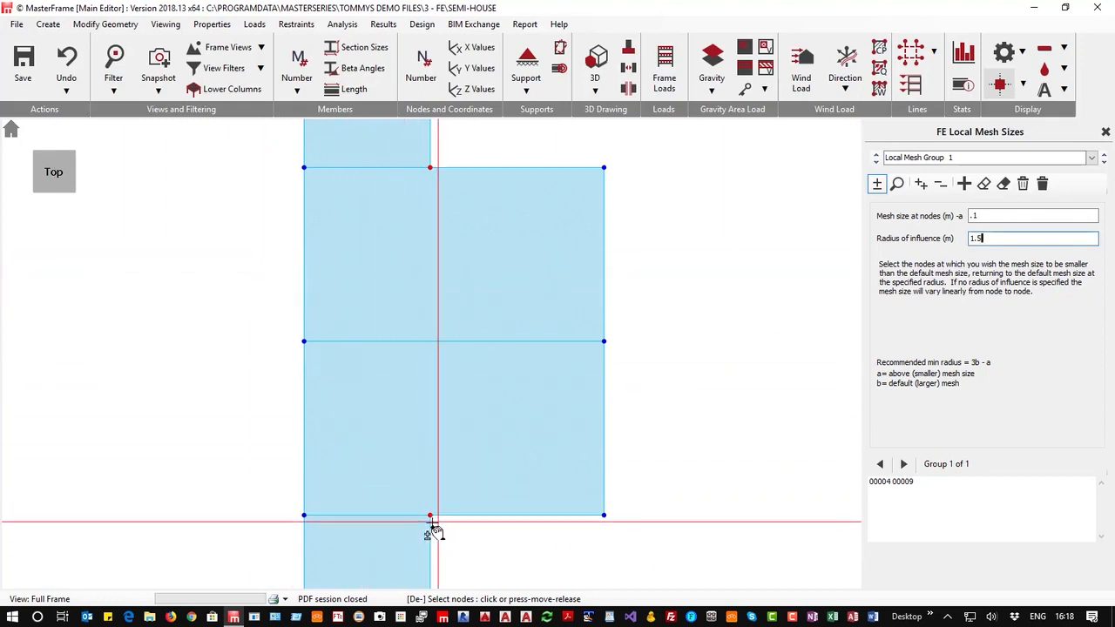
# Add the remaining slab corner and mid-edge nodes to the local mesh group, then close the local mesh panel
pyautogui.click(603, 167)
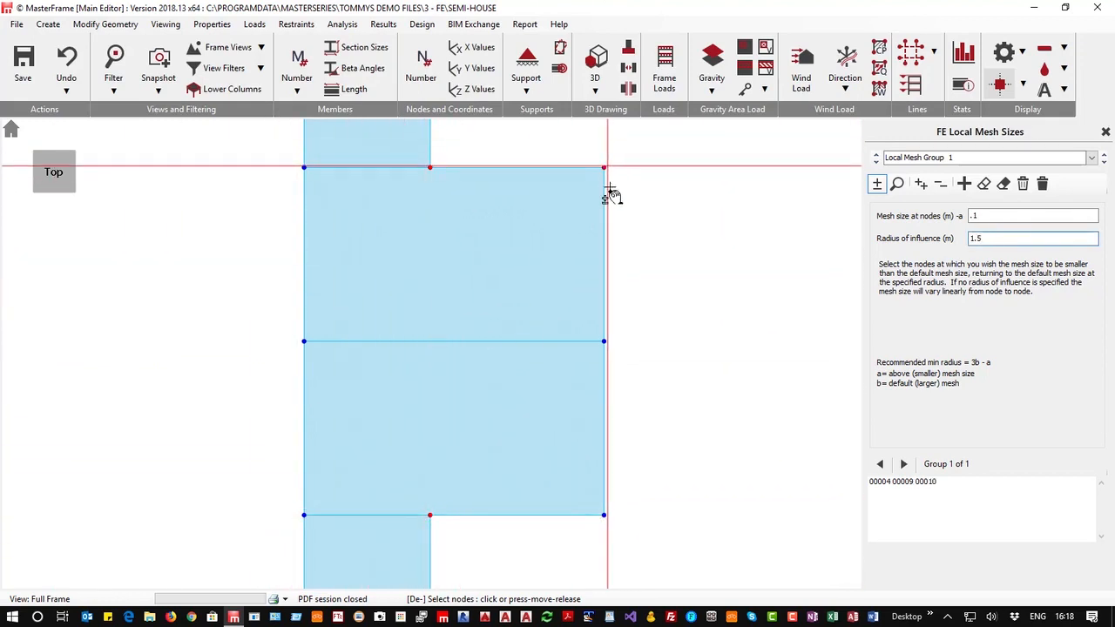
pyautogui.click(604, 515)
pyautogui.click(305, 515)
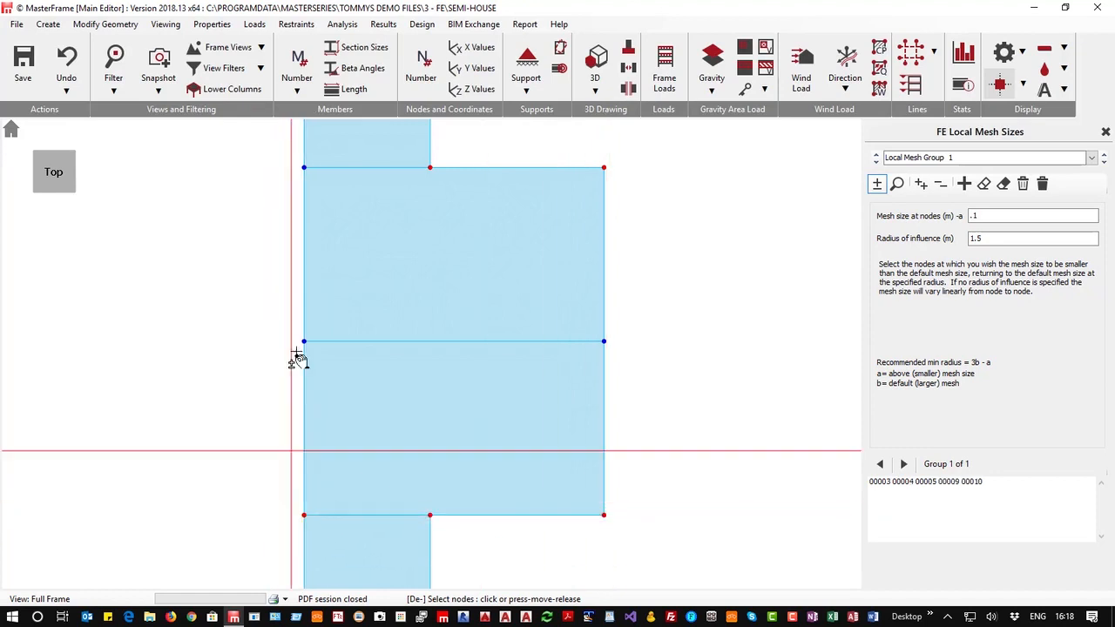
pyautogui.click(304, 168)
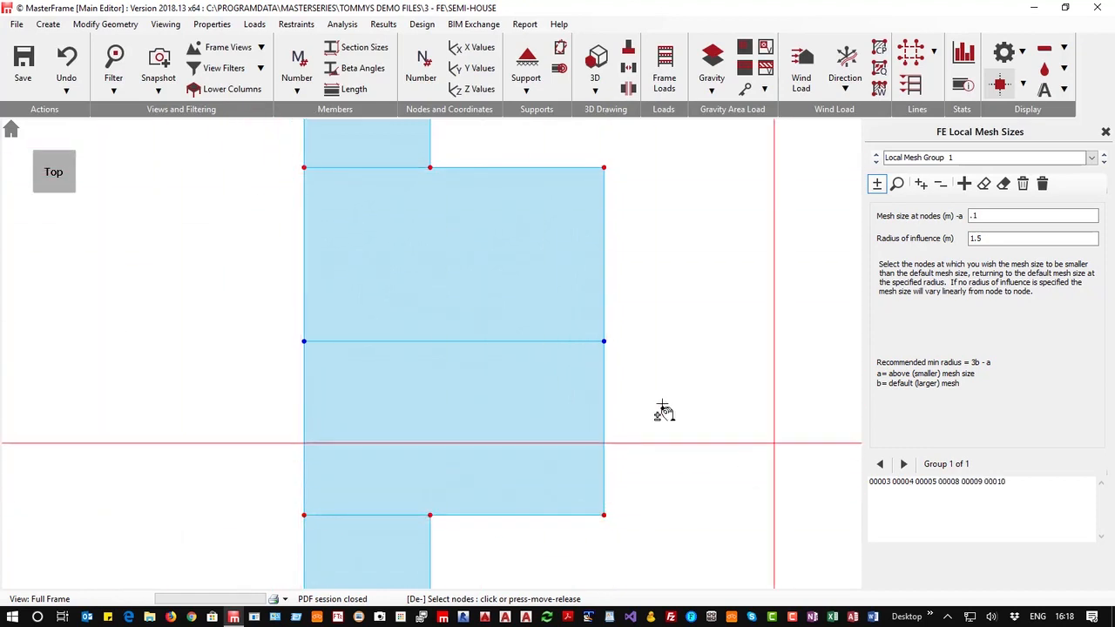
pyautogui.click(604, 341)
pyautogui.click(297, 345)
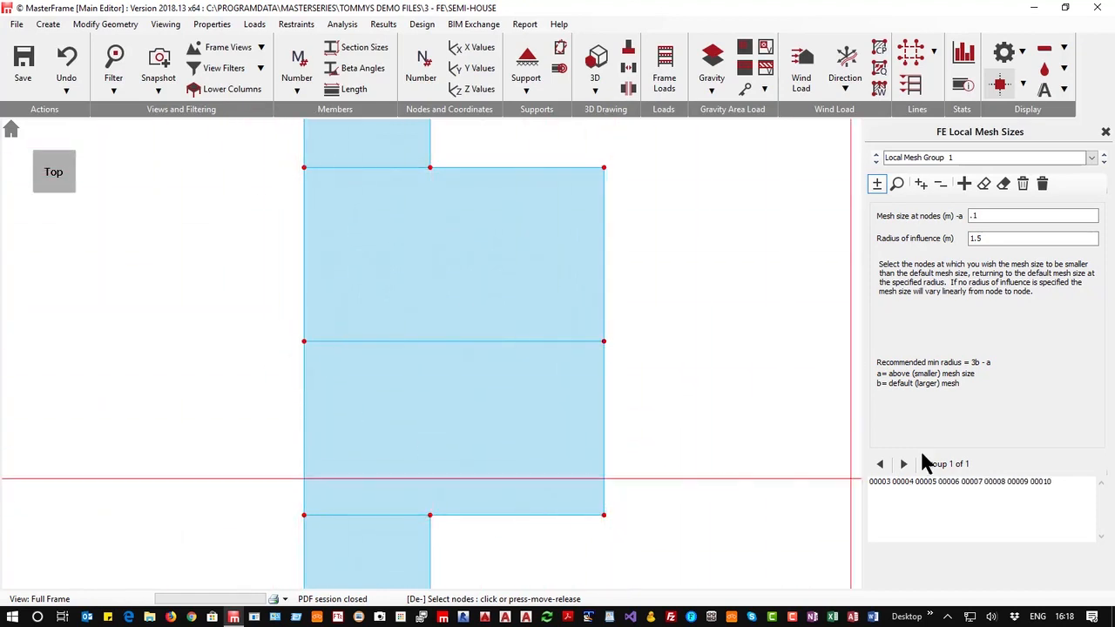
pyautogui.click(1105, 130)
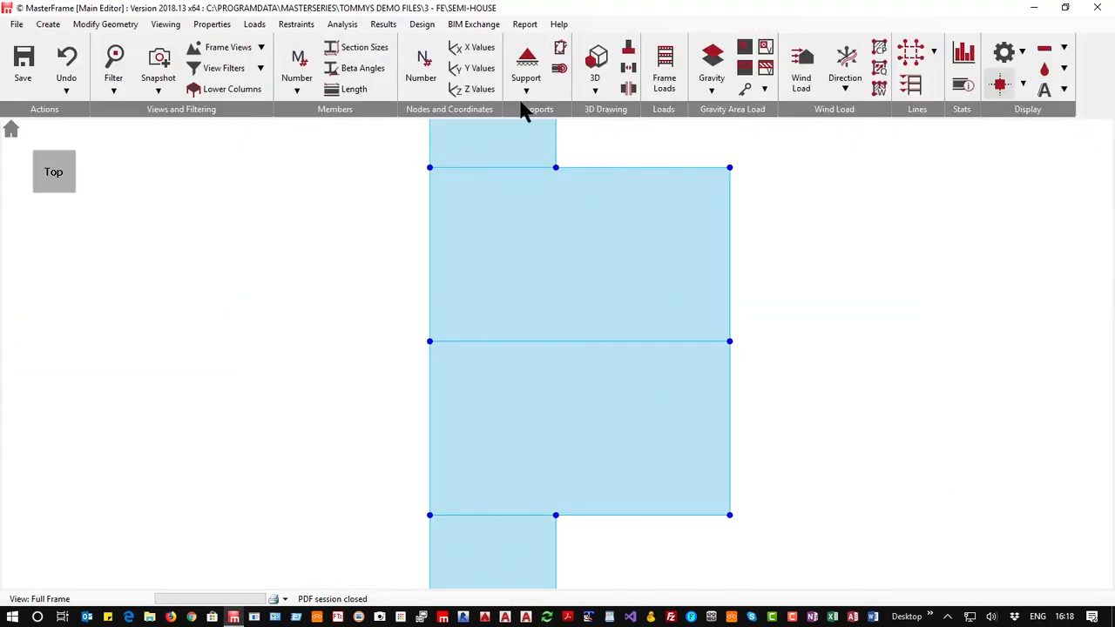
# Run the static Space Frame analysis again, accepting the remesh with the new local mesh parameters
pyautogui.click(344, 26)
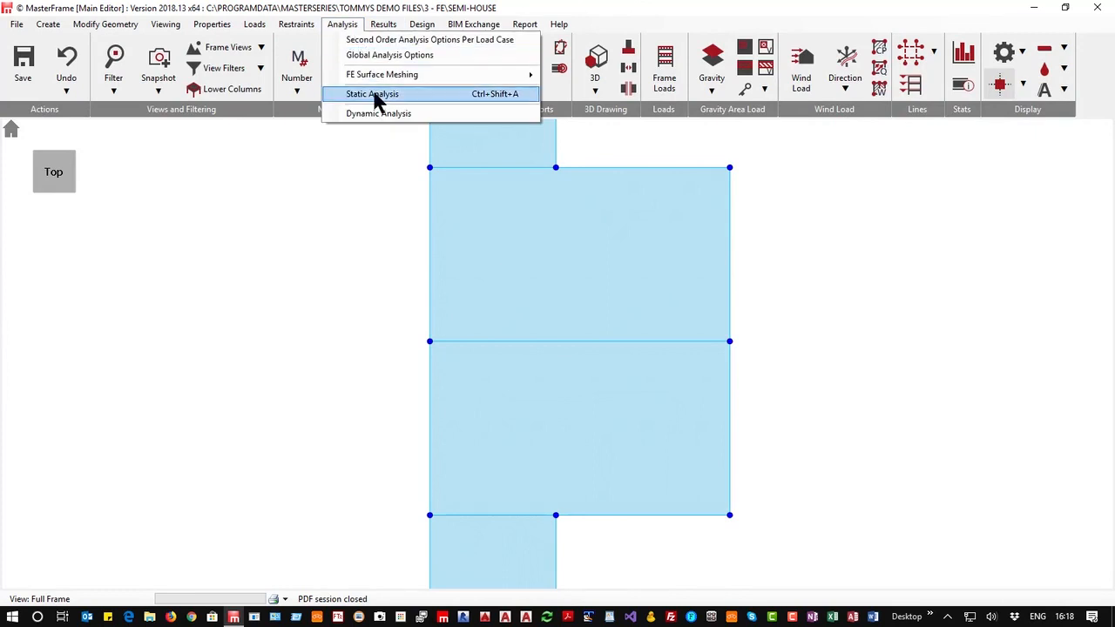
pyautogui.click(373, 94)
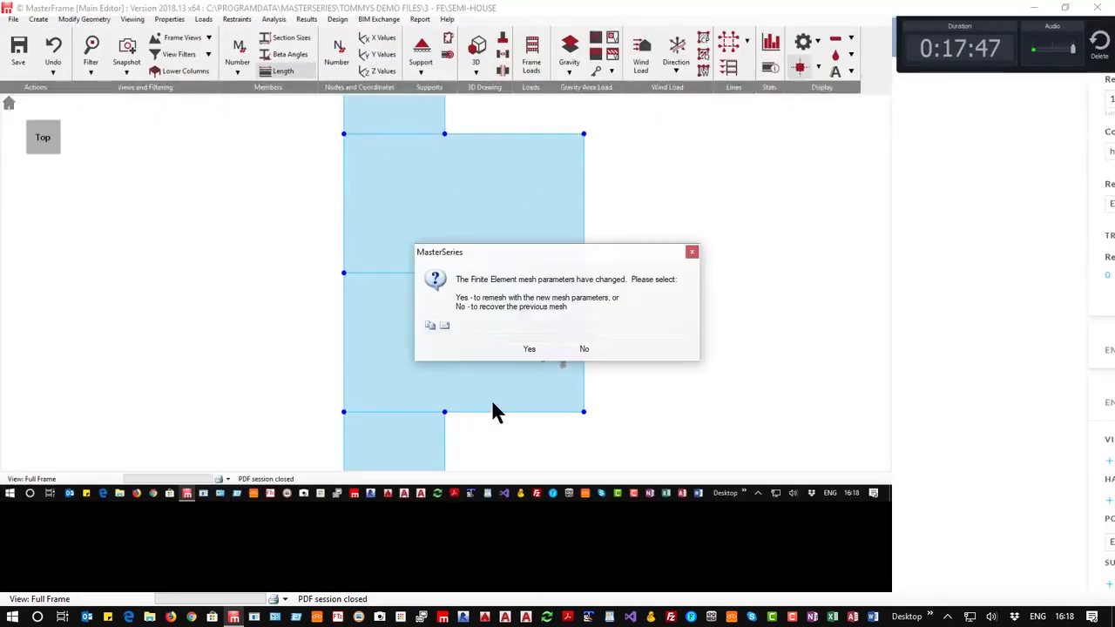
pyautogui.click(529, 351)
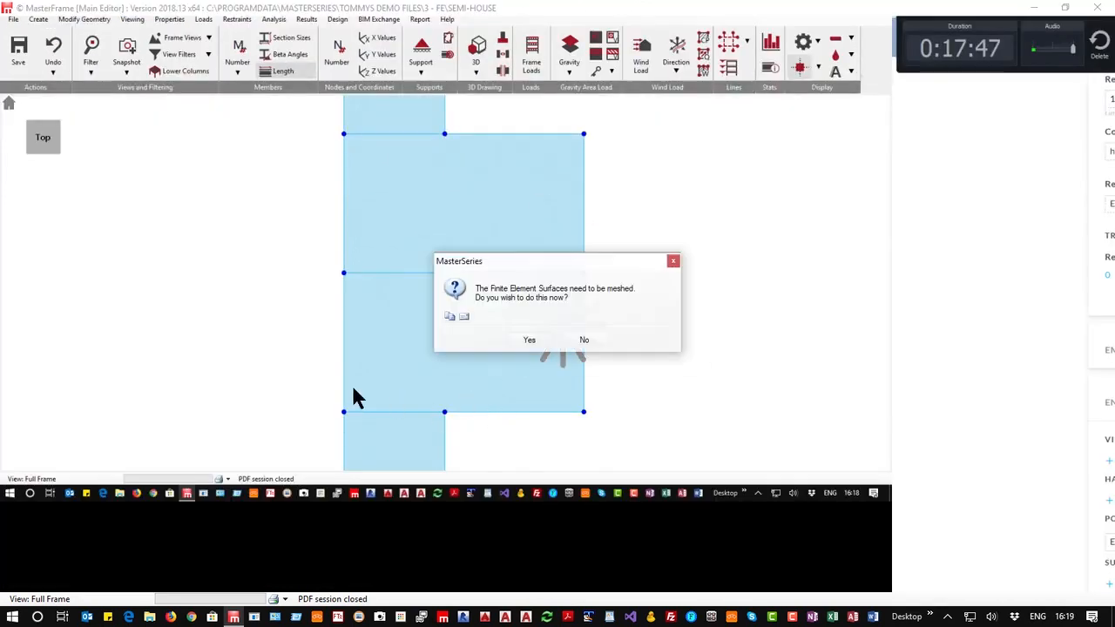
pyautogui.click(527, 341)
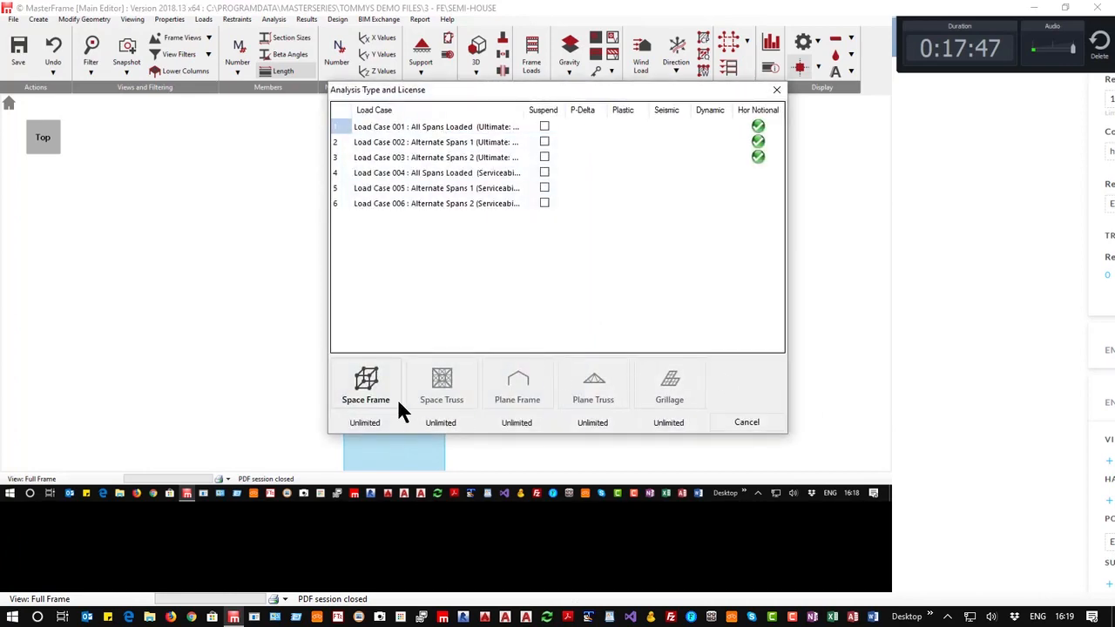
pyautogui.click(383, 394)
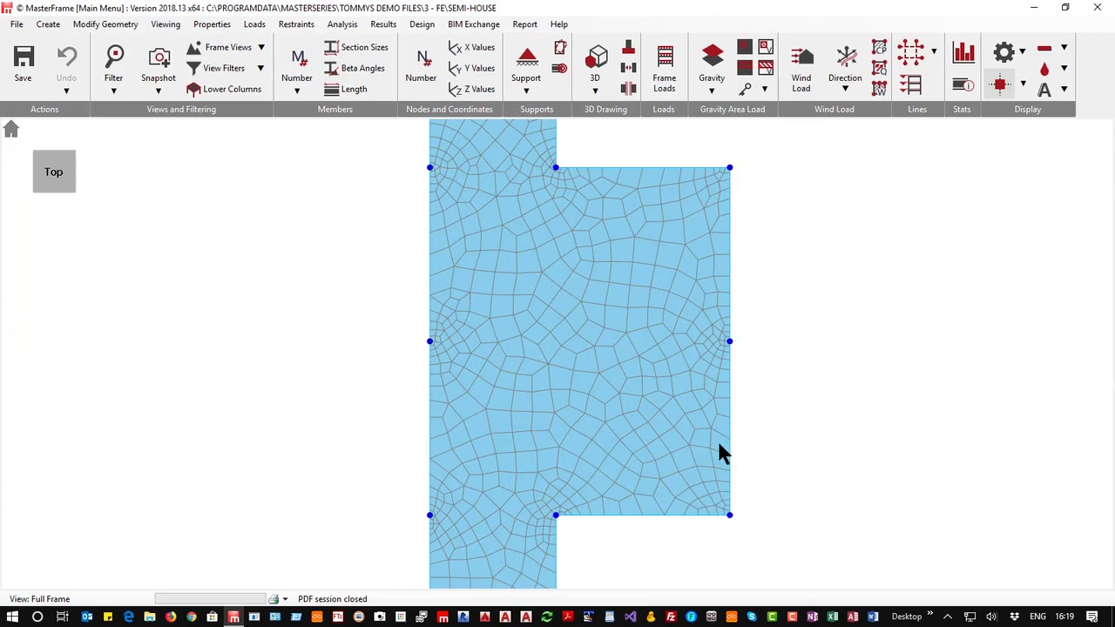
# Open the graphic analysis results and show the shell element contour results
pyautogui.click(381, 25)
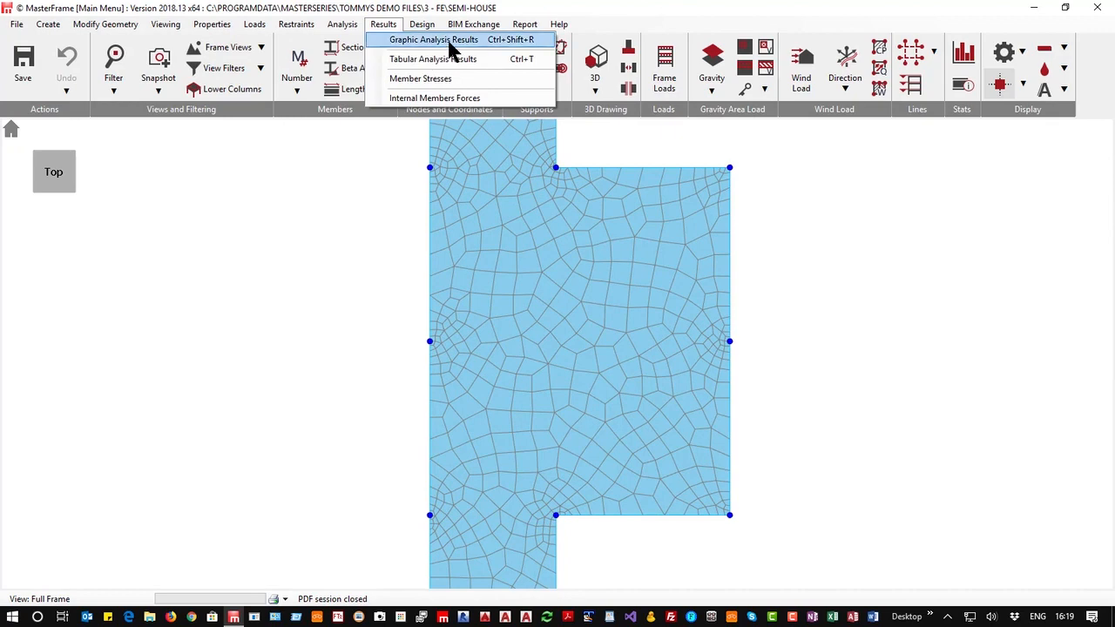
pyautogui.click(454, 41)
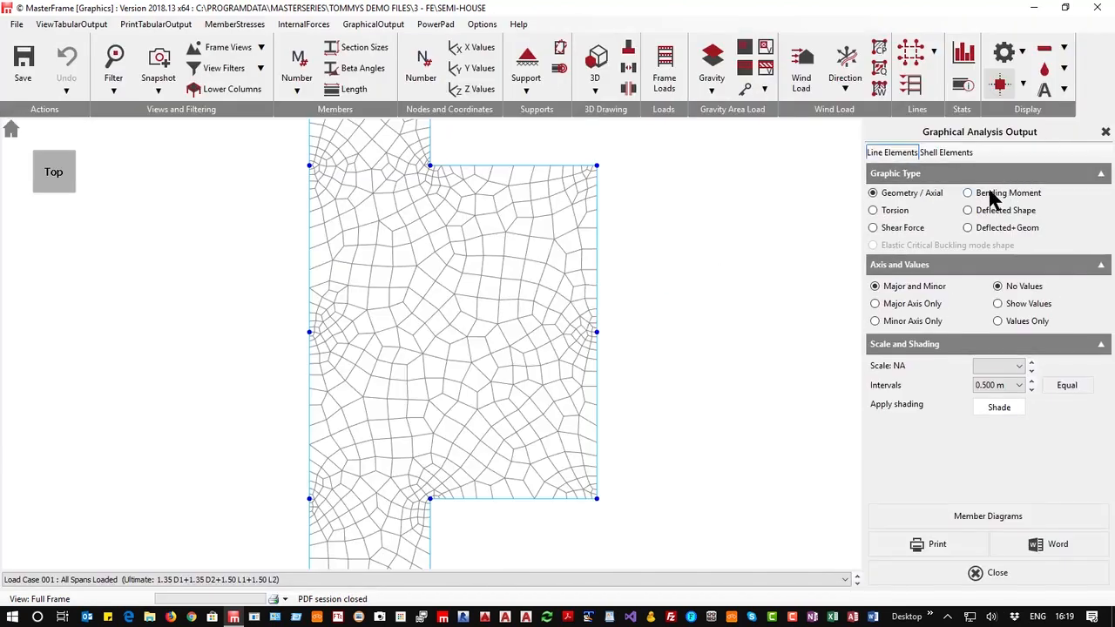
pyautogui.click(945, 152)
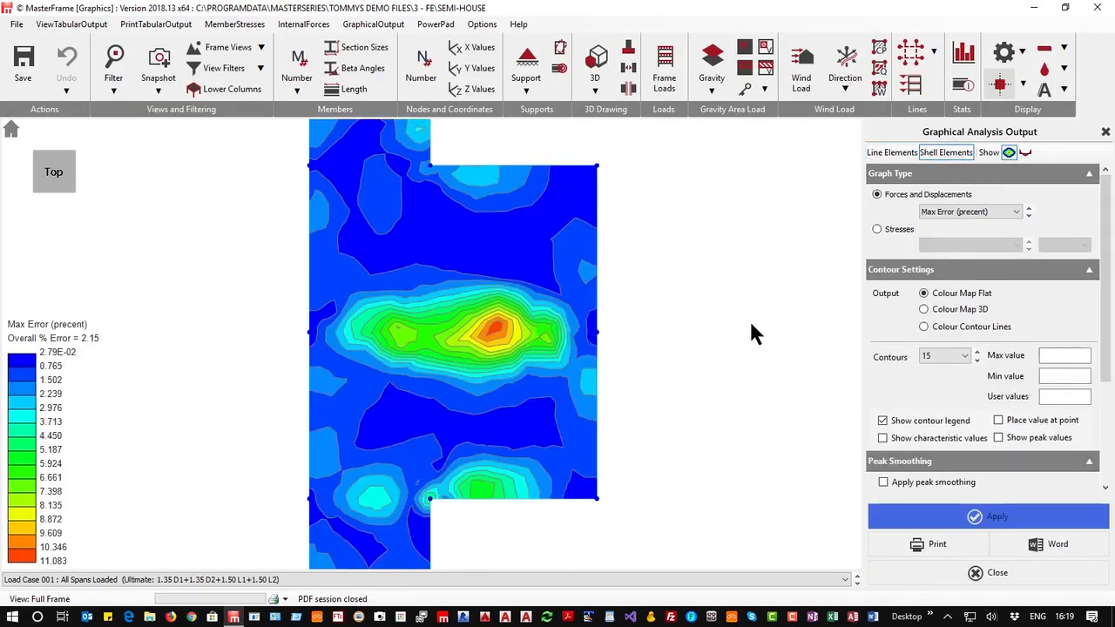
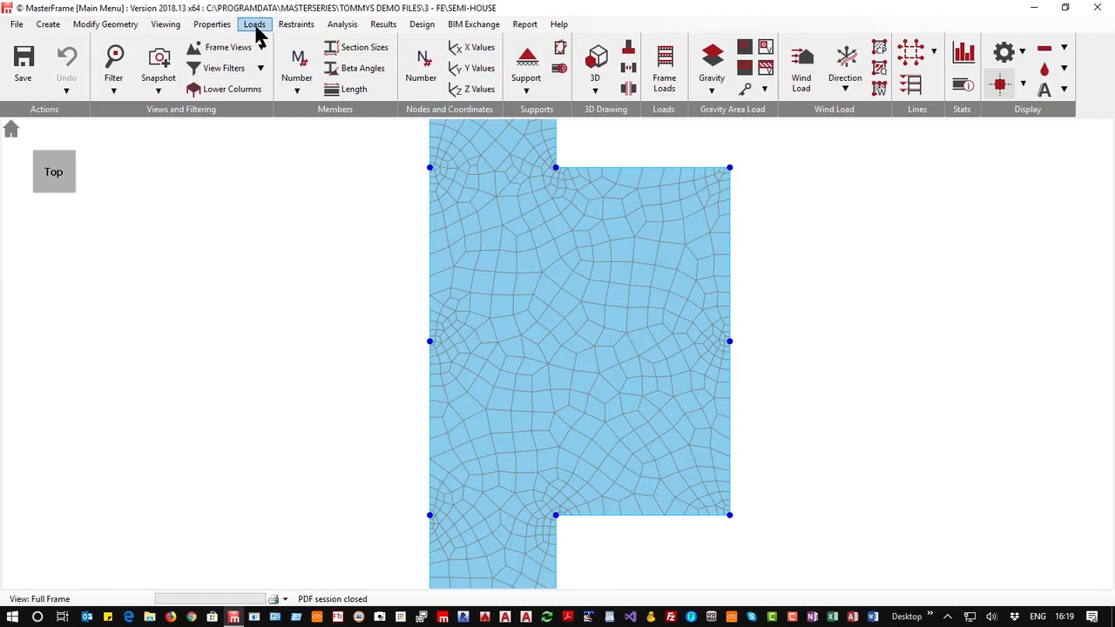
# Open member sections, pick a slab edge member and set it to a Concrete rectangular section 400 mm wide by 200 mm deep
pyautogui.click(213, 26)
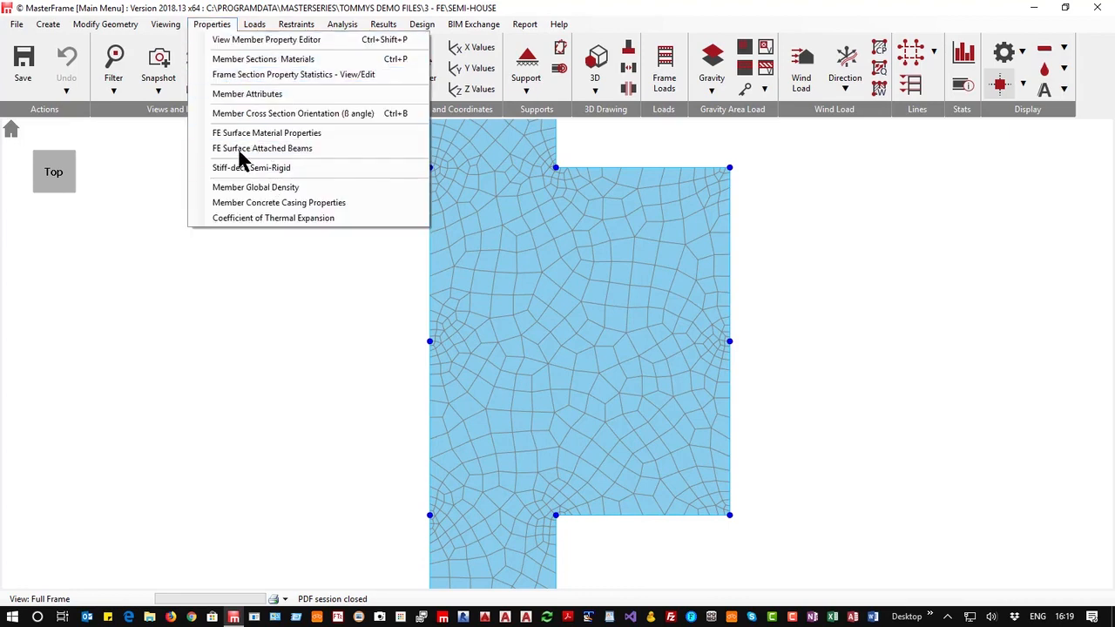
pyautogui.click(253, 59)
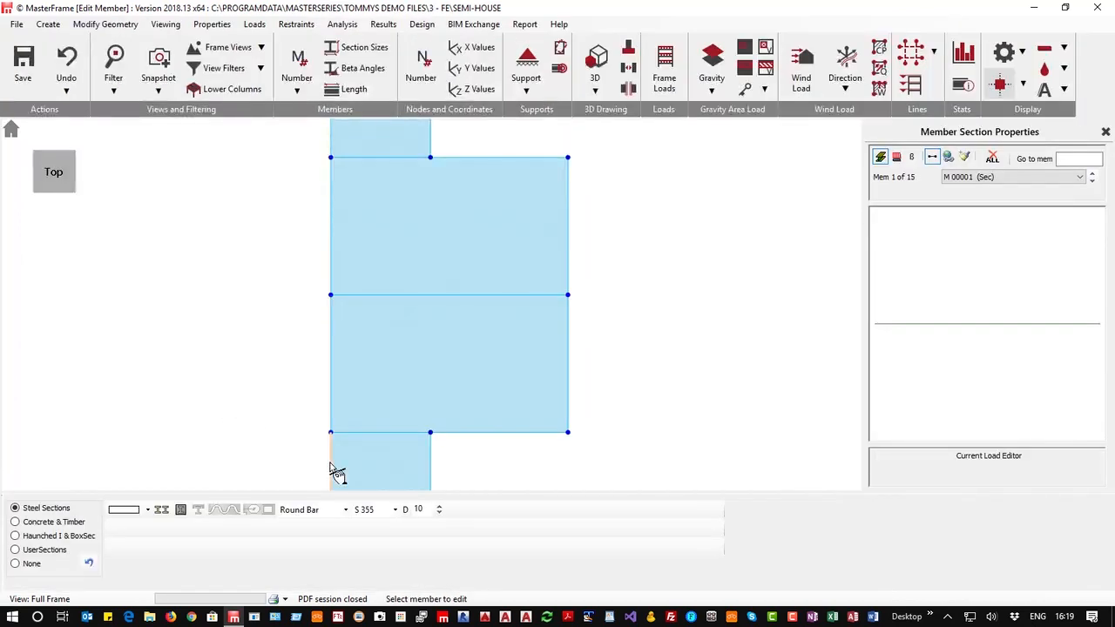
pyautogui.click(331, 469)
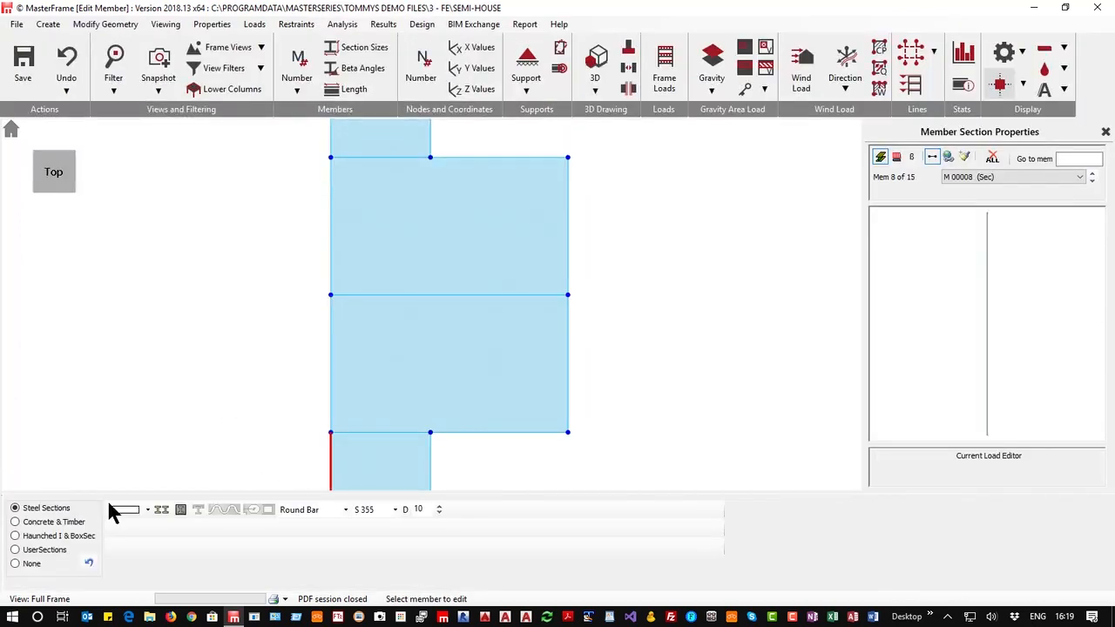
pyautogui.click(16, 522)
pyautogui.click(397, 508)
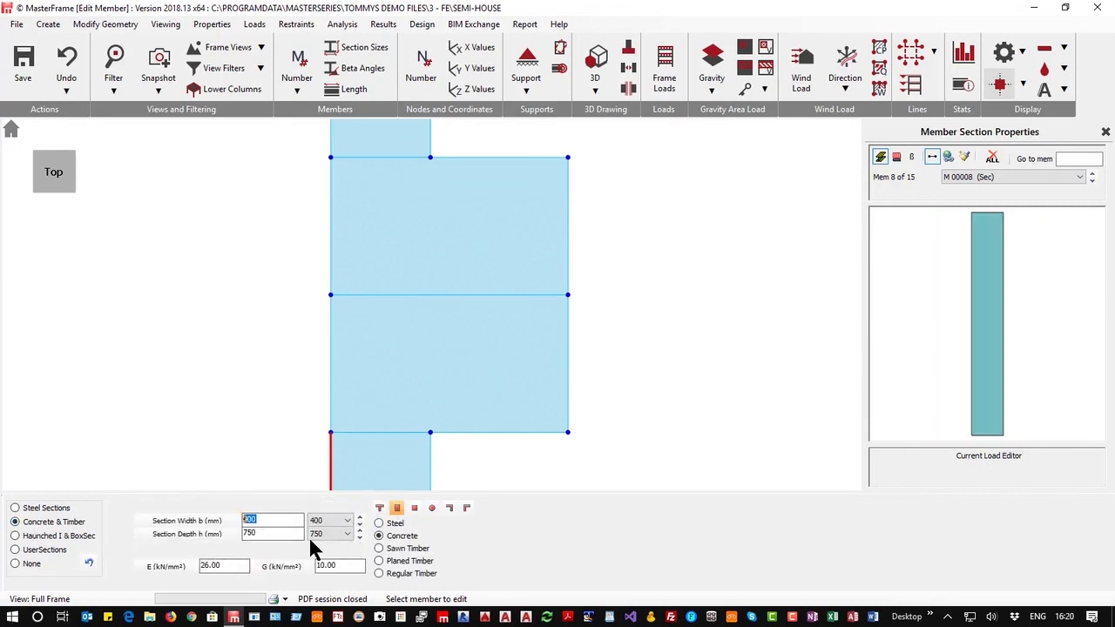
pyautogui.click(256, 532)
pyautogui.write('200')
pyautogui.click(331, 482)
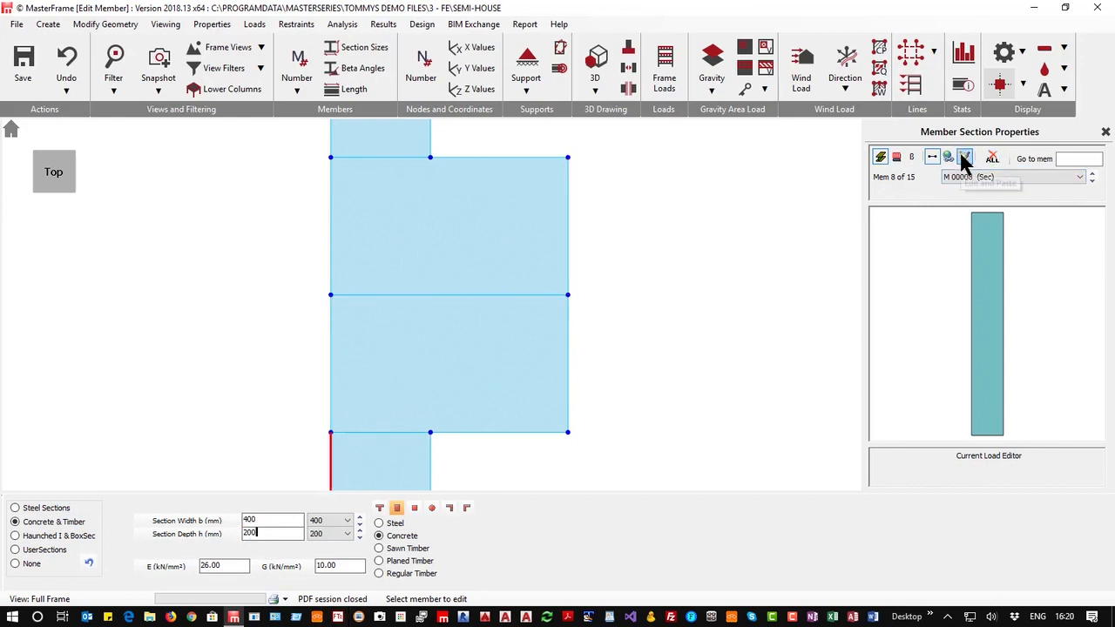
# Copy the 400 x 200 mm concrete section onto the slab's boundary members with a window selection
pyautogui.click(964, 157)
pyautogui.scroll(-4, 470, 393)
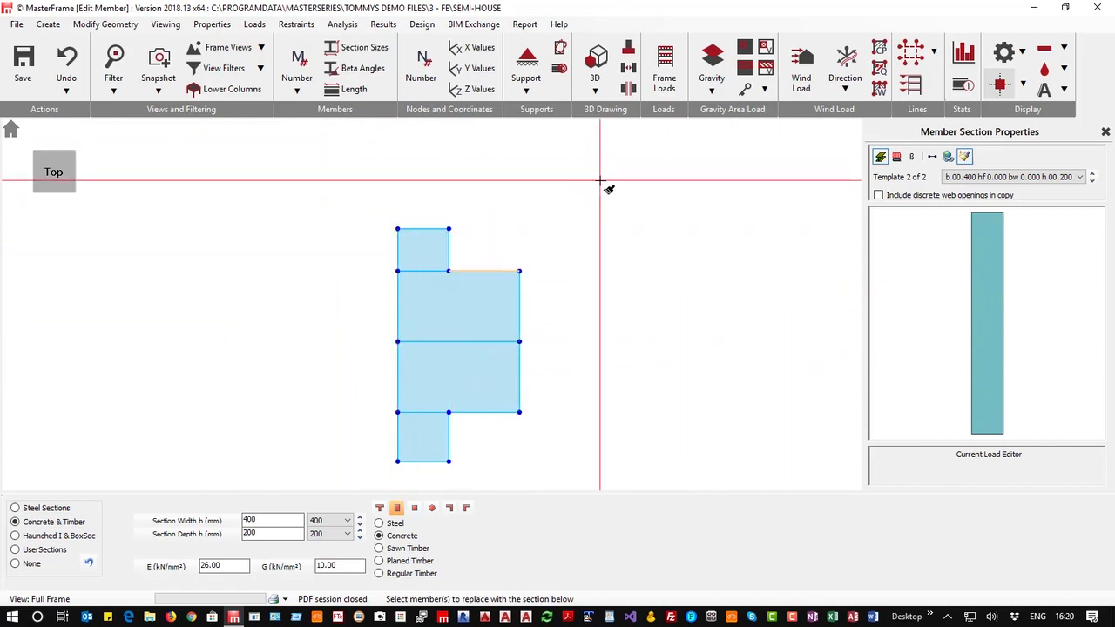
pyautogui.click(598, 69)
pyautogui.moveTo(556, 393); pyautogui.dragTo(565, 365, button='middle')
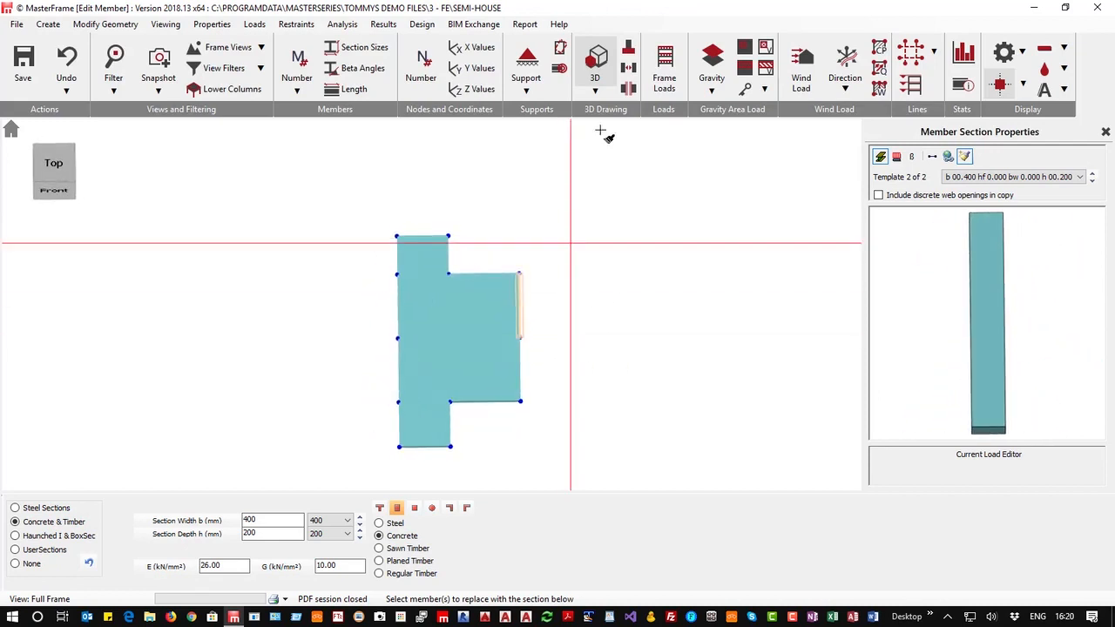
pyautogui.click(595, 59)
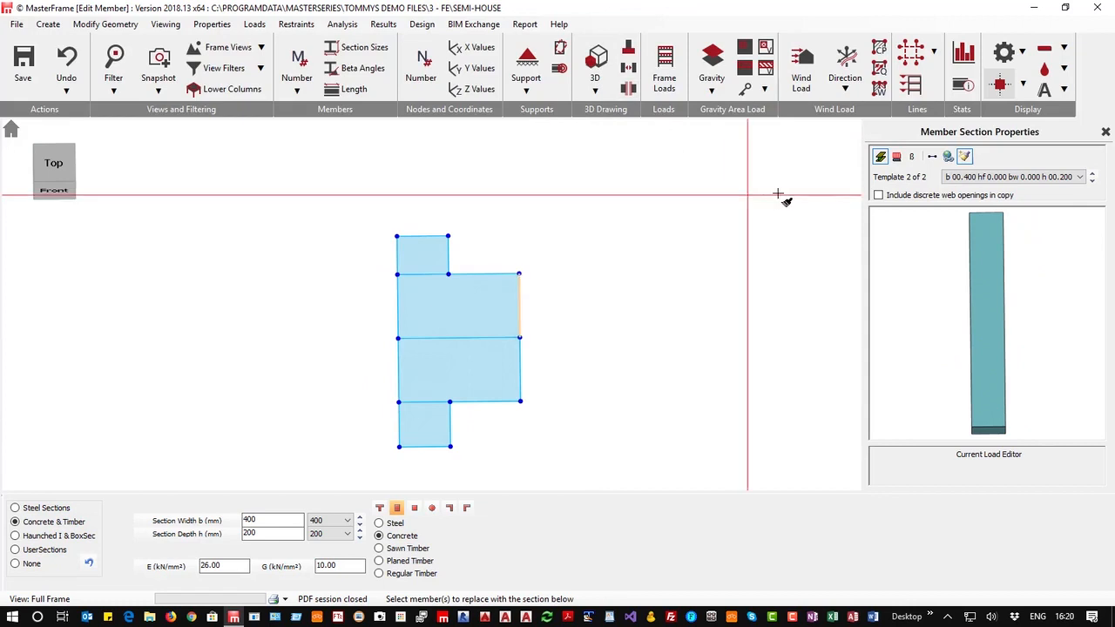
# Paste the concrete section onto the remaining internal members sharing that section group, then close the section panel
pyautogui.click(947, 156)
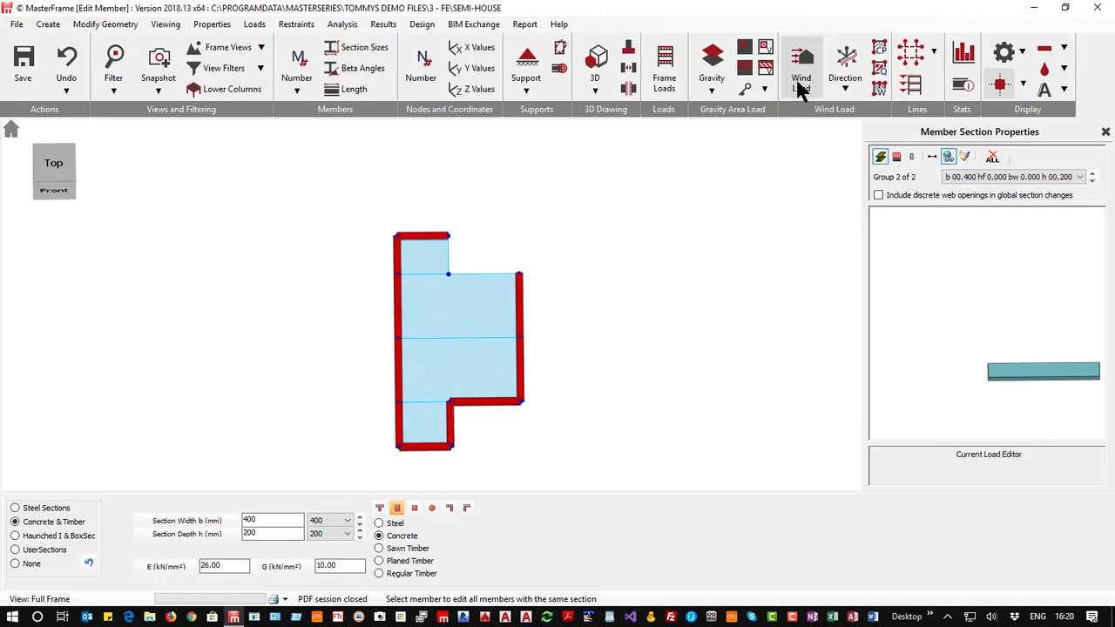
pyautogui.click(964, 156)
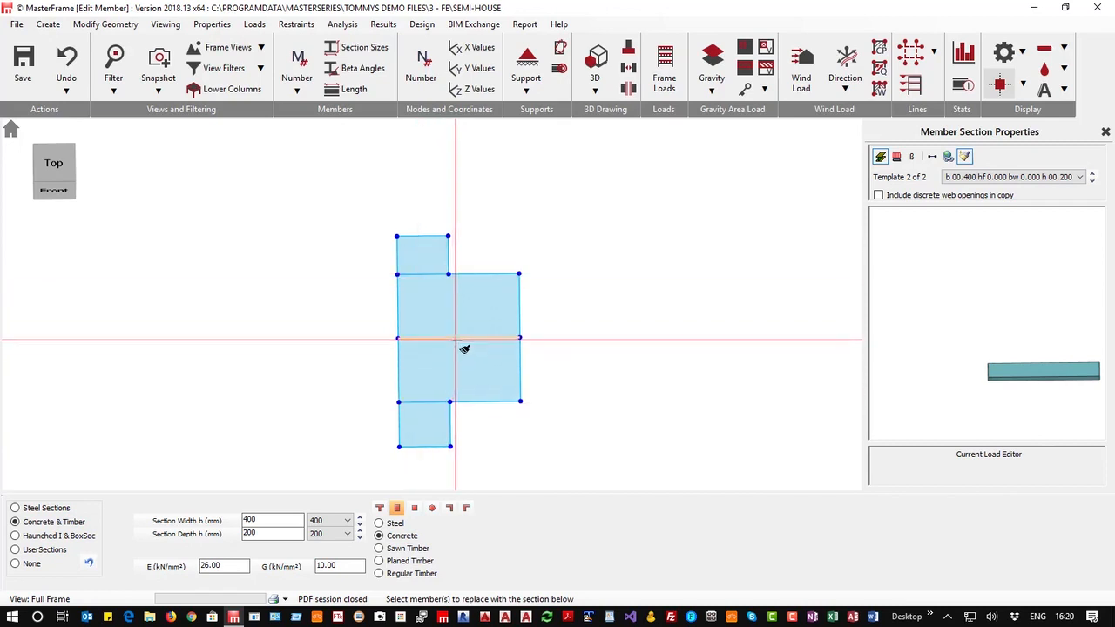
pyautogui.click(948, 157)
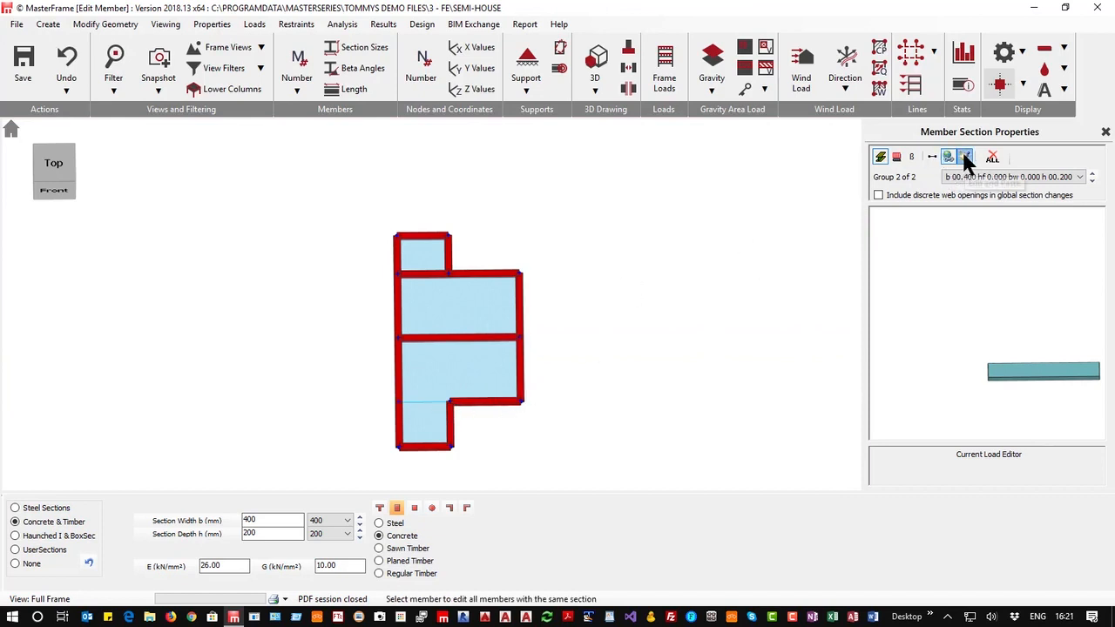
pyautogui.click(965, 158)
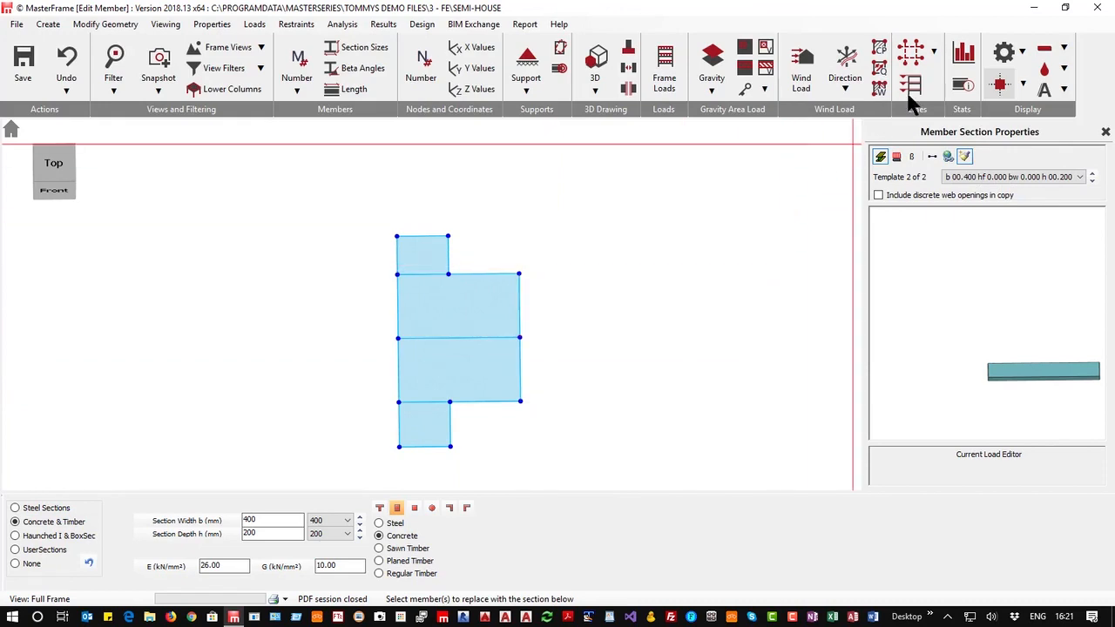
pyautogui.click(1104, 133)
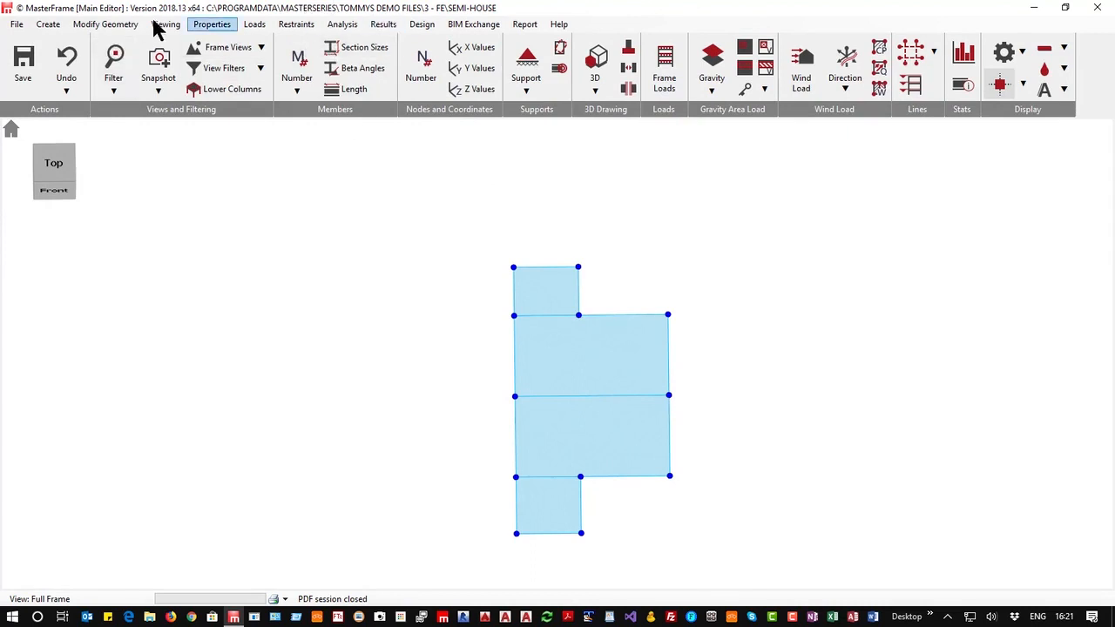
# Attach all members to the FE surface as beams with a Bottom beam-plate offset, then close the FE Surfaces panel
pyautogui.click(215, 26)
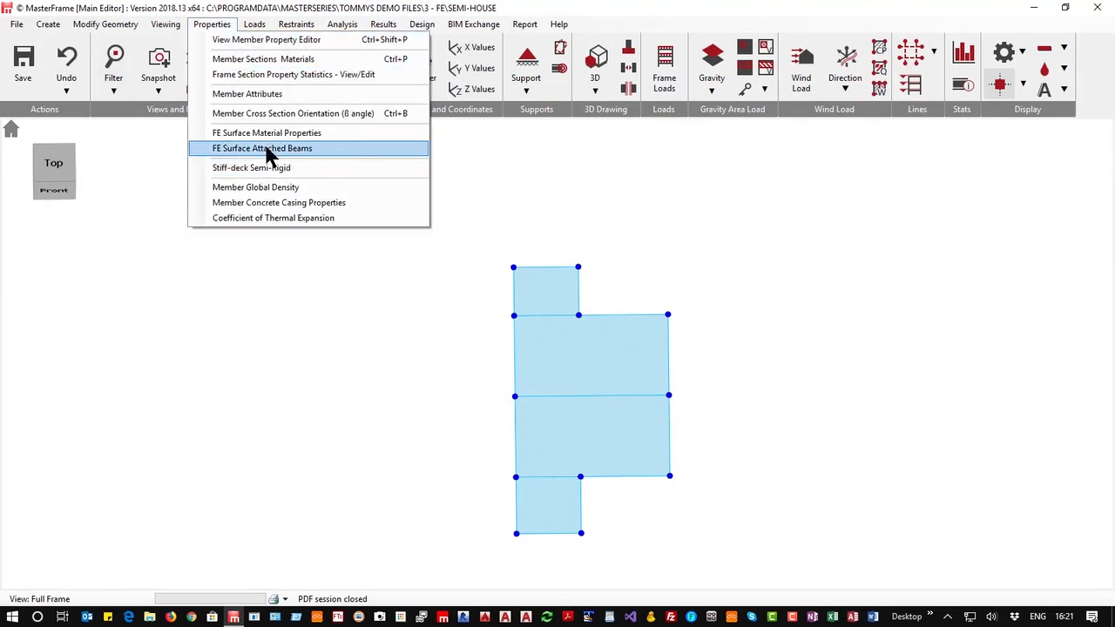
pyautogui.click(266, 149)
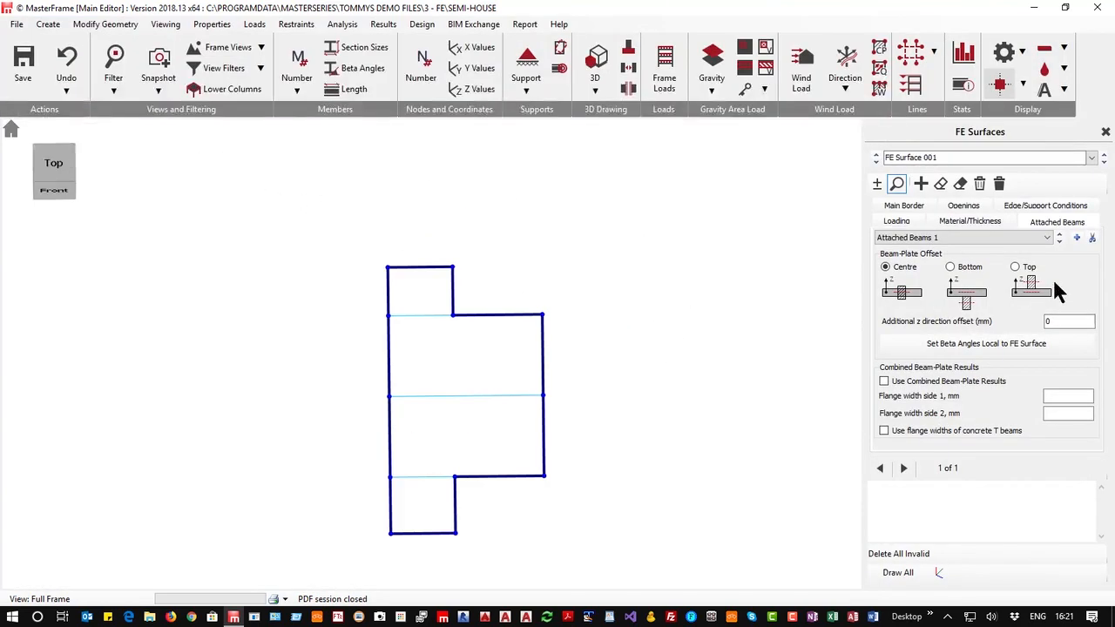
pyautogui.click(961, 270)
pyautogui.click(877, 184)
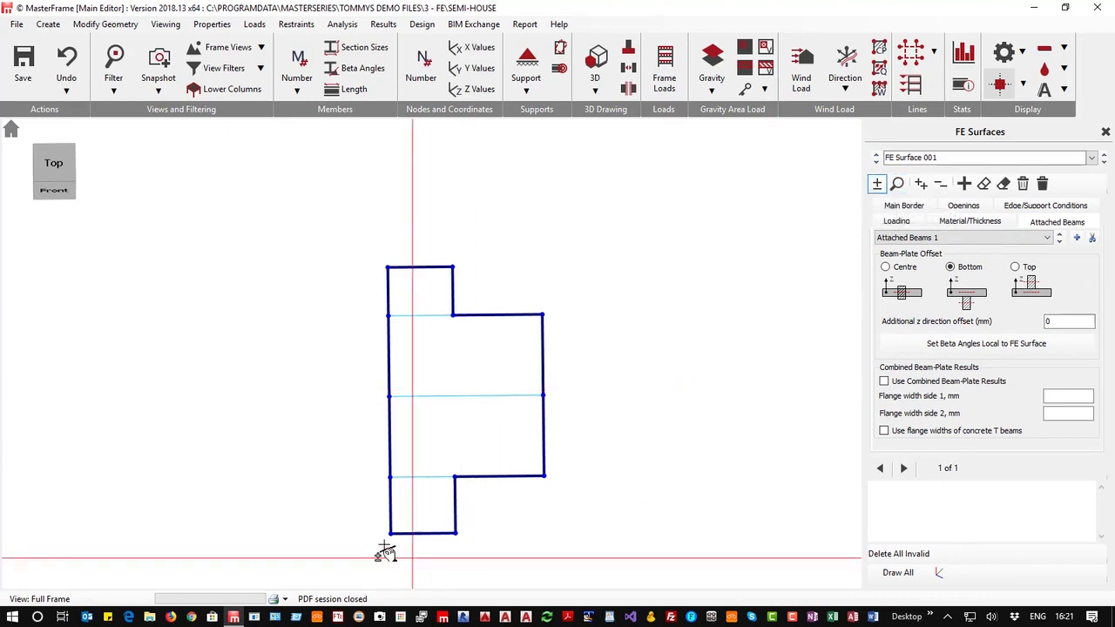
pyautogui.moveTo(360, 553); pyautogui.dragTo(601, 217)
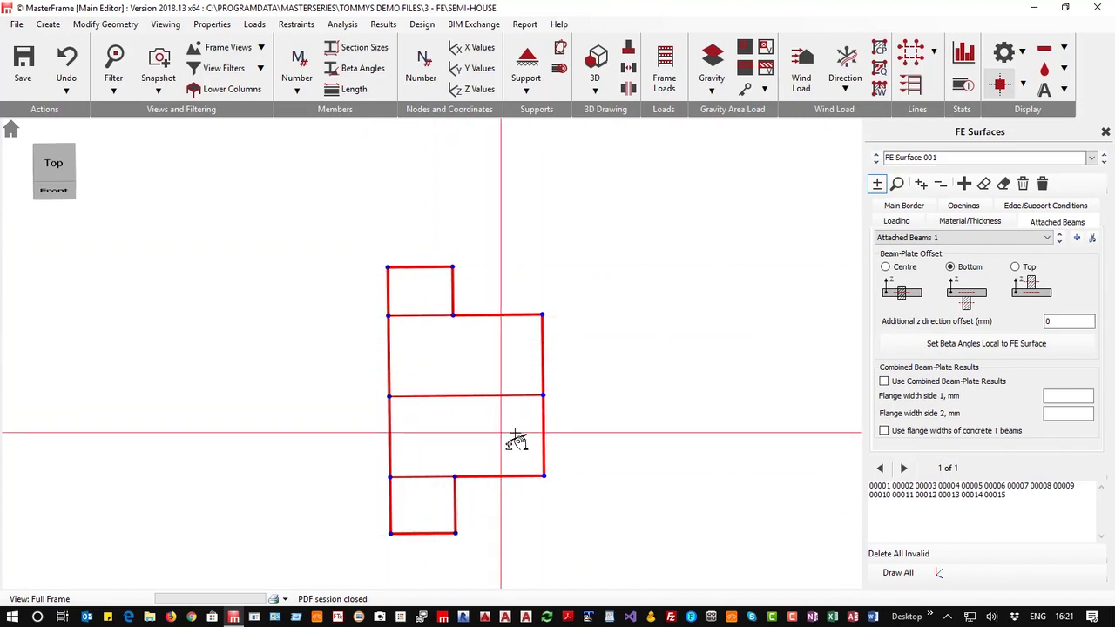
pyautogui.click(1105, 132)
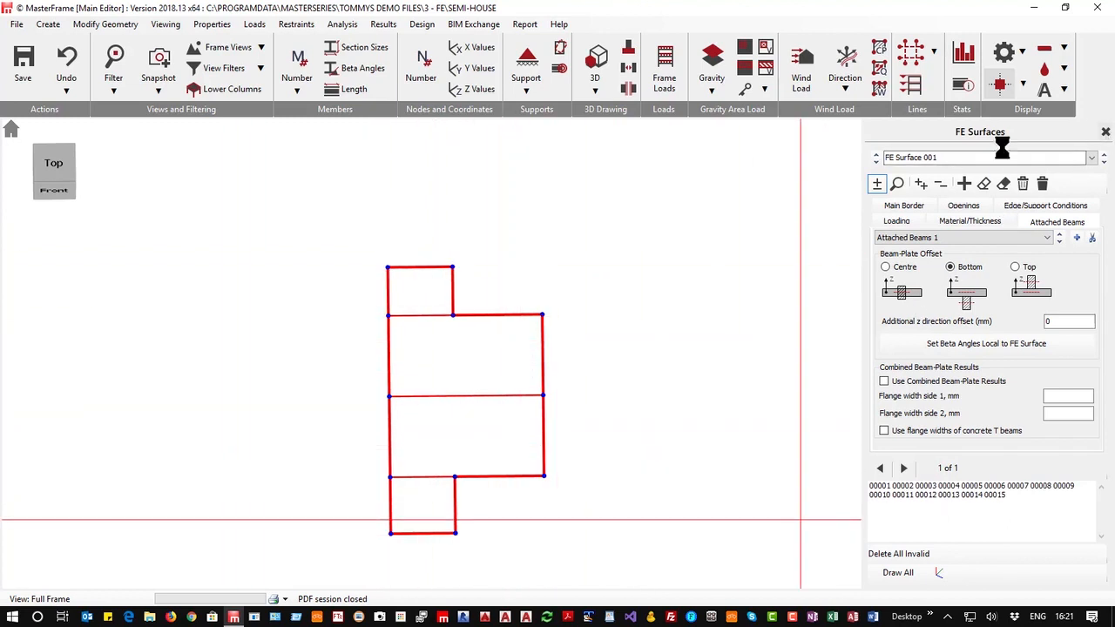
# Run the static analysis again on the slab with its attached beams
pyautogui.click(596, 57)
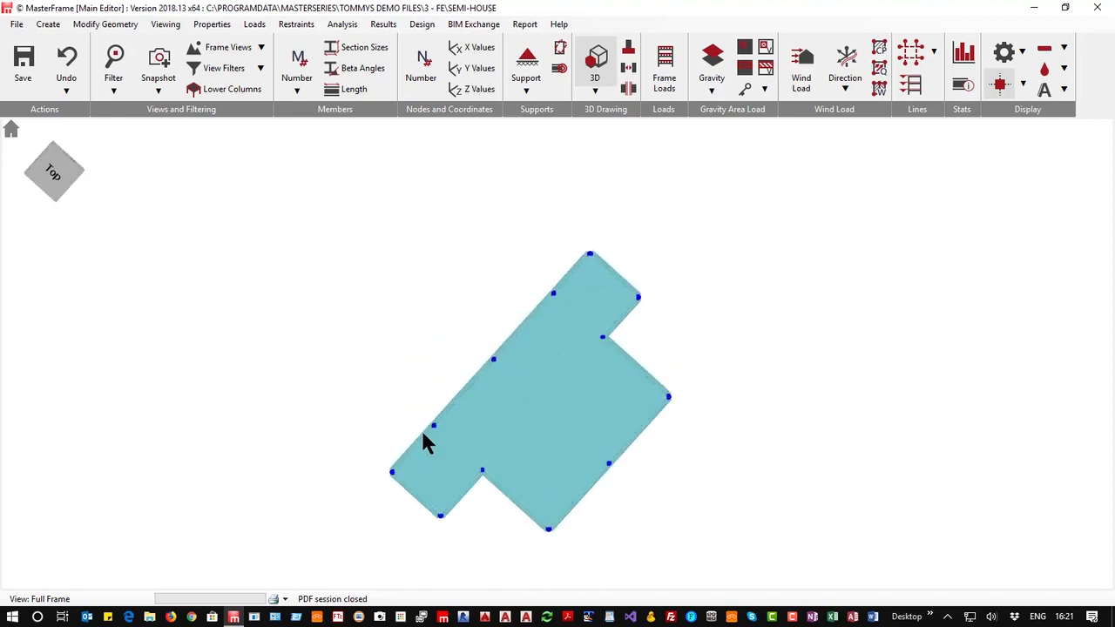
pyautogui.scroll(5, 405, 477)
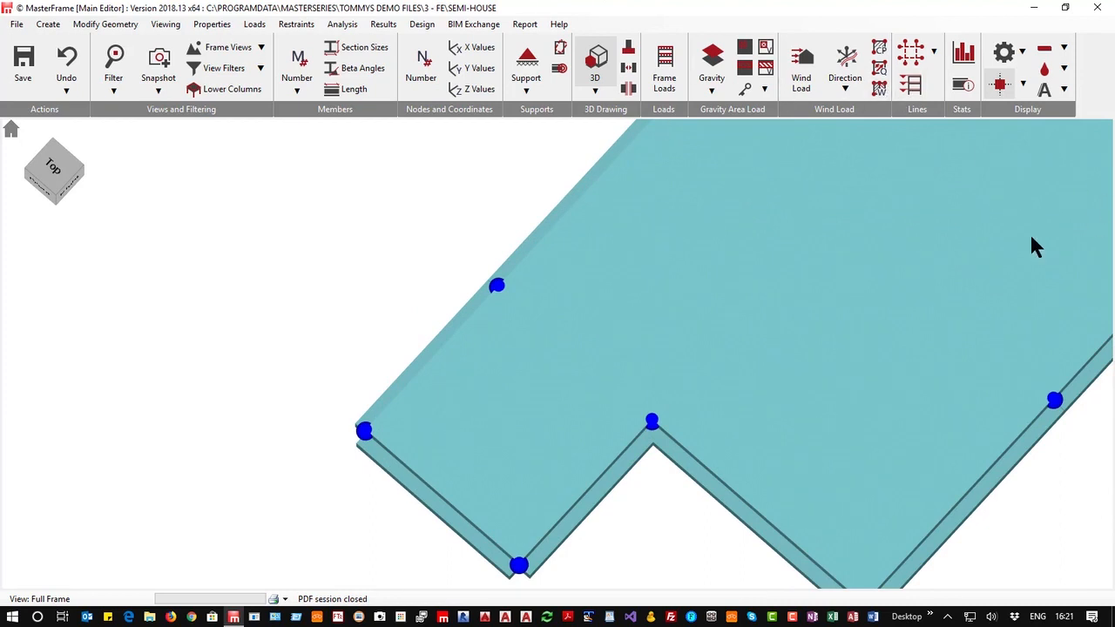
pyautogui.scroll(-5, 403, 259)
pyautogui.scroll(-1, 499, 269)
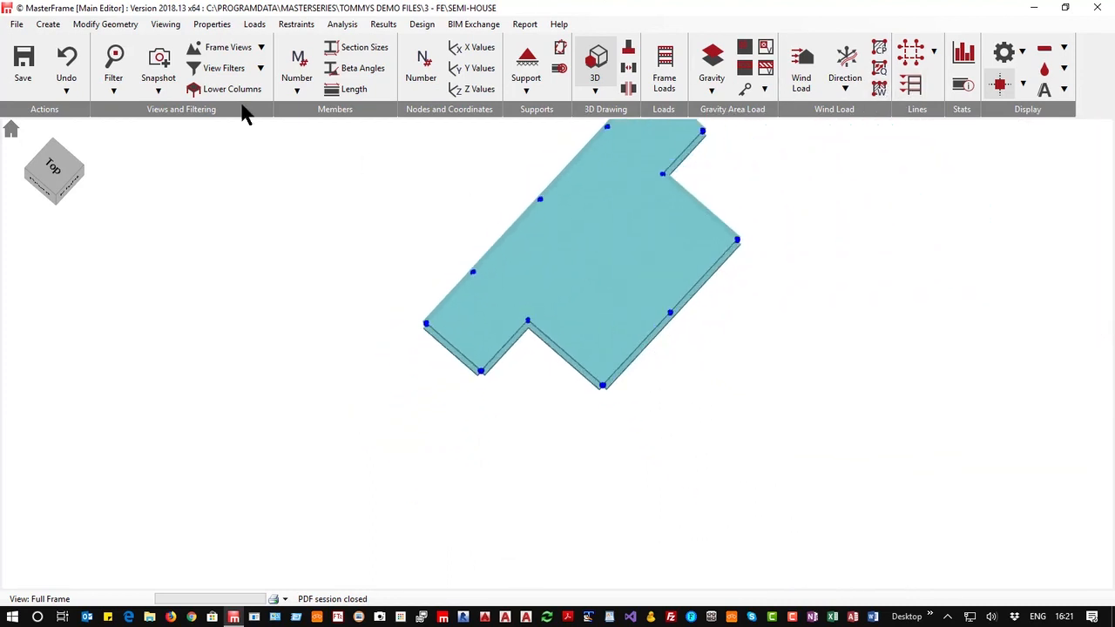
pyautogui.click(54, 197)
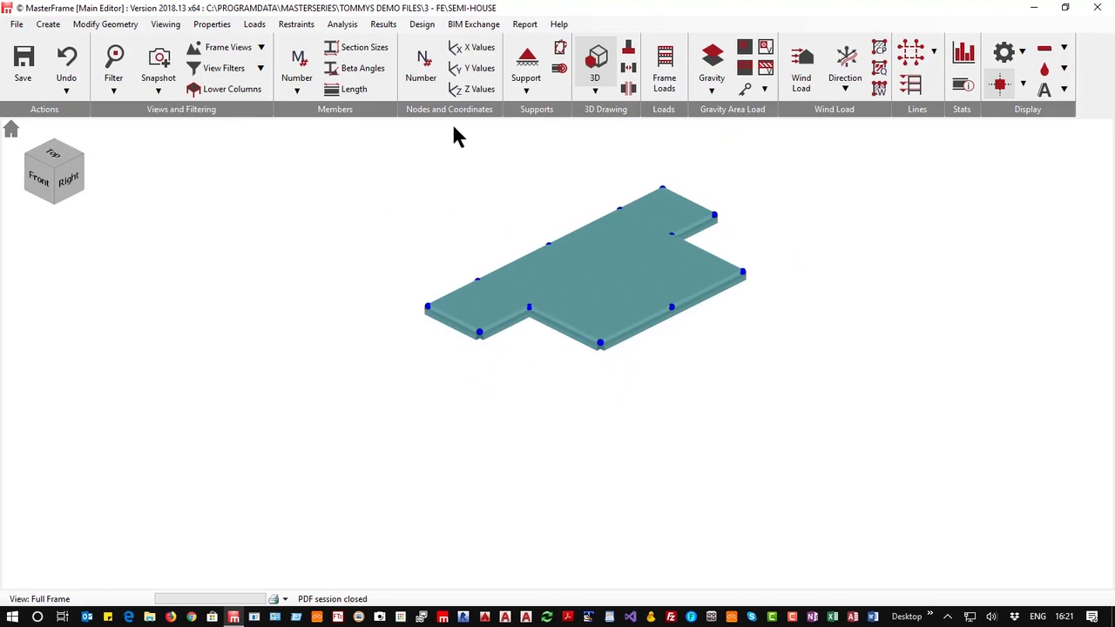
pyautogui.click(342, 24)
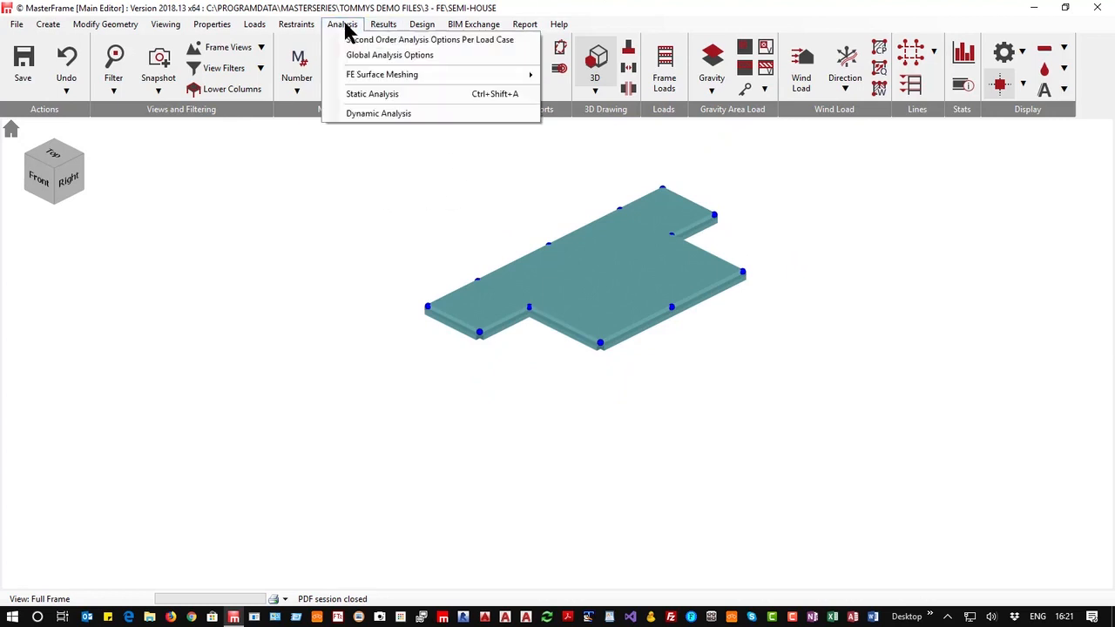
pyautogui.click(401, 93)
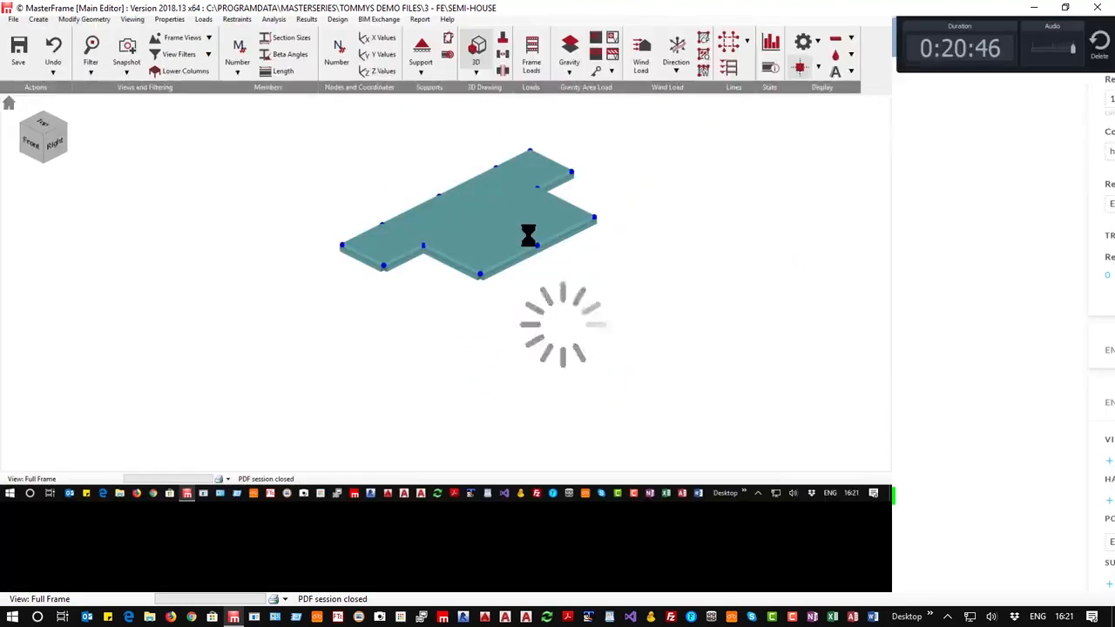
pyautogui.click(528, 340)
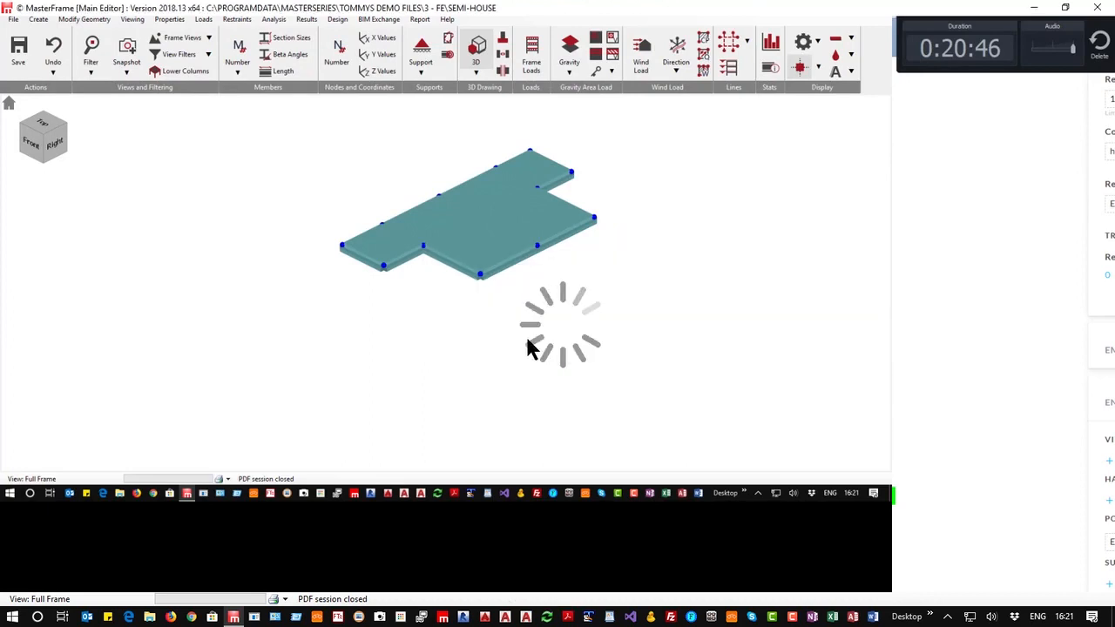
pyautogui.click(378, 387)
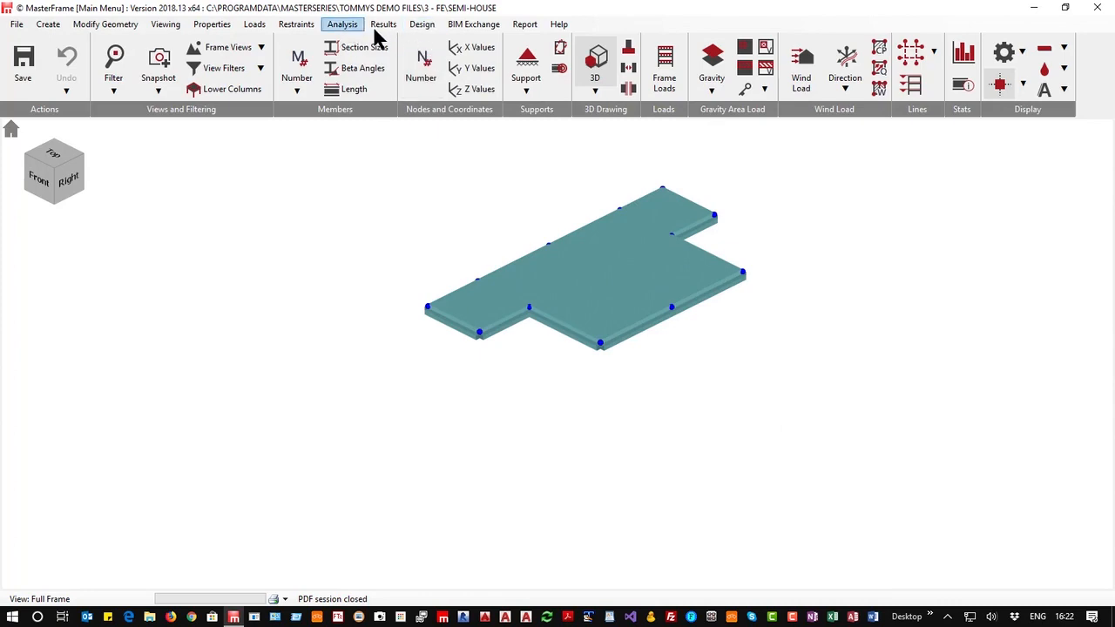
# Open the graphical analysis output and show the shell element contours in top view
pyautogui.click(381, 26)
pyautogui.click(416, 39)
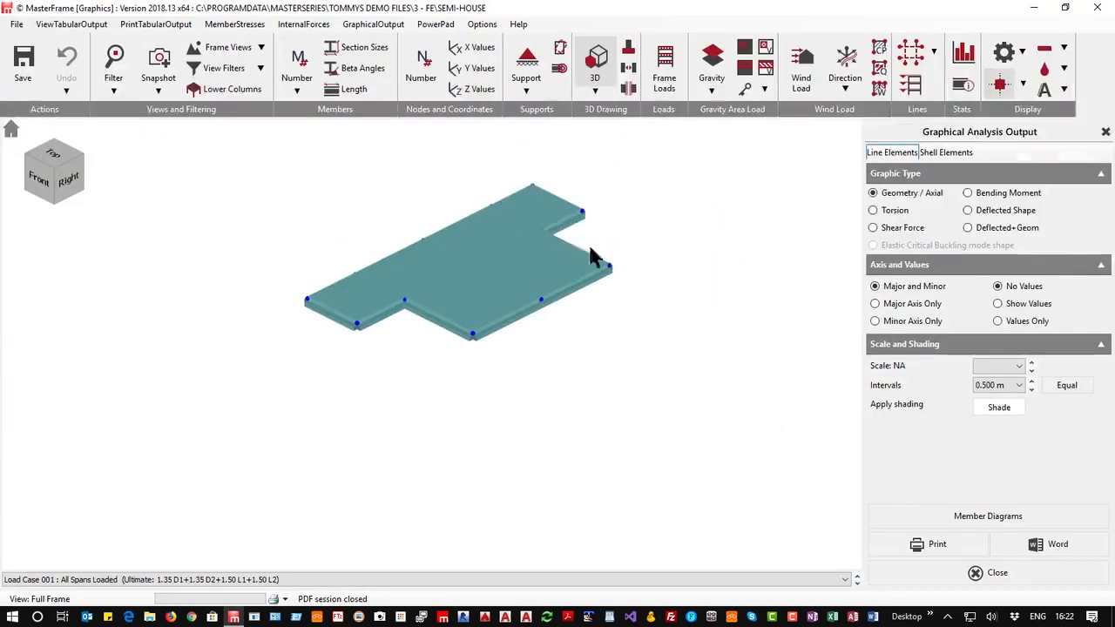
pyautogui.click(956, 157)
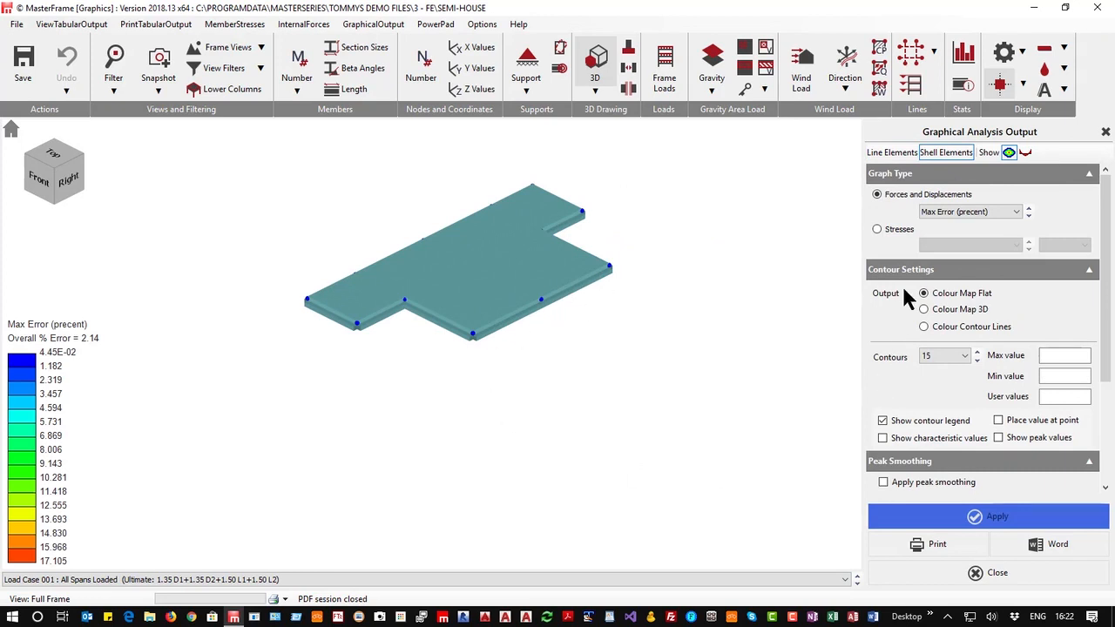
pyautogui.click(597, 65)
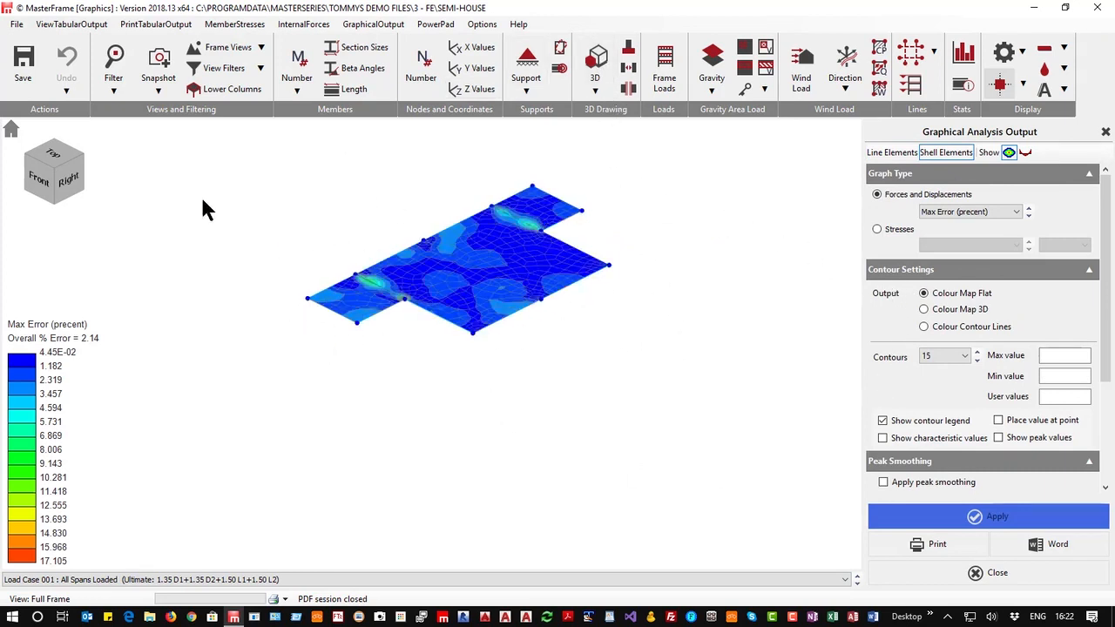
pyautogui.click(50, 157)
pyautogui.scroll(5, 340, 189)
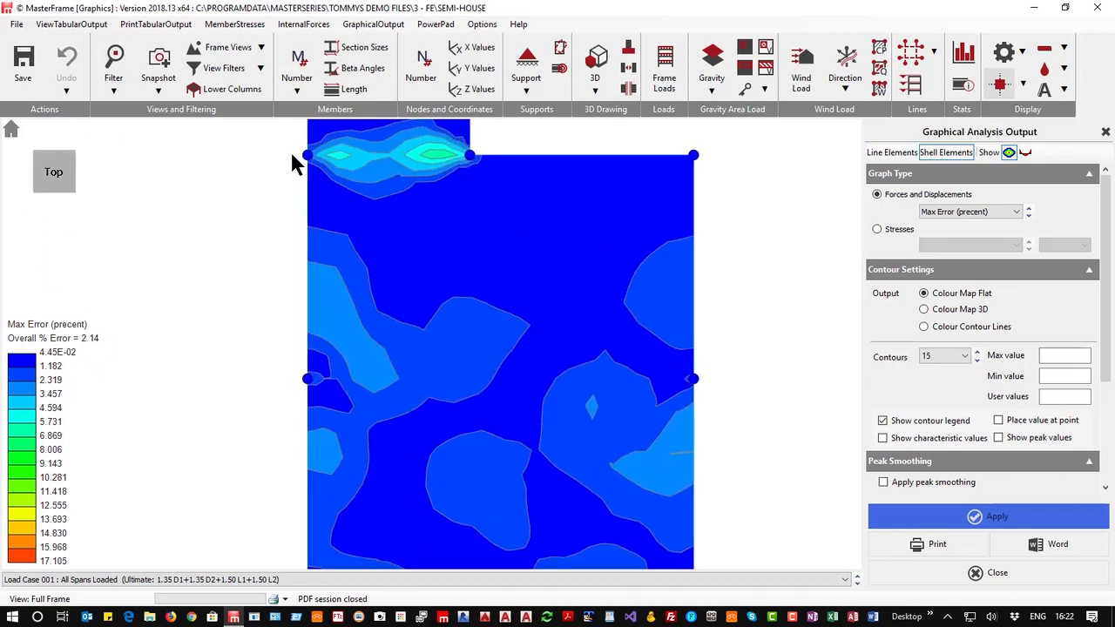
pyautogui.scroll(-3, 410, 212)
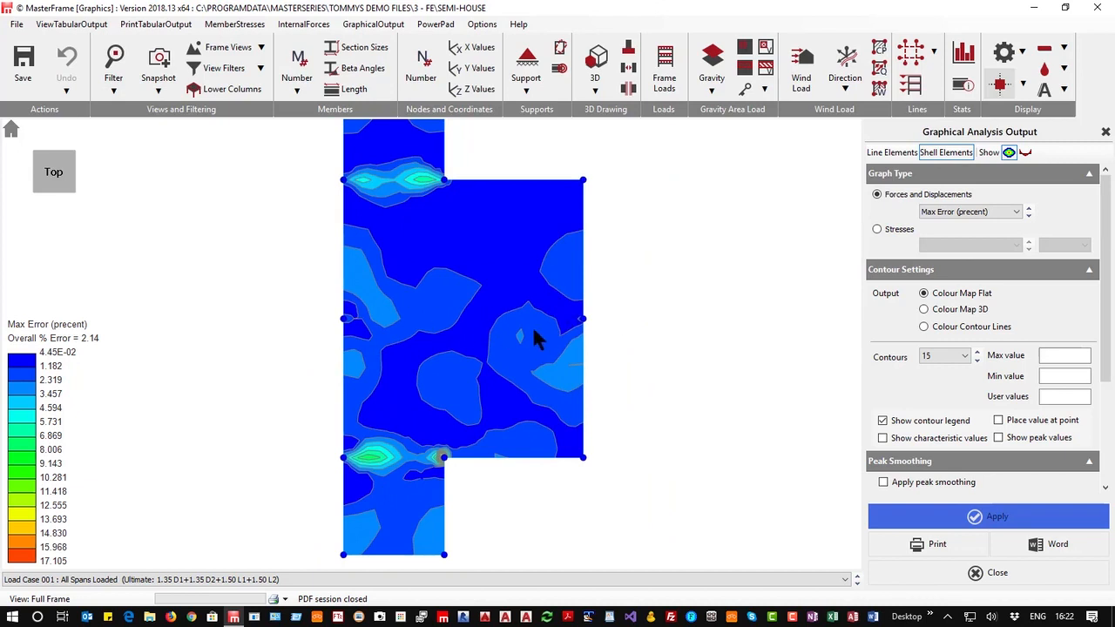
# Show the Y displ. (mm) contour for the shell elements
pyautogui.click(973, 213)
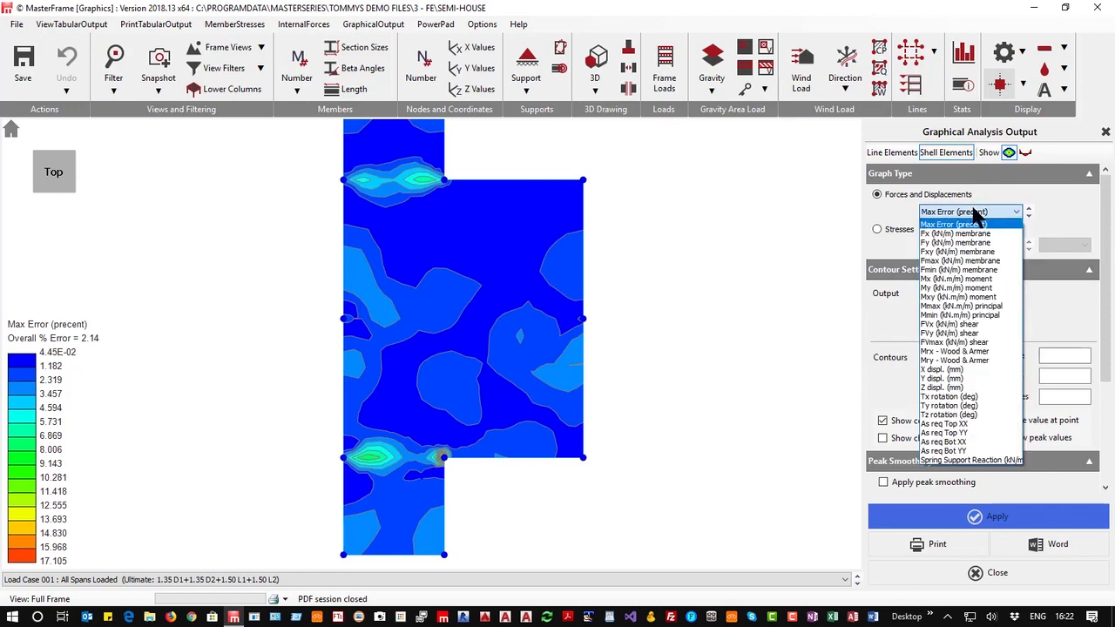
pyautogui.click(936, 380)
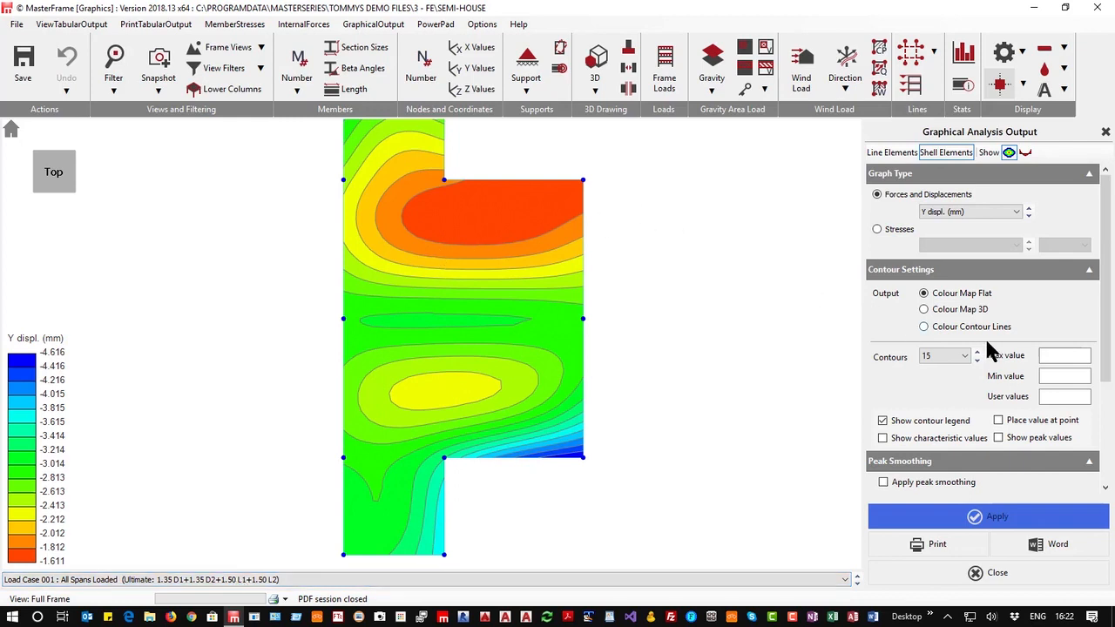
pyautogui.scroll(-2, 741, 383)
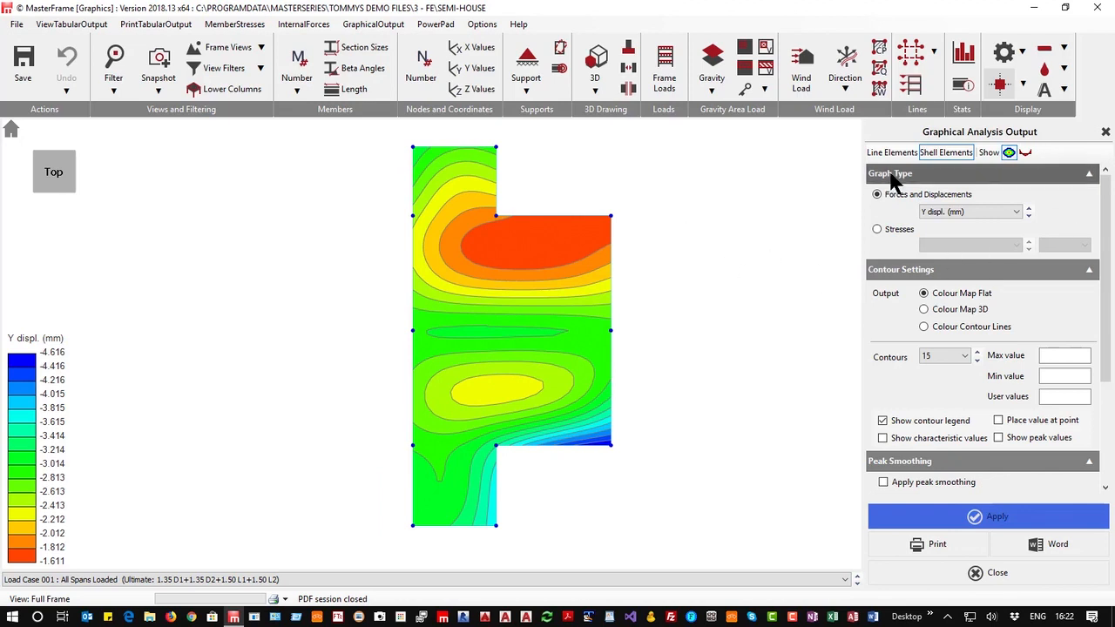
# Display the Mx, My and Mxy moment contours for the shell elements in turn
pyautogui.click(1015, 212)
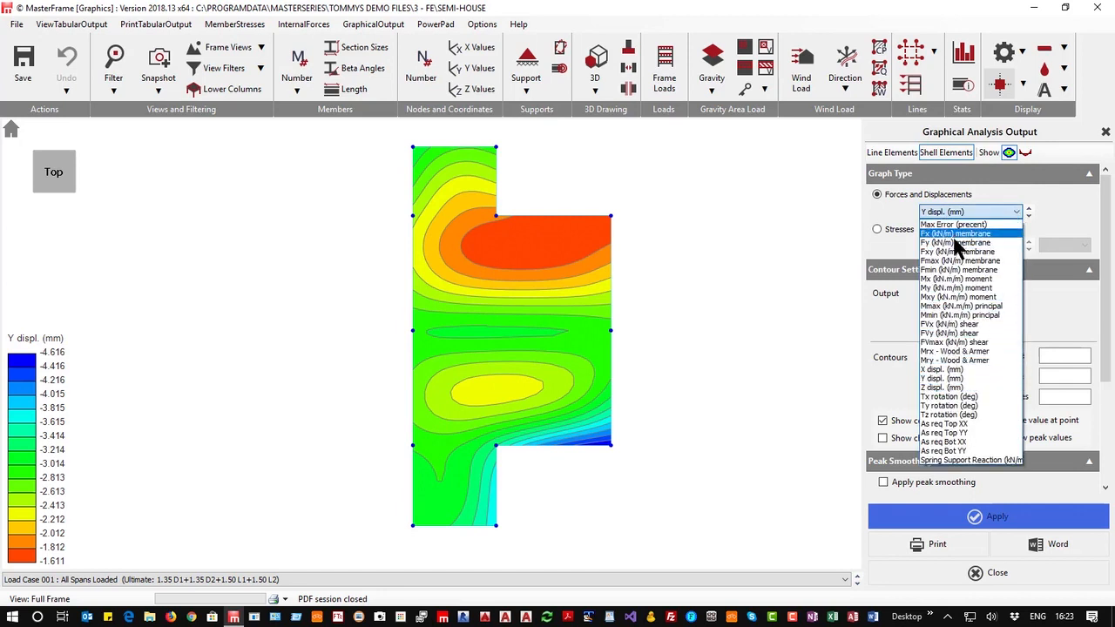
pyautogui.click(957, 278)
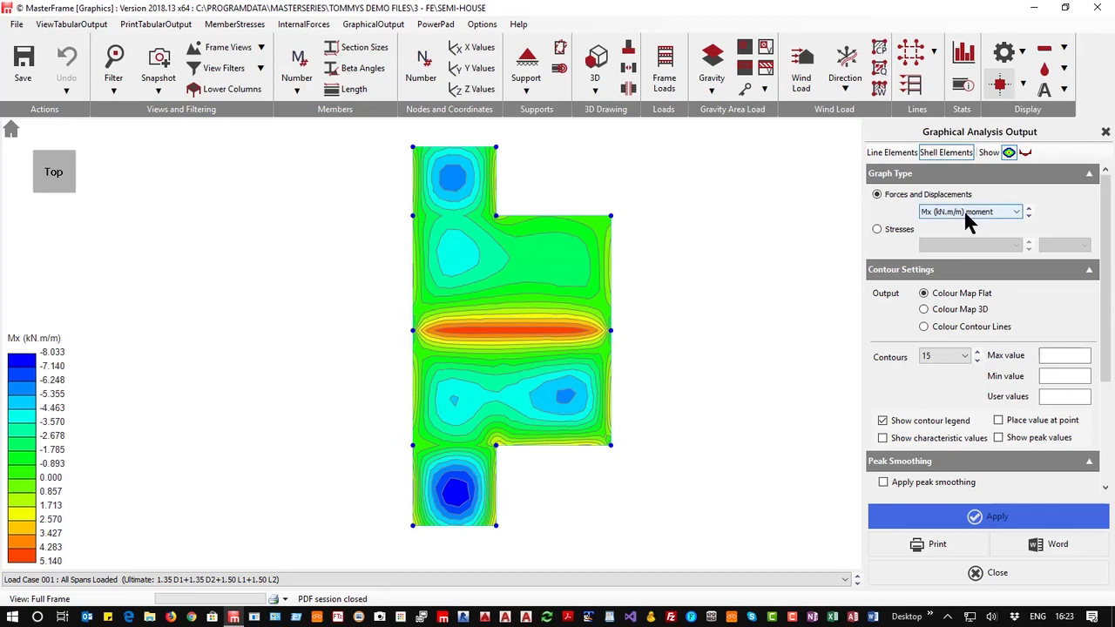
pyautogui.click(1028, 216)
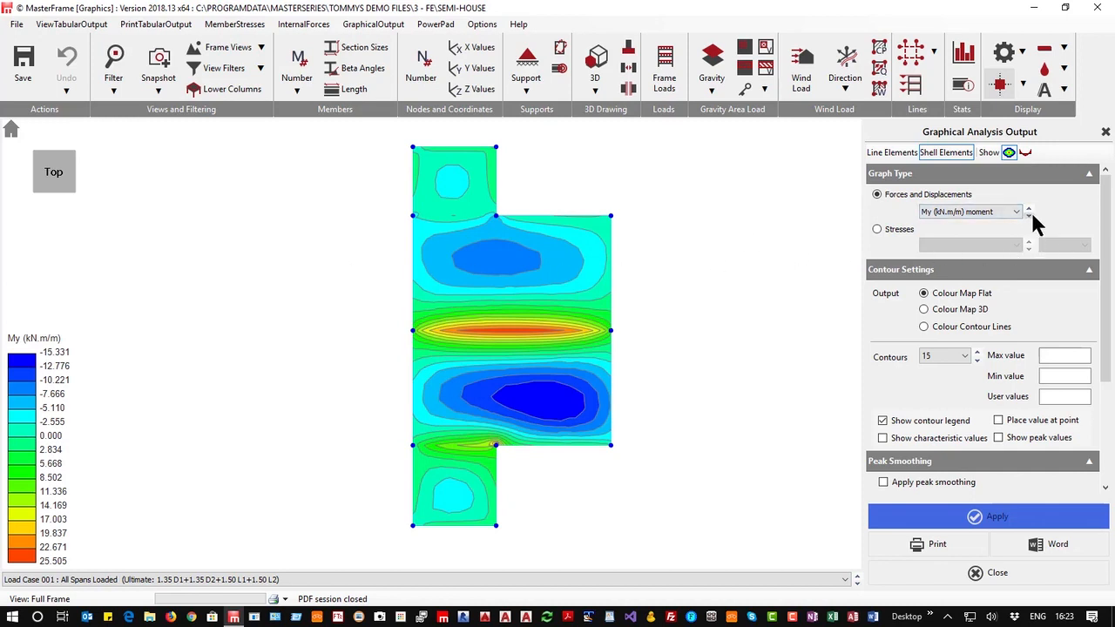
pyautogui.click(1030, 216)
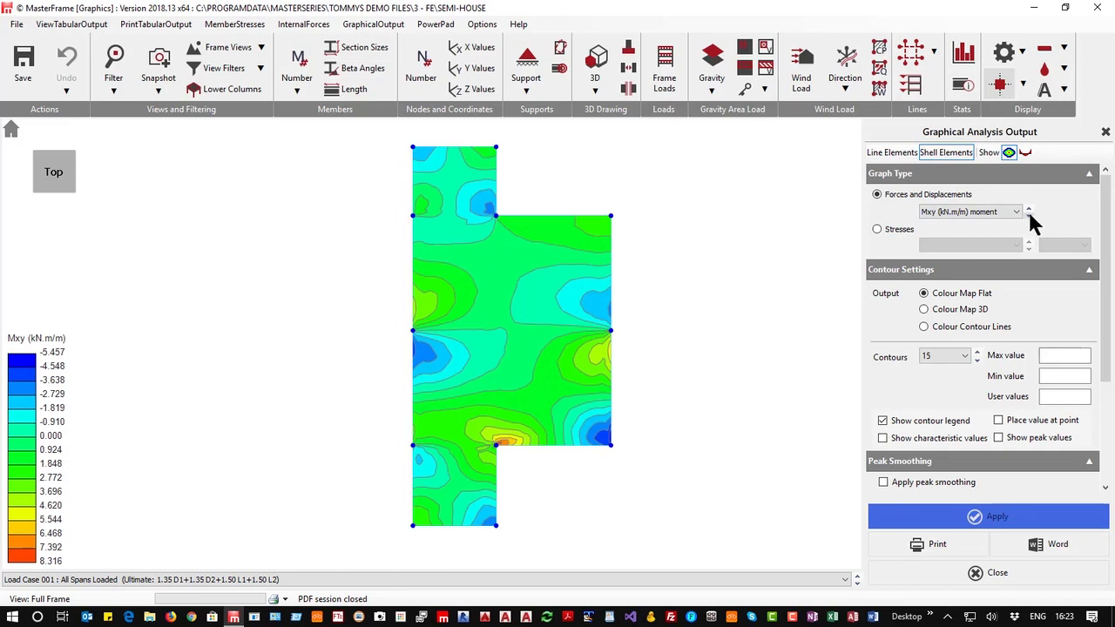
# Show the Mrx - Wood & Armer moment contour for the shell elements
pyautogui.click(990, 213)
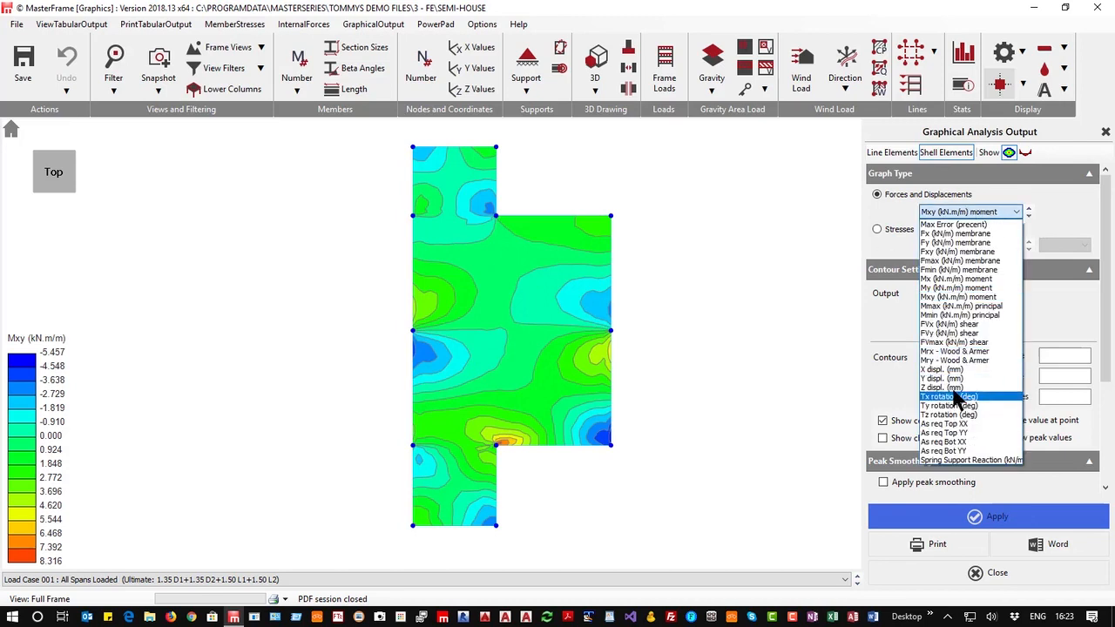
pyautogui.click(957, 353)
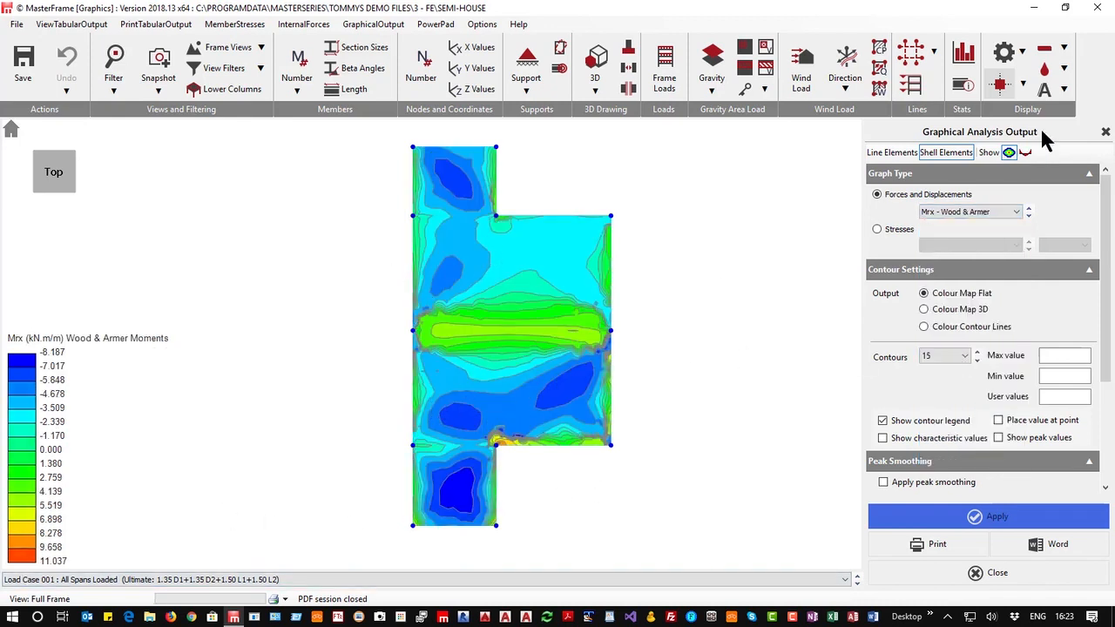
pyautogui.scroll(1, 501, 403)
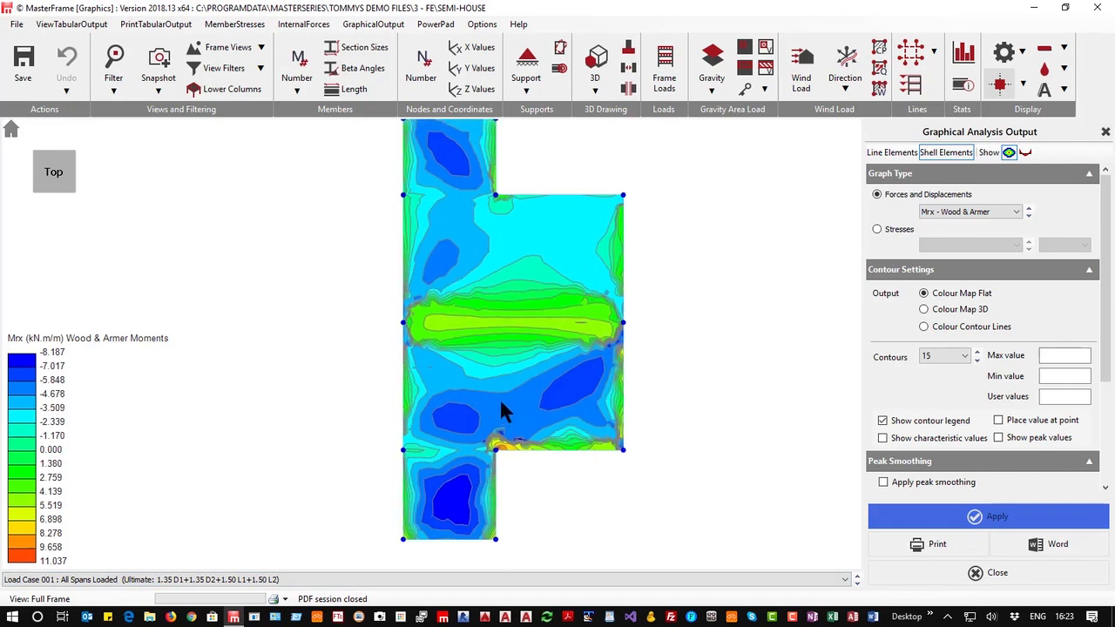
pyautogui.scroll(2, 499, 397)
pyautogui.scroll(3, 726, 291)
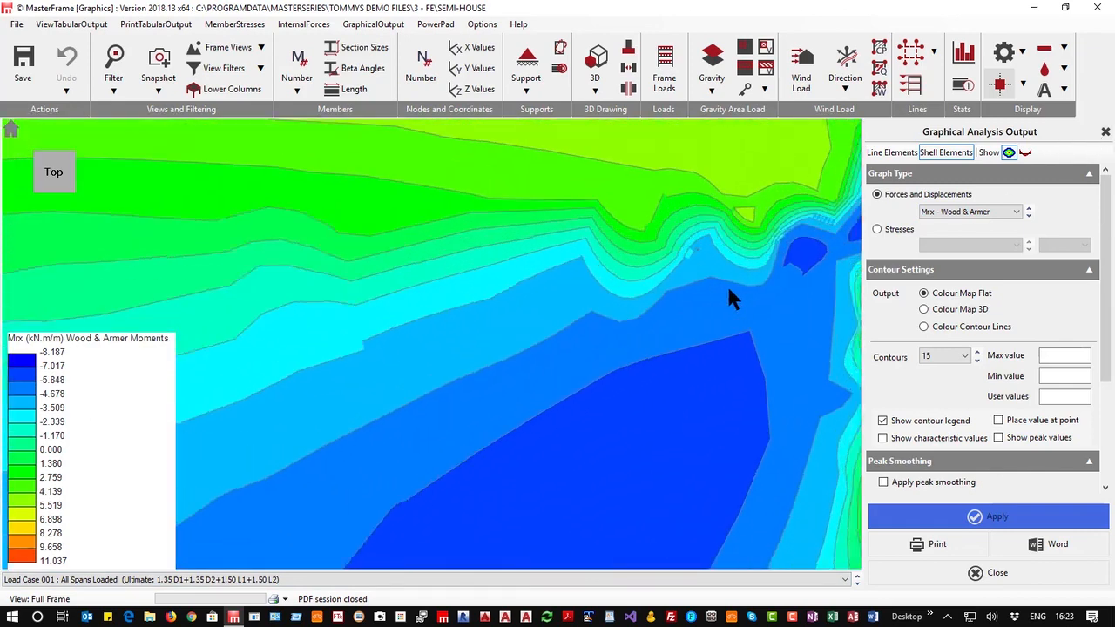
pyautogui.scroll(-2, 637, 279)
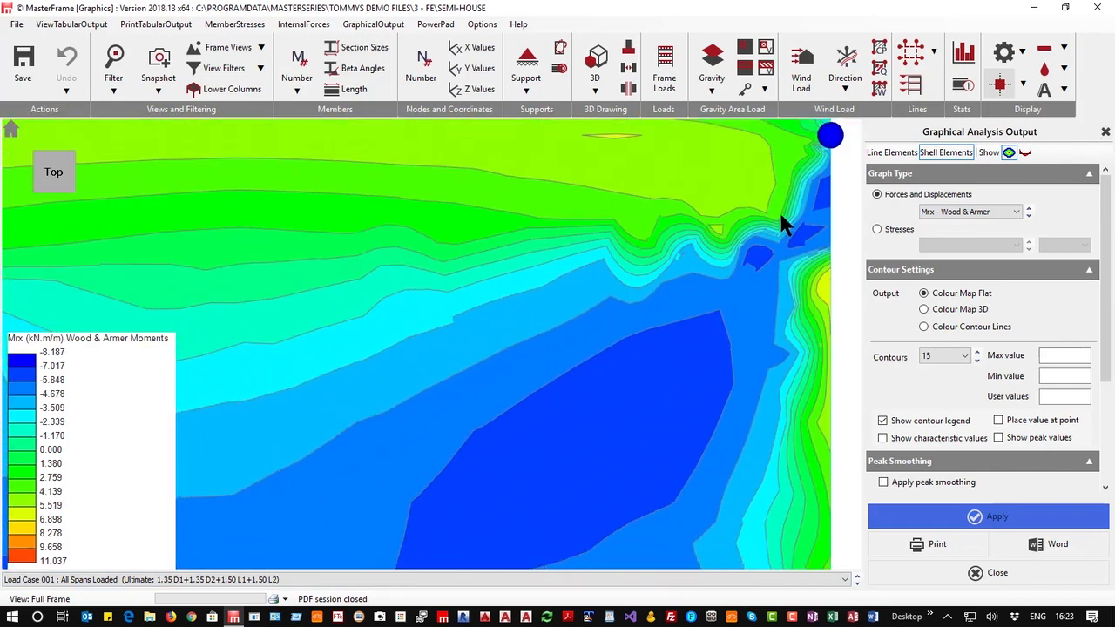
# Set the number of contours to 3
pyautogui.click(941, 352)
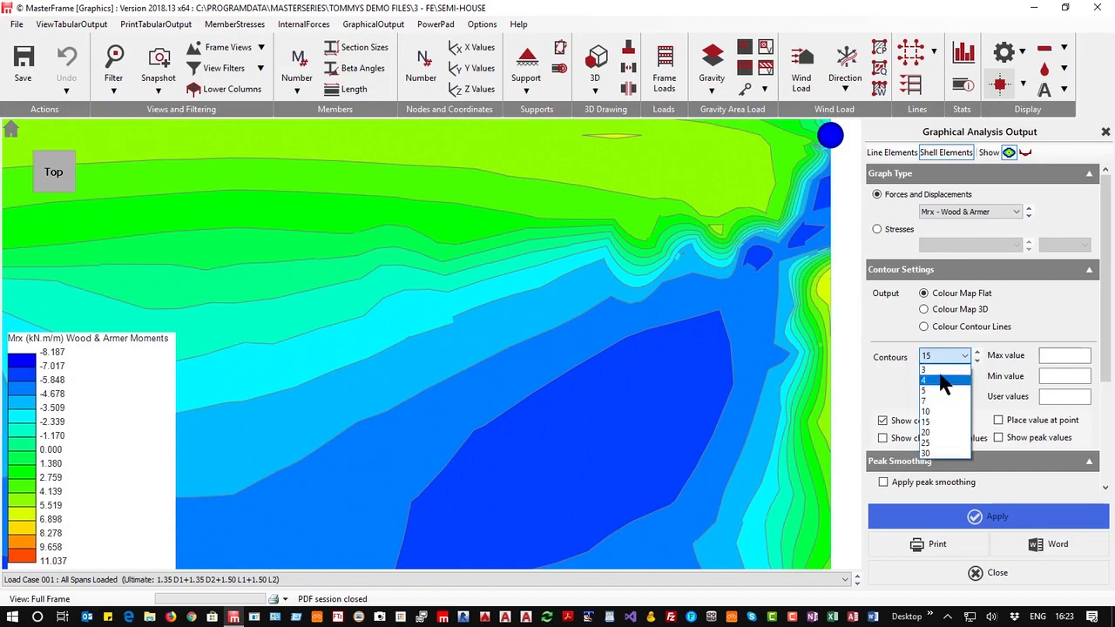
pyautogui.click(937, 370)
pyautogui.scroll(-4, 614, 320)
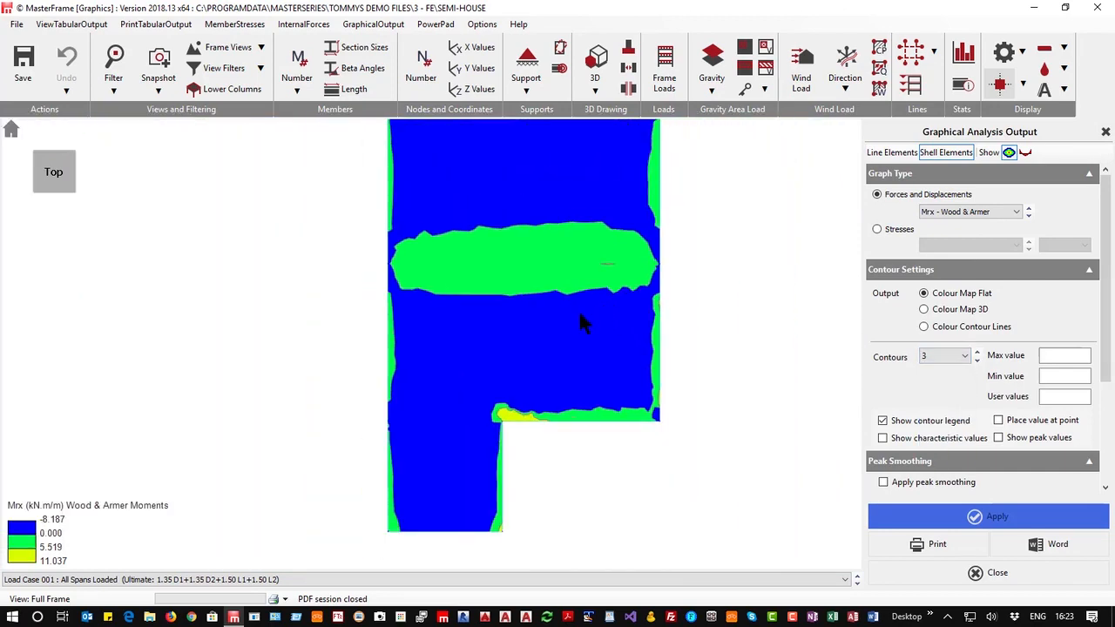
# Set the number of contours to 10, then close the graphical analysis output
pyautogui.click(977, 353)
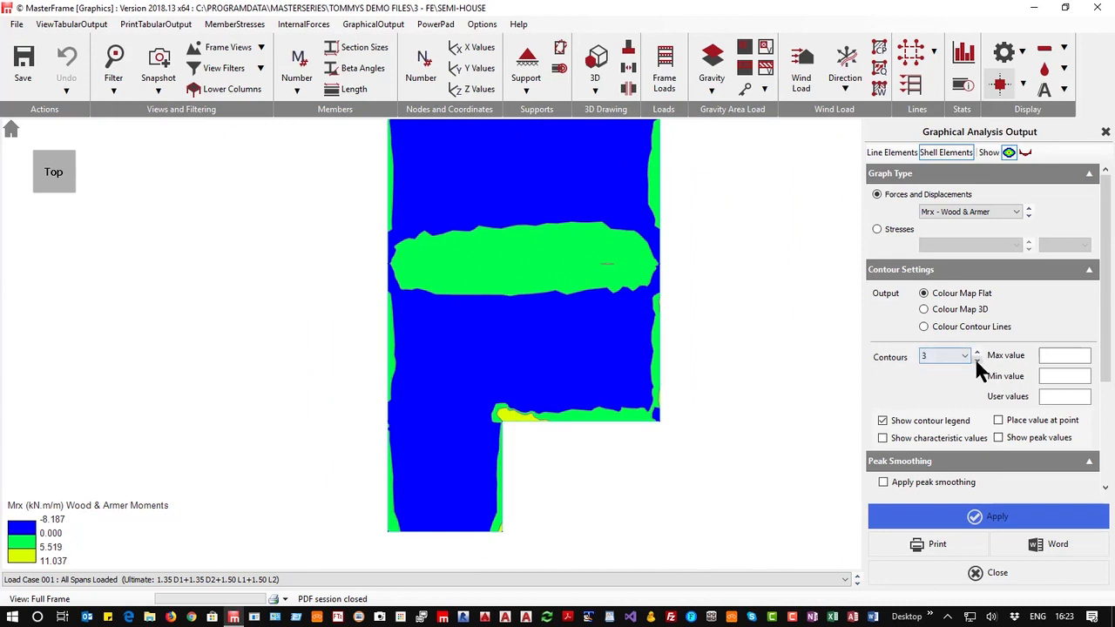
pyautogui.click(976, 356)
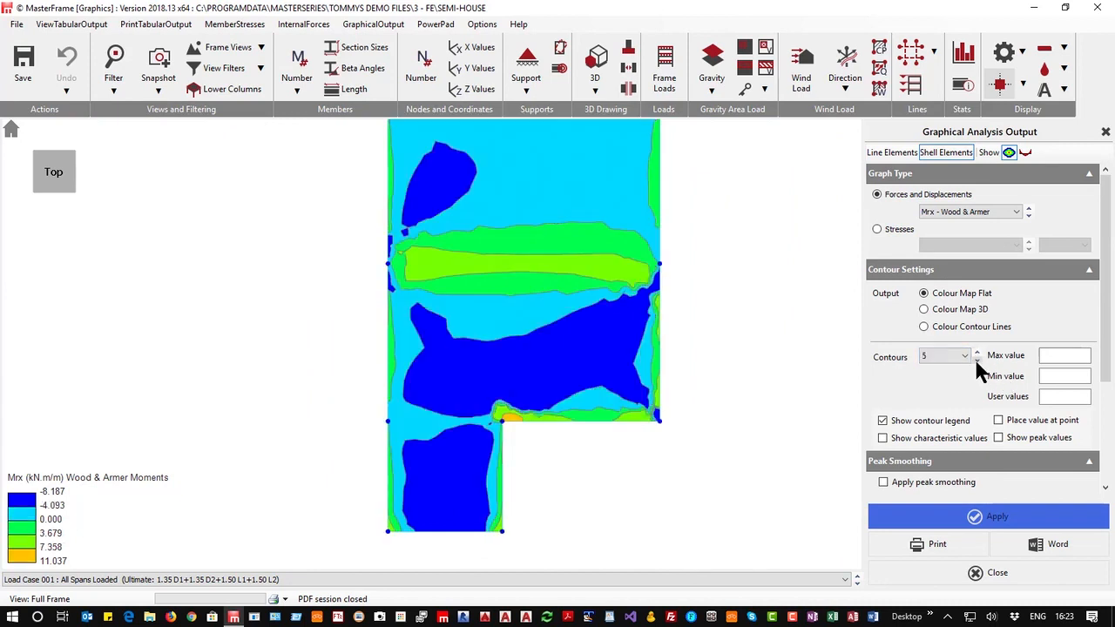
pyautogui.click(975, 357)
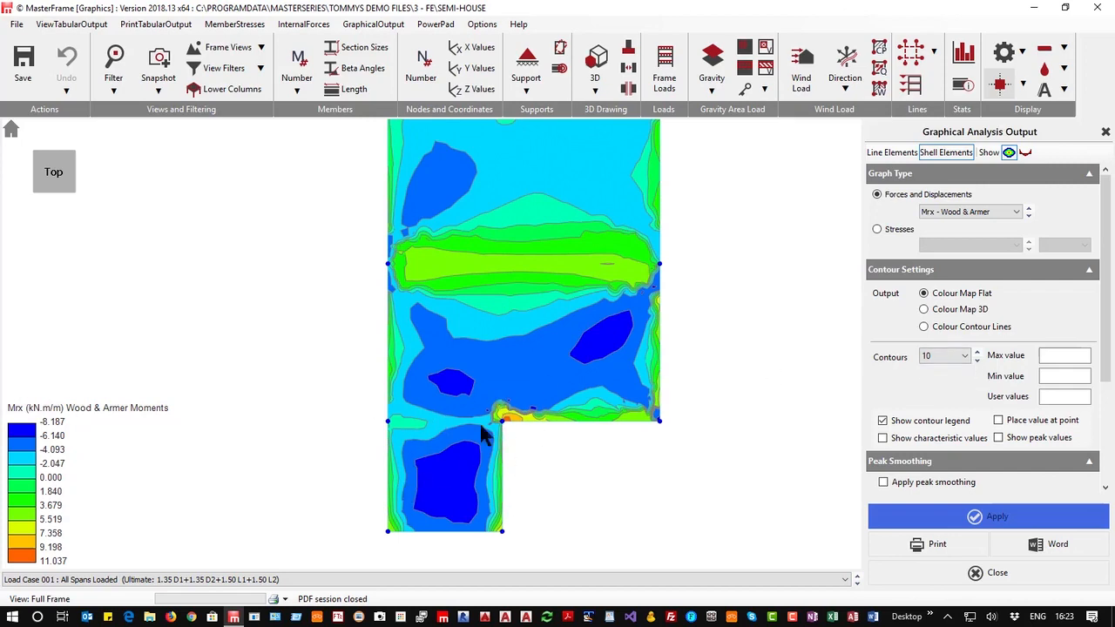
pyautogui.scroll(4, 504, 423)
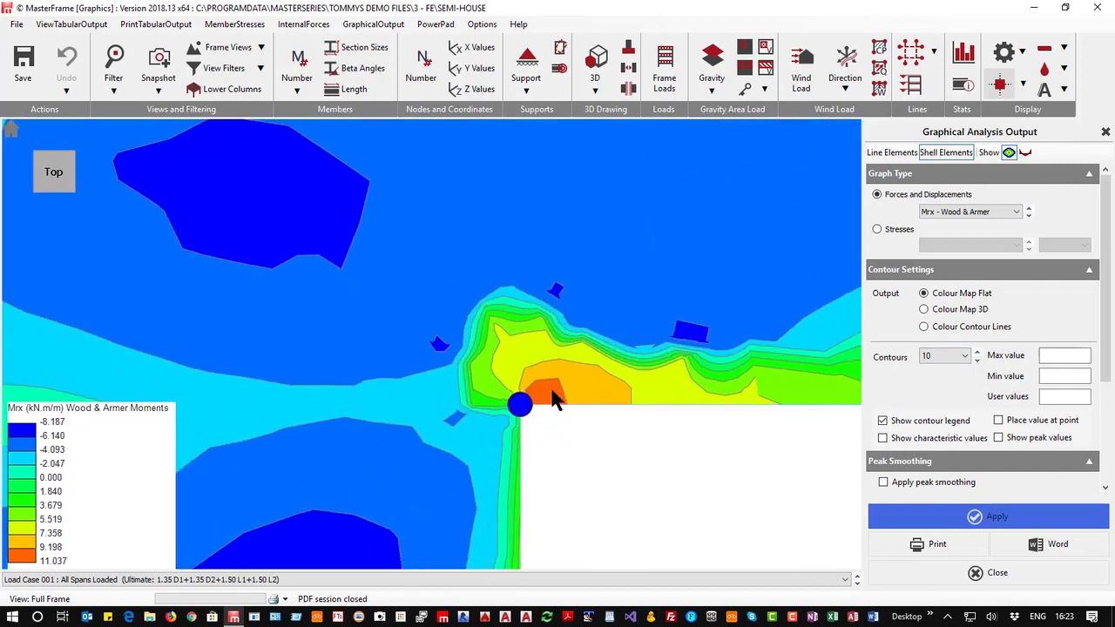
pyautogui.scroll(-4, 522, 402)
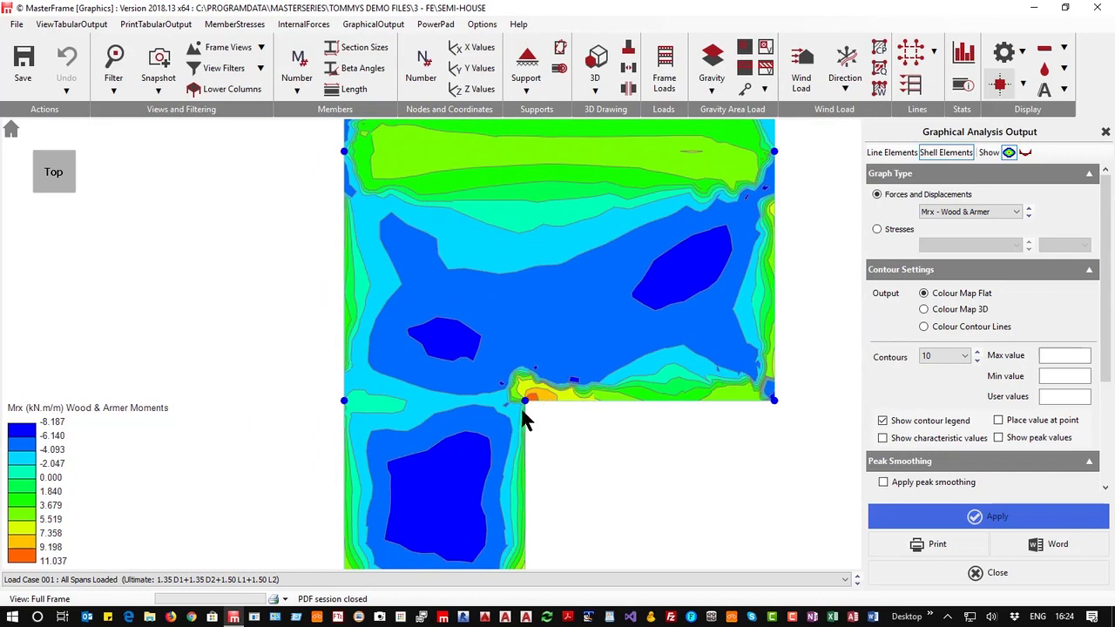
pyautogui.scroll(-5, 523, 418)
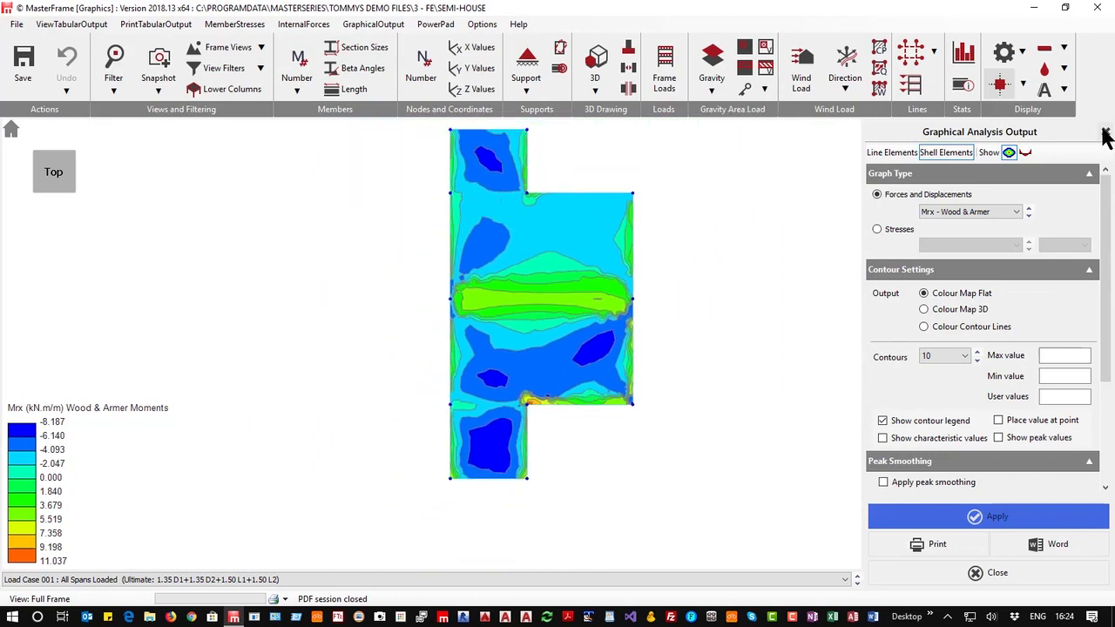
pyautogui.click(1107, 133)
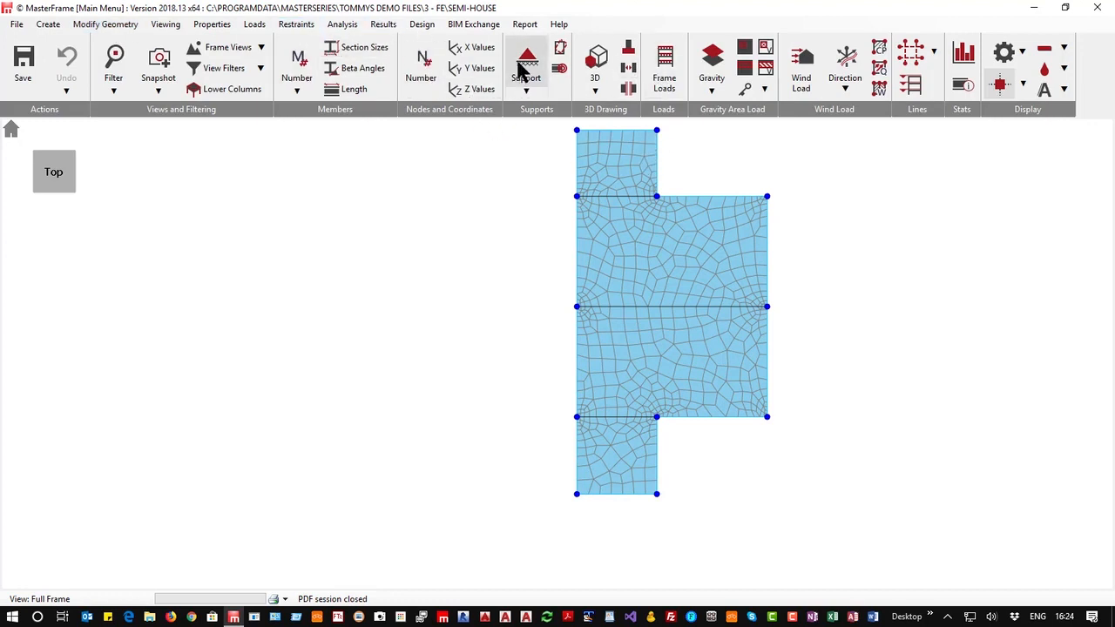
# Display the frame load diagram in an isometric view and step through the load cases up to 006 Alternate Spans 2
pyautogui.click(665, 60)
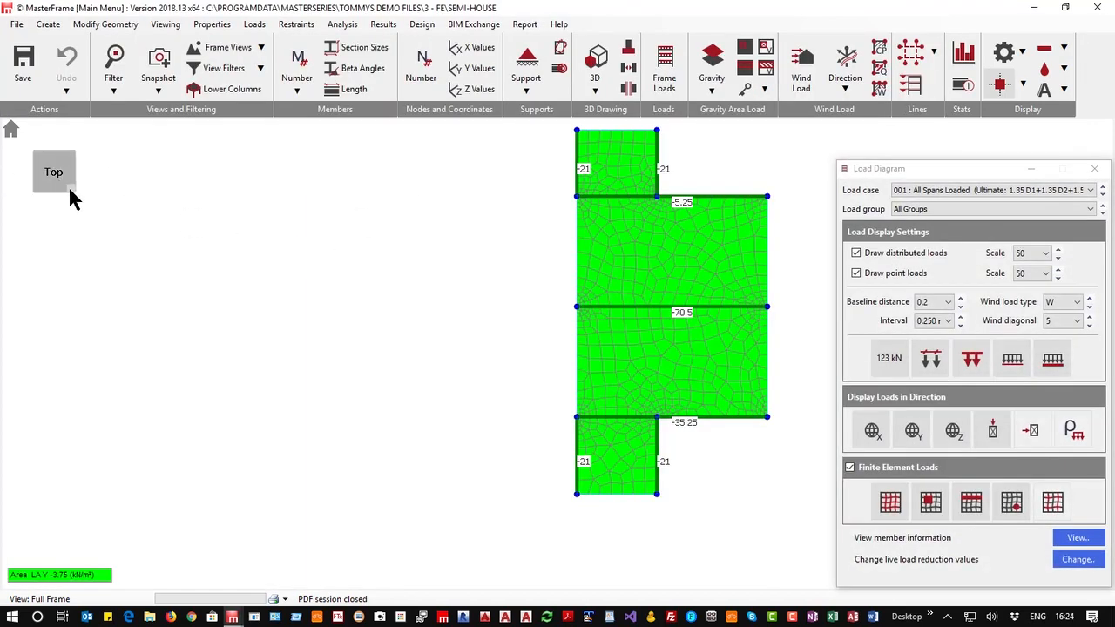
pyautogui.click(70, 190)
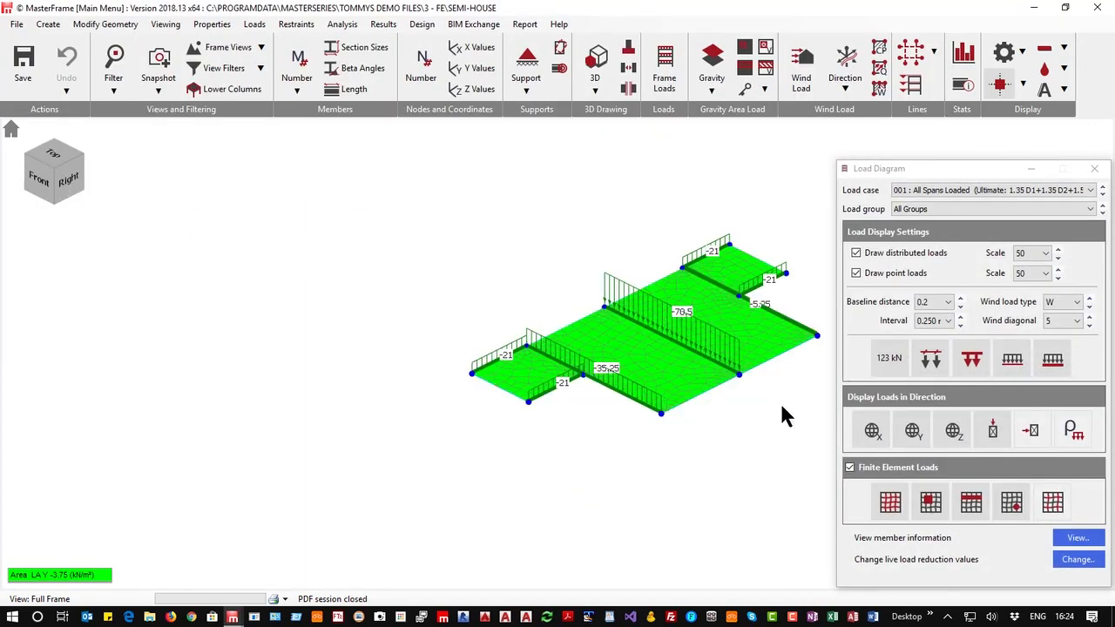
pyautogui.scroll(5, 796, 355)
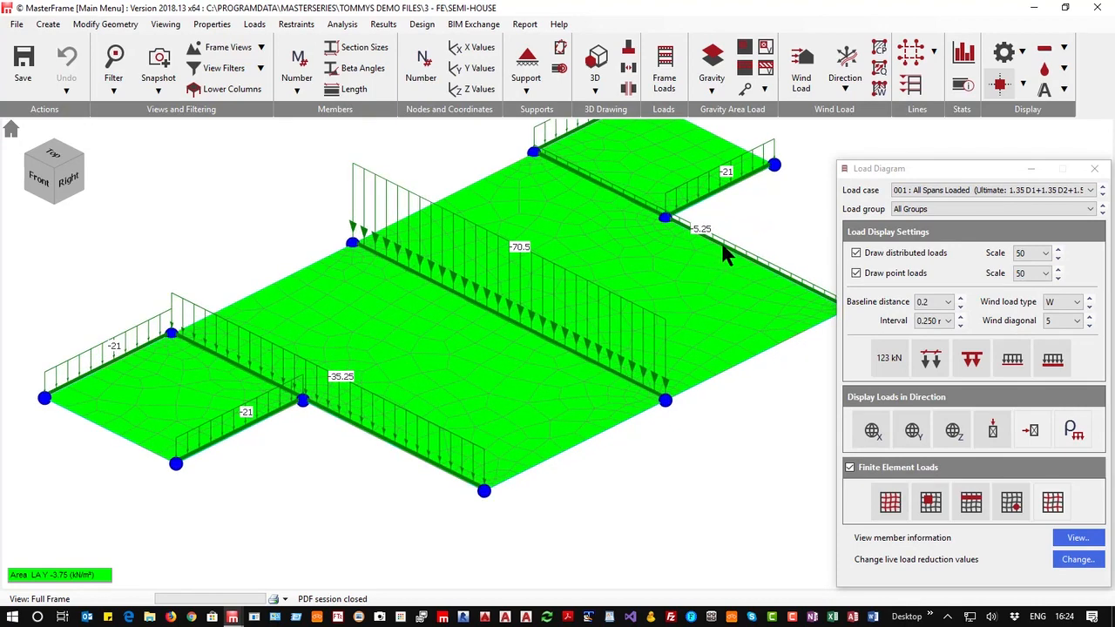
pyautogui.scroll(-2, 721, 242)
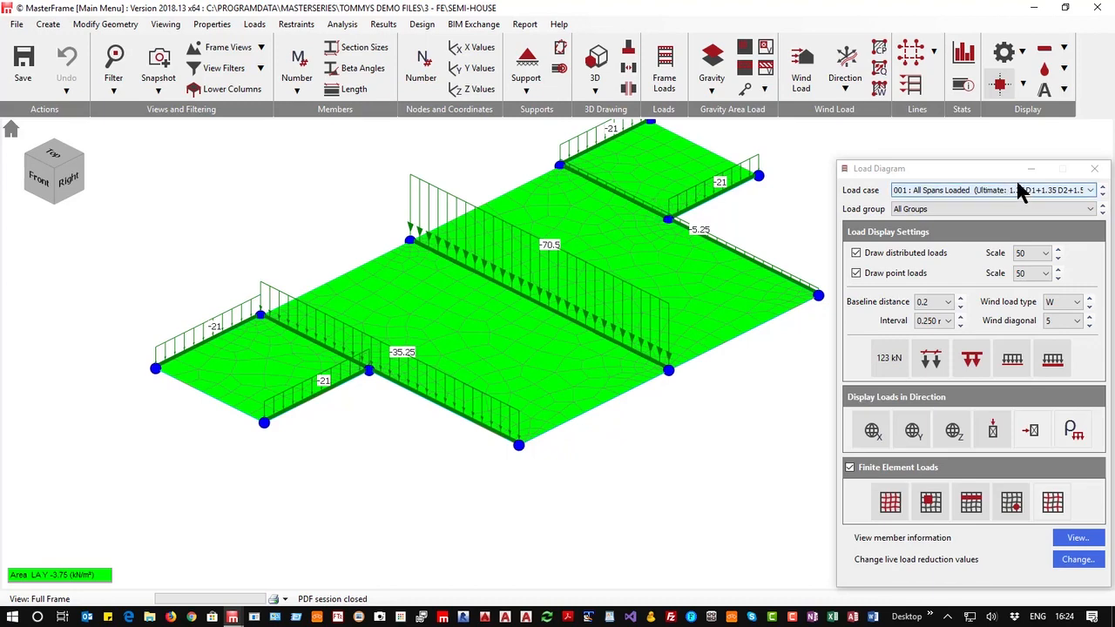
pyautogui.click(1101, 196)
pyautogui.click(1102, 196)
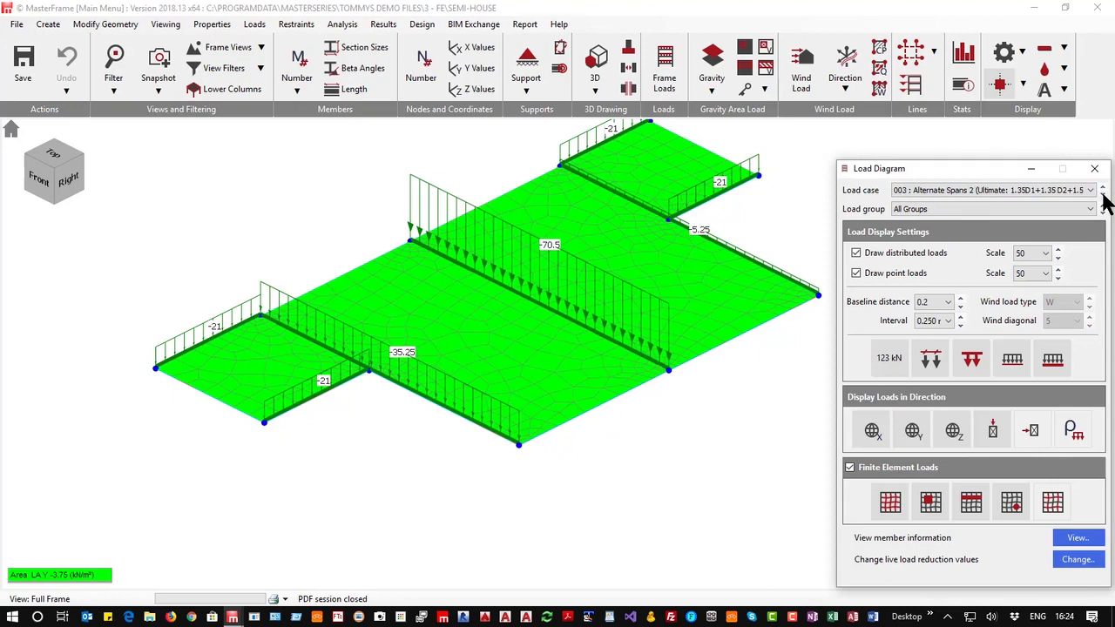
pyautogui.click(1102, 196)
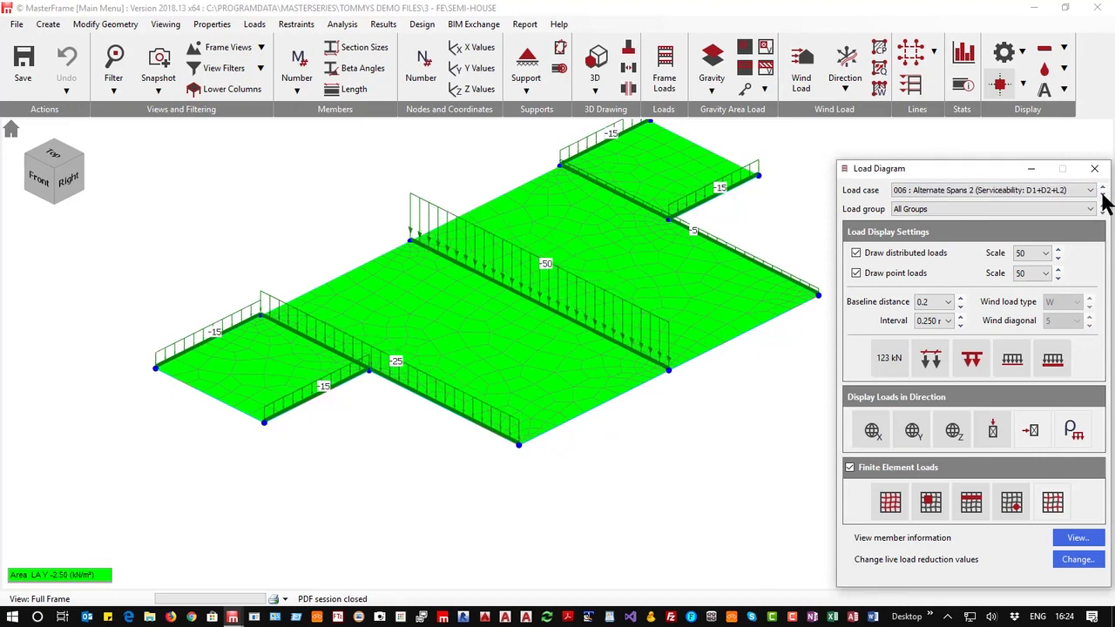
pyautogui.click(1094, 168)
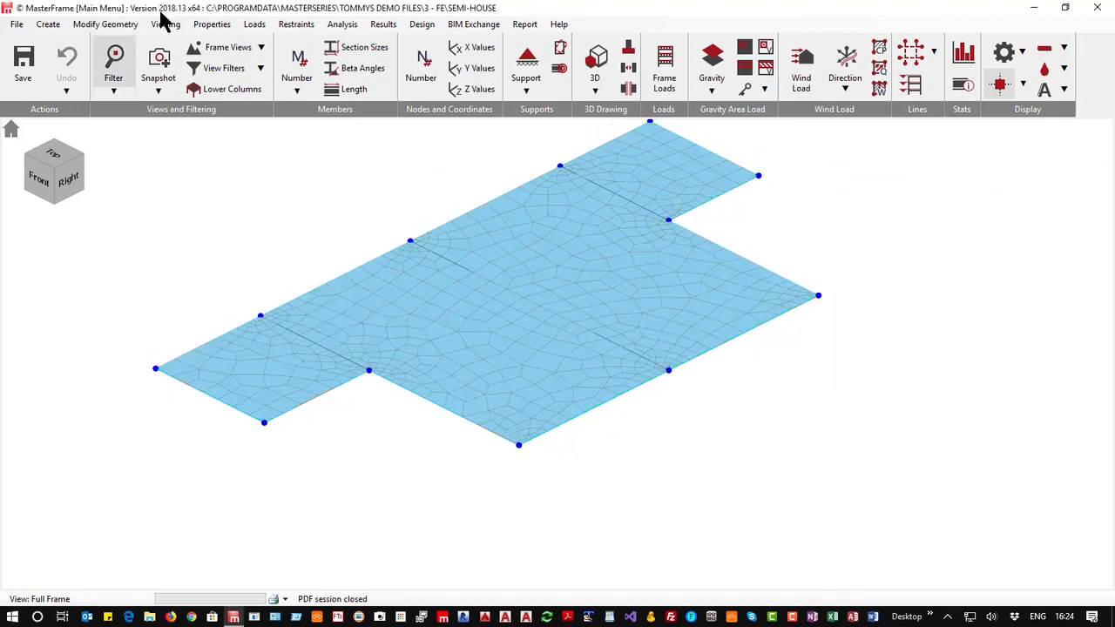
# Open the FE surface loads and step through the applied loads list of FE Surface 001
pyautogui.click(214, 26)
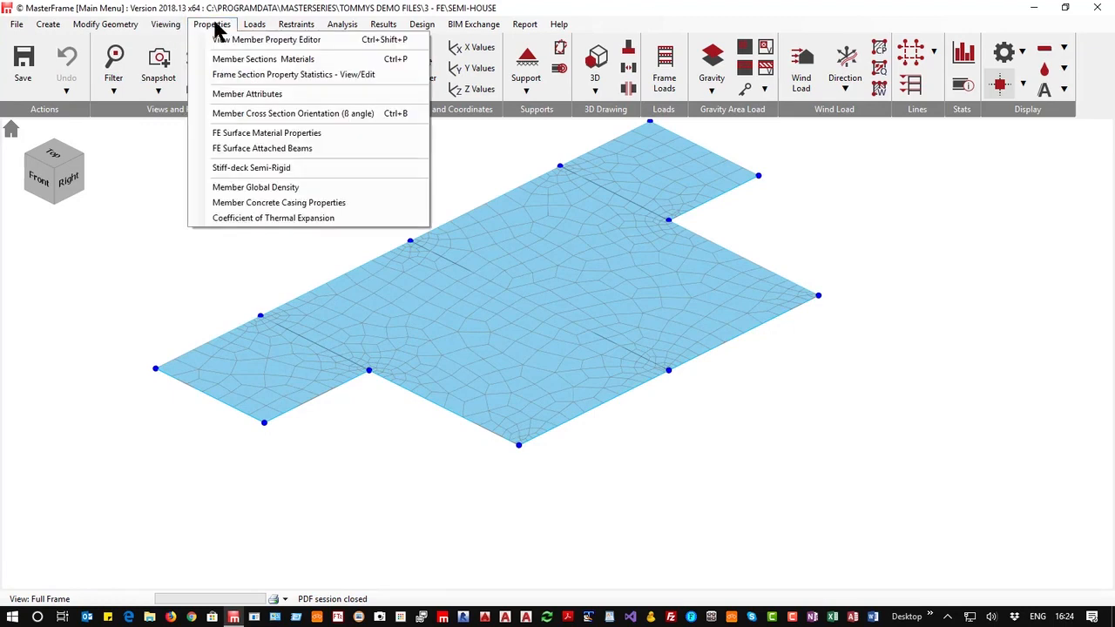
pyautogui.click(257, 25)
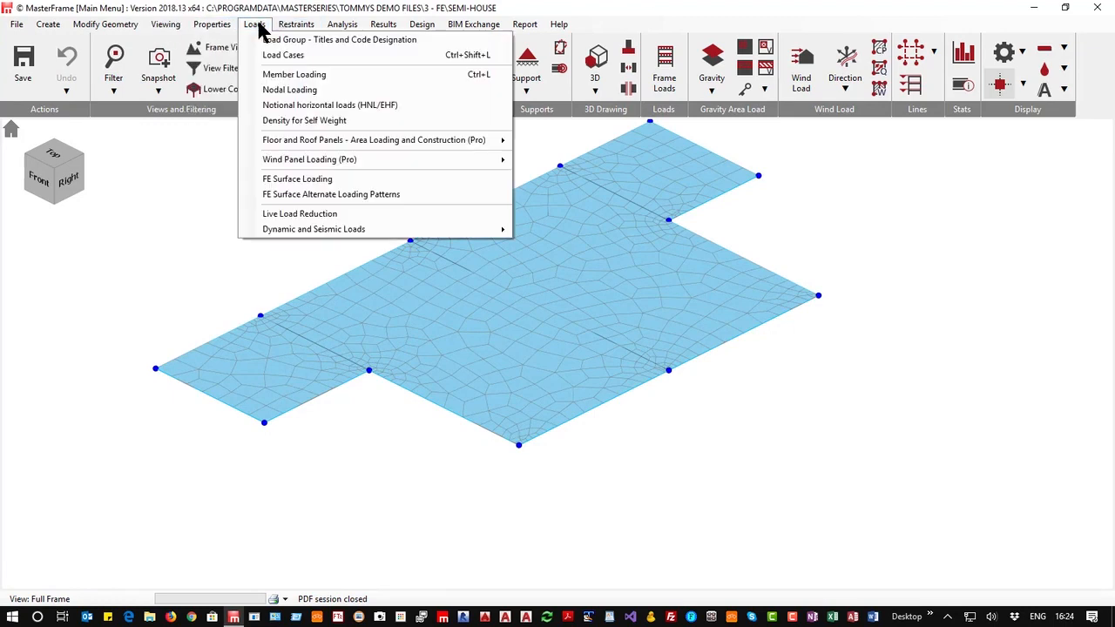
pyautogui.click(315, 179)
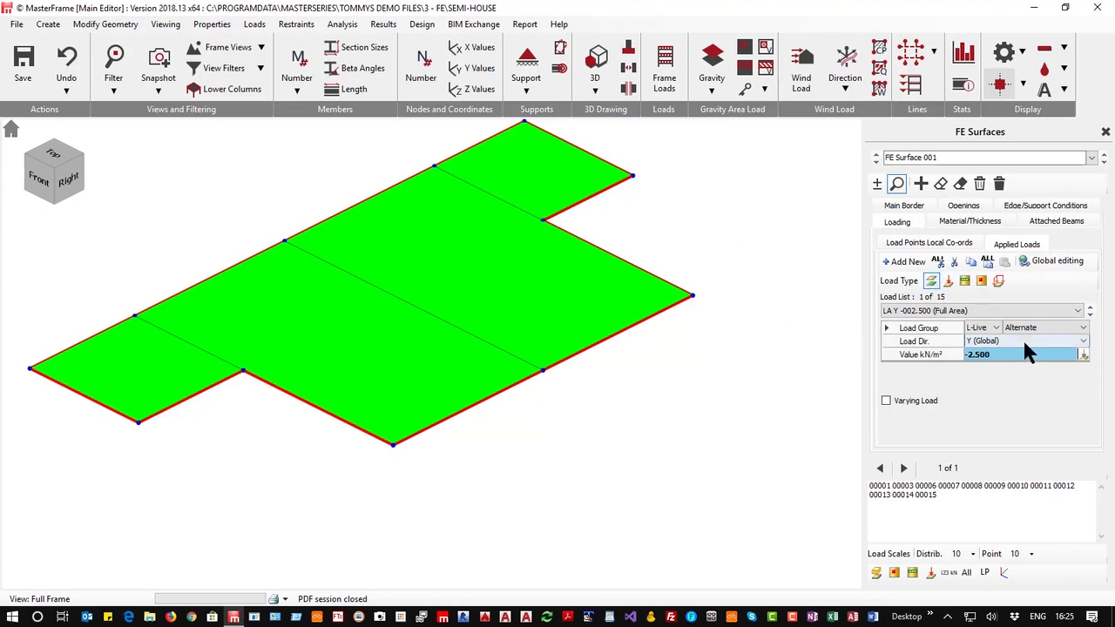
pyautogui.click(1090, 314)
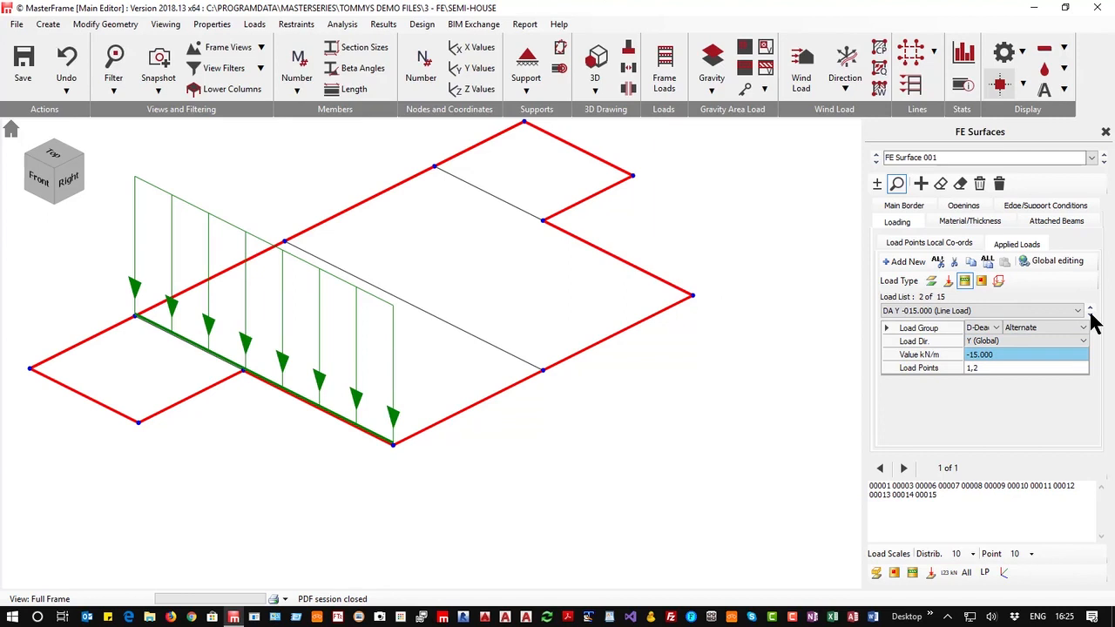
pyautogui.click(1090, 313)
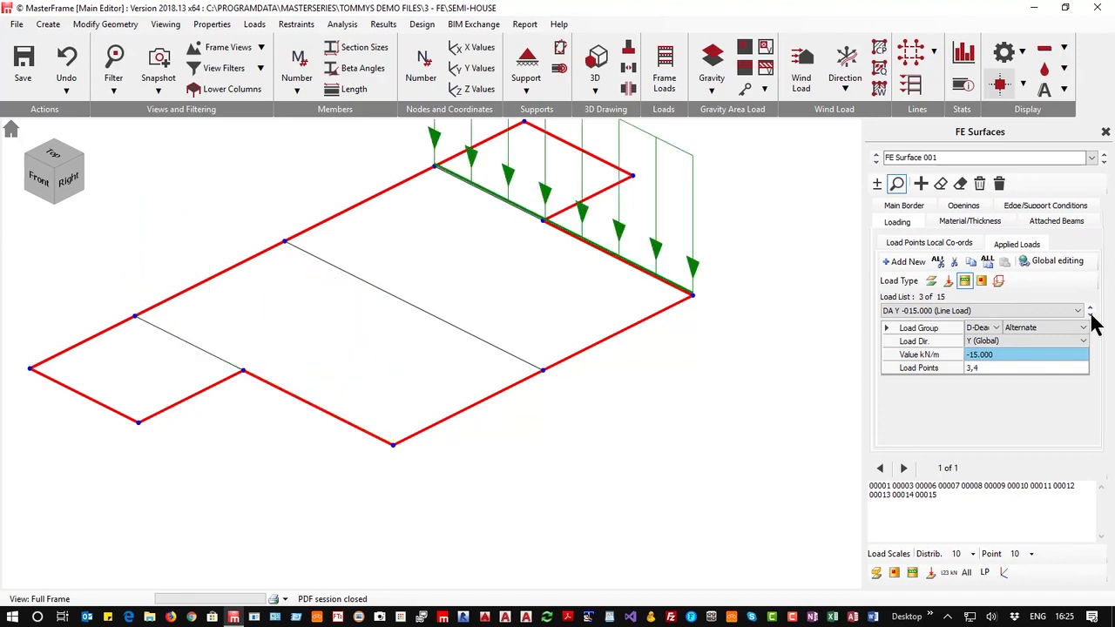
pyautogui.click(1089, 314)
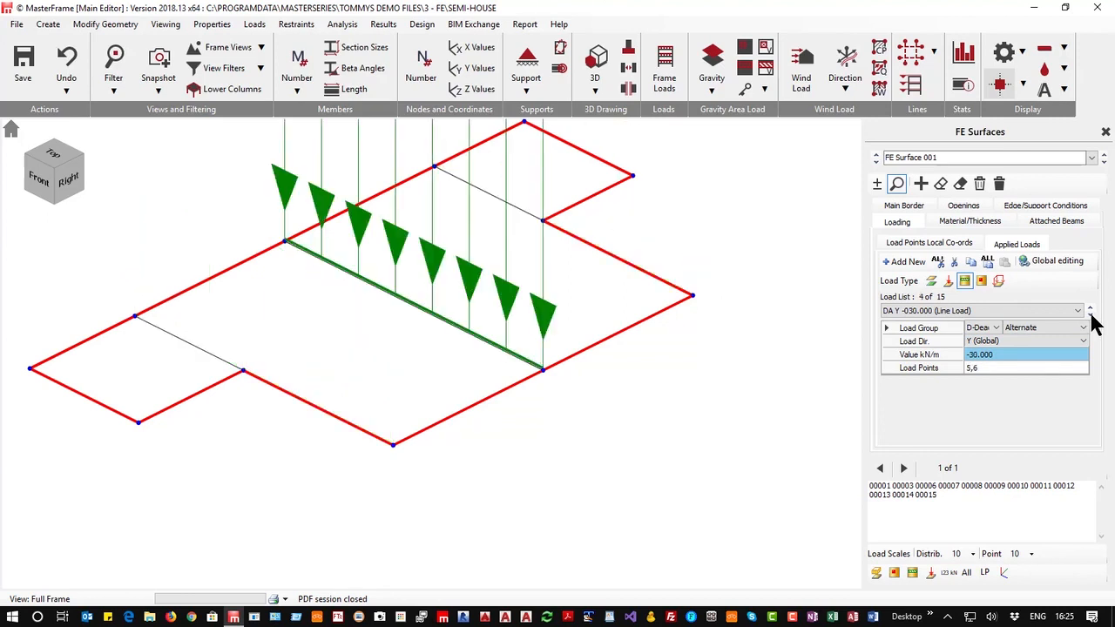
pyautogui.click(1089, 313)
pyautogui.click(1089, 314)
pyautogui.click(1089, 313)
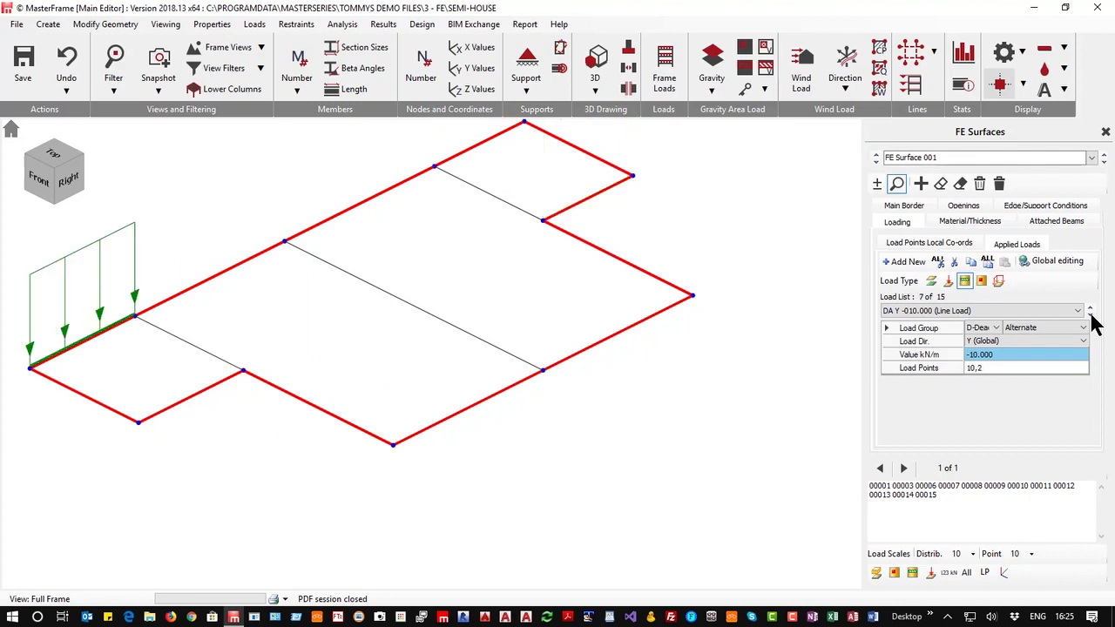
pyautogui.click(1090, 314)
pyautogui.click(1089, 314)
pyautogui.click(1089, 314)
pyautogui.click(1089, 314)
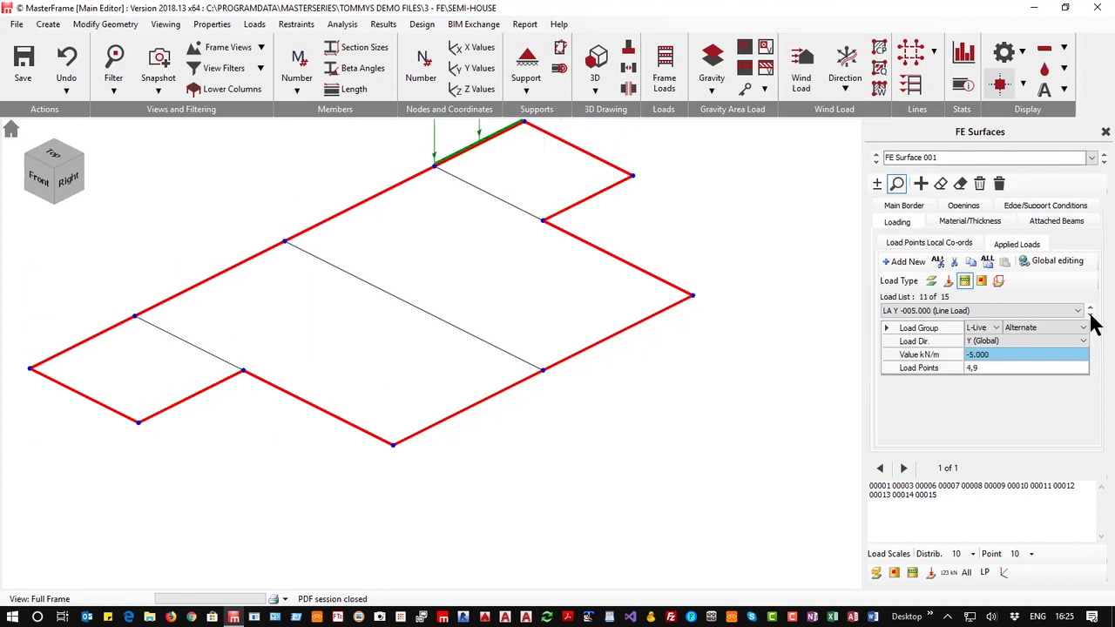
pyautogui.click(1090, 313)
pyautogui.click(1089, 313)
# Make the 14th applied line load on load points 3,4 act downward at -10 kN/m
pyautogui.click(1090, 313)
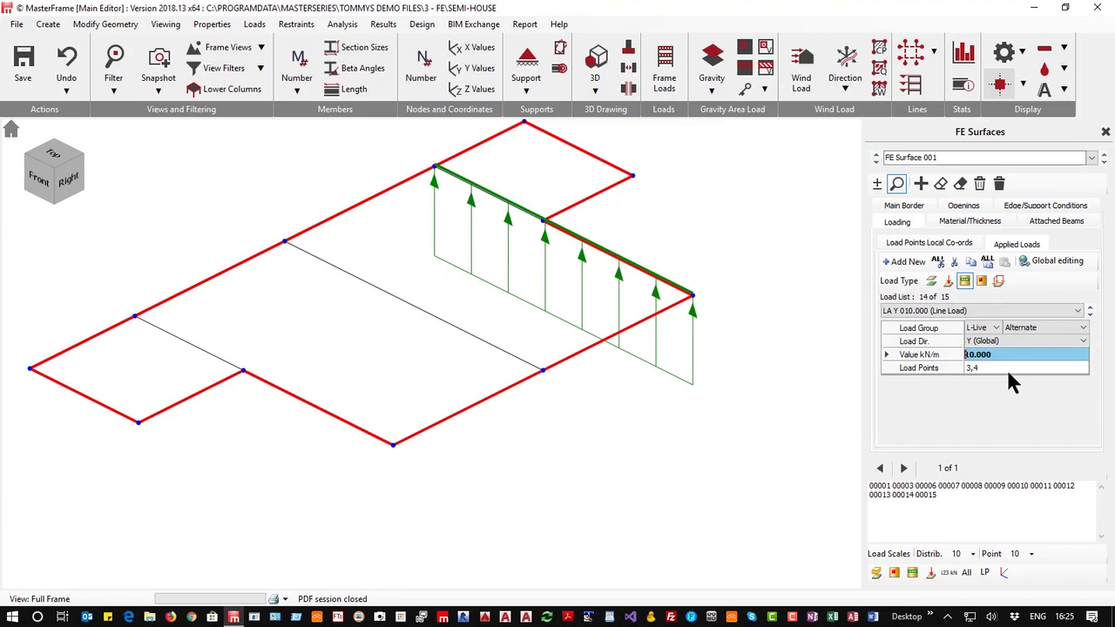
pyautogui.write('-')
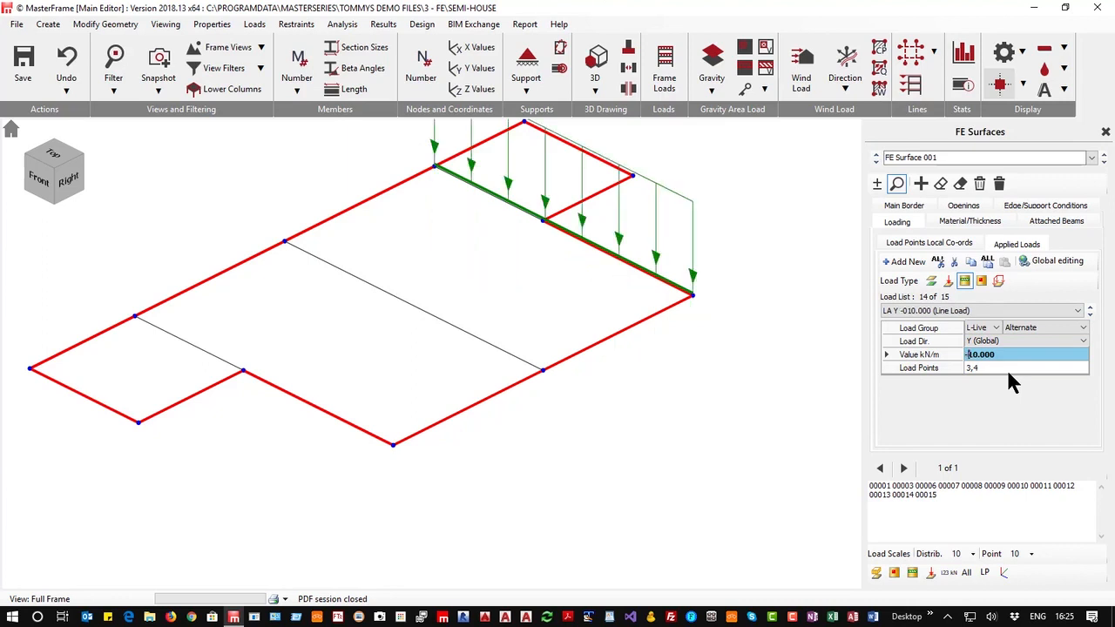
# Step through the remaining surface loads and run a static analysis of the model as a Space Frame
pyautogui.click(1089, 309)
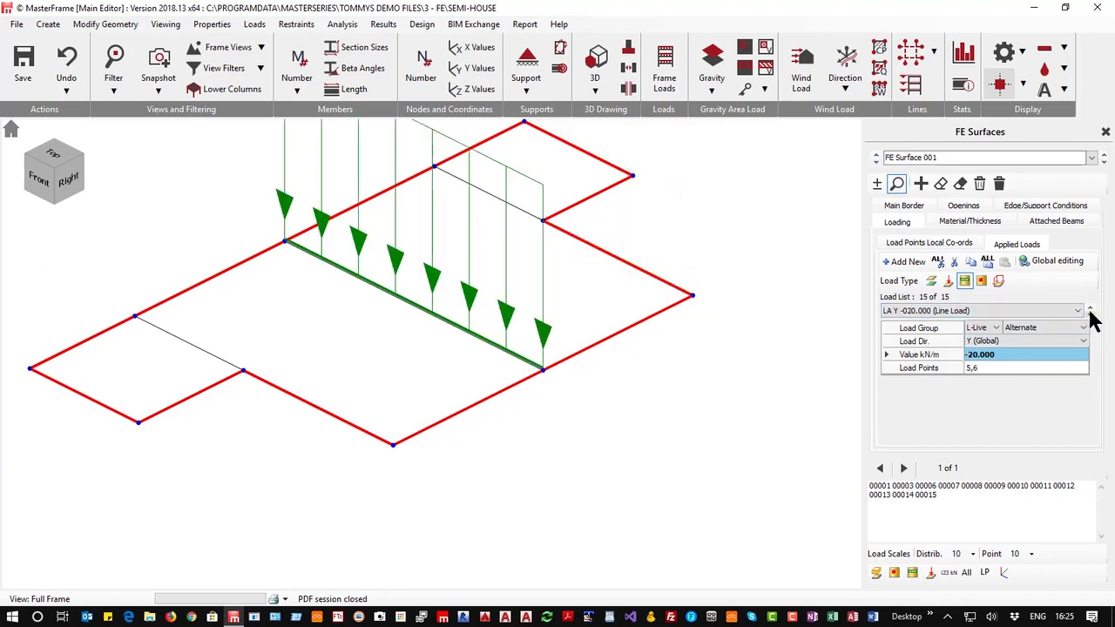
pyautogui.click(1089, 312)
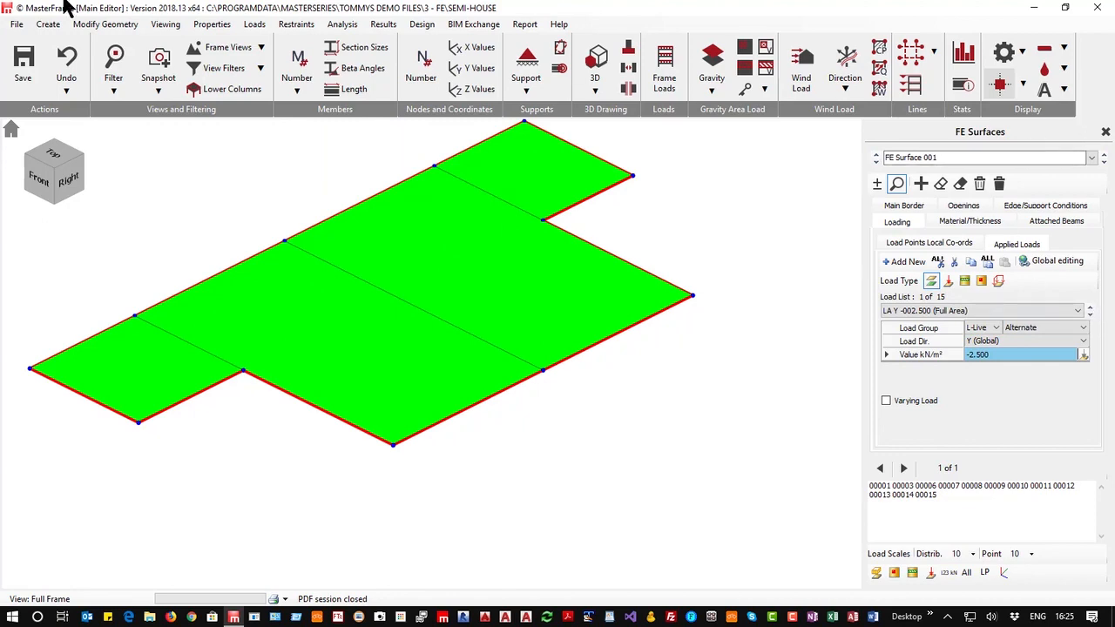
pyautogui.click(342, 23)
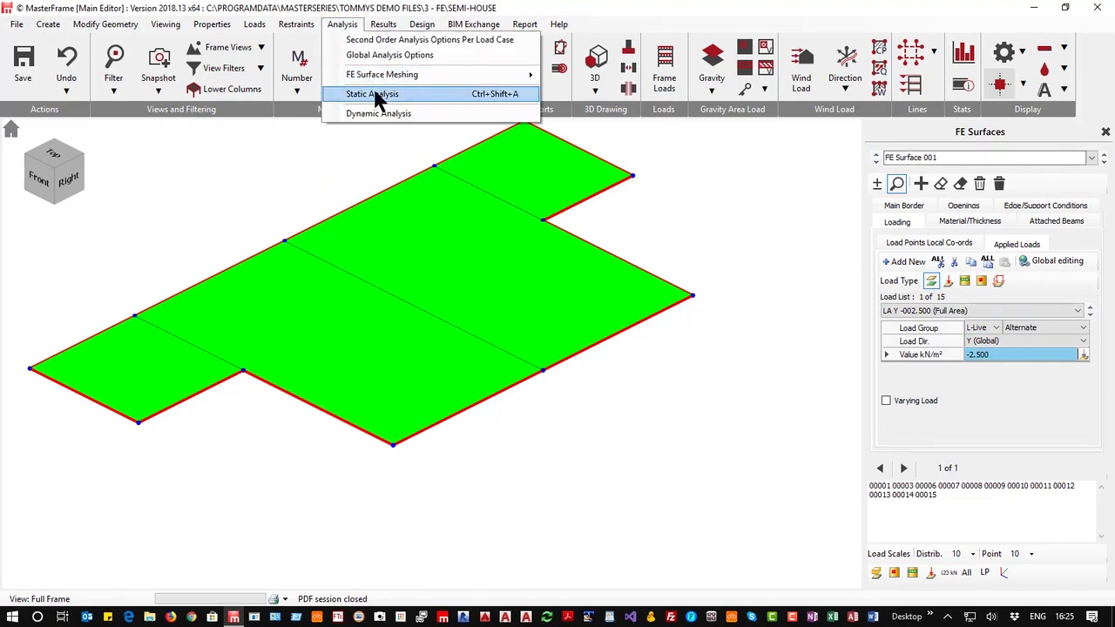
pyautogui.click(372, 162)
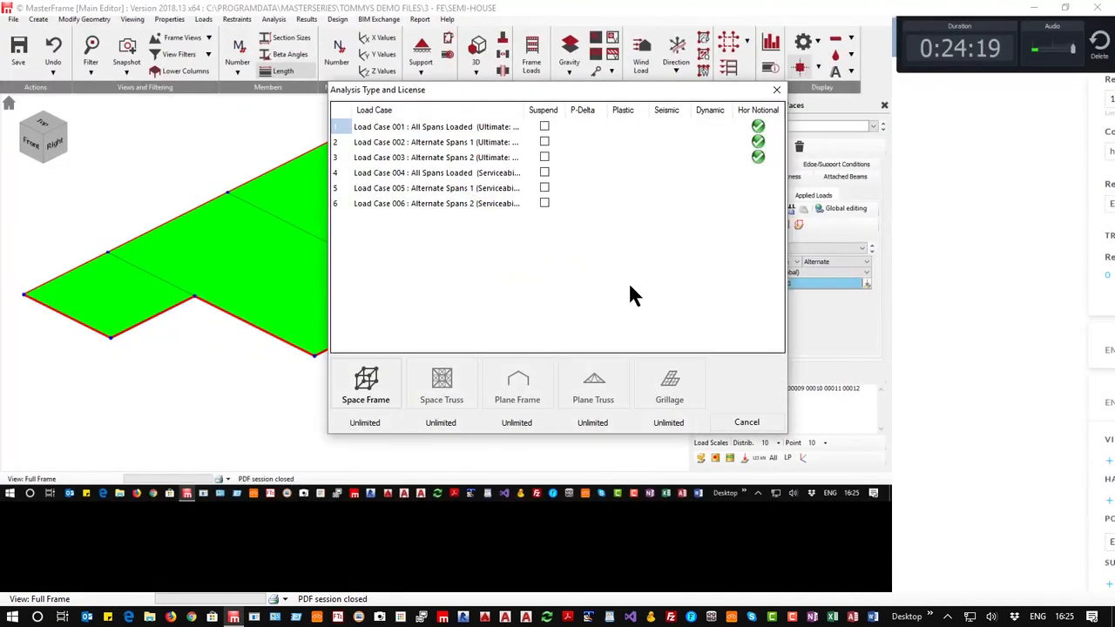
pyautogui.click(362, 383)
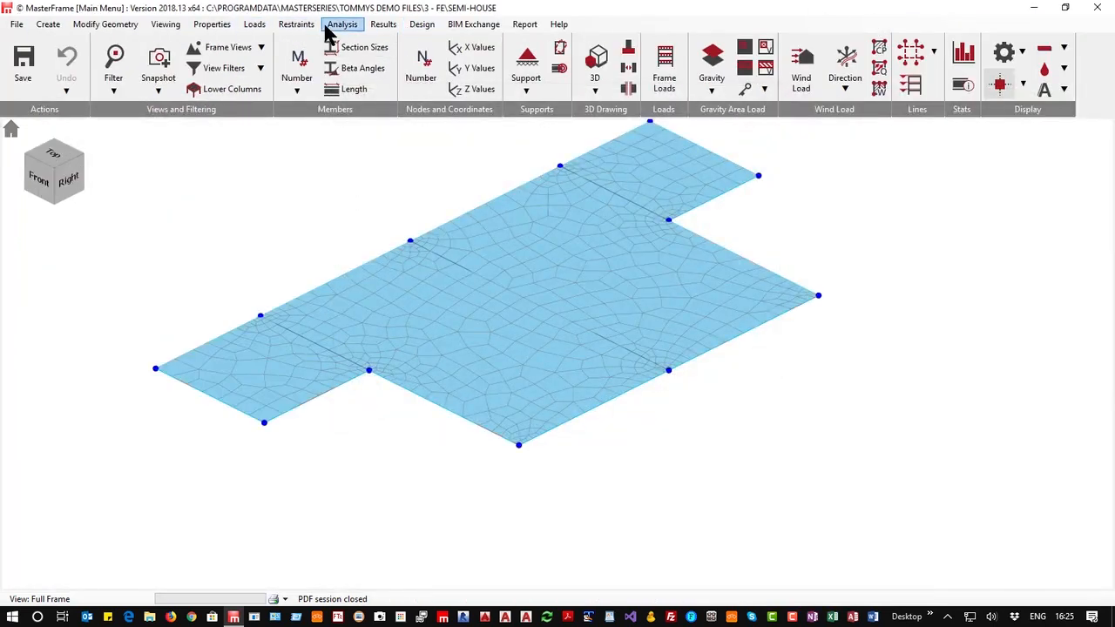
# Open the graphic analysis results for shell elements and view the slab from the top
pyautogui.click(385, 26)
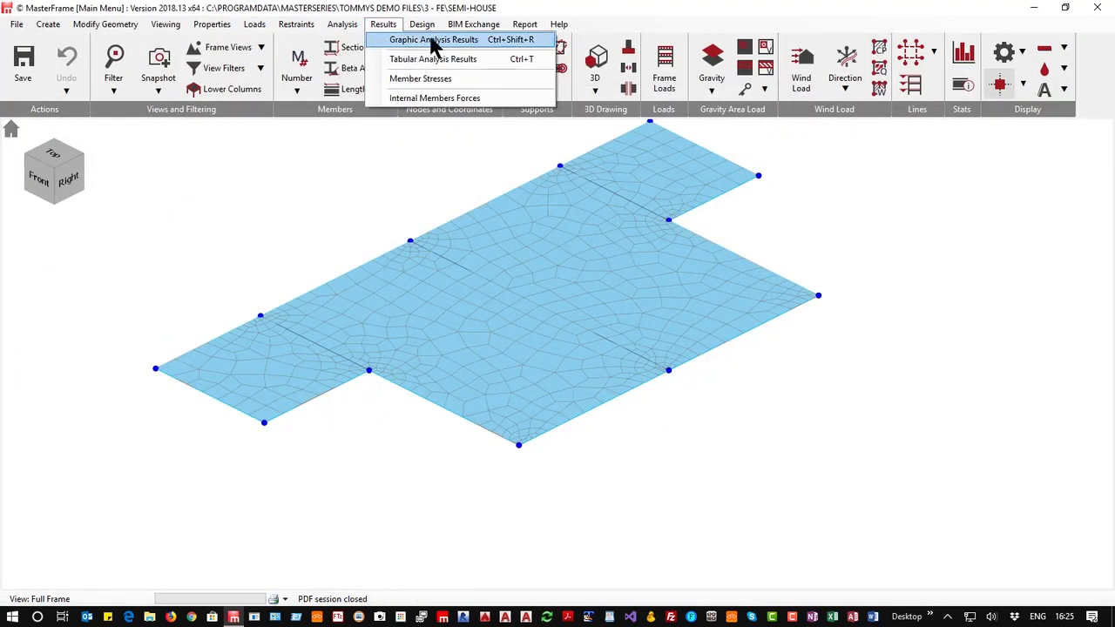
pyautogui.click(433, 40)
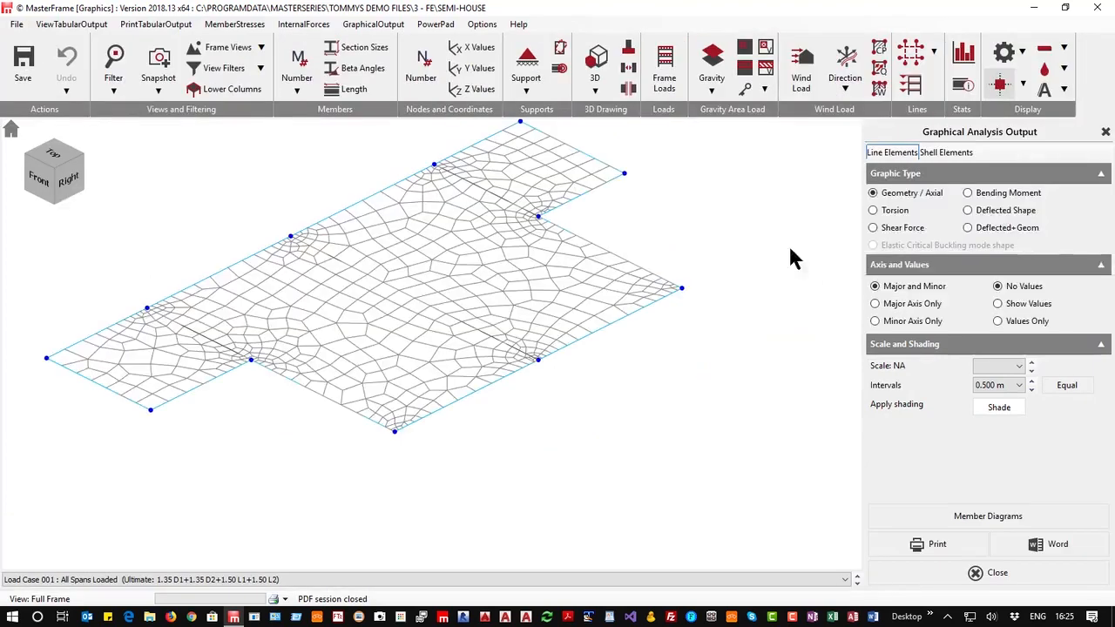
pyautogui.click(946, 153)
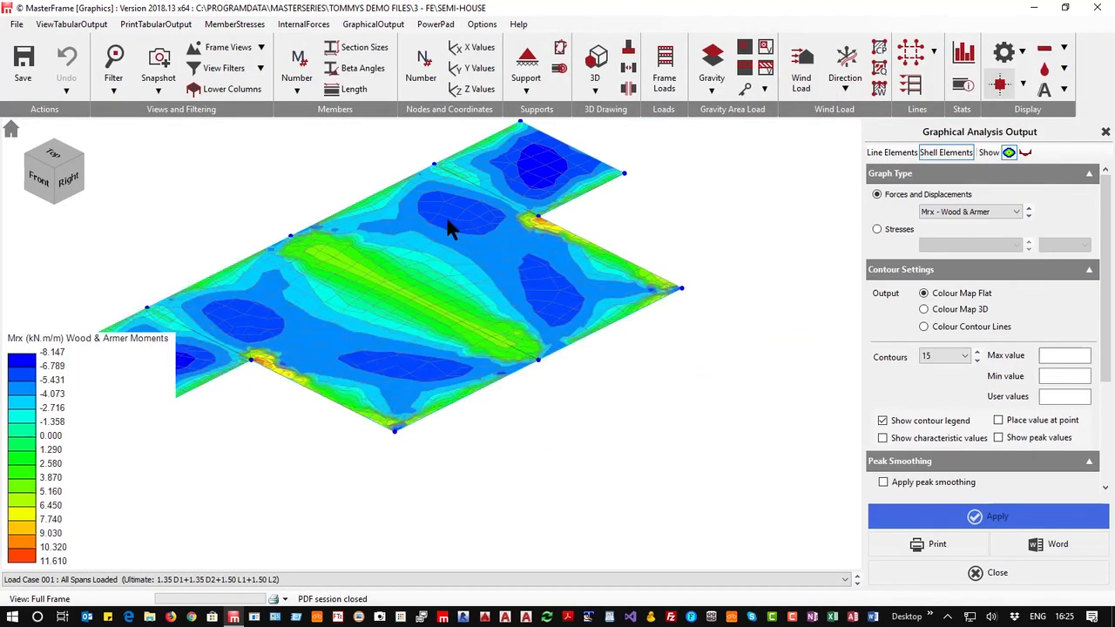
pyautogui.click(53, 154)
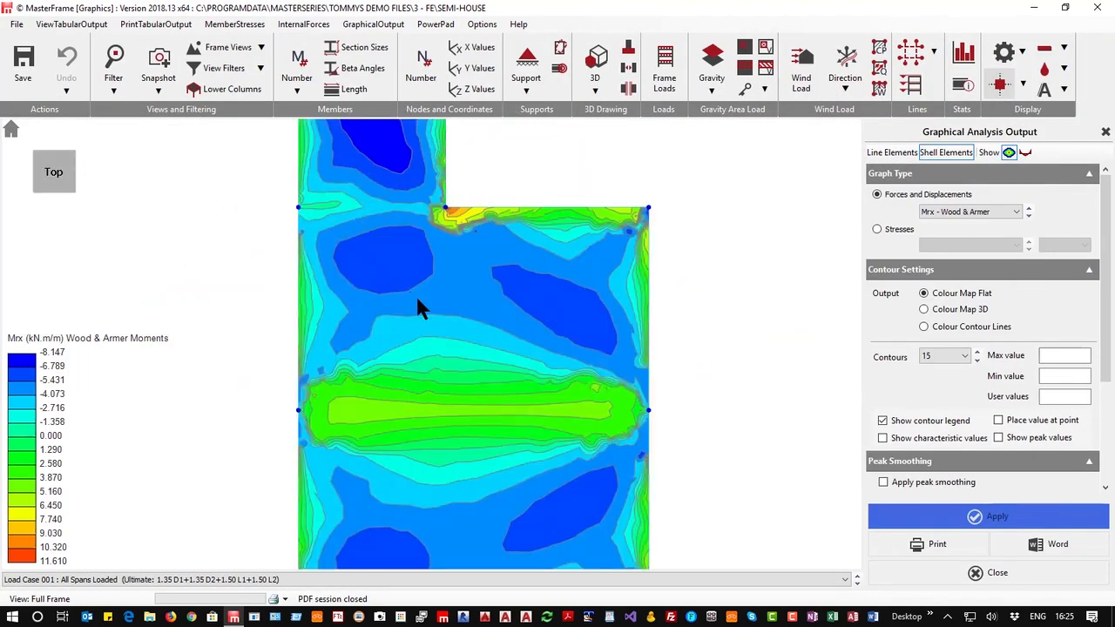
# Display the Y displacement (mm) contours of the shell elements
pyautogui.scroll(-3, 416, 296)
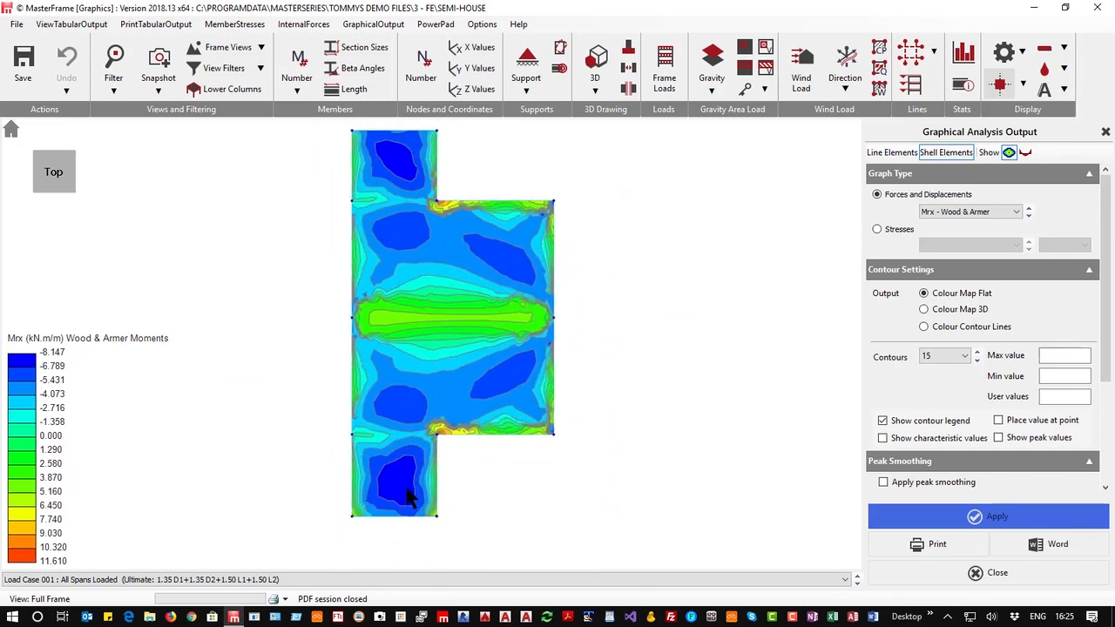
pyautogui.scroll(-1, 416, 475)
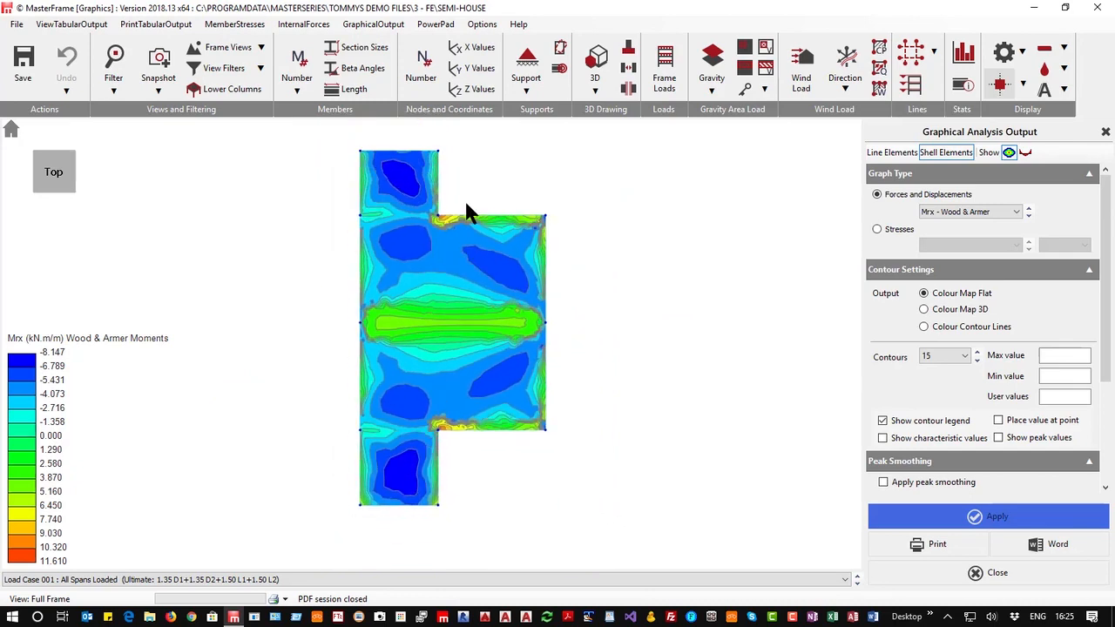
pyautogui.click(961, 217)
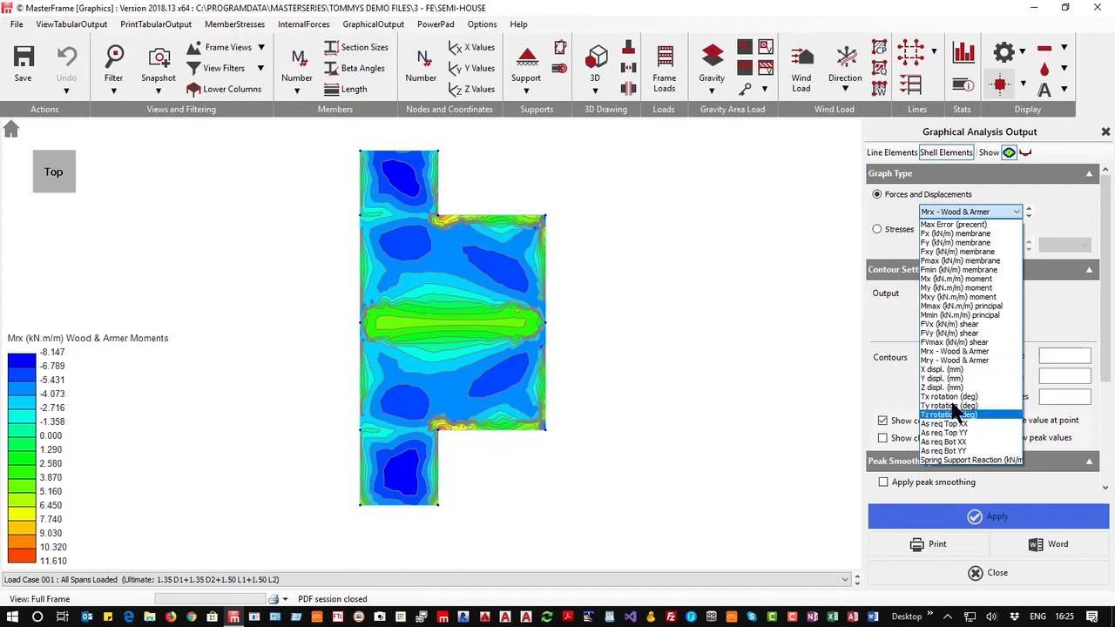
pyautogui.click(951, 379)
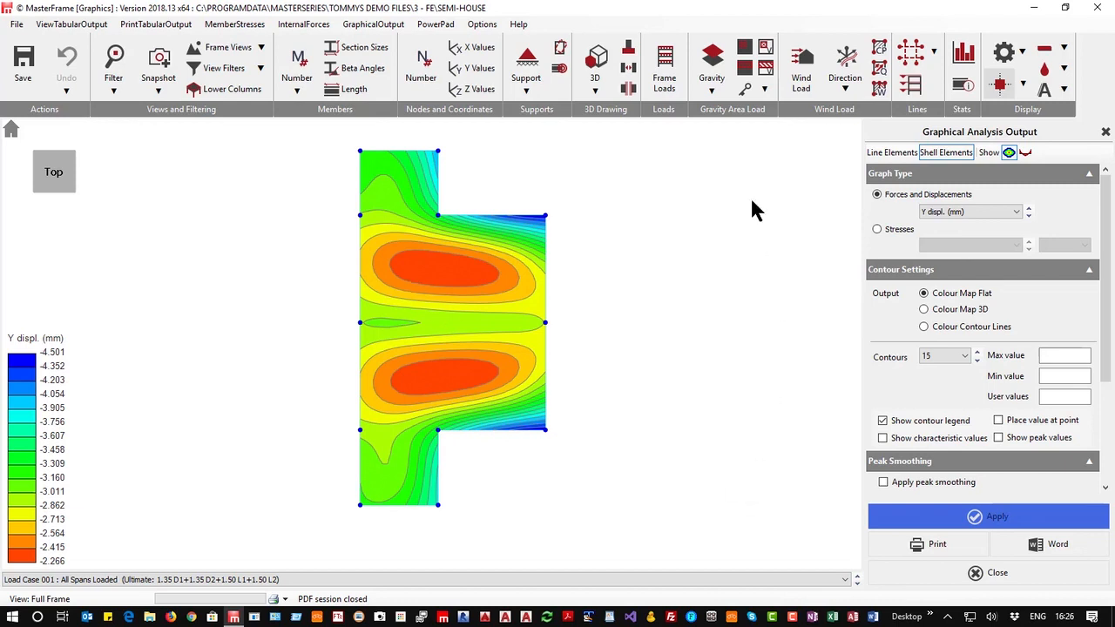
# Show the Mrx Wood & Armer moment contours for Load Case 002 Alternate Spans 1
pyautogui.click(972, 212)
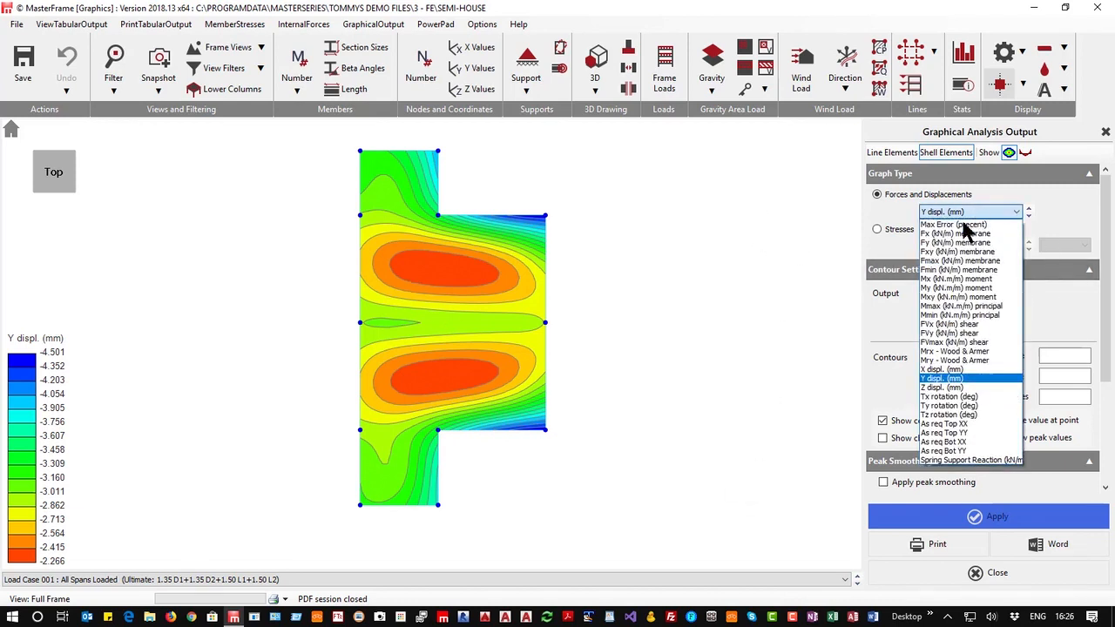
pyautogui.click(955, 351)
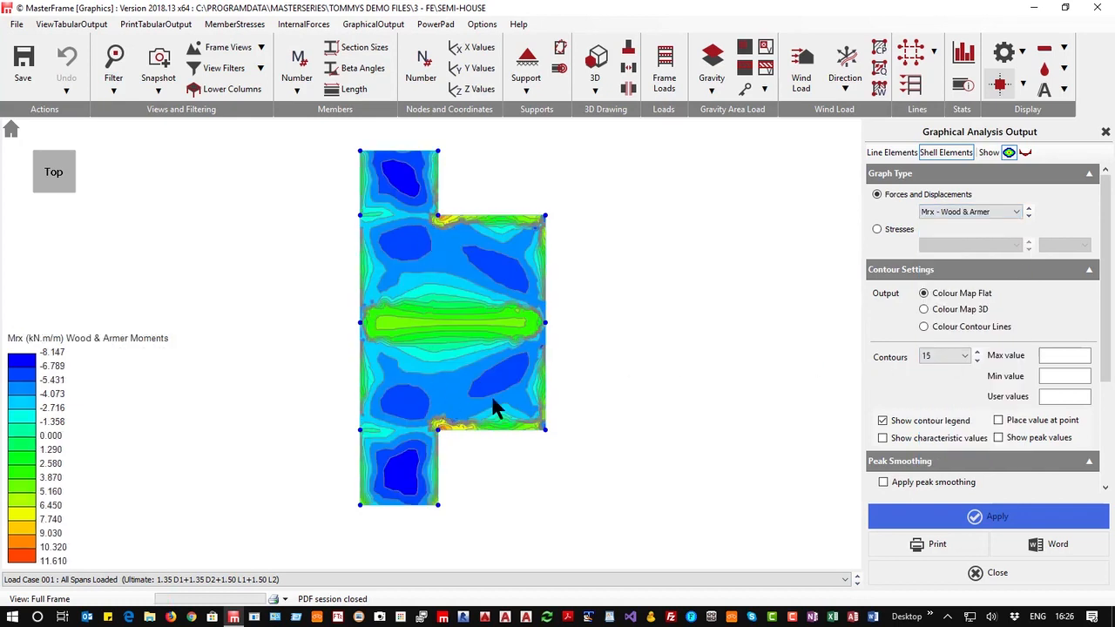
pyautogui.click(401, 582)
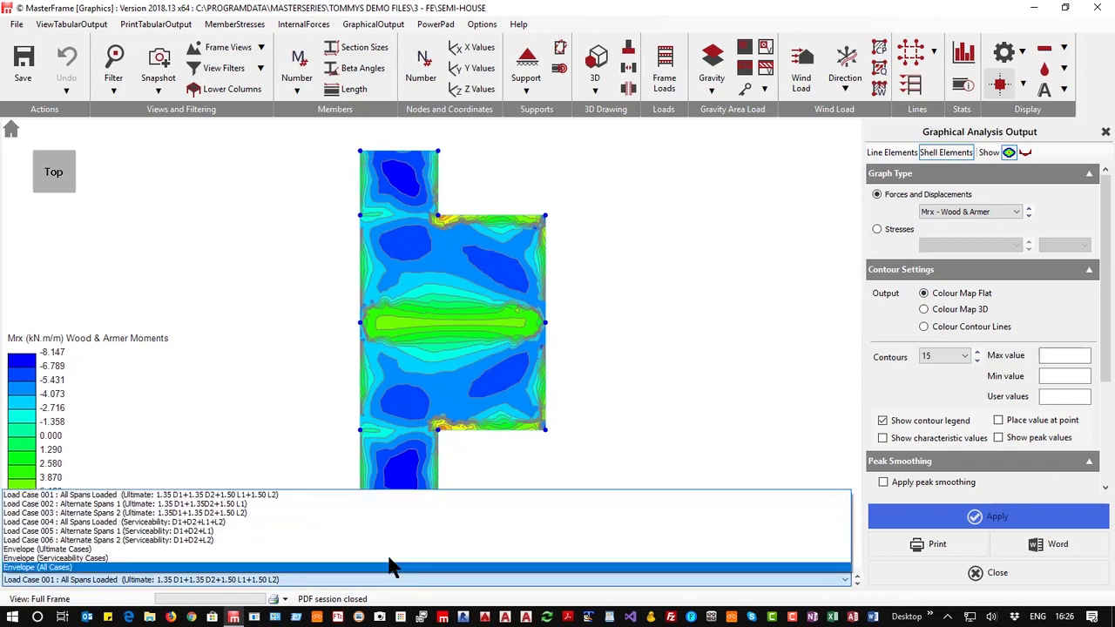
pyautogui.click(399, 505)
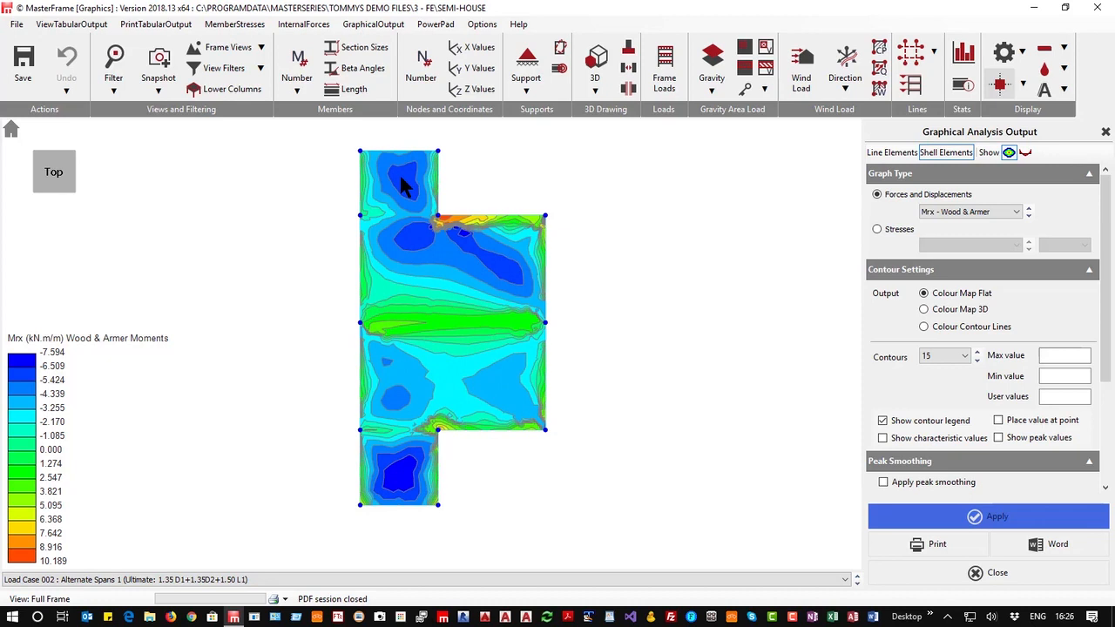
# Show the Y displacement contours for Load Case 003 Alternate Spans 2
pyautogui.click(392, 580)
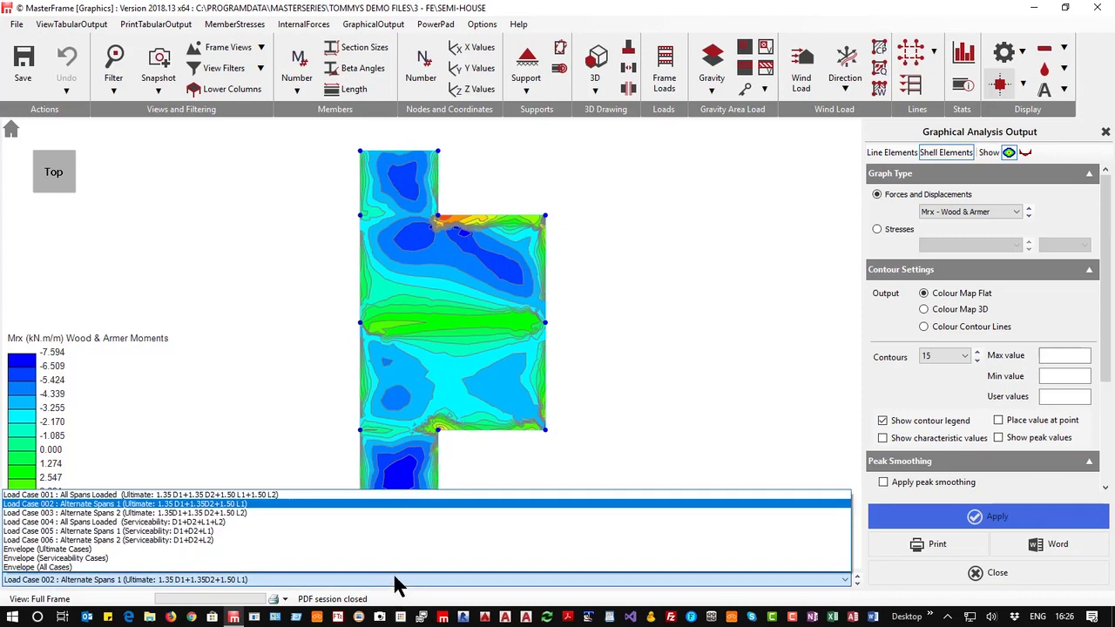
pyautogui.click(413, 514)
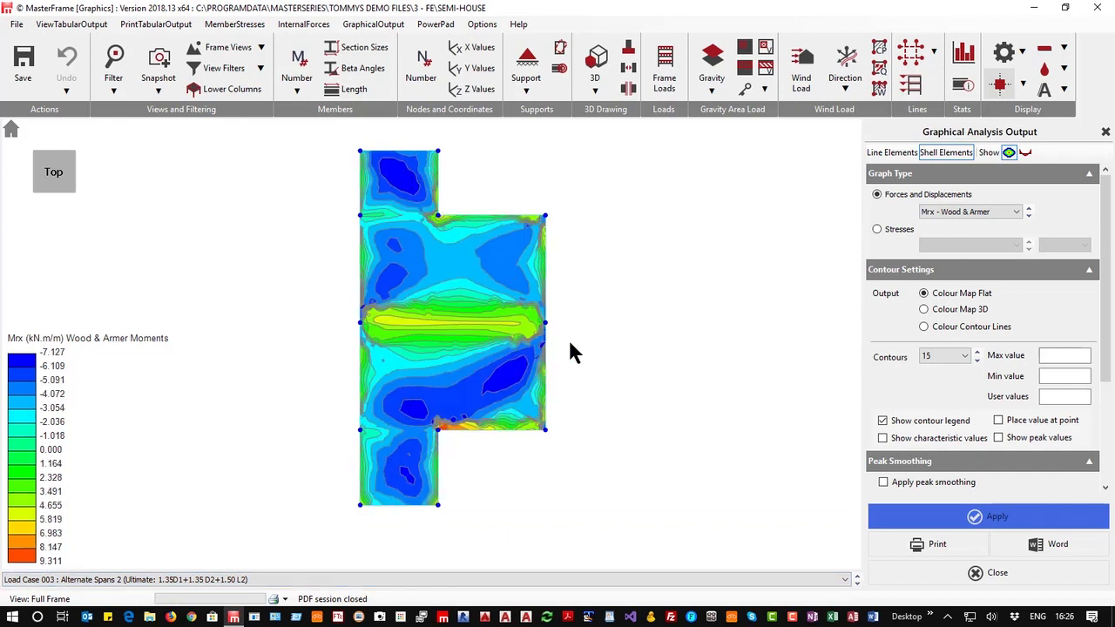
pyautogui.click(962, 216)
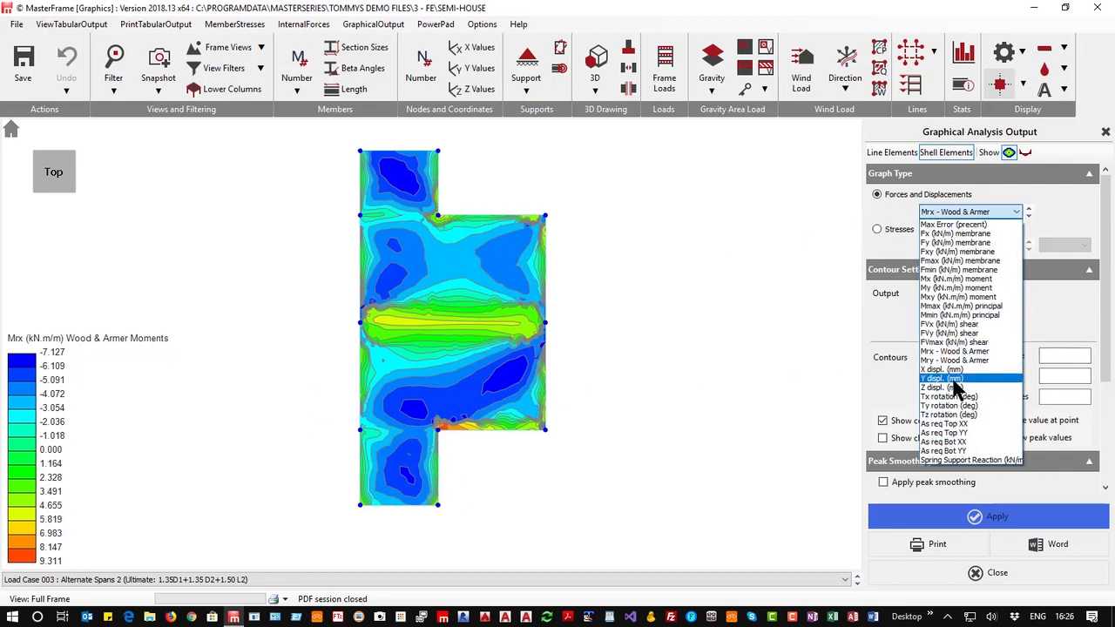
pyautogui.click(949, 379)
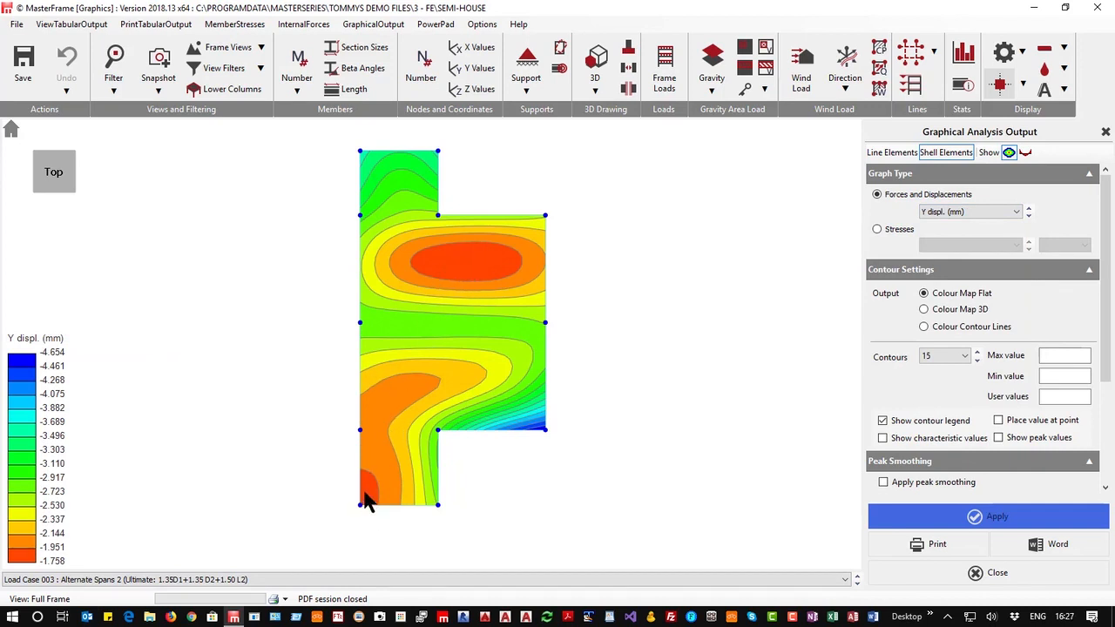
# Switch back to Load Case 002 and the Mrx Wood & Armer moment contours
pyautogui.click(167, 581)
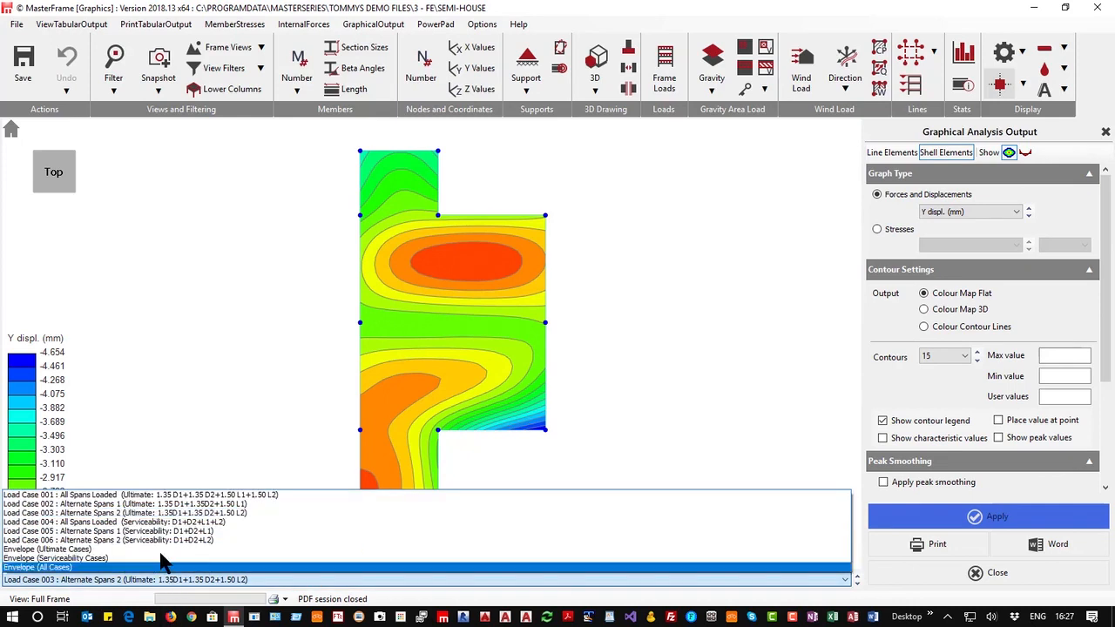
pyautogui.click(173, 504)
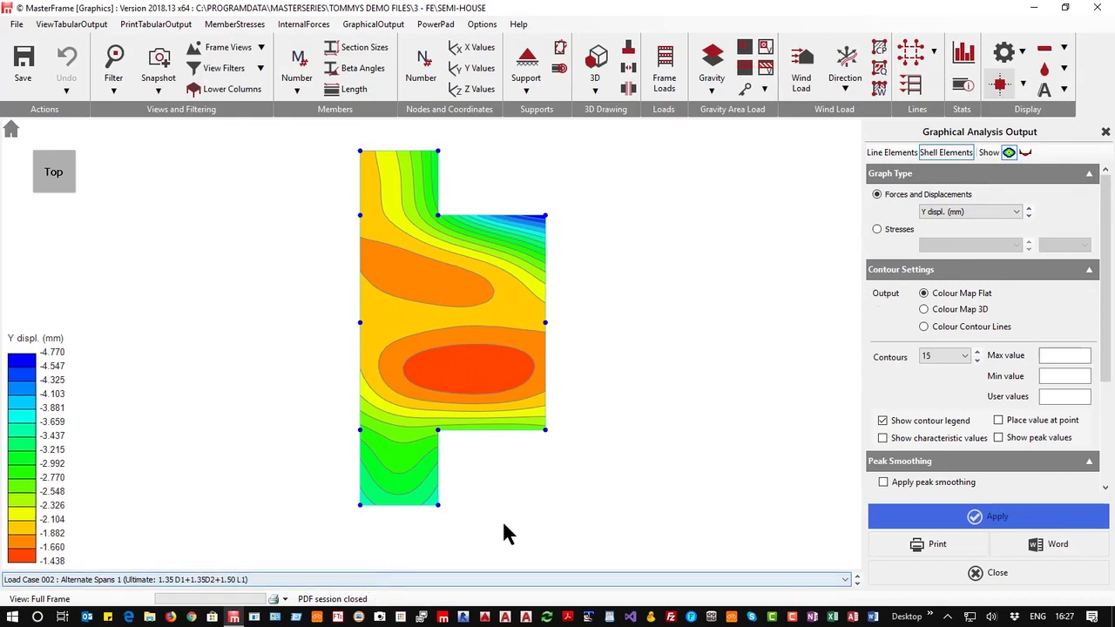
pyautogui.click(948, 217)
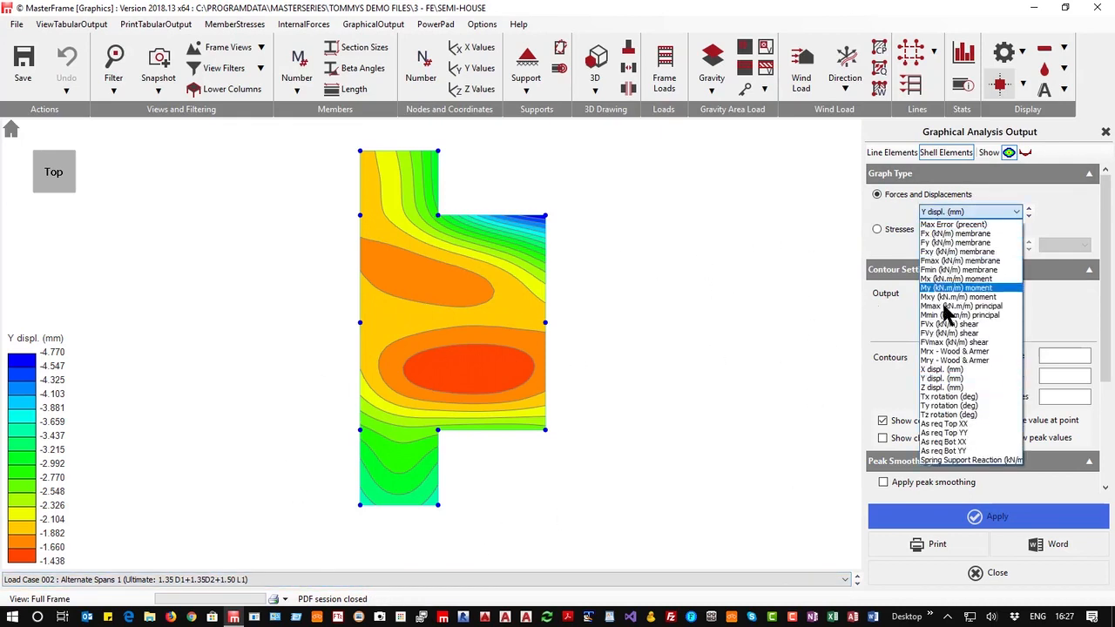
pyautogui.click(941, 351)
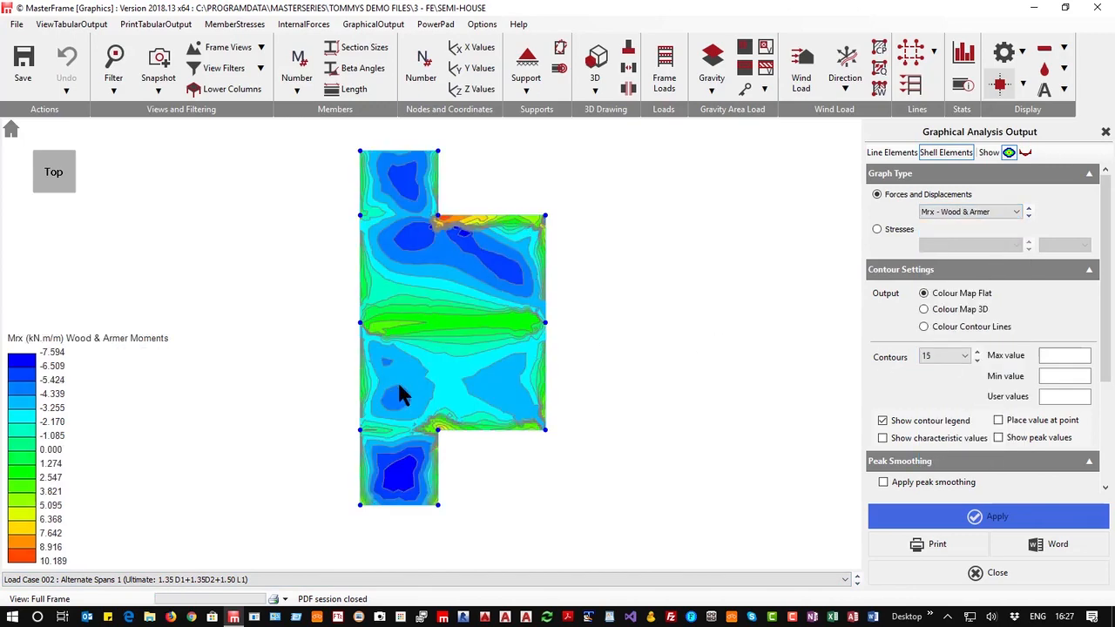
# Zoom in to examine the moment contours around the slab's re-entrant corner
pyautogui.scroll(6, 477, 424)
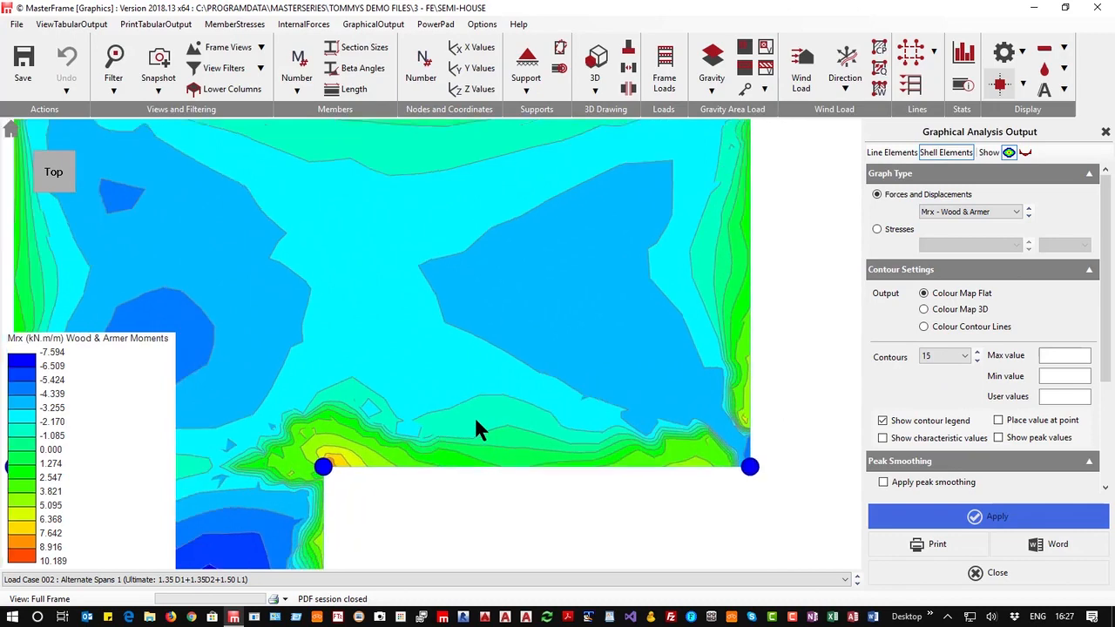
pyautogui.scroll(-6, 477, 427)
pyautogui.scroll(4, 369, 465)
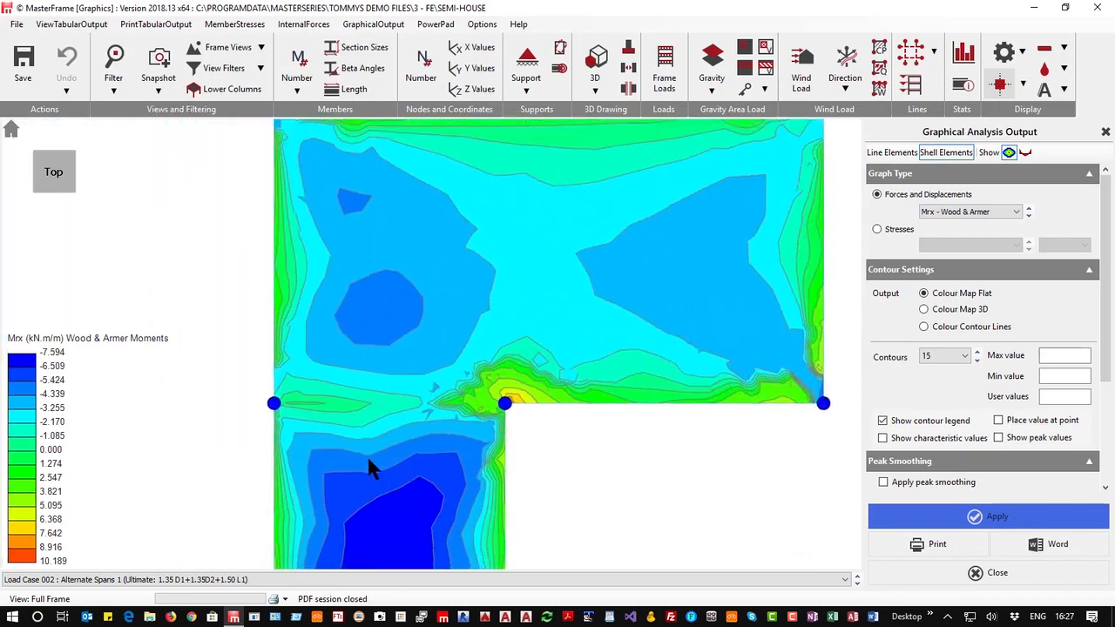
pyautogui.scroll(2, 370, 468)
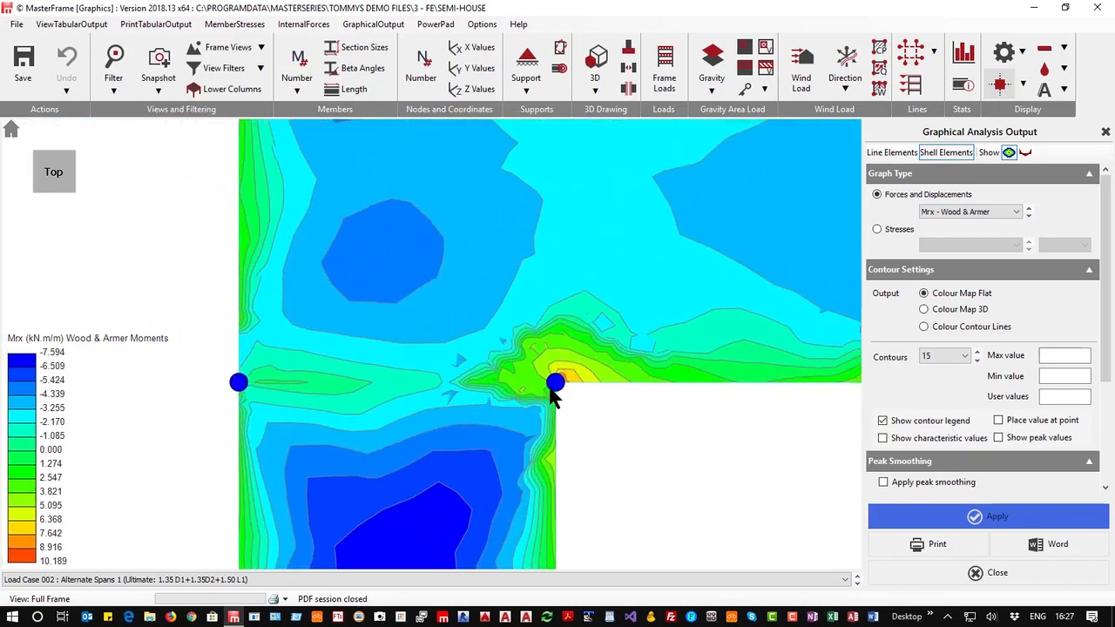
pyautogui.scroll(-5, 558, 384)
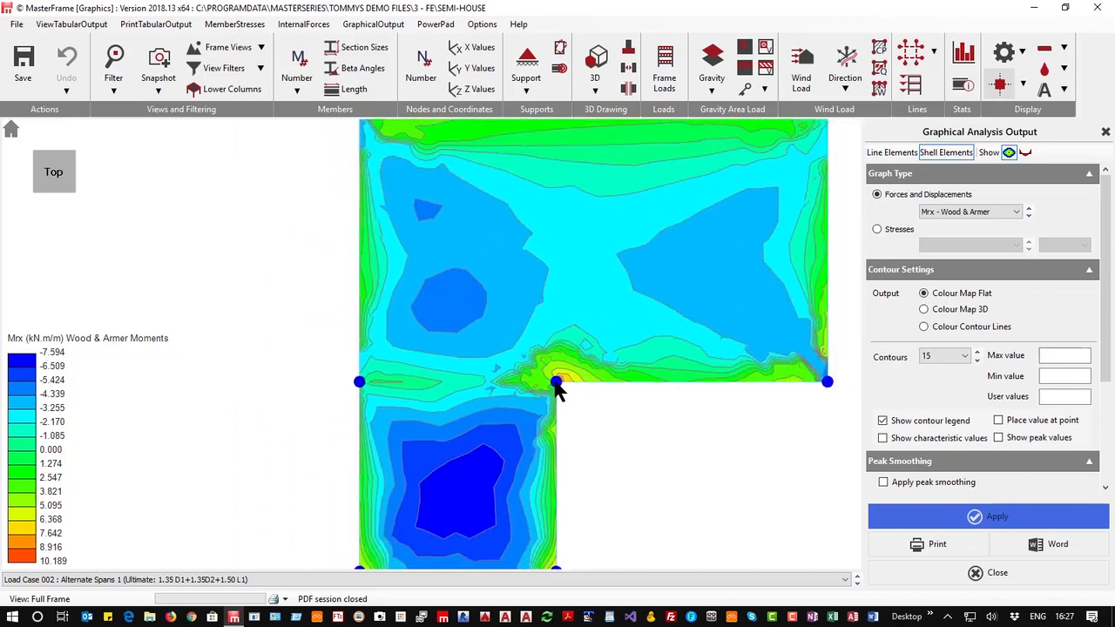
pyautogui.scroll(1, 412, 403)
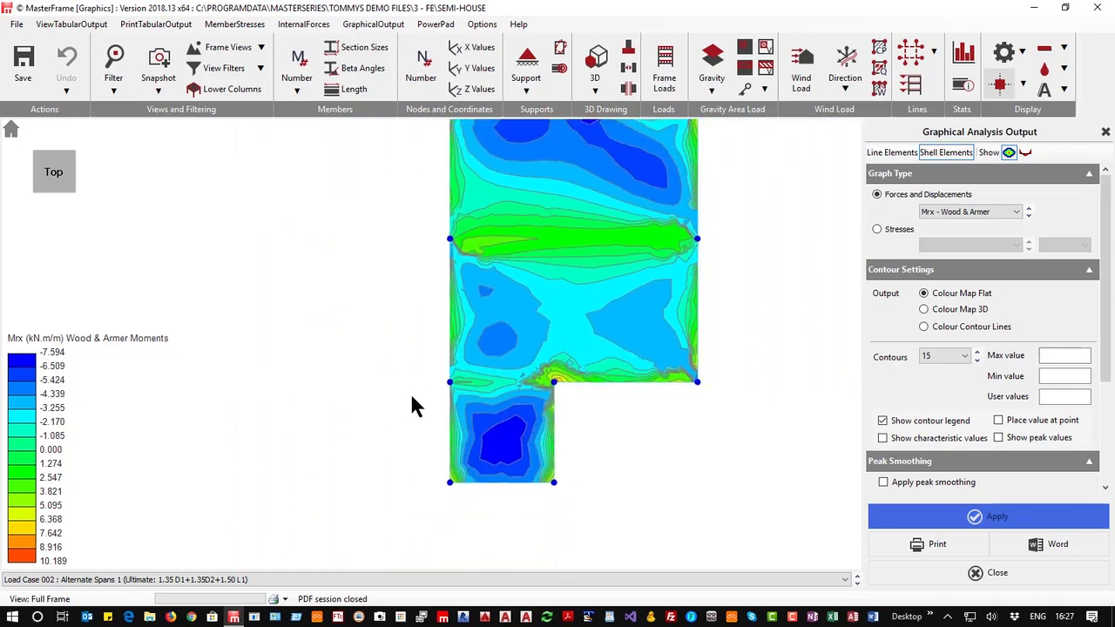
# Apply peak smoothing with a 0.25 m diameter to the contours, then switch peak smoothing off
pyautogui.click(884, 482)
pyautogui.click(1105, 489)
pyautogui.scroll(-3, 1104, 489)
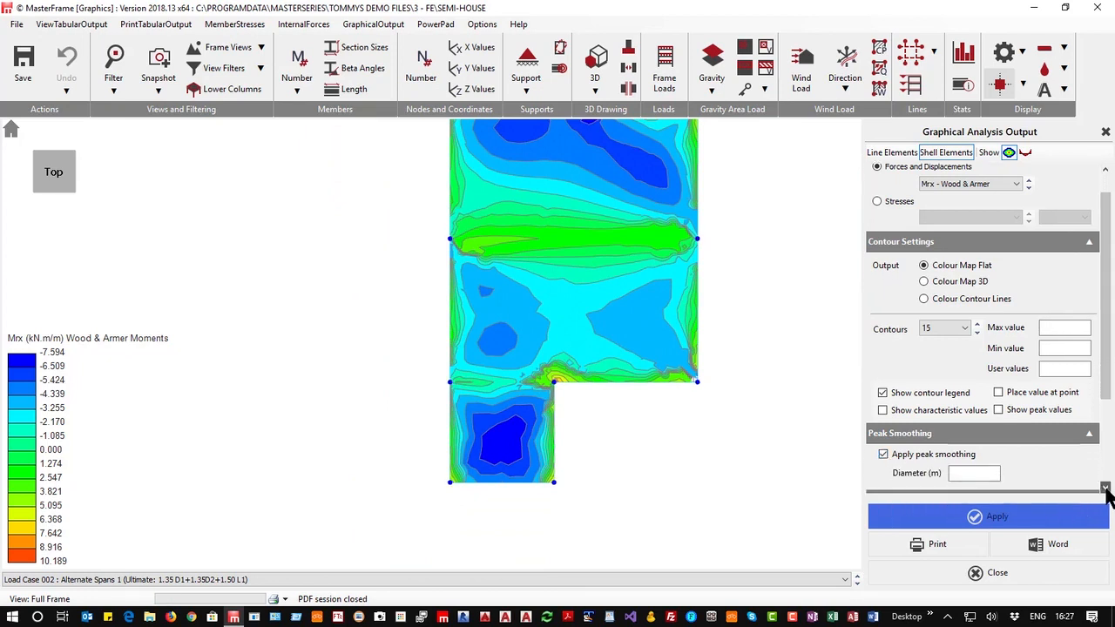
pyautogui.click(965, 405)
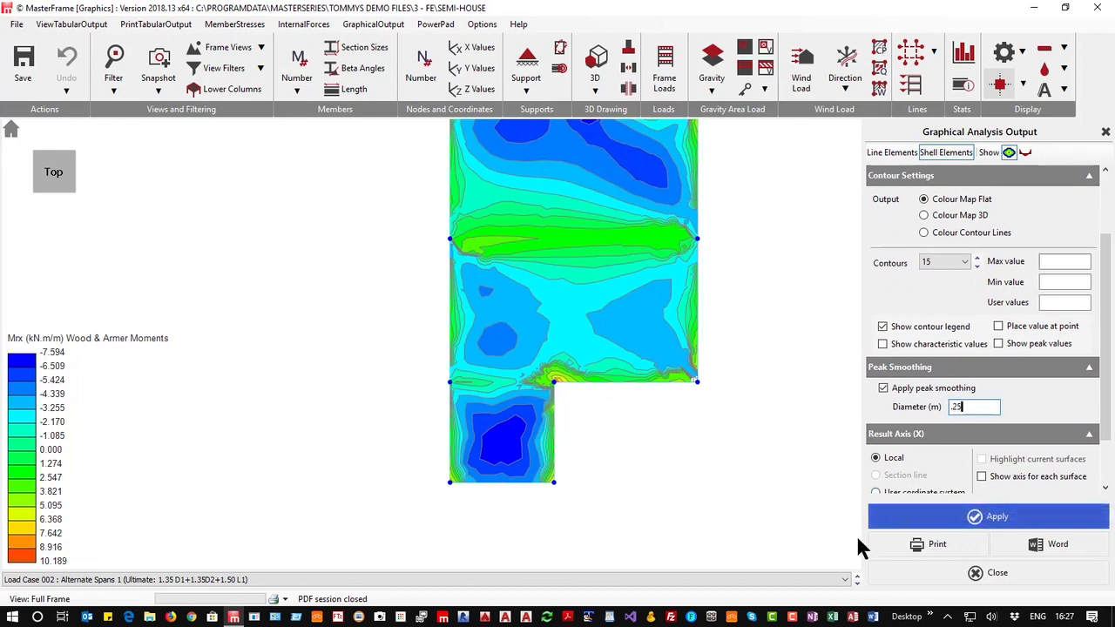
pyautogui.click(967, 518)
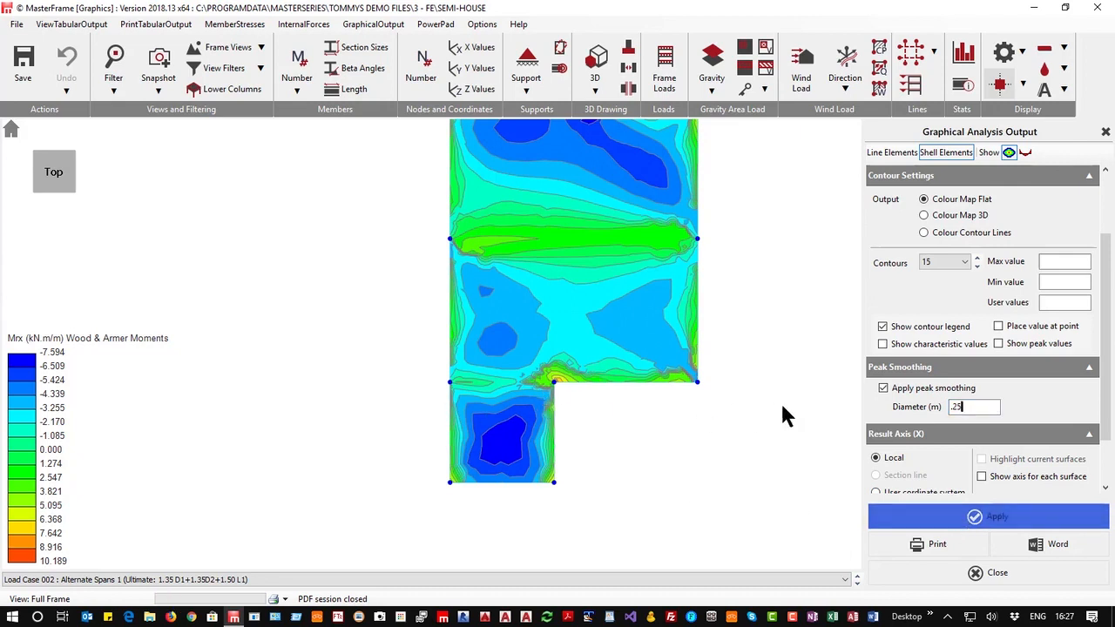
pyautogui.click(883, 387)
# Show the required bottom XX reinforcement contours, setting slab covers to Top XX 35, Bottom XX 55, Top YY 45 and Bottom YY 65 mm
pyautogui.scroll(3, 1036, 283)
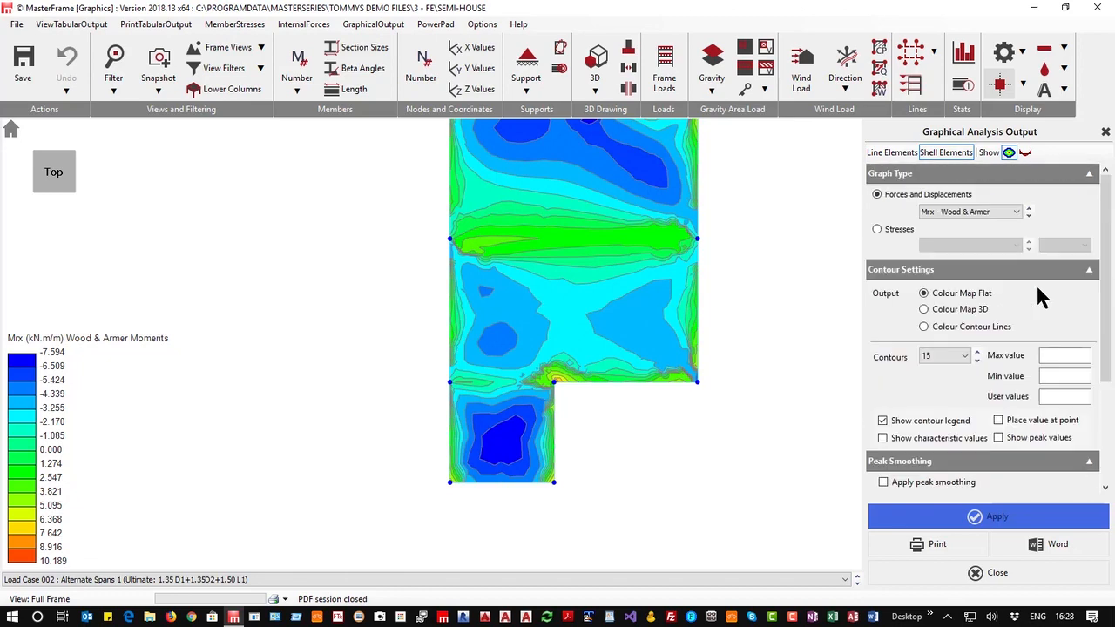
pyautogui.click(968, 212)
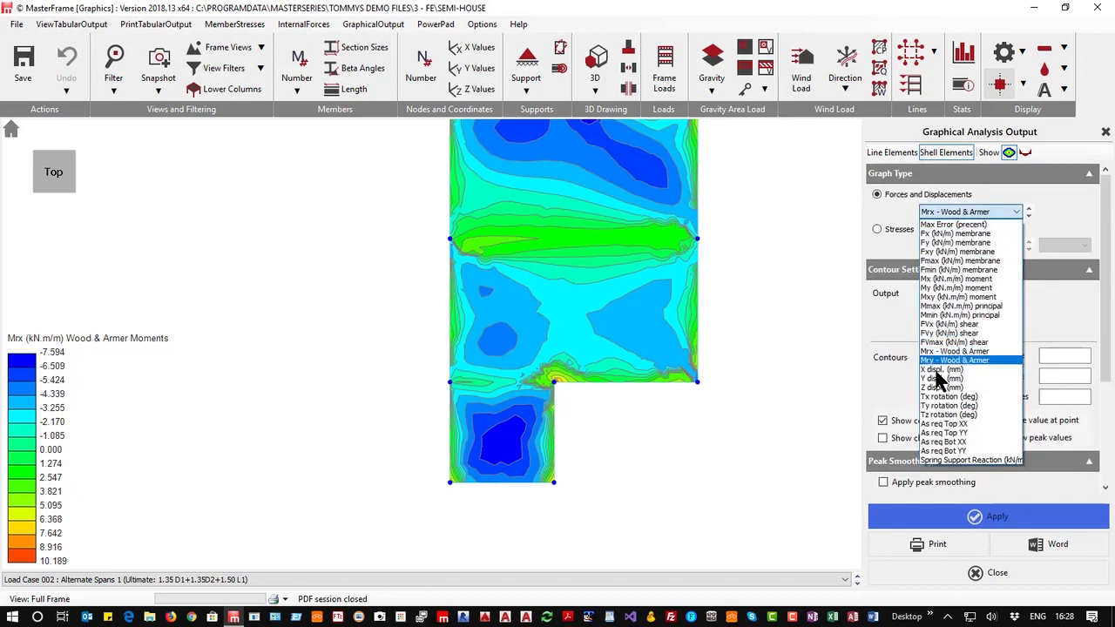
pyautogui.click(941, 443)
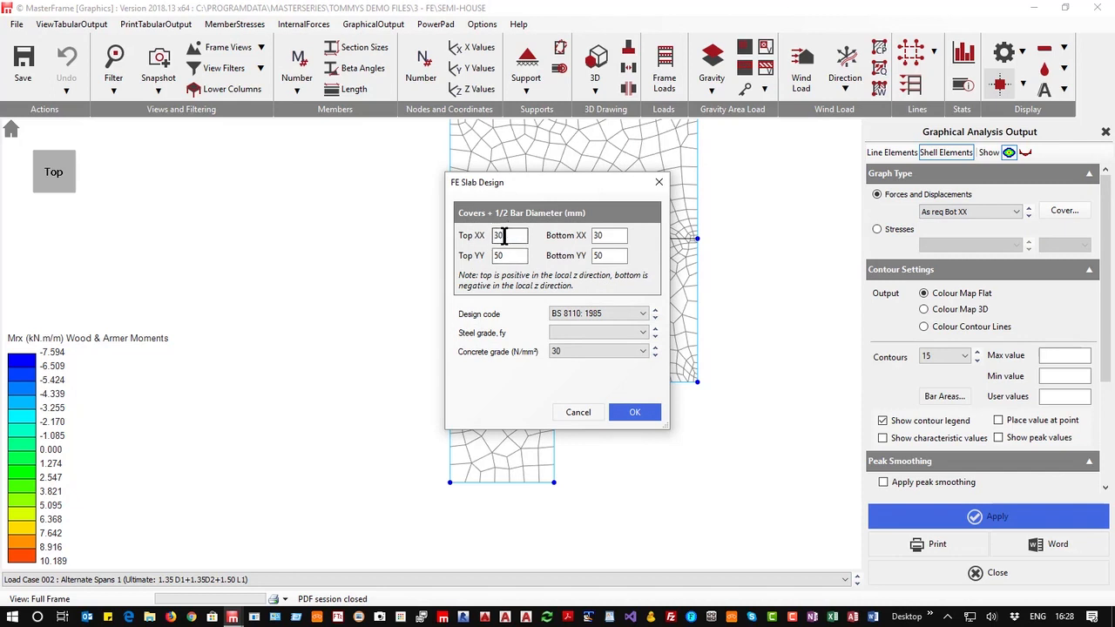
pyautogui.doubleClick(509, 235)
pyautogui.doubleClick(608, 235)
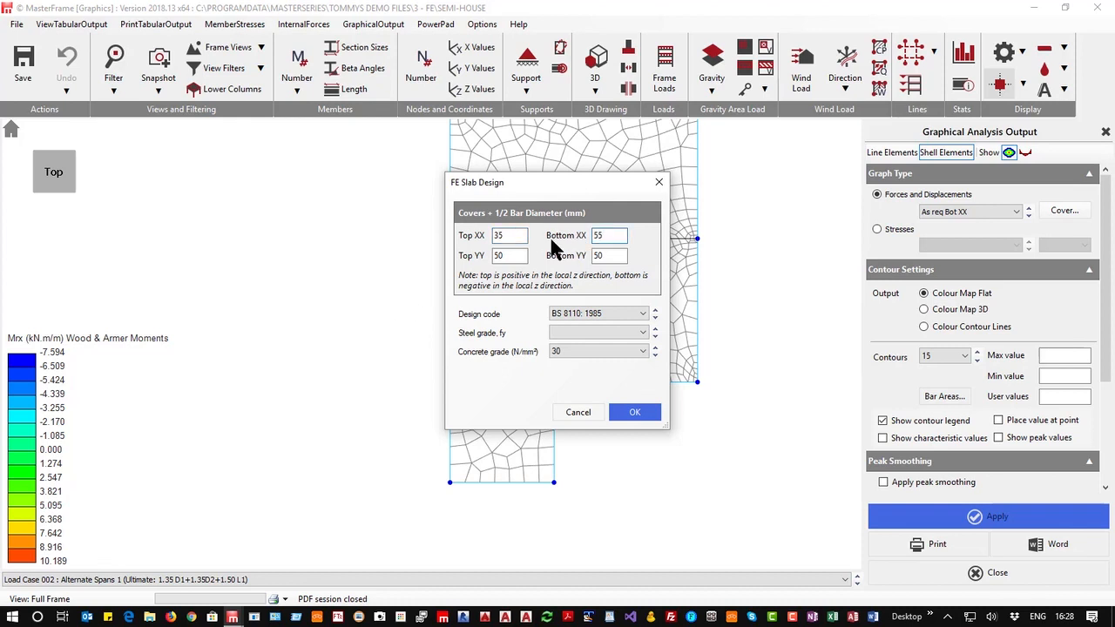
pyautogui.doubleClick(603, 255)
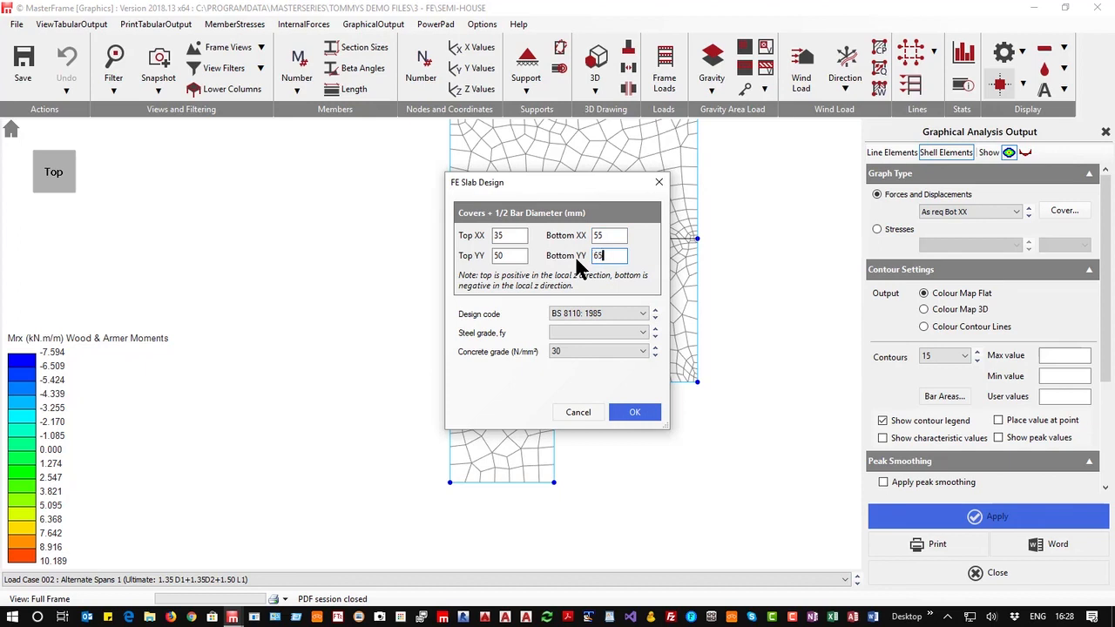
pyautogui.doubleClick(503, 255)
pyautogui.write('45')
# Set the slab design code to EC2: 2004, steel grade 500B and concrete grade 35, and confirm the design settings
pyautogui.click(582, 312)
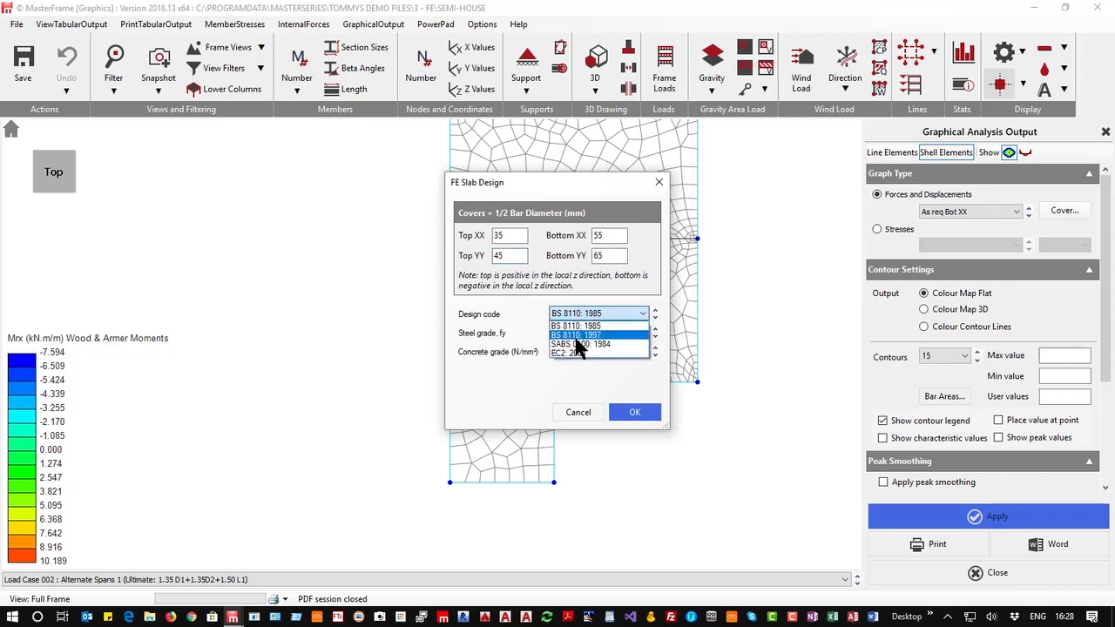
pyautogui.click(552, 353)
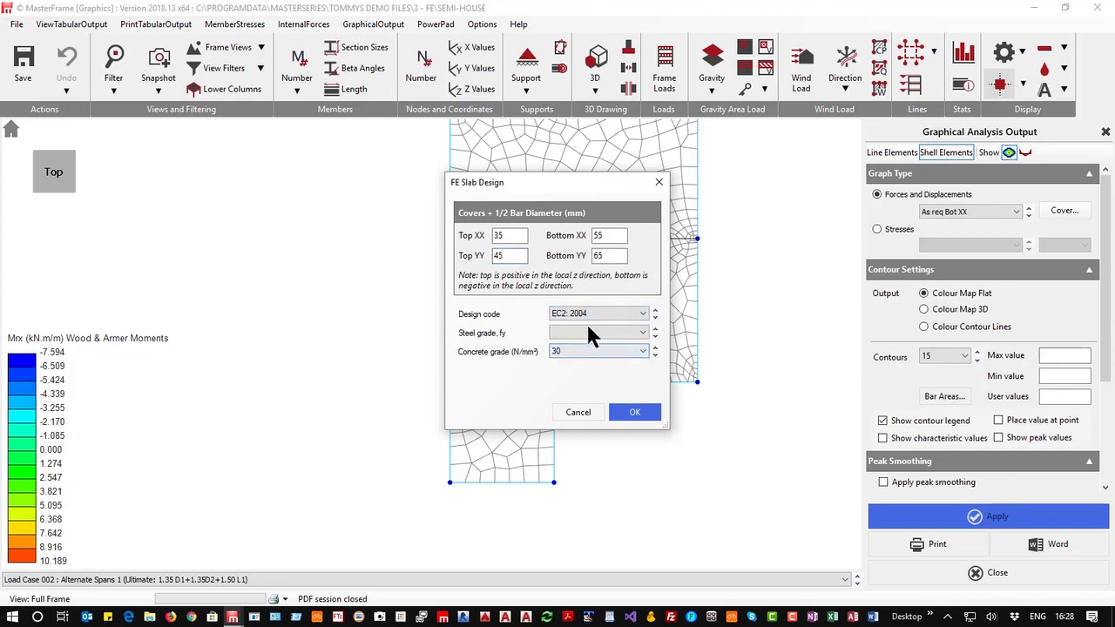
pyautogui.click(588, 329)
pyautogui.click(574, 348)
pyautogui.click(581, 350)
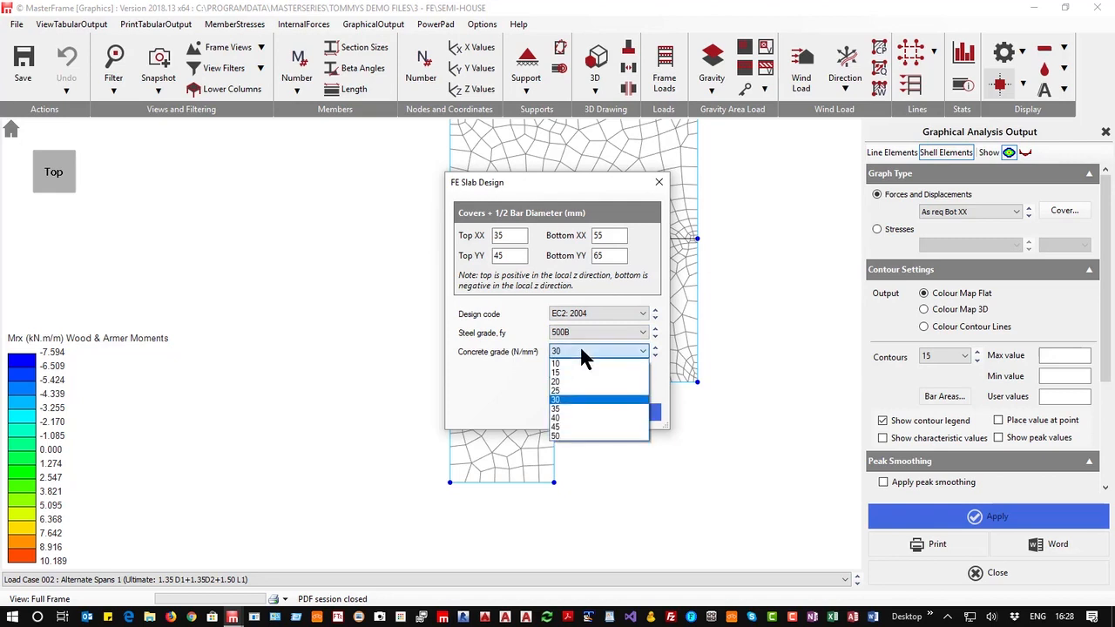
pyautogui.click(557, 409)
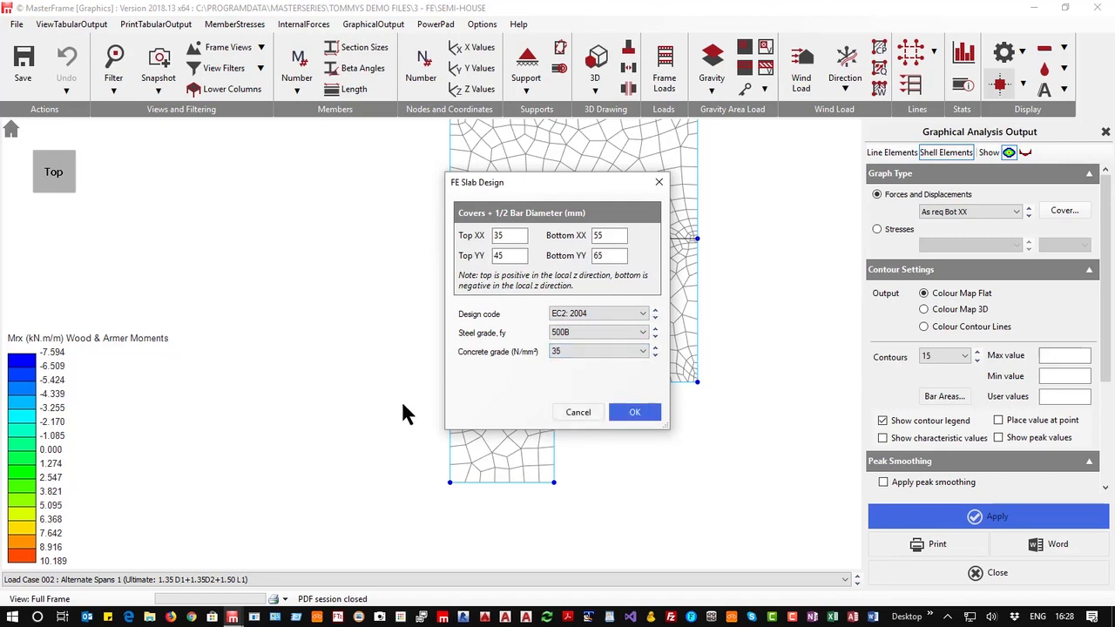
pyautogui.click(634, 413)
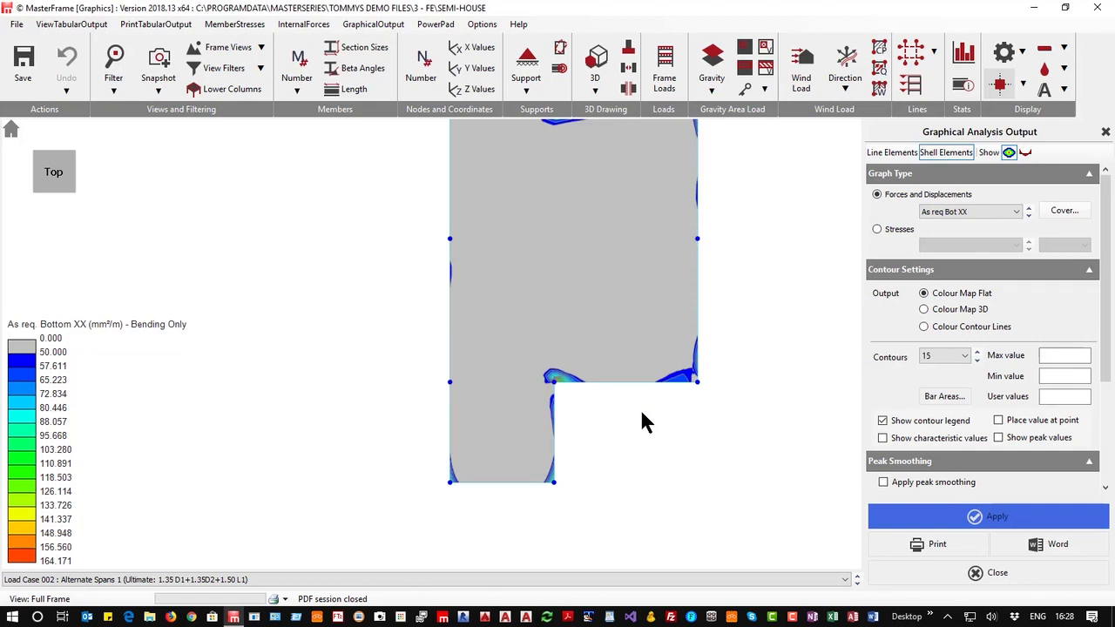
# Switch the contours to the required top XX reinforcement area
pyautogui.scroll(1, 641, 411)
pyautogui.scroll(-6, 349, 347)
pyautogui.scroll(1, 369, 290)
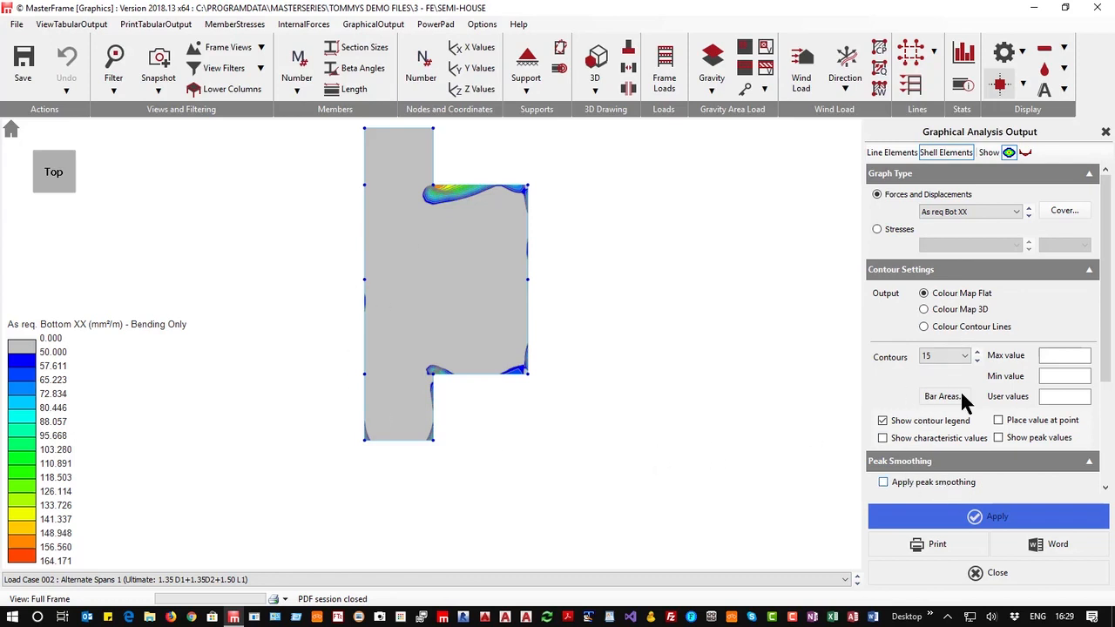
pyautogui.click(970, 206)
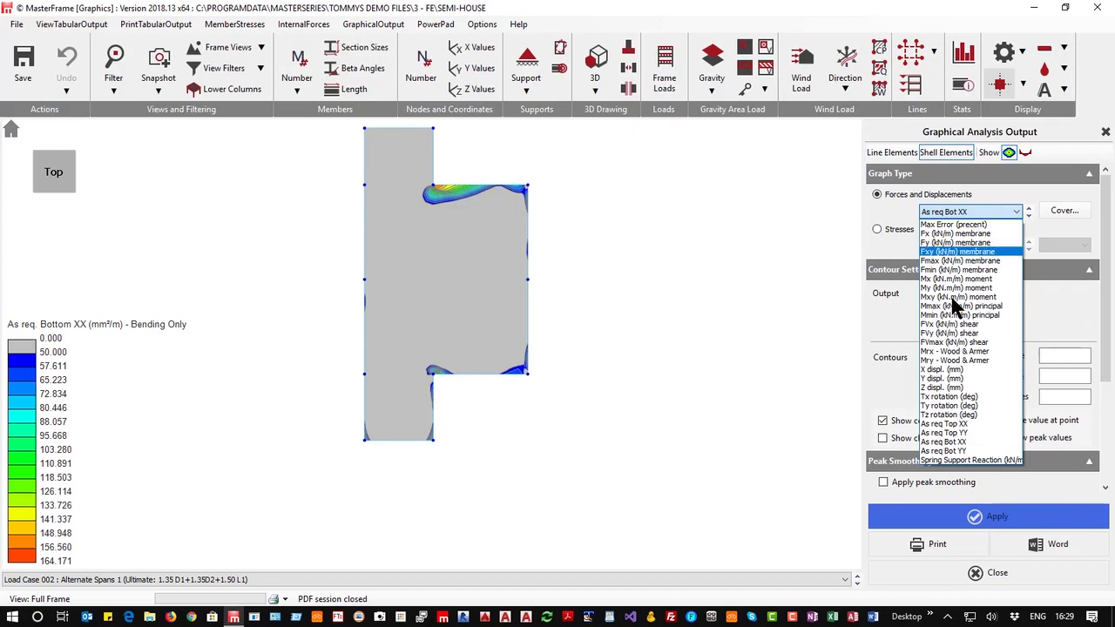
pyautogui.click(937, 424)
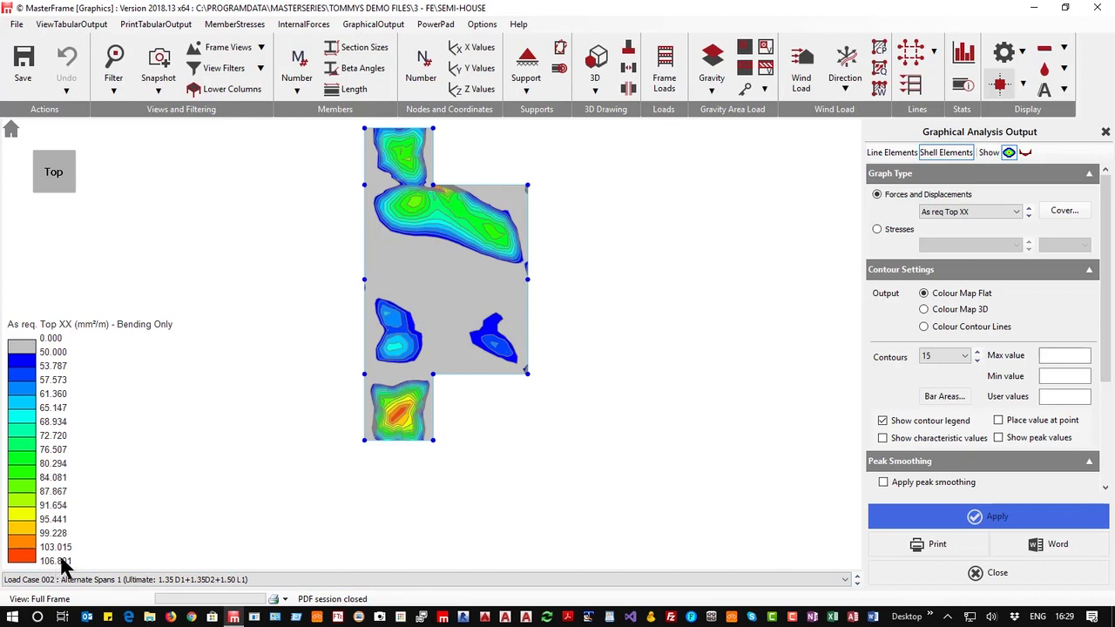
pyautogui.scroll(3, 433, 209)
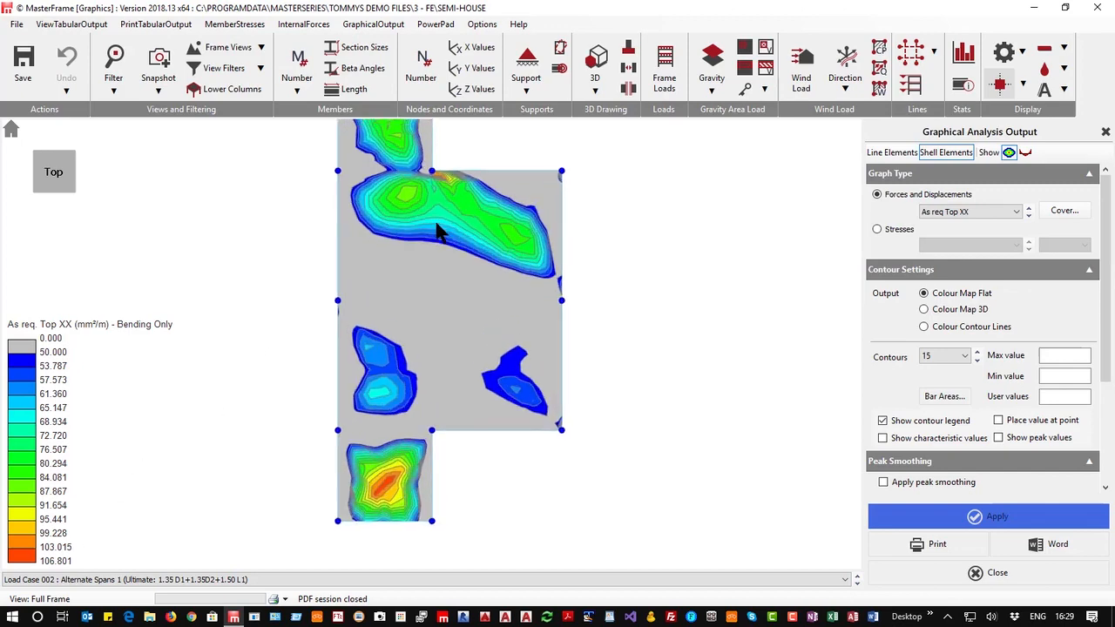
pyautogui.scroll(-2, 438, 232)
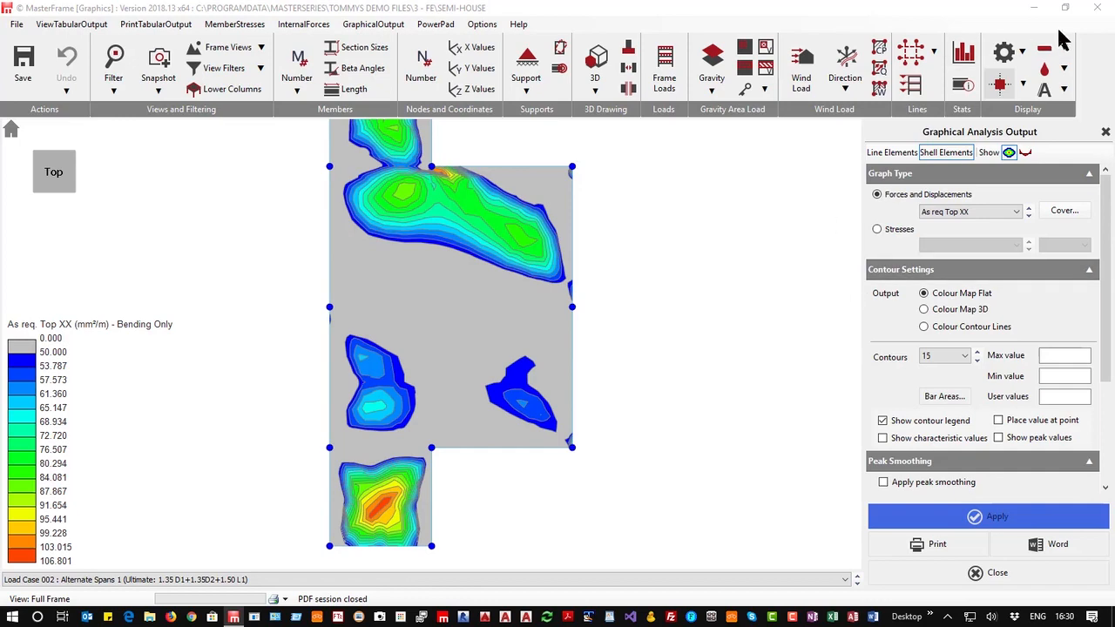
# Close the analysis output and review the FE surface material properties and slab thickness
pyautogui.click(1099, 8)
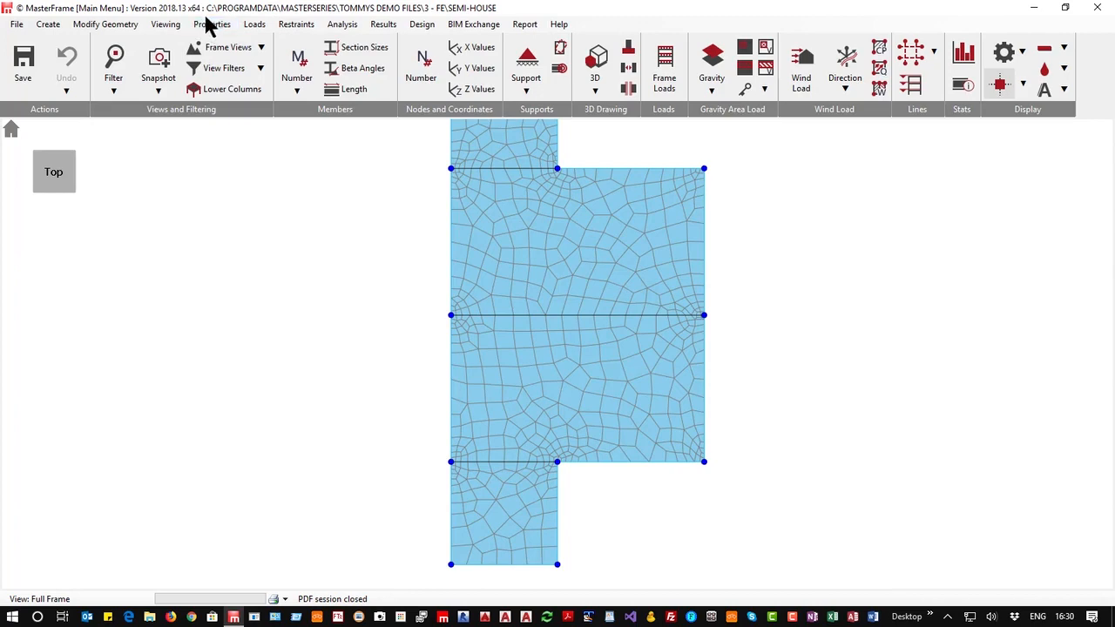
pyautogui.click(209, 25)
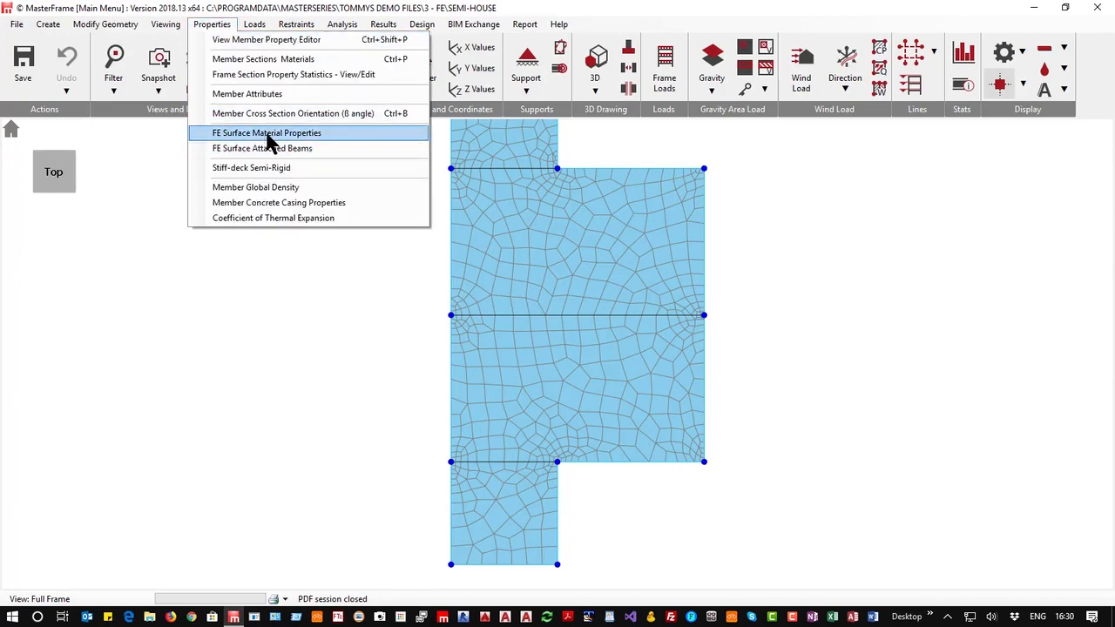
pyautogui.click(269, 134)
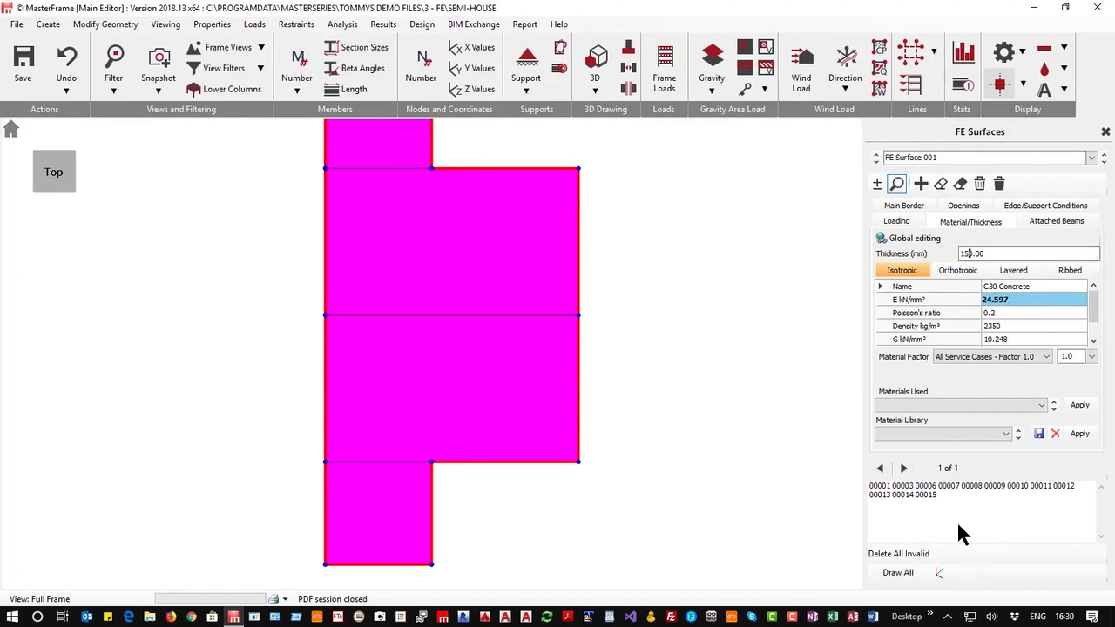
pyautogui.click(1103, 130)
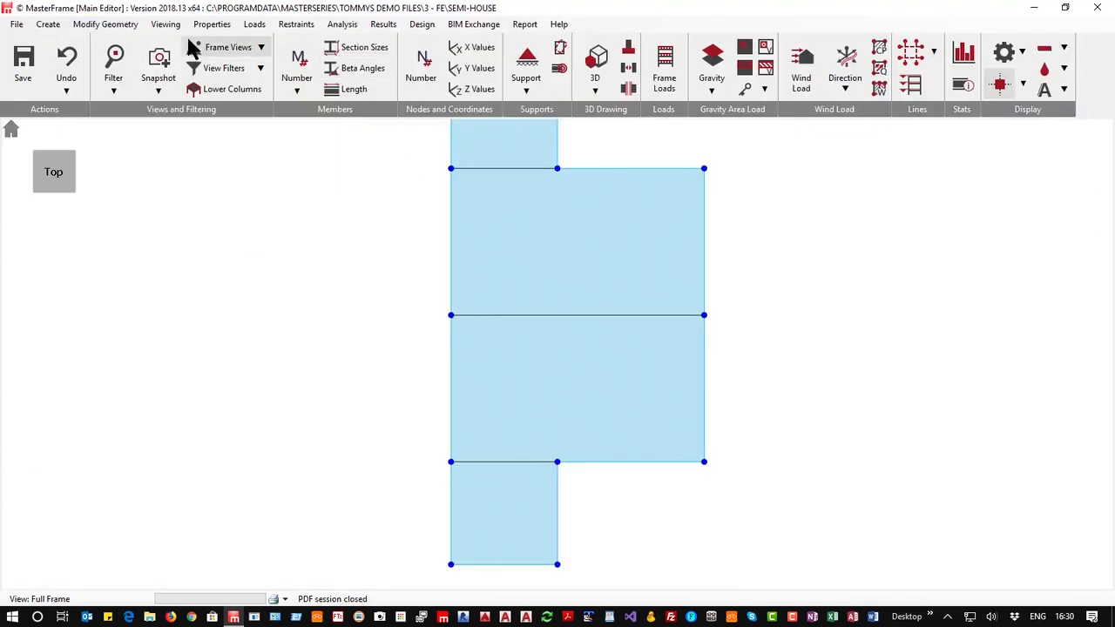
# Globally edit the beam sections to 300 mm wide by 150 mm deep
pyautogui.click(212, 24)
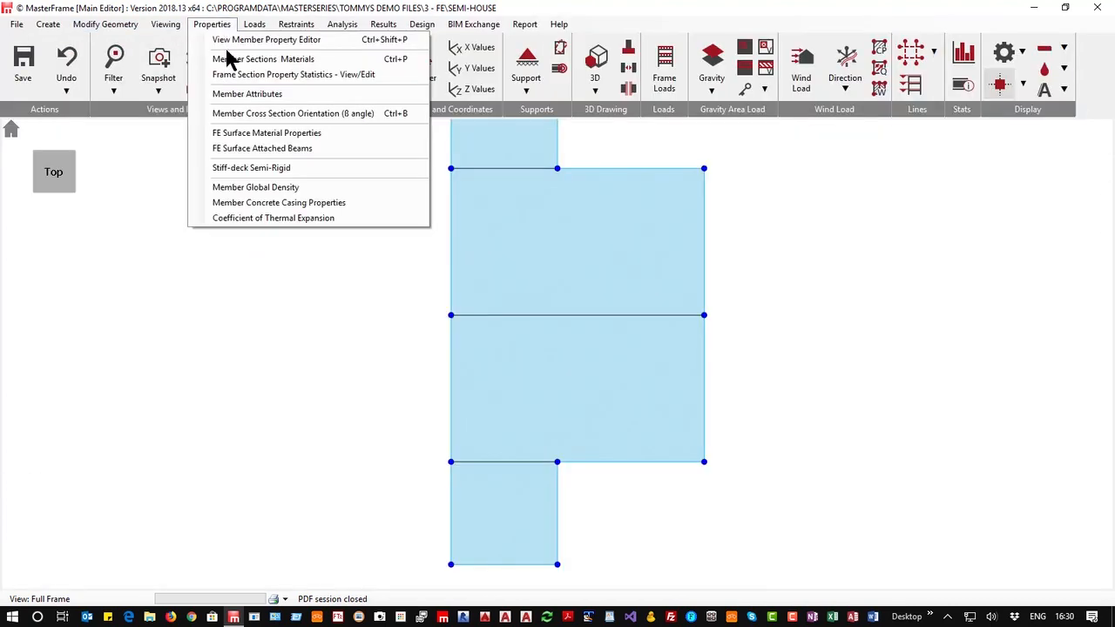
pyautogui.click(270, 61)
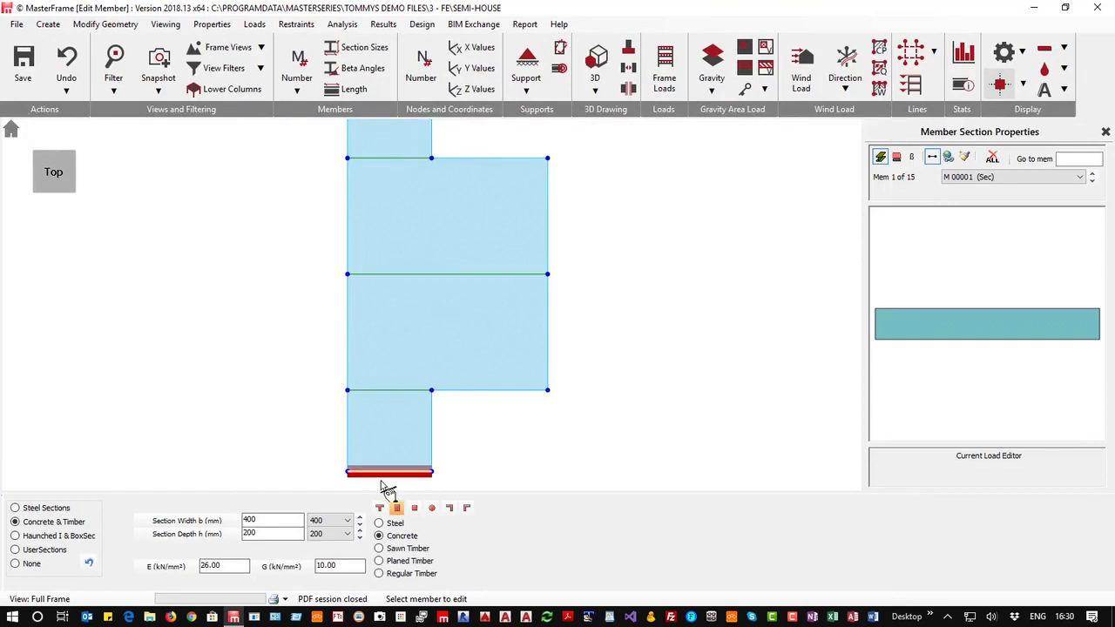
pyautogui.click(947, 157)
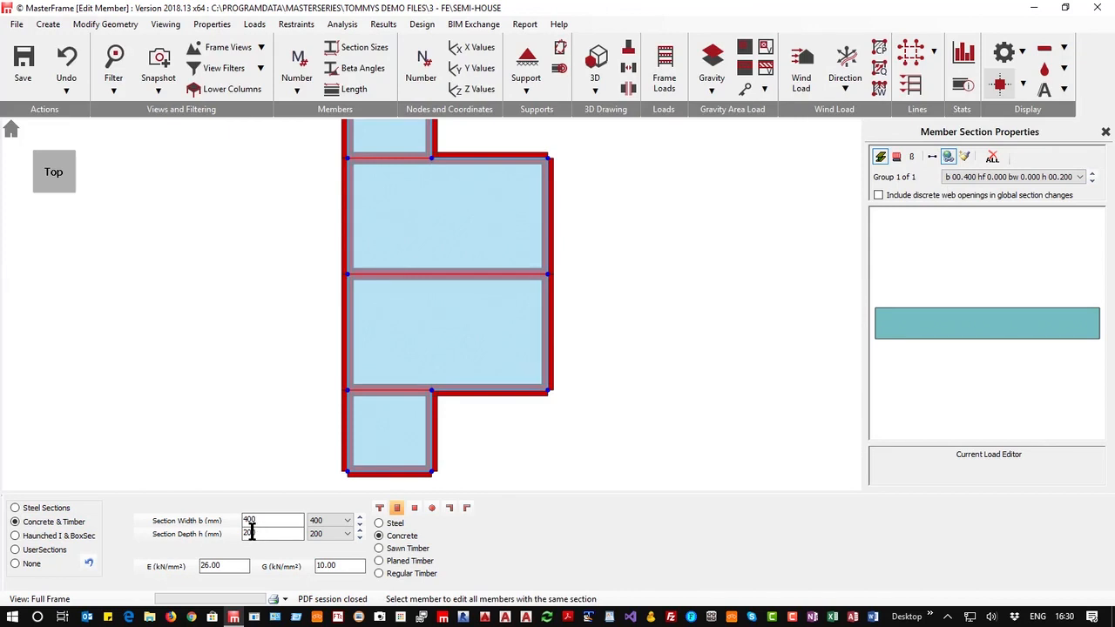
pyautogui.moveTo(264, 532); pyautogui.dragTo(204, 530)
pyautogui.write('1')
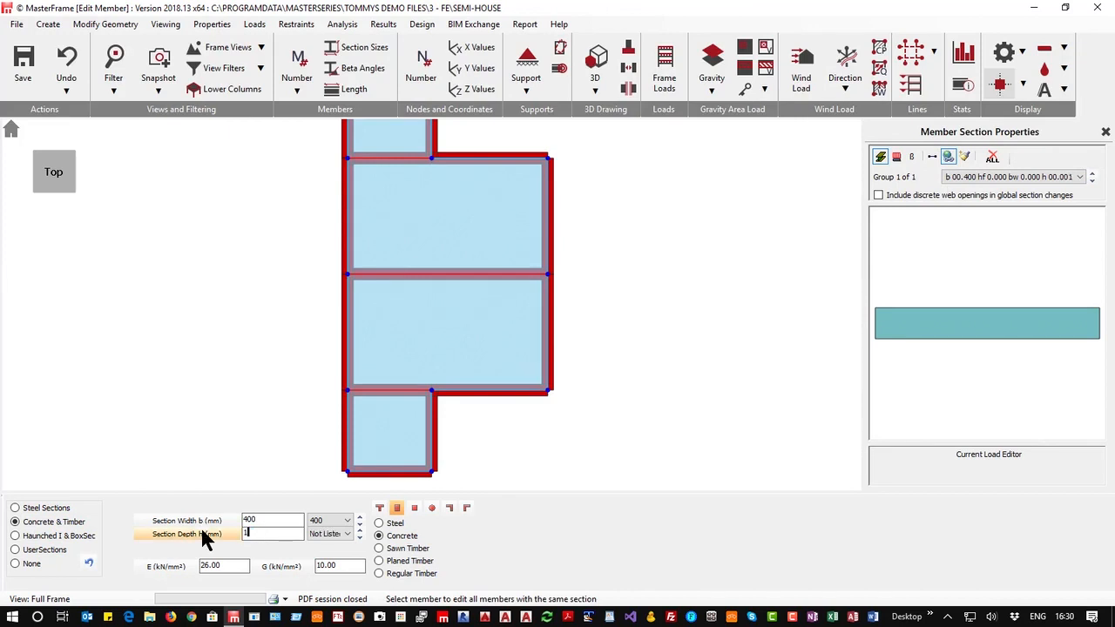
pyautogui.write('50')
pyautogui.moveTo(267, 520); pyautogui.dragTo(234, 519)
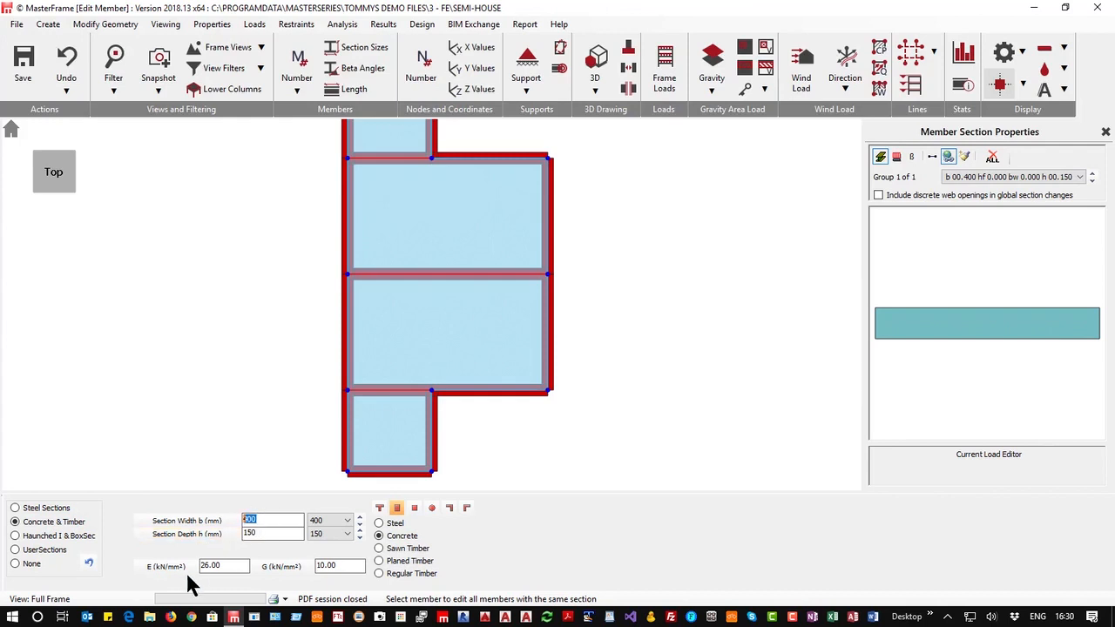
pyautogui.write('30')
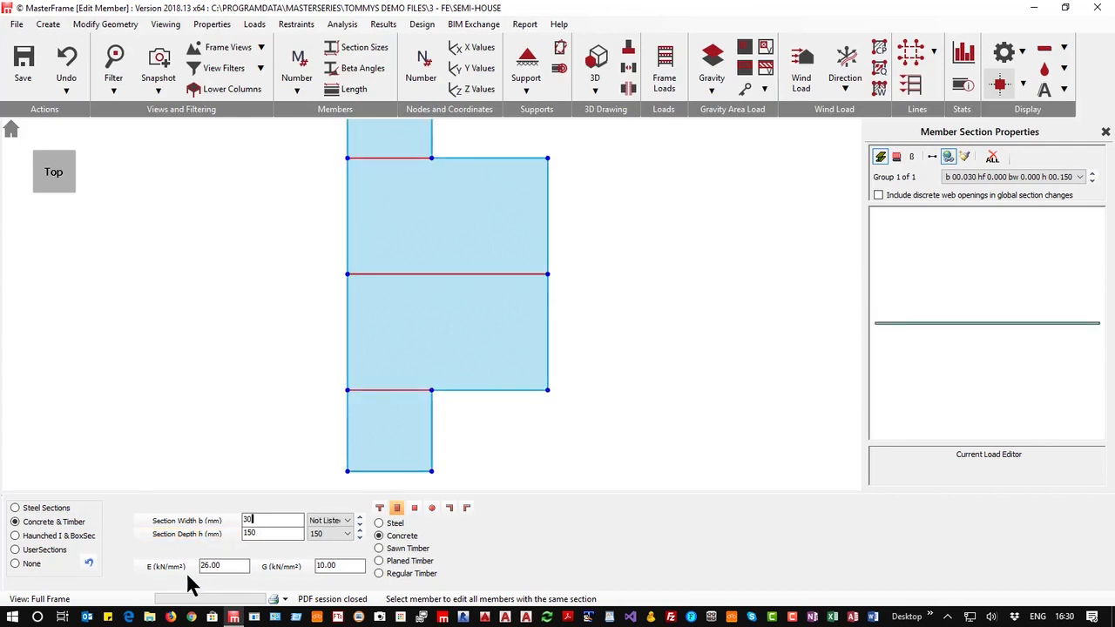
pyautogui.write('0')
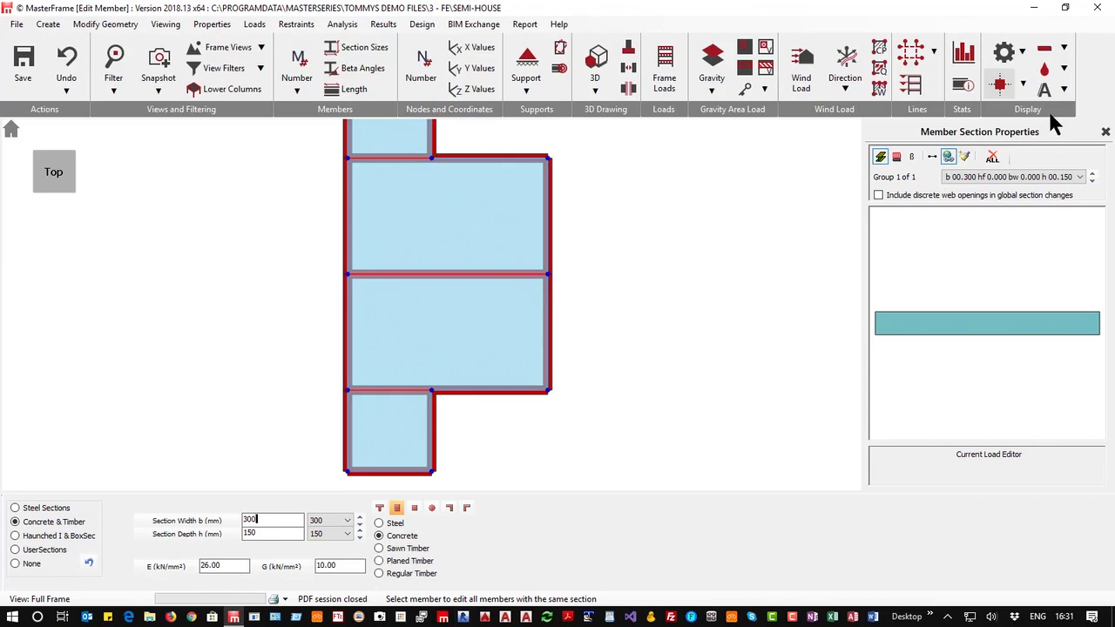
pyautogui.click(1104, 133)
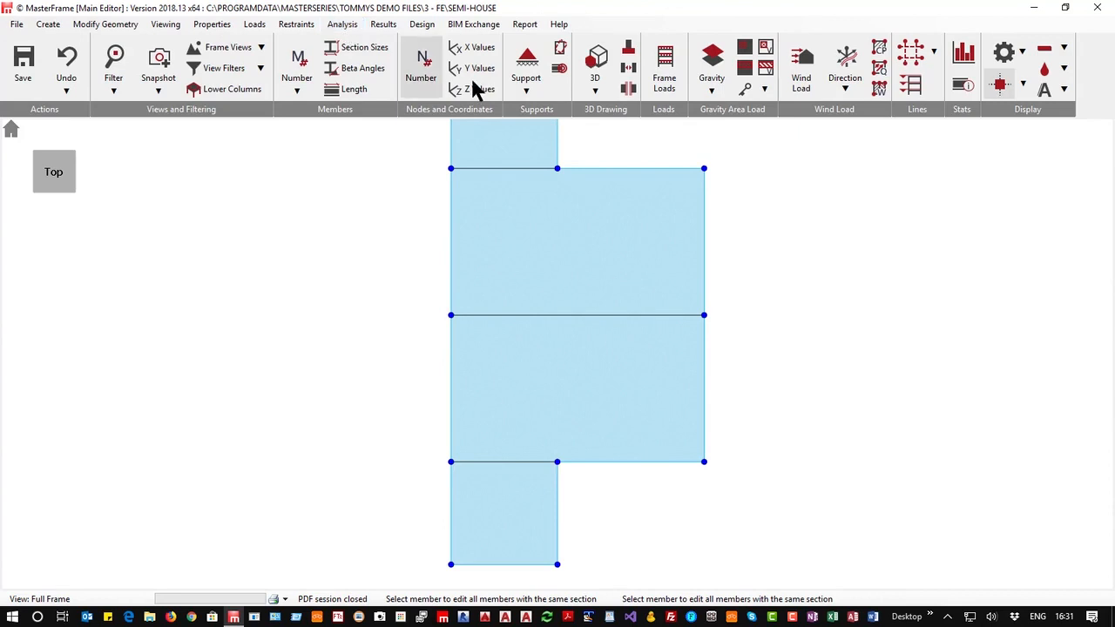
# Inspect the beams against the slab in 3D and review the FE surface attached beam offset settings
pyautogui.click(597, 70)
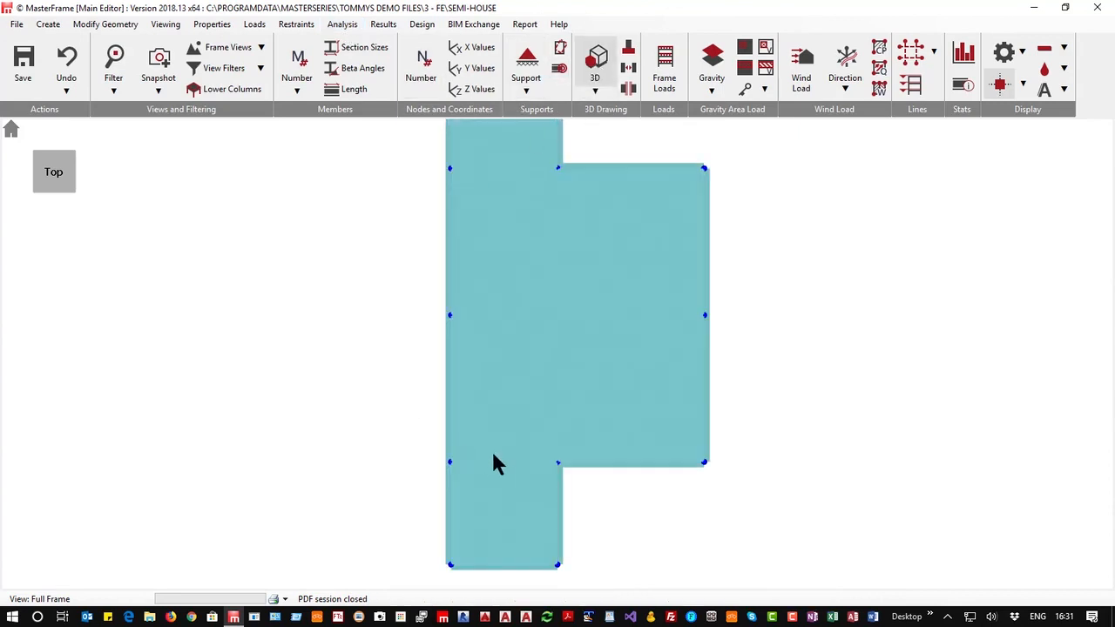
pyautogui.moveTo(493, 453); pyautogui.dragTo(415, 351, button='middle')
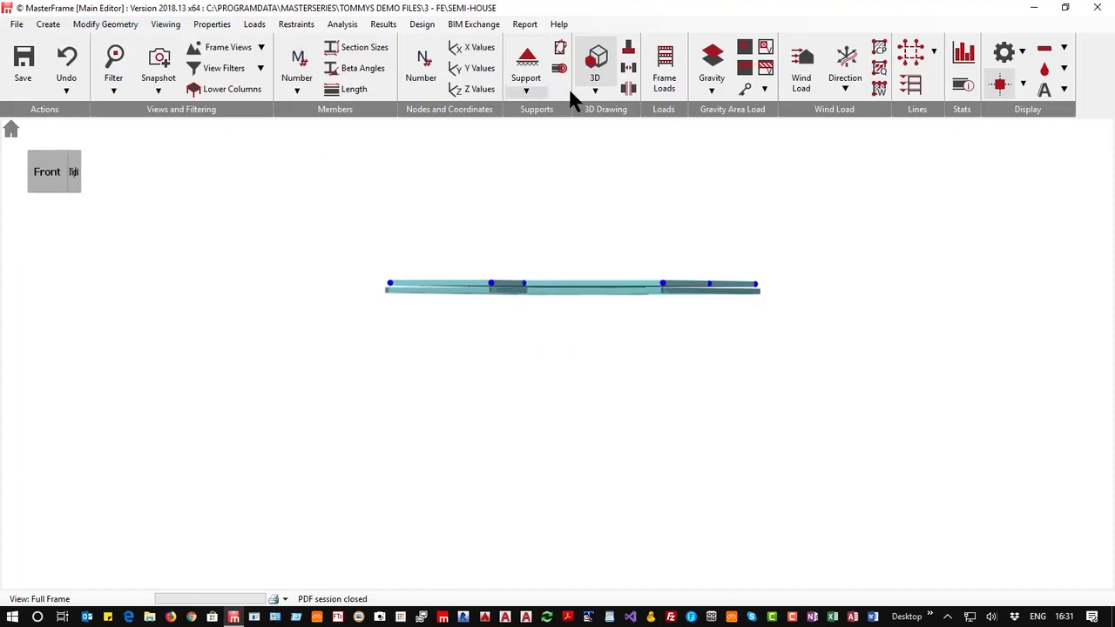
pyautogui.click(597, 63)
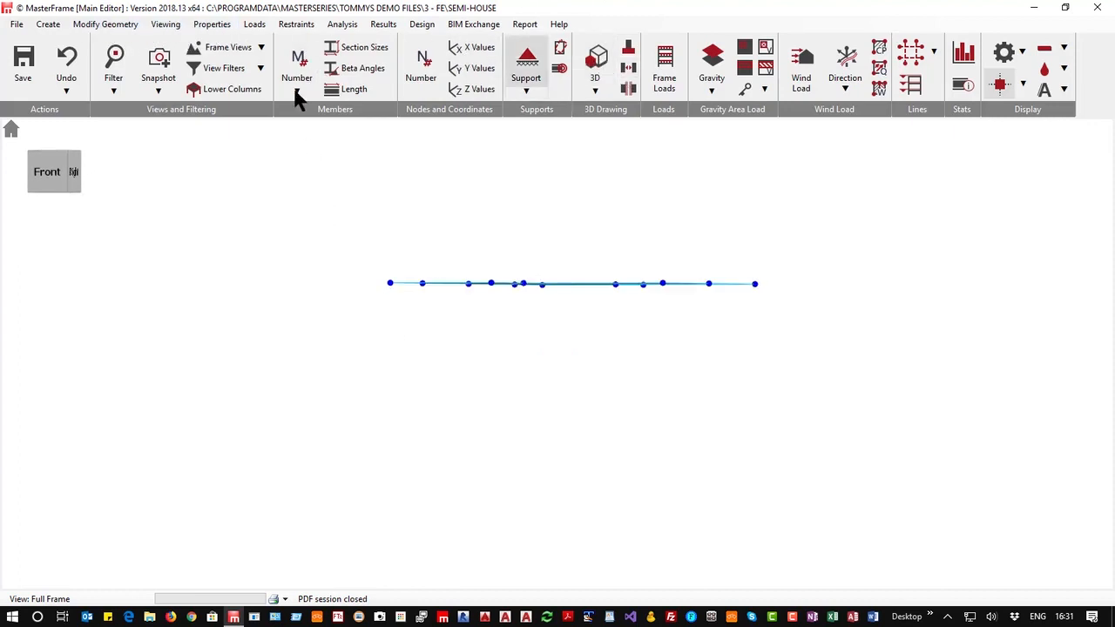
pyautogui.click(210, 24)
pyautogui.click(257, 148)
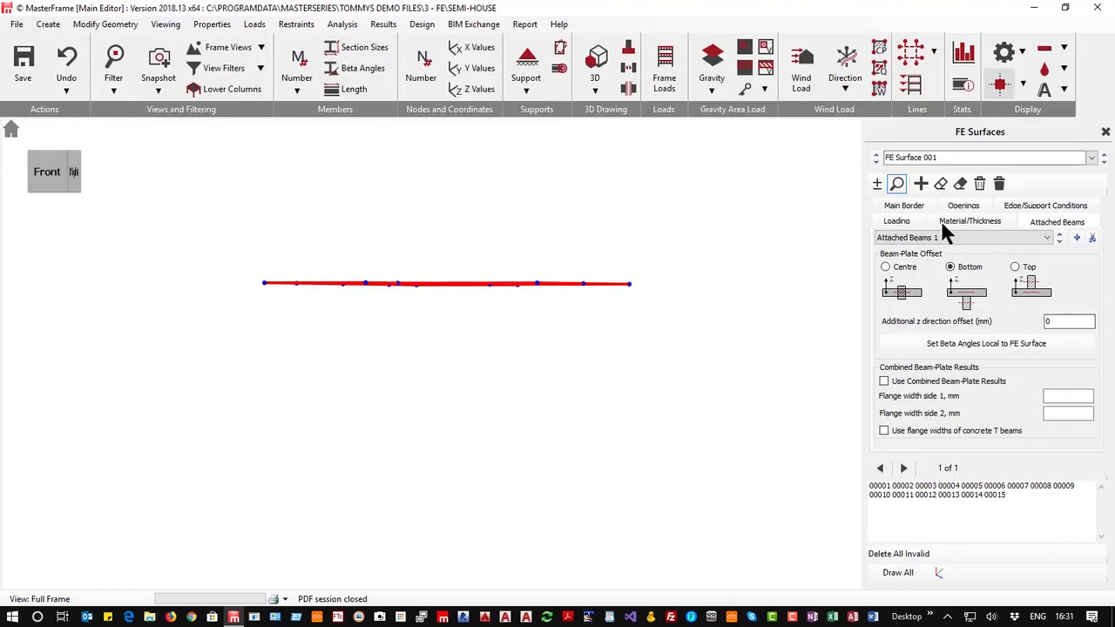
pyautogui.click(1105, 131)
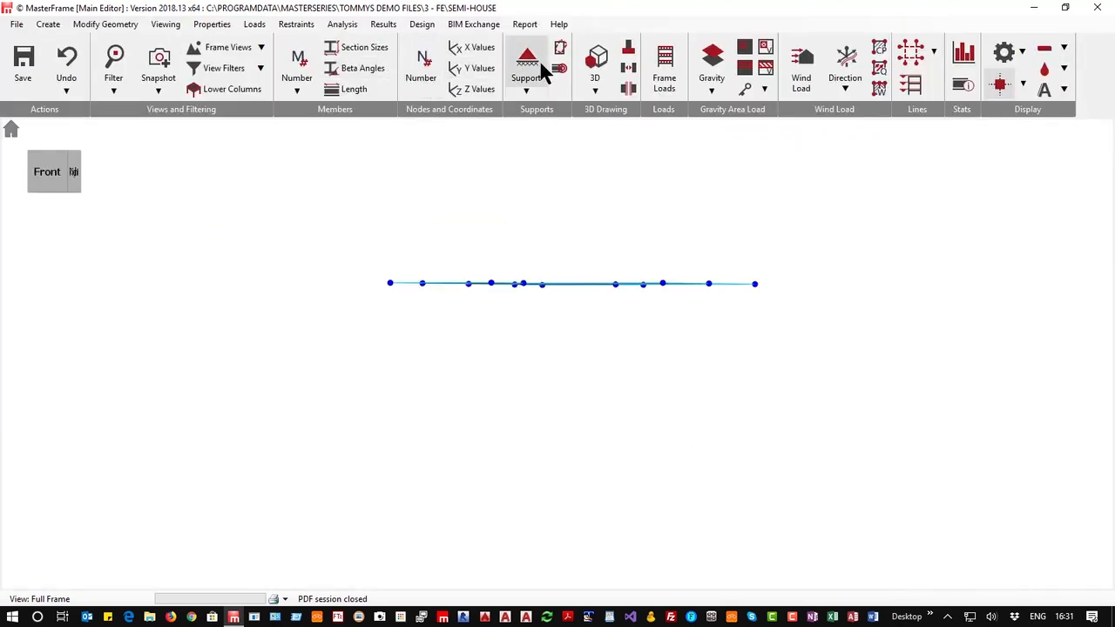
# Run a static Space Frame analysis of the slab model
pyautogui.click(598, 61)
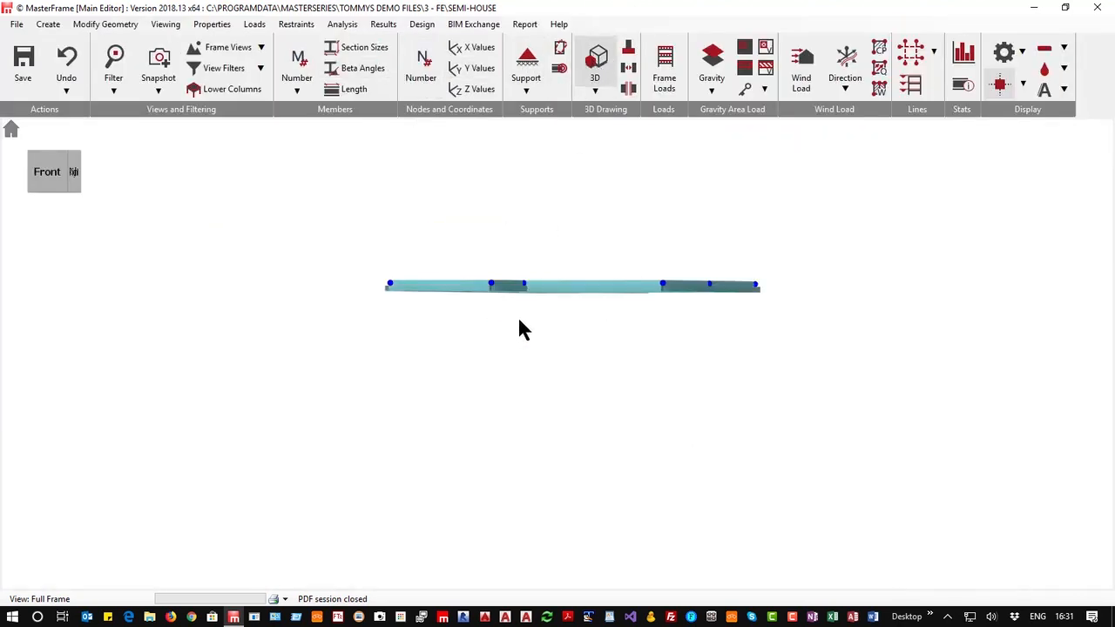
pyautogui.moveTo(517, 315); pyautogui.dragTo(391, 341, button='middle')
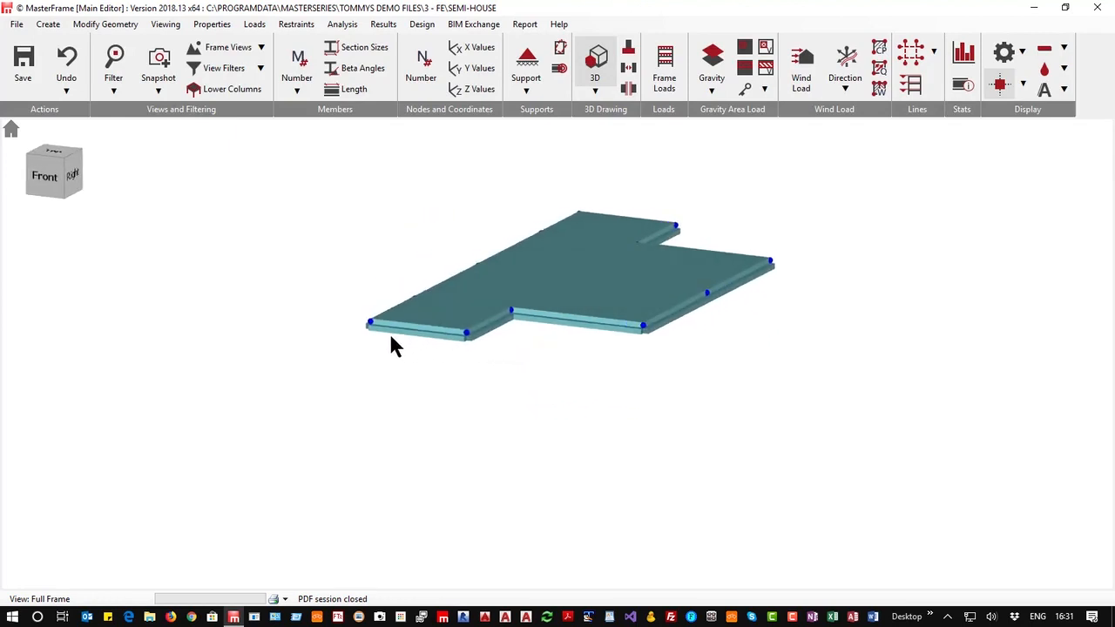
pyautogui.click(344, 25)
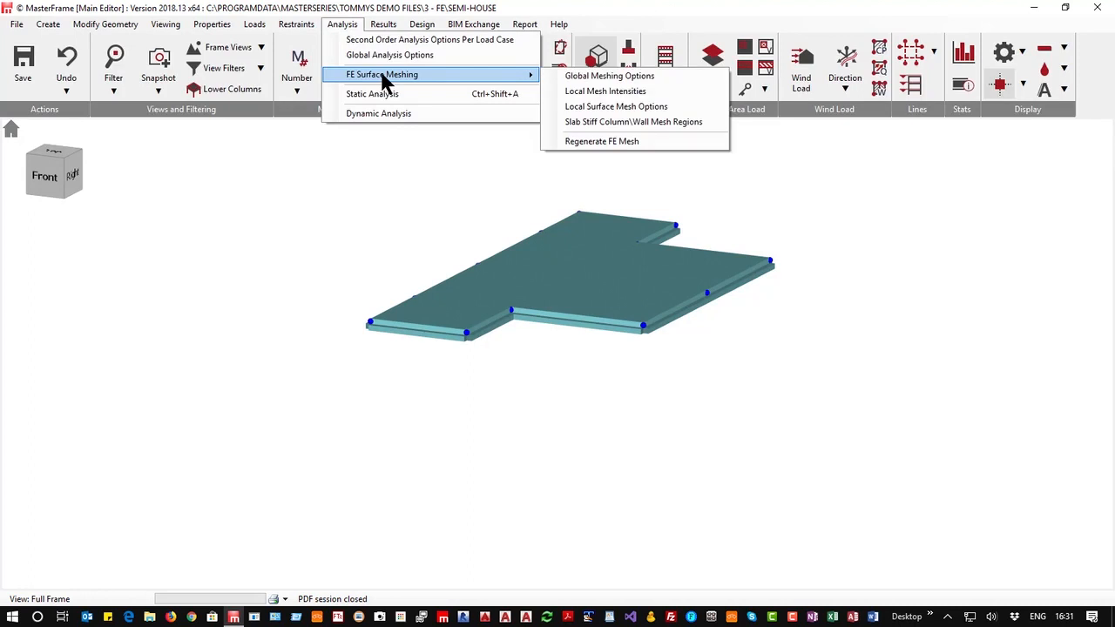
pyautogui.click(377, 94)
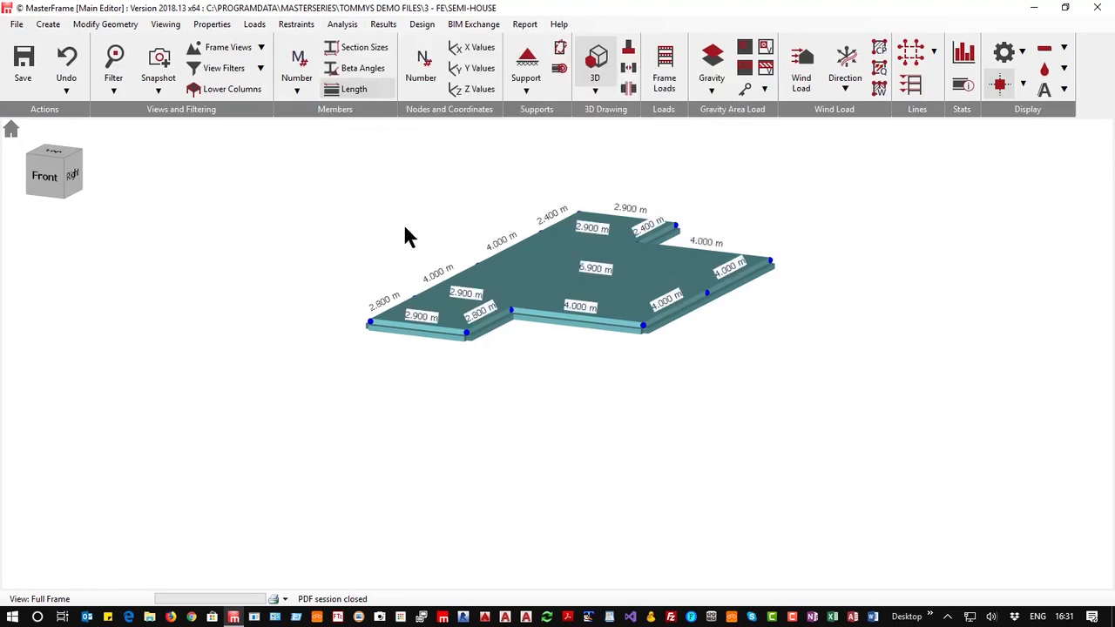
pyautogui.click(353, 88)
pyautogui.click(343, 24)
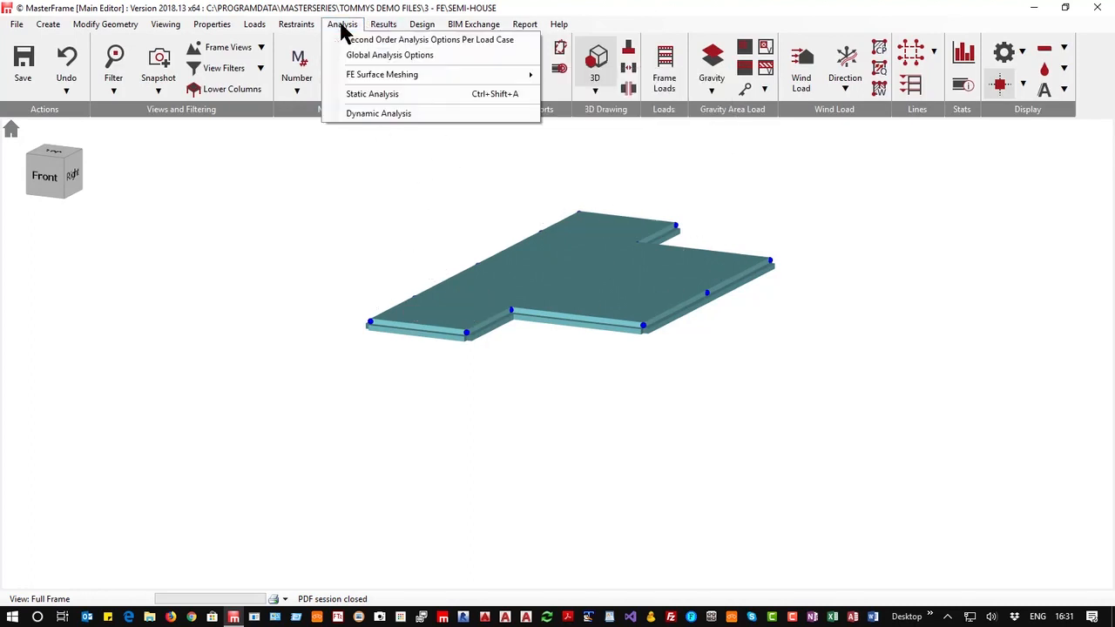
pyautogui.click(360, 91)
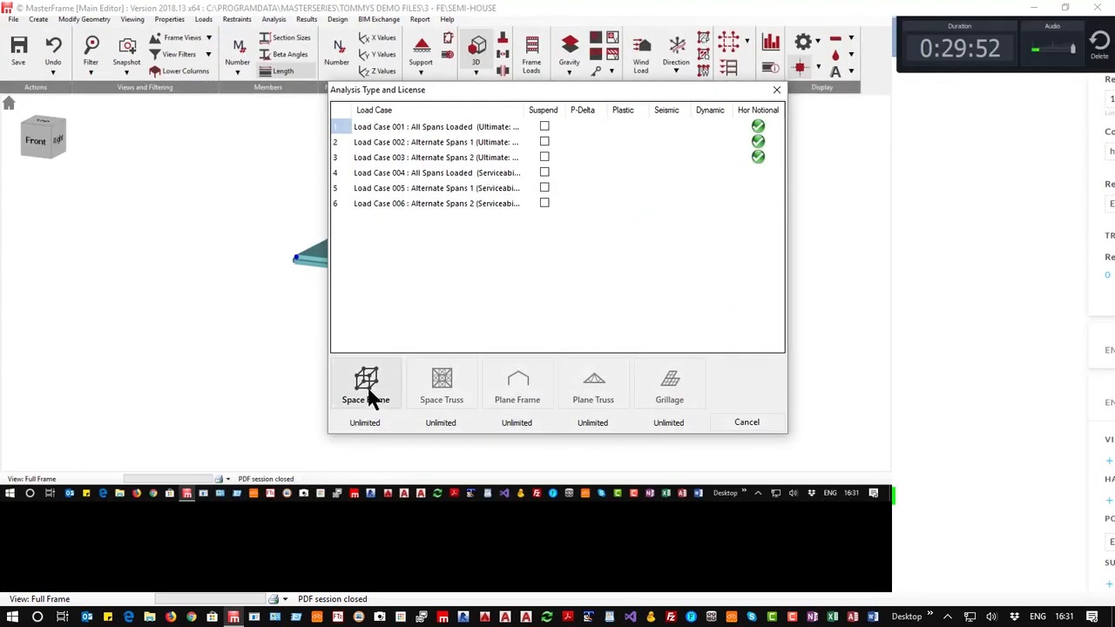
pyautogui.click(369, 391)
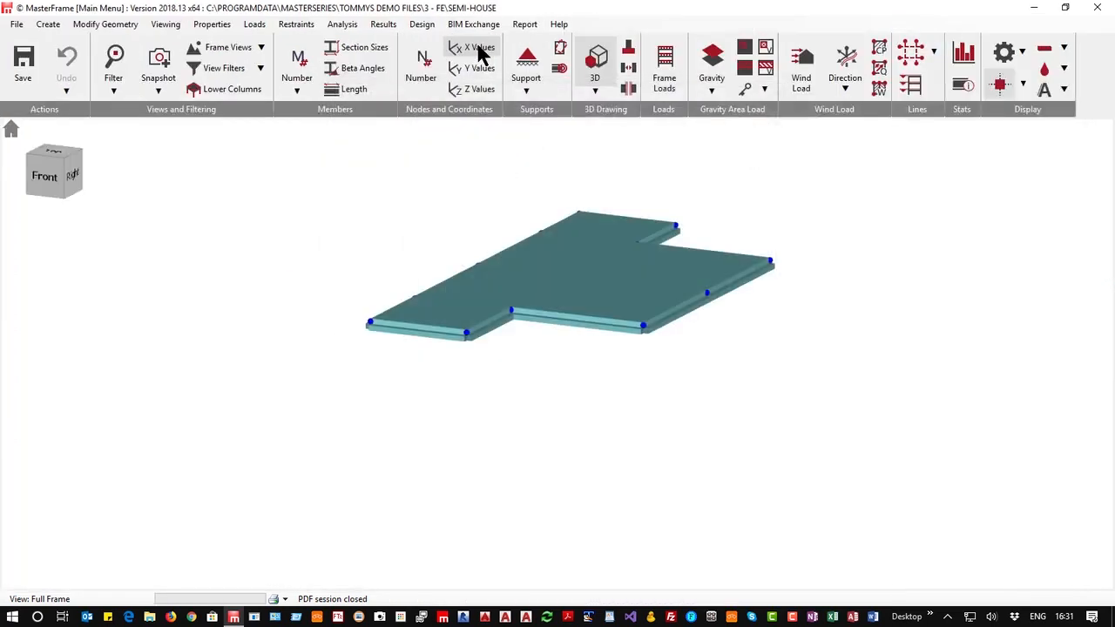
# Open the graphical analysis results and set the plan view from the top
pyautogui.click(597, 76)
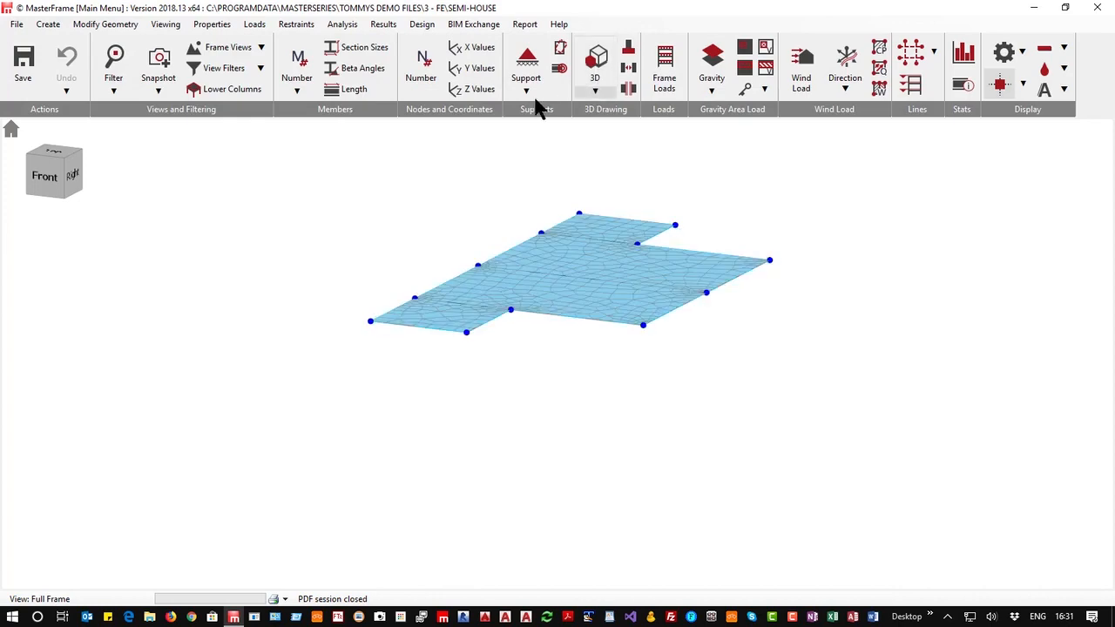
pyautogui.click(384, 27)
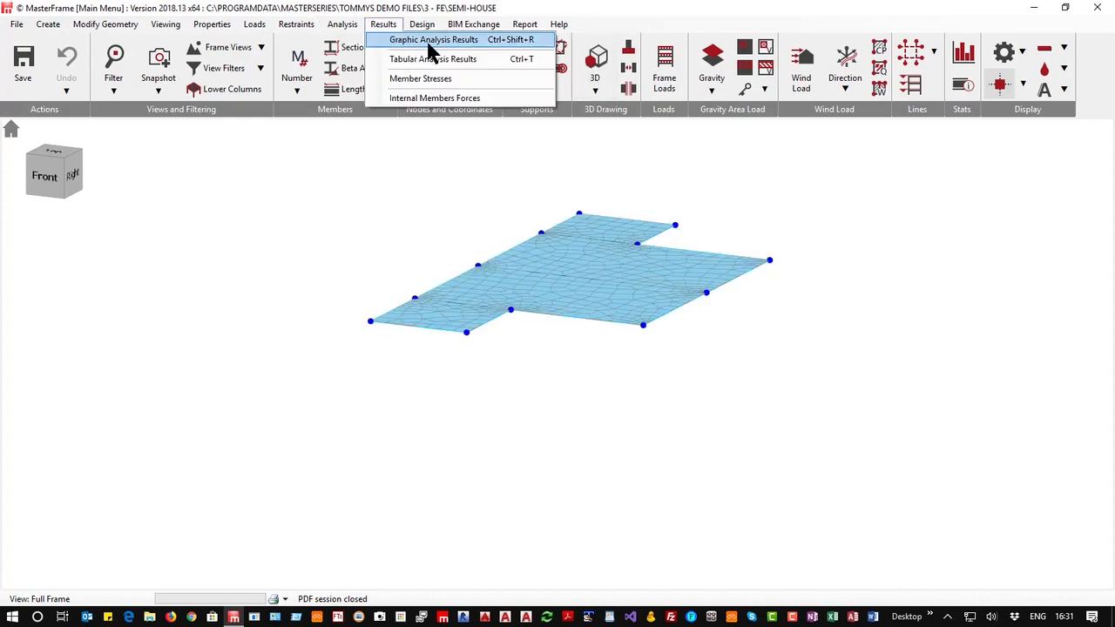
pyautogui.click(428, 40)
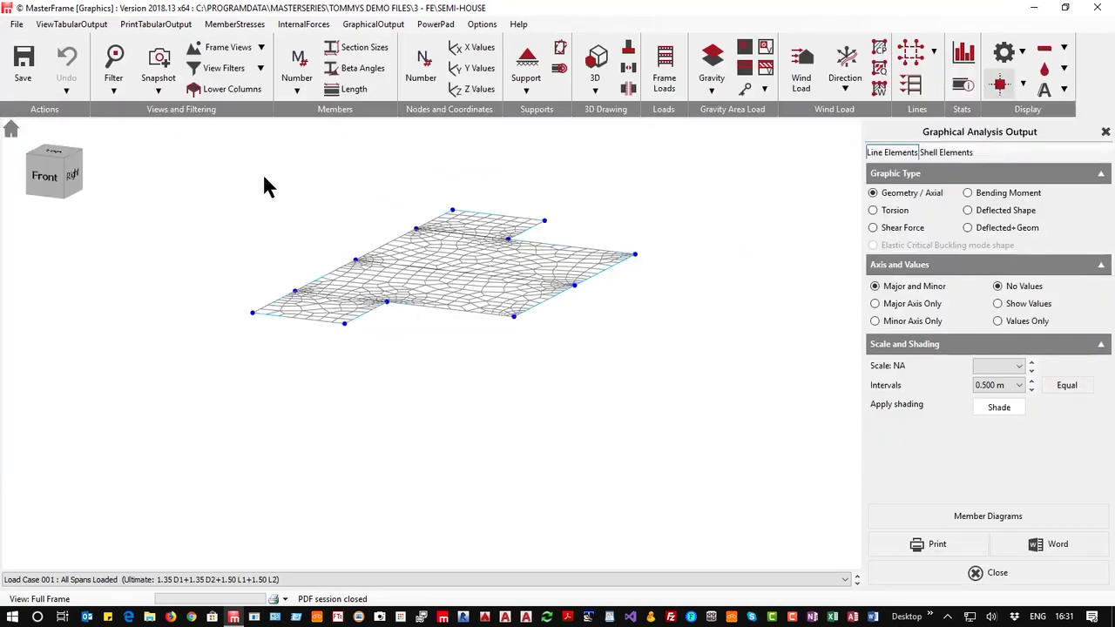
pyautogui.click(48, 148)
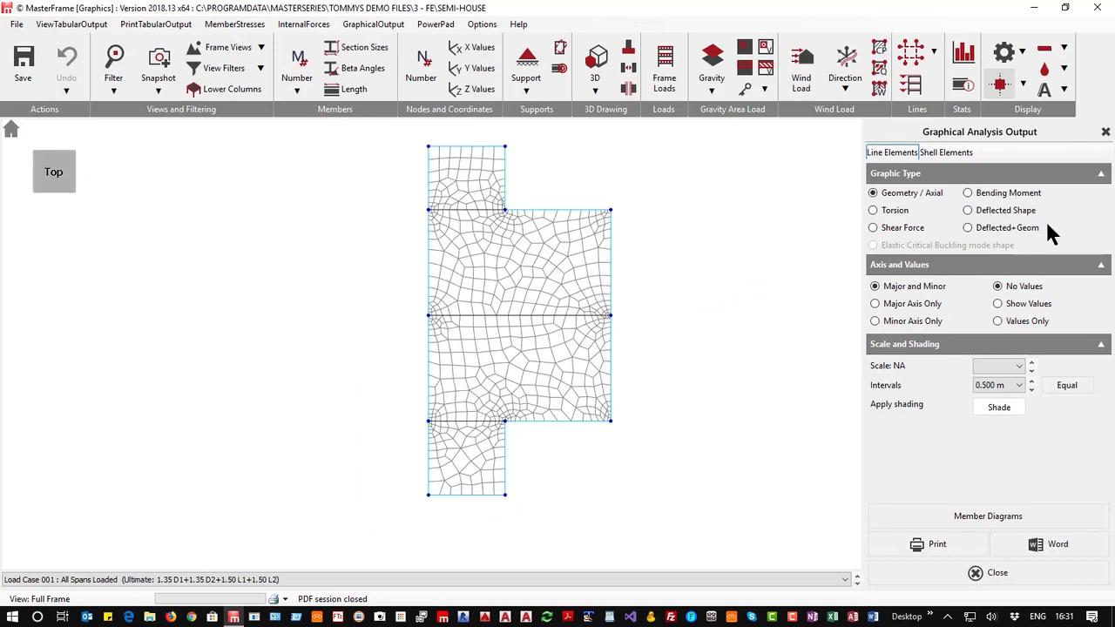
# Show the shell element required reinforcement contours, stepping through top XX, top YY, bottom XX and bottom YY
pyautogui.click(945, 153)
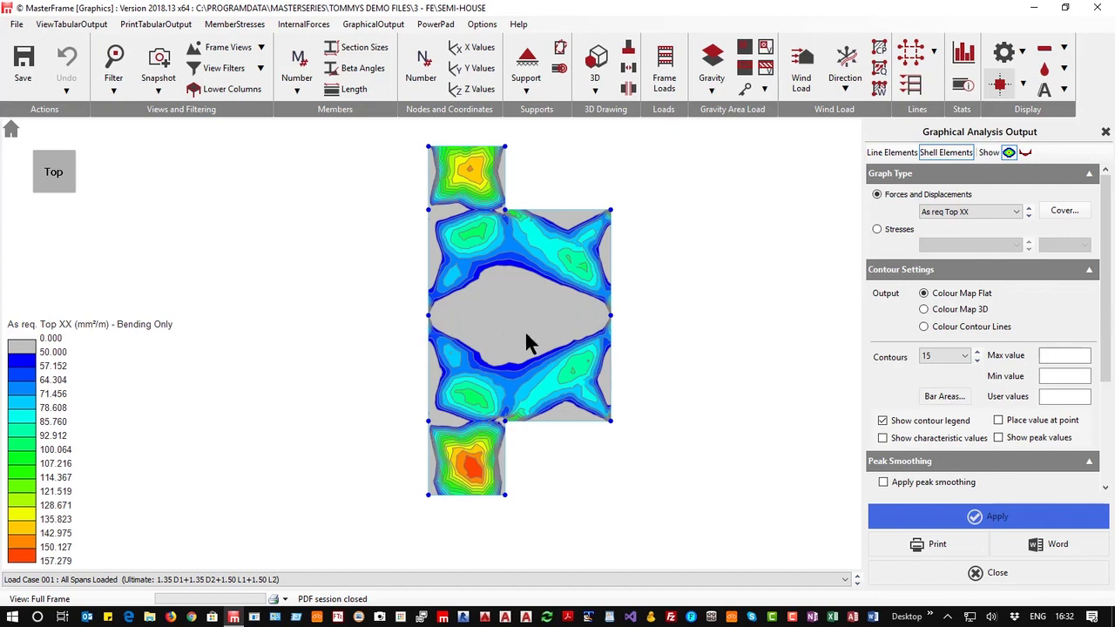
pyautogui.click(1029, 216)
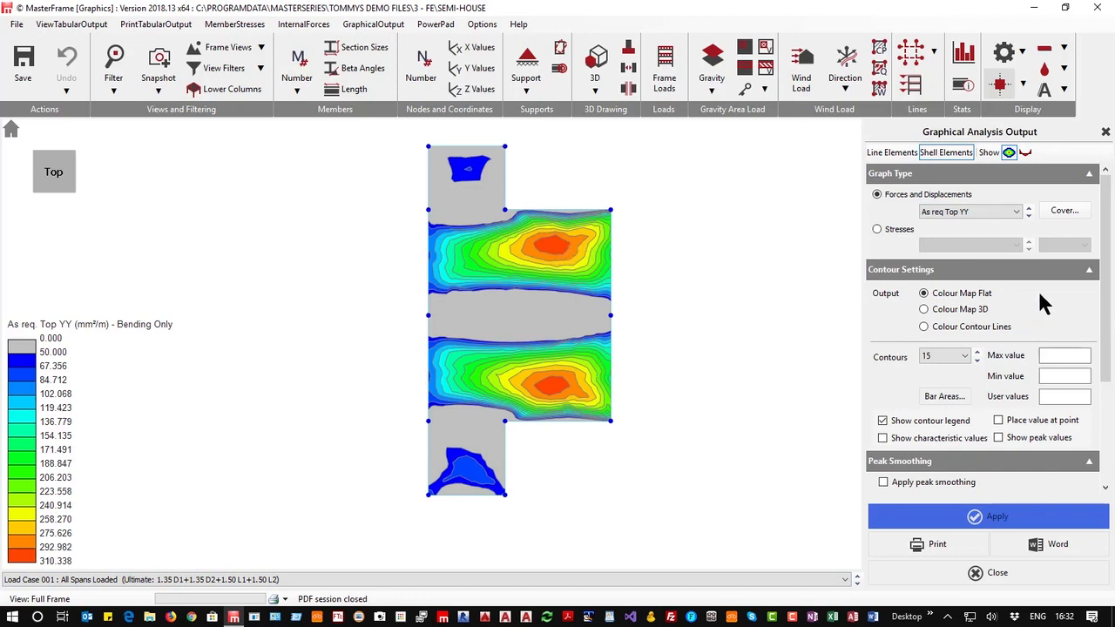
pyautogui.click(1028, 216)
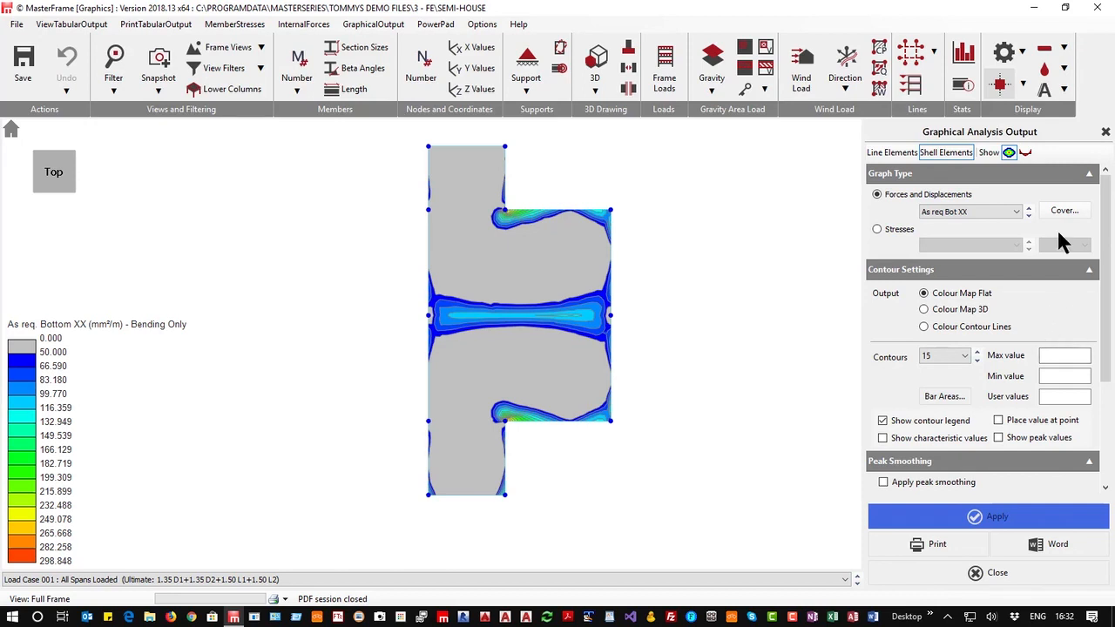
pyautogui.click(1028, 217)
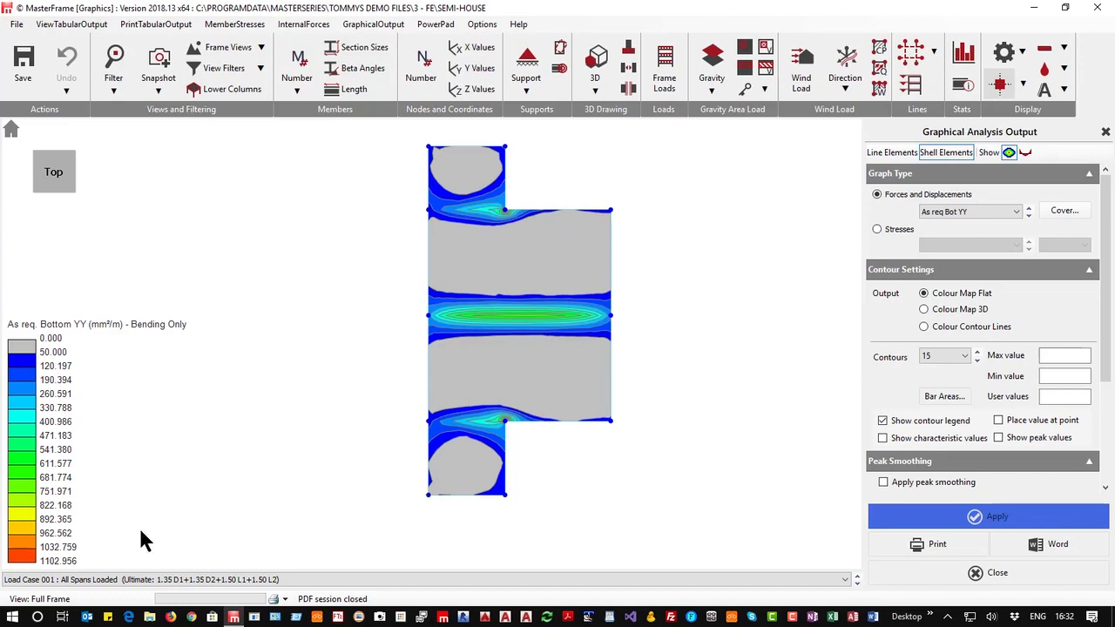
# Orbit and zoom around the slab to examine the bottom YY reinforcement contours at the re-entrant corners
pyautogui.moveTo(507, 430); pyautogui.dragTo(418, 331, button='middle')
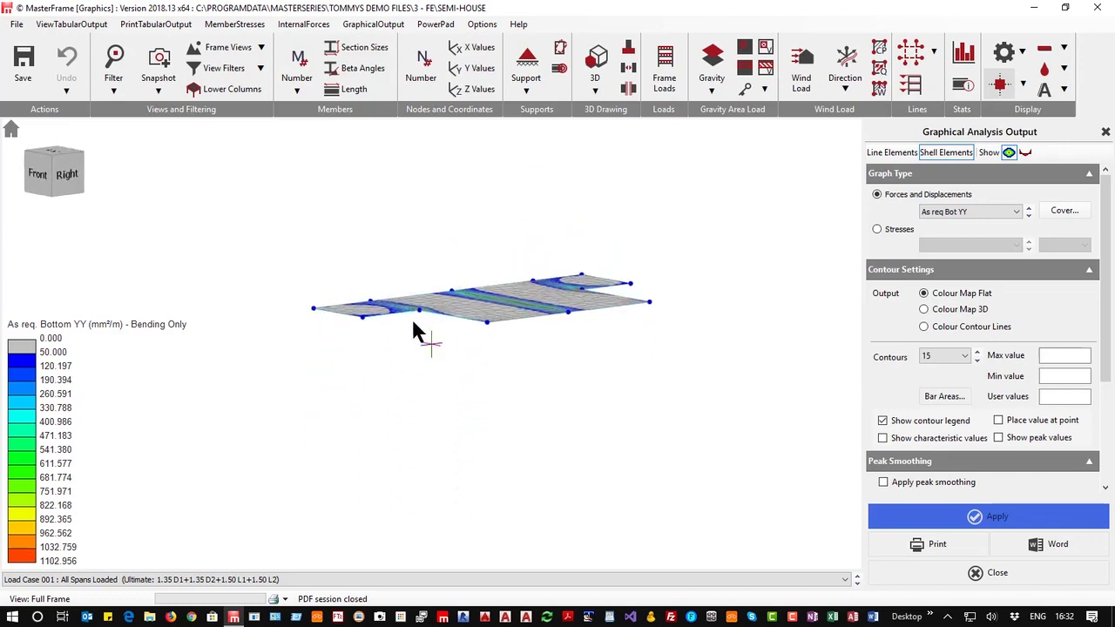
pyautogui.scroll(8, 415, 328)
pyautogui.scroll(5, 459, 353)
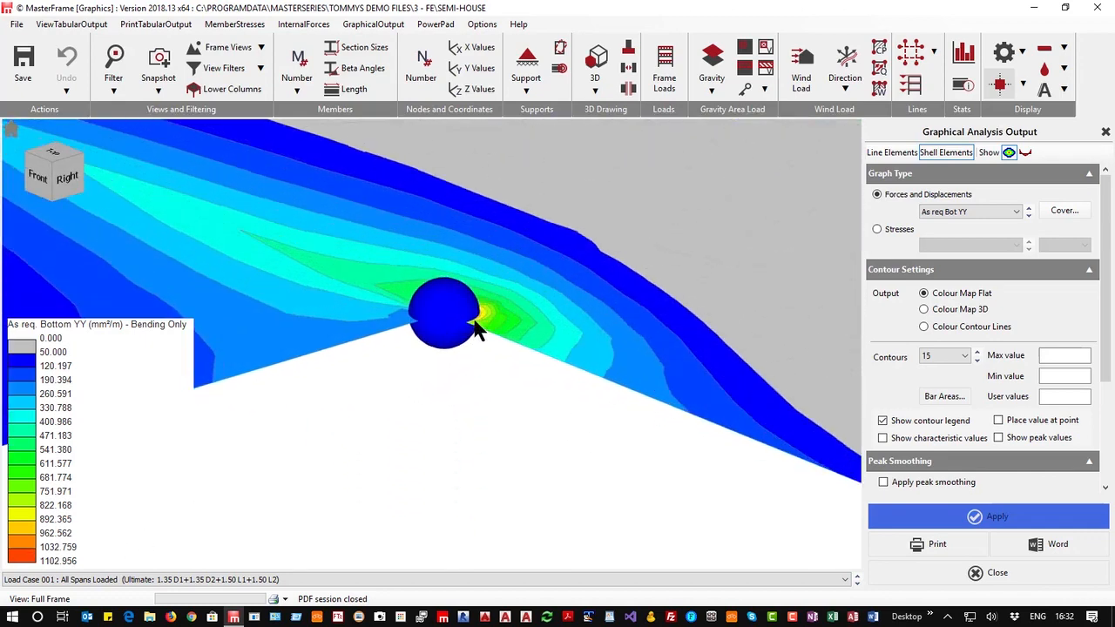
pyautogui.click(1002, 87)
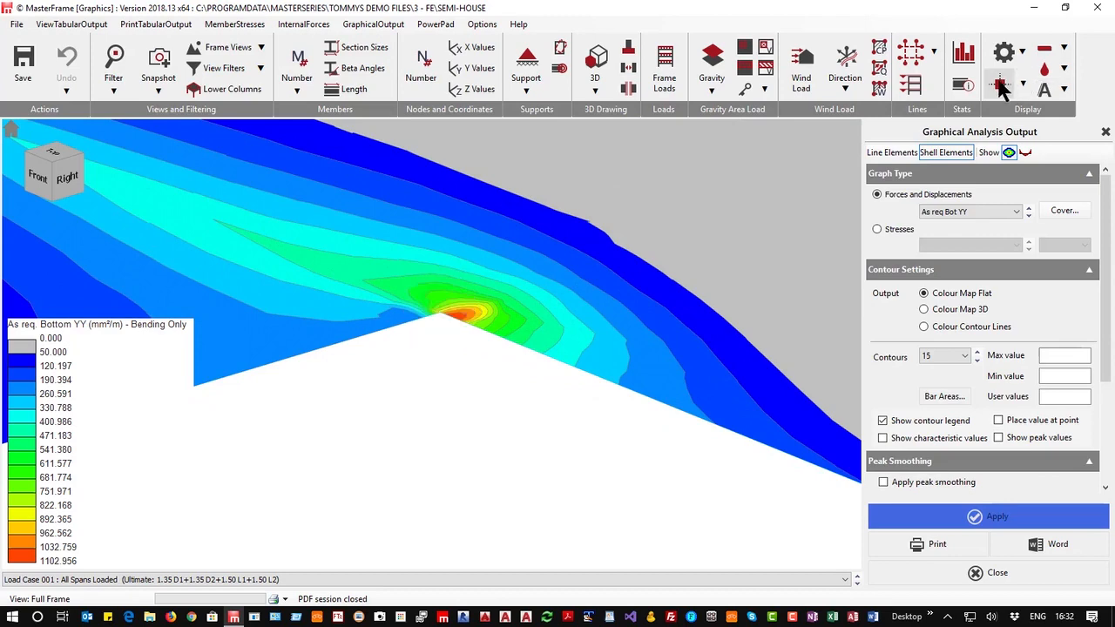
pyautogui.scroll(-6, 456, 315)
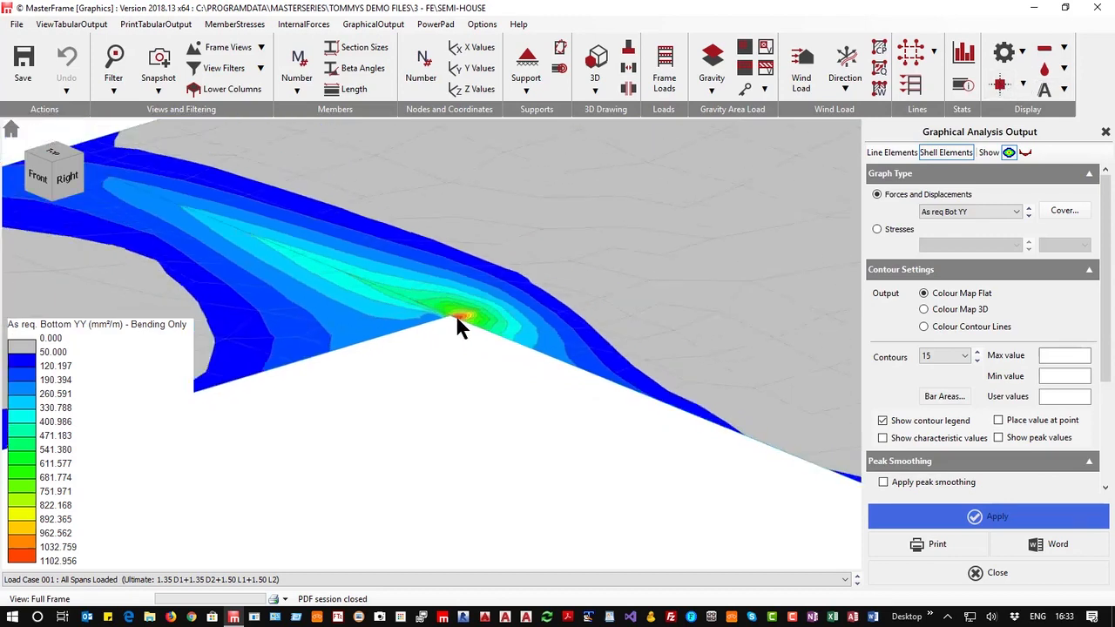
pyautogui.scroll(4, 736, 258)
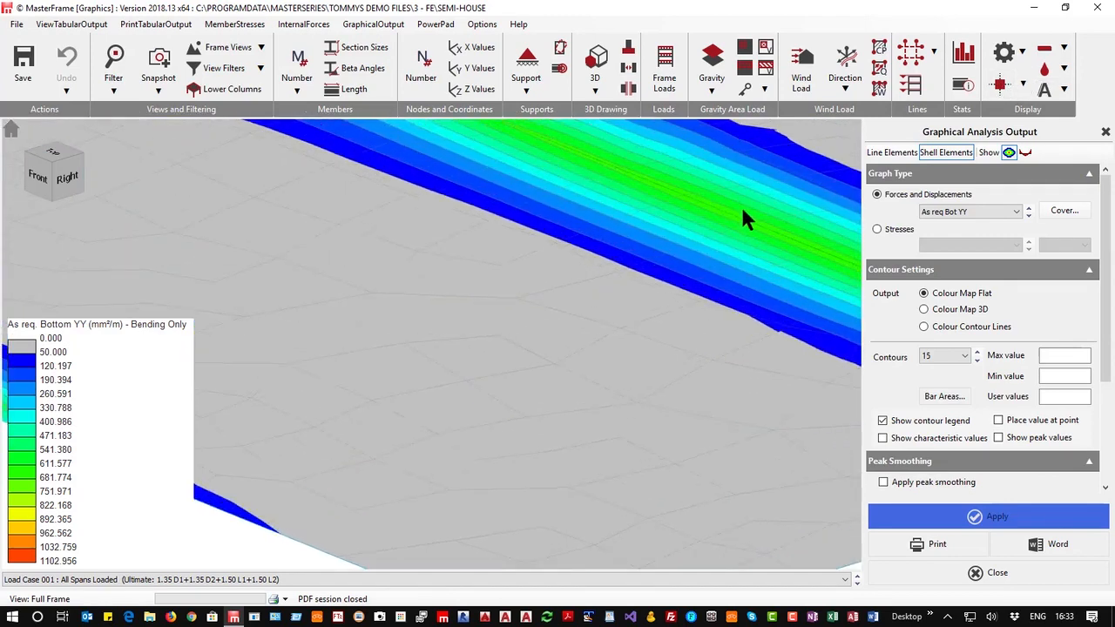
pyautogui.scroll(-3, 726, 200)
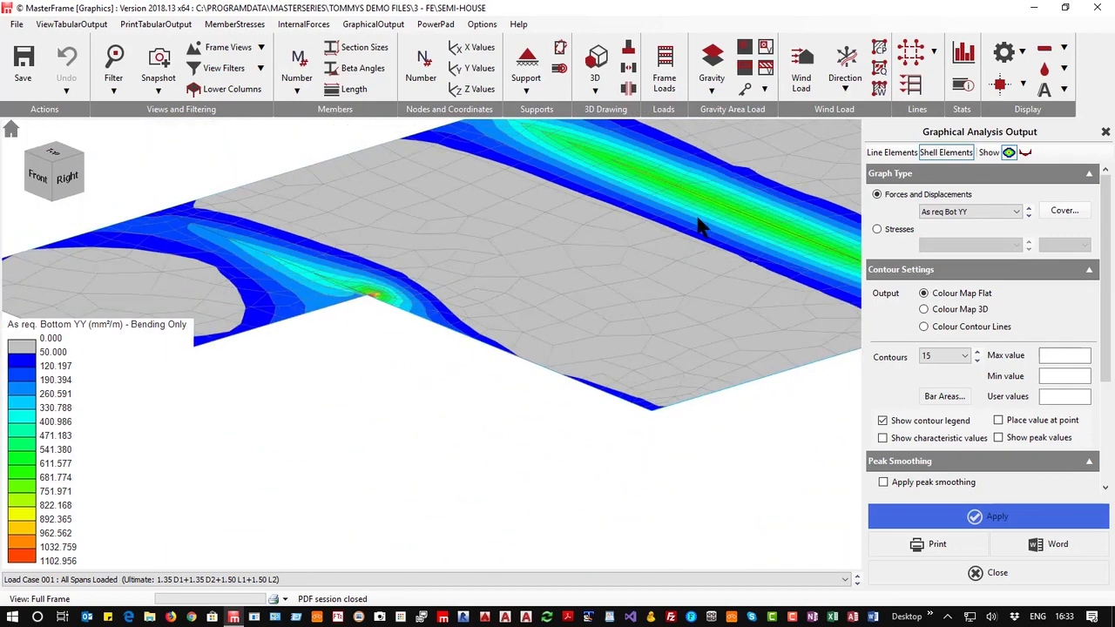
pyautogui.scroll(-2, 710, 205)
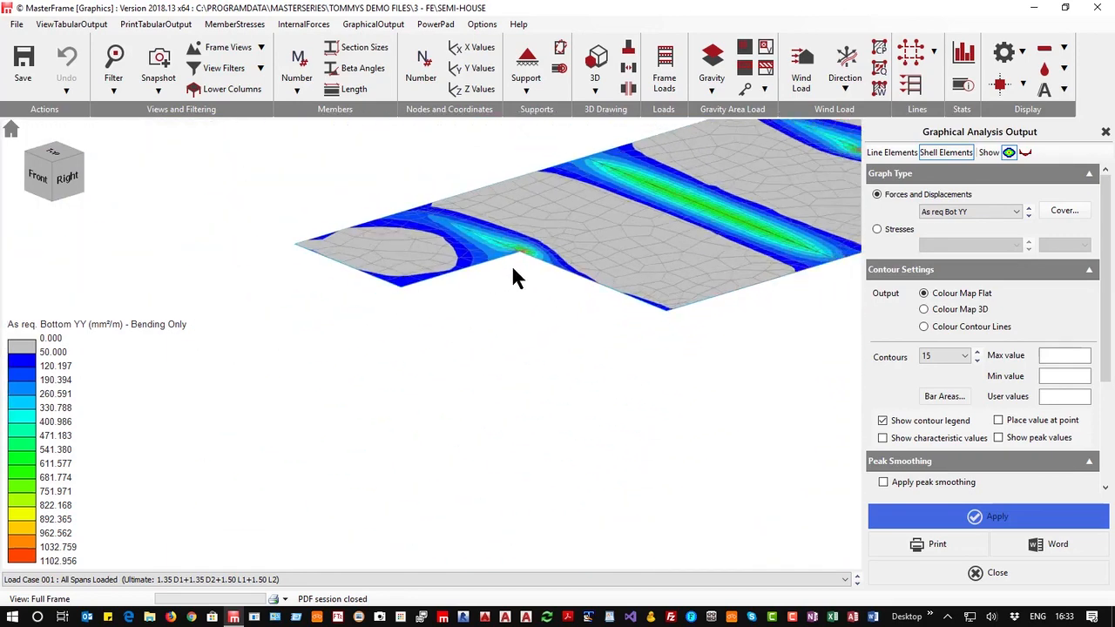
pyautogui.scroll(3, 512, 277)
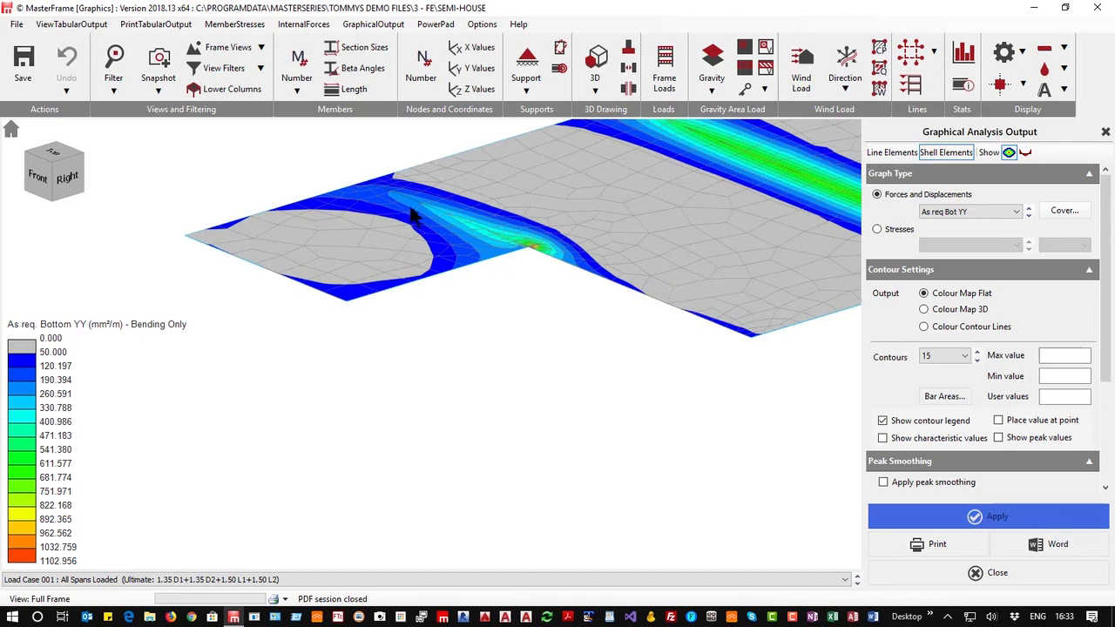
pyautogui.moveTo(426, 199); pyautogui.dragTo(260, 170, button='middle')
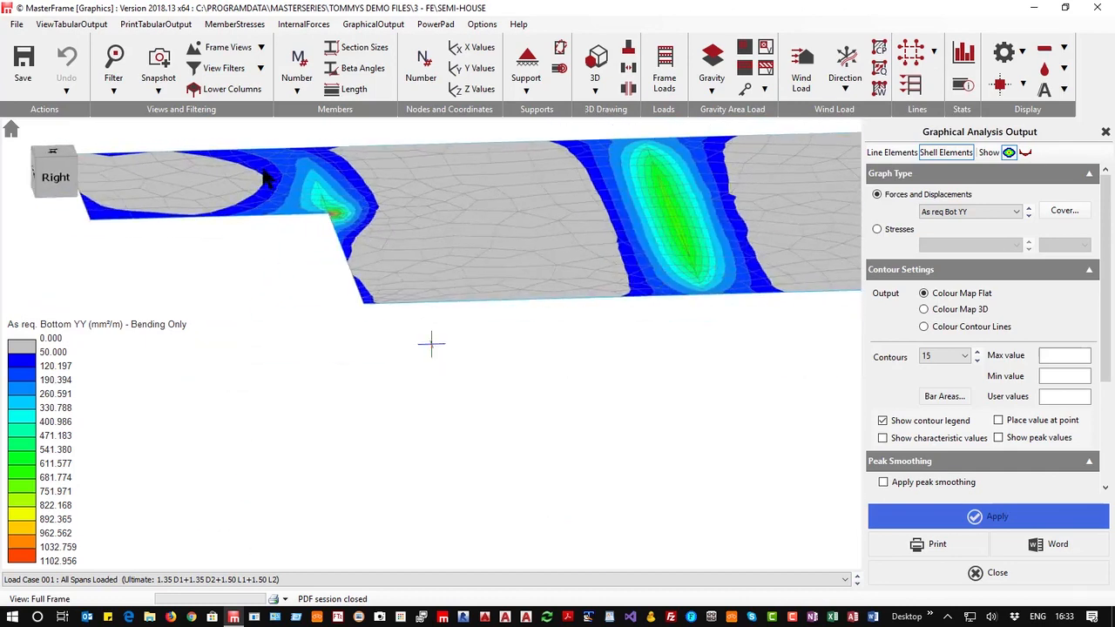
pyautogui.click(52, 153)
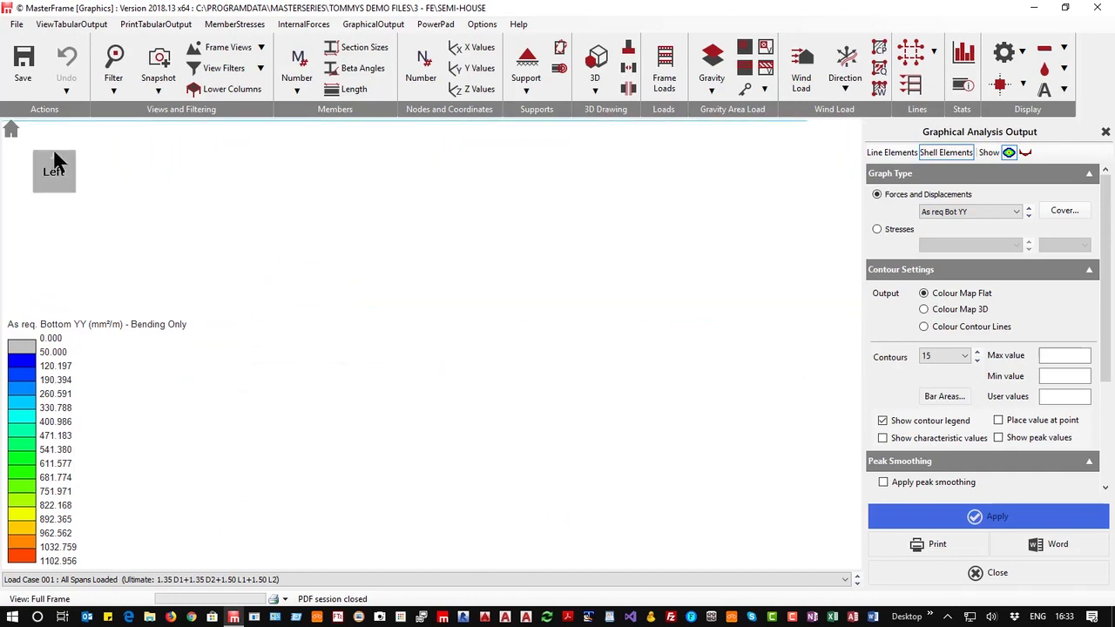
pyautogui.click(55, 166)
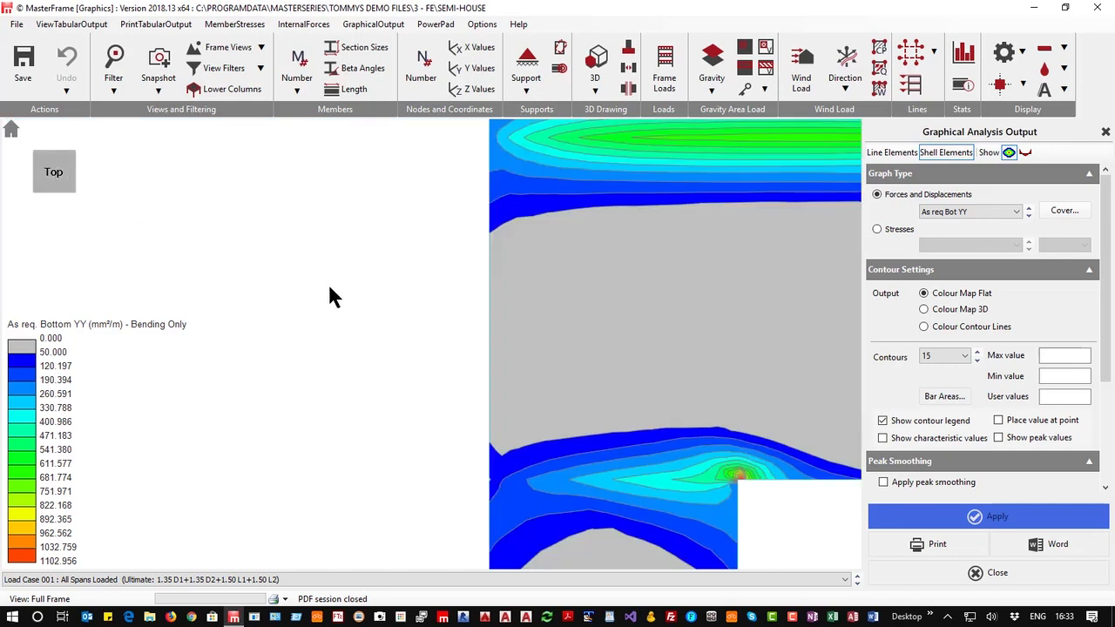
pyautogui.scroll(-5, 311, 295)
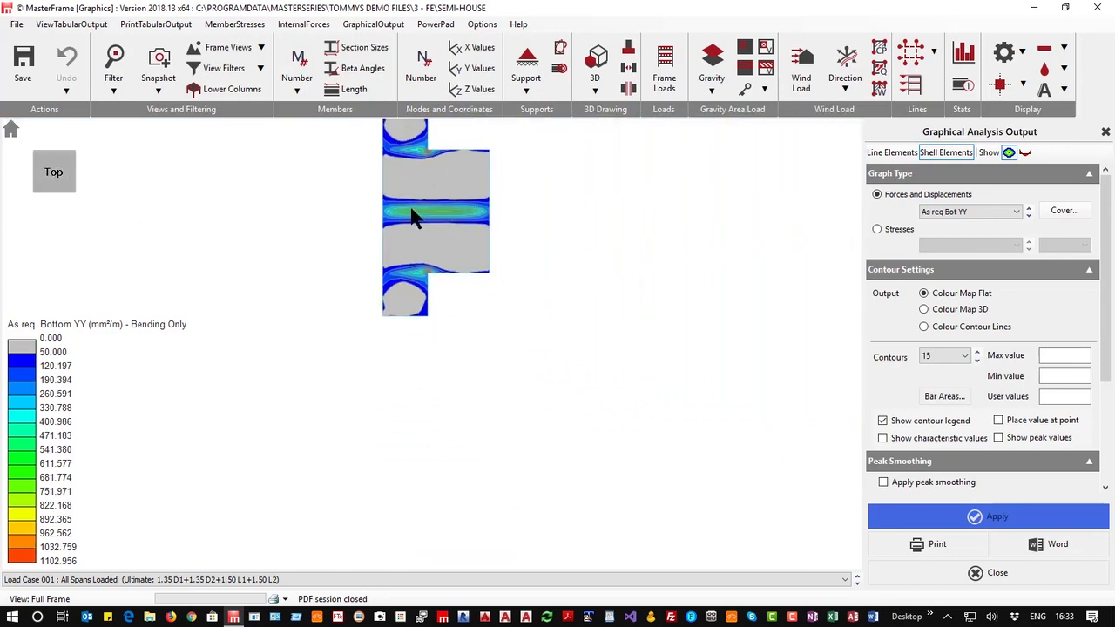
pyautogui.scroll(4, 534, 361)
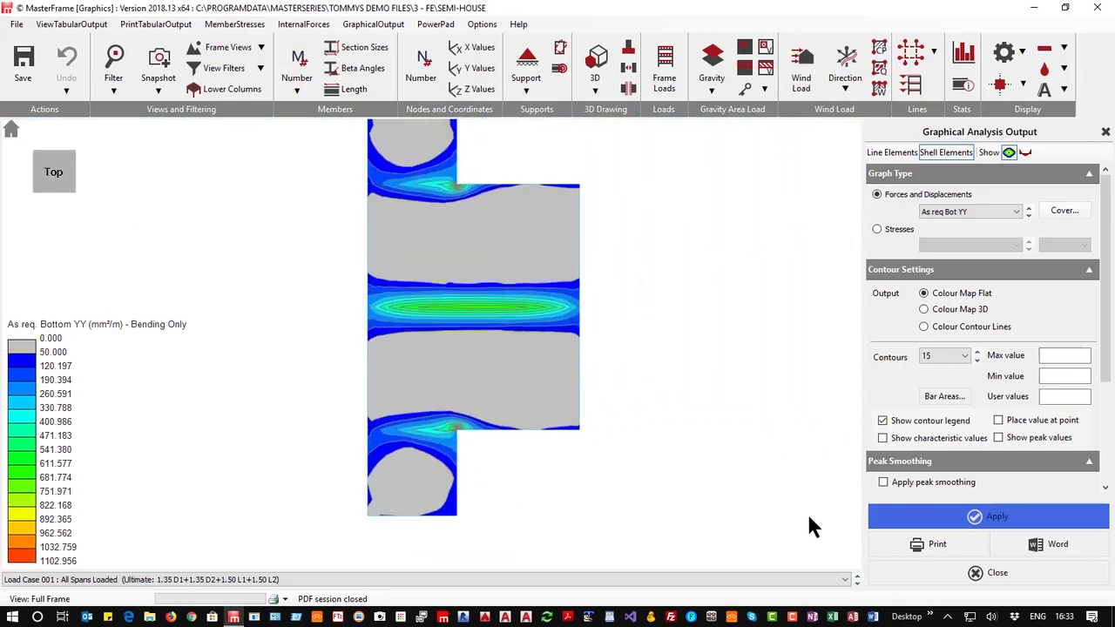
# Turn on the local axis display for each surface
pyautogui.scroll(-3, 984, 462)
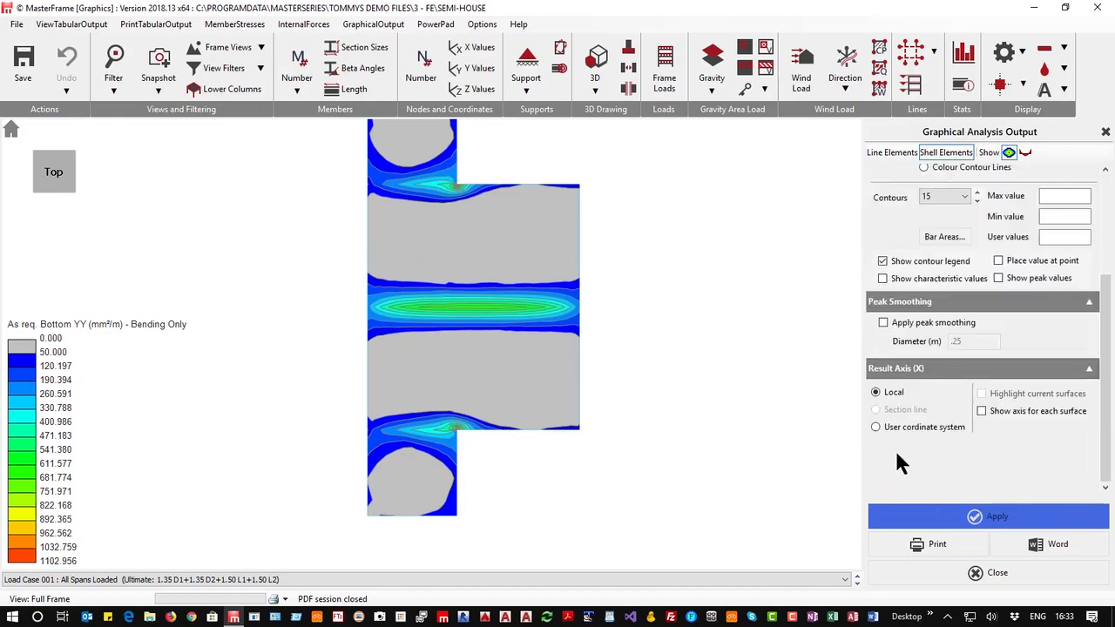
pyautogui.click(982, 412)
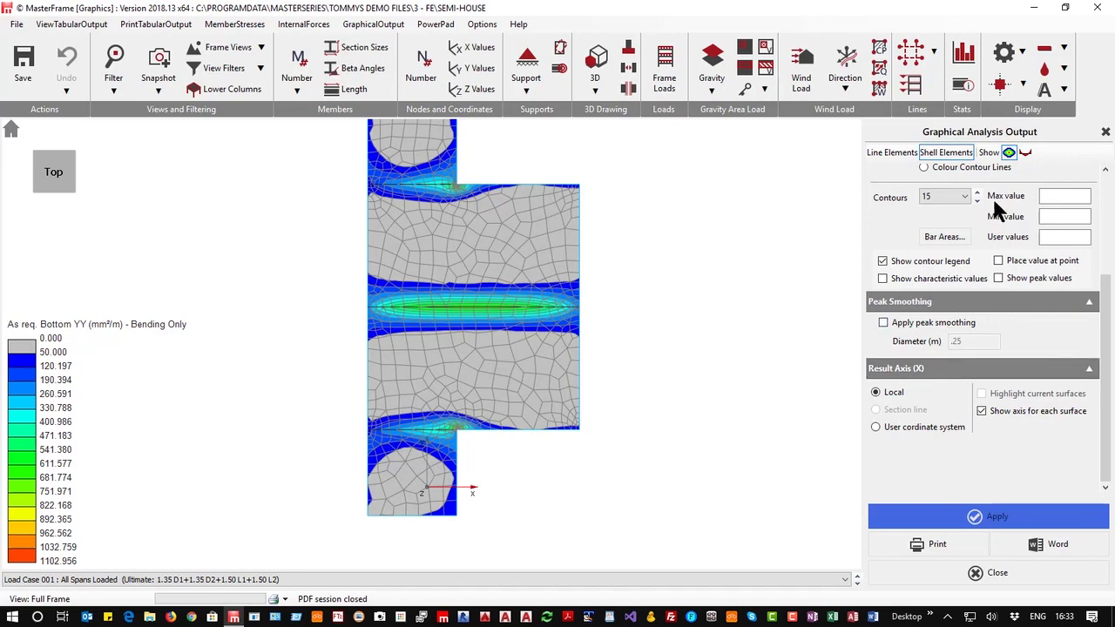
# Add a line section diagram across the slab from node 2 to node 12 and apply it
pyautogui.click(1025, 153)
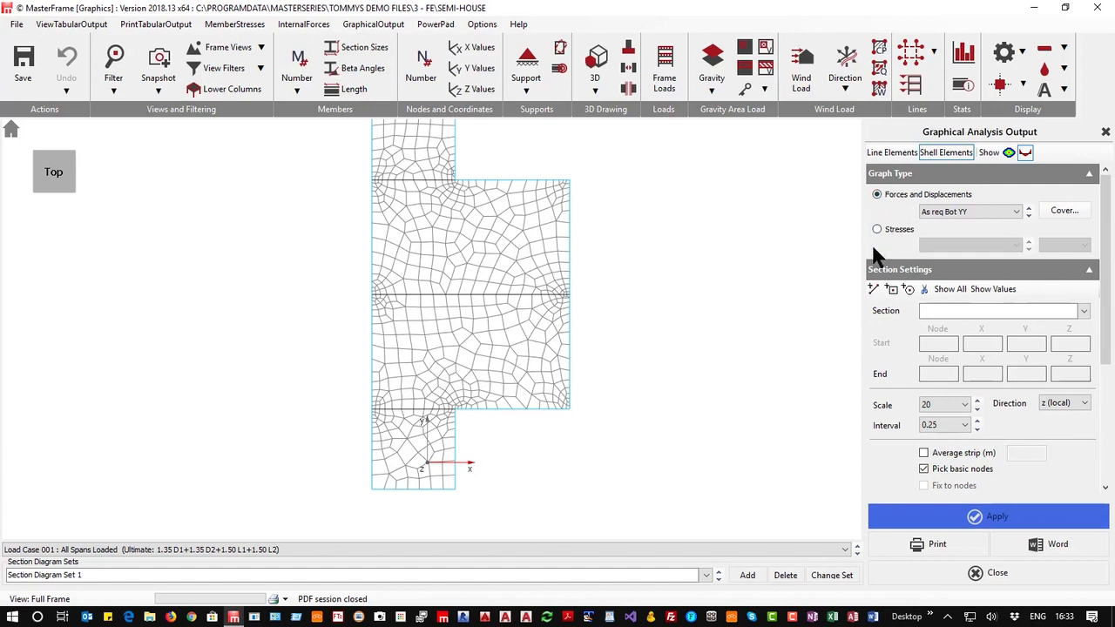
pyautogui.click(873, 290)
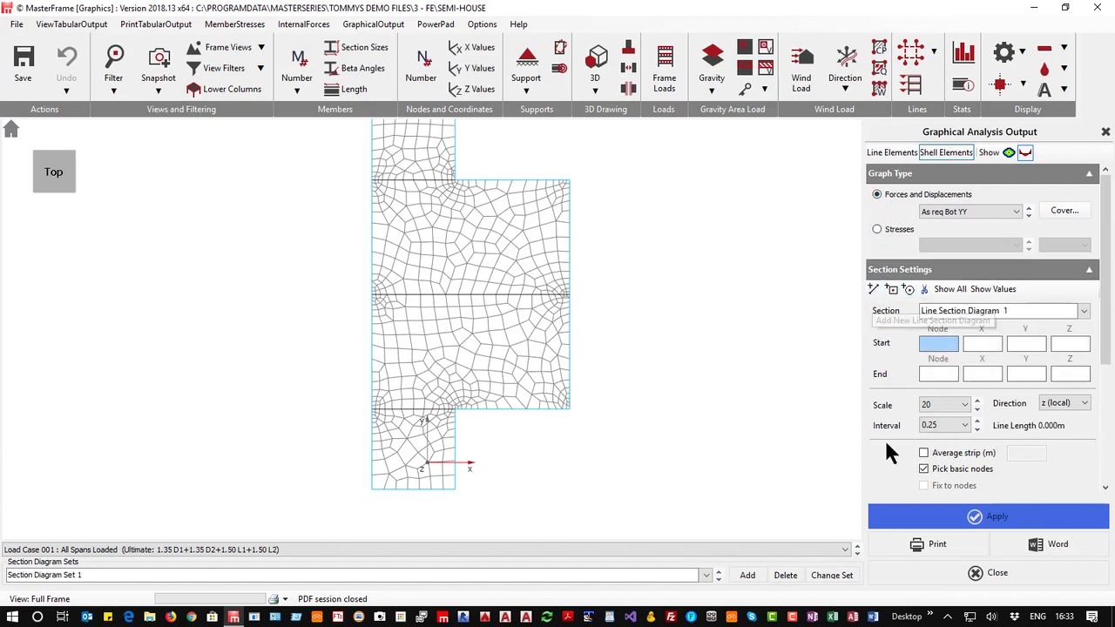
pyautogui.scroll(-2, 1005, 417)
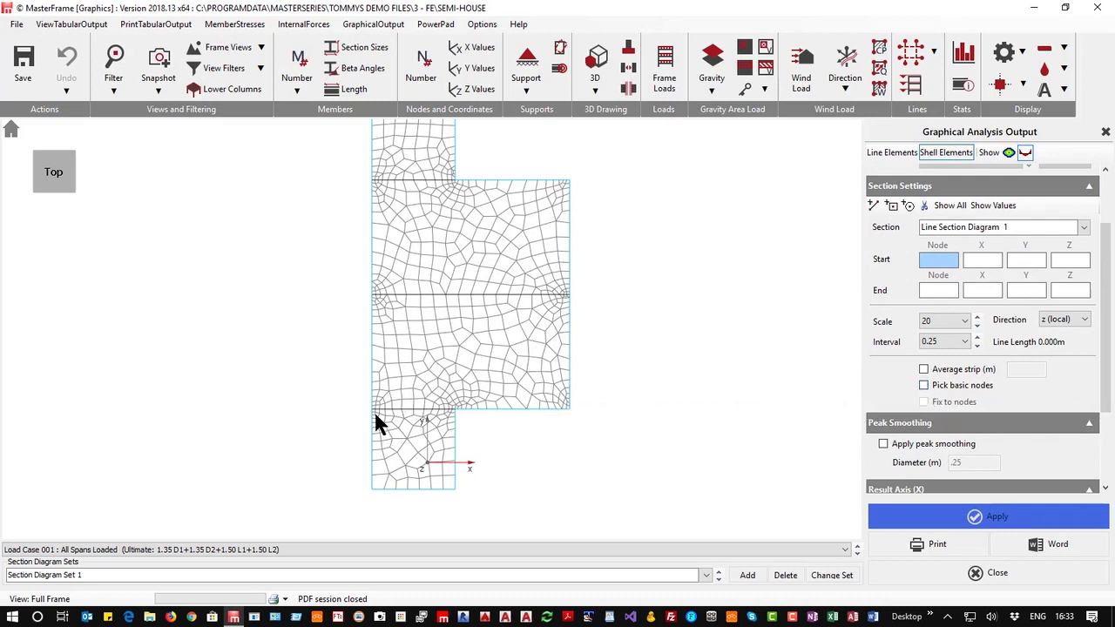
pyautogui.click(453, 486)
pyautogui.scroll(-1, 453, 486)
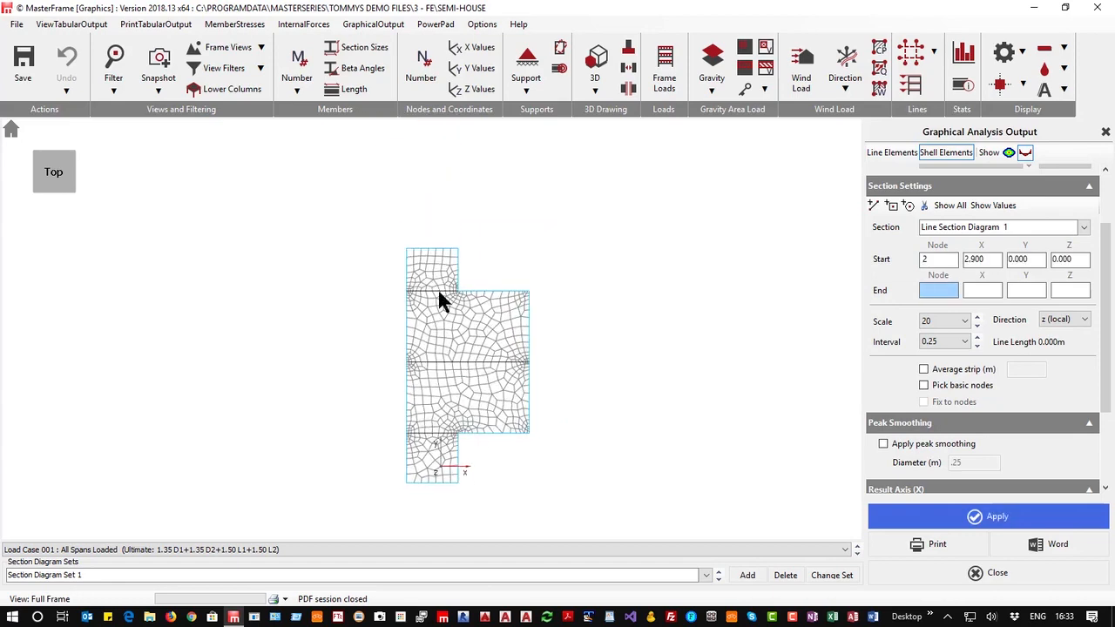
pyautogui.scroll(3, 422, 318)
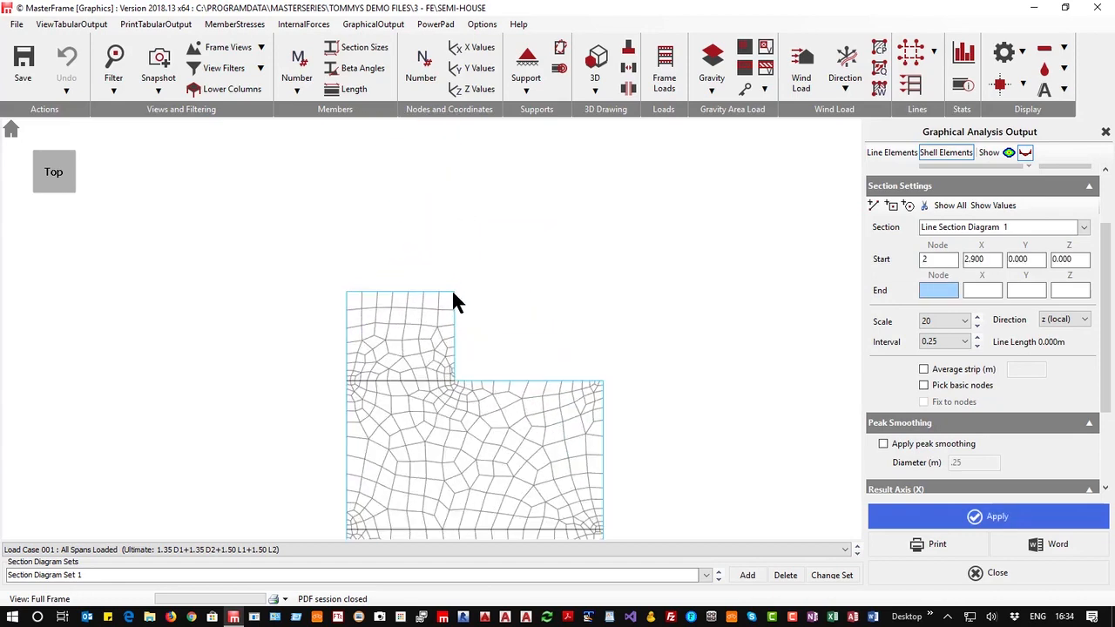
pyautogui.click(452, 293)
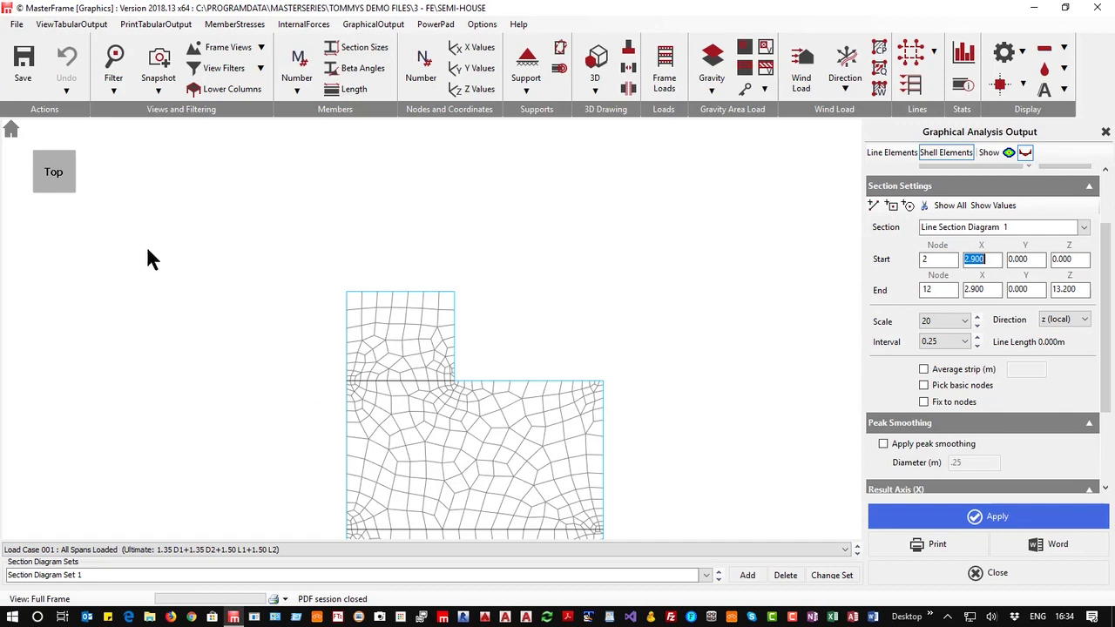
pyautogui.scroll(-3, 377, 394)
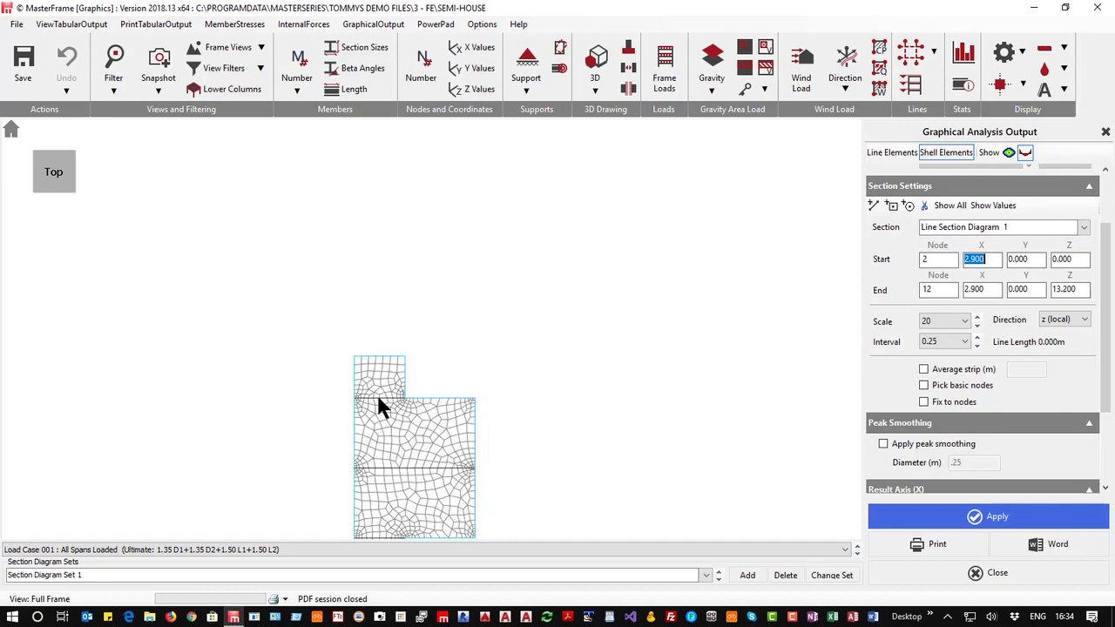
pyautogui.click(71, 189)
pyautogui.scroll(3, 312, 291)
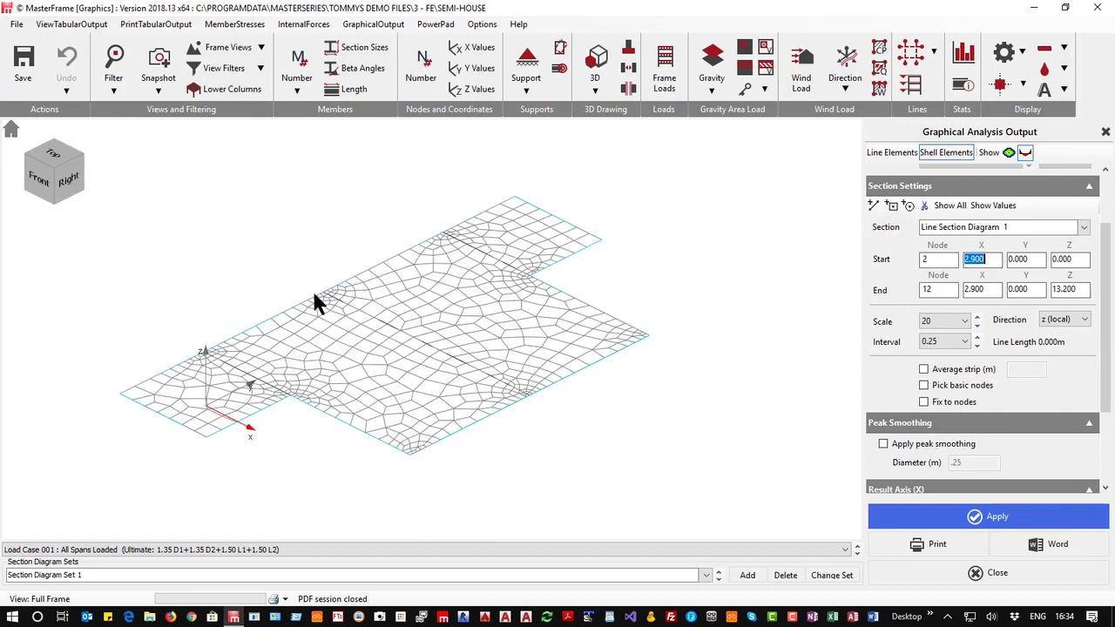
pyautogui.click(964, 521)
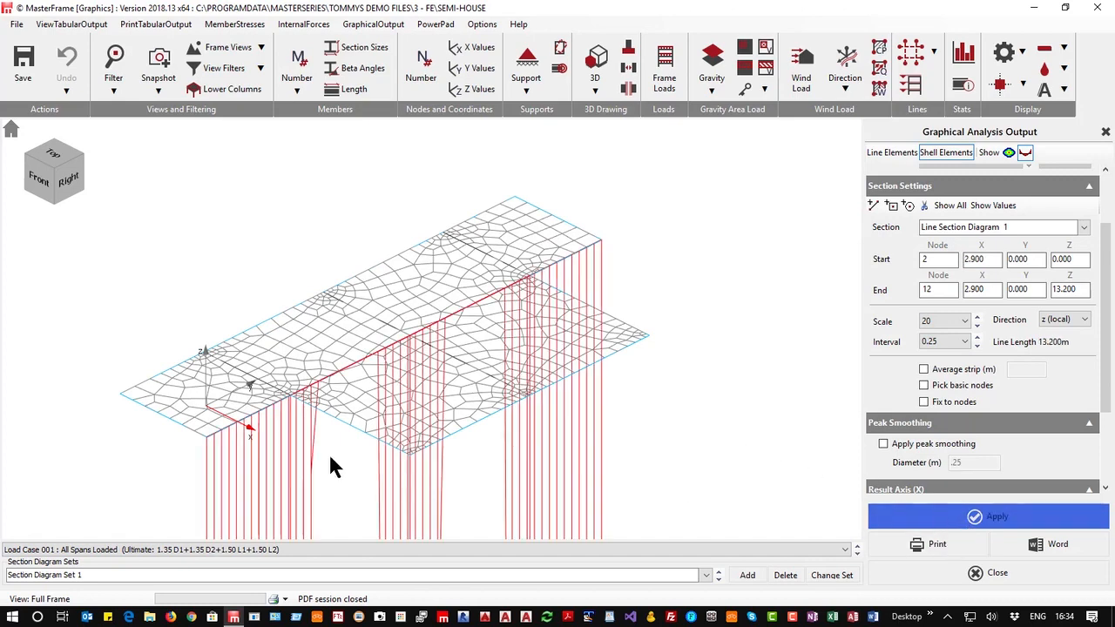
# Set the section diagram scale to 500000
pyautogui.scroll(-3, 461, 392)
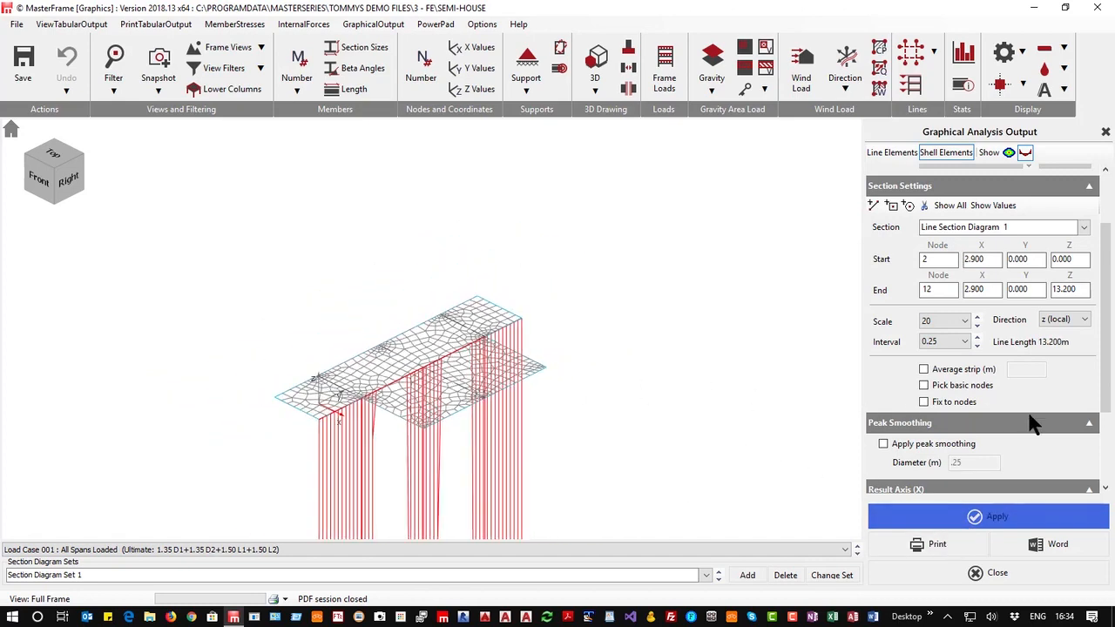
pyautogui.scroll(-1, 609, 398)
pyautogui.scroll(3, 612, 401)
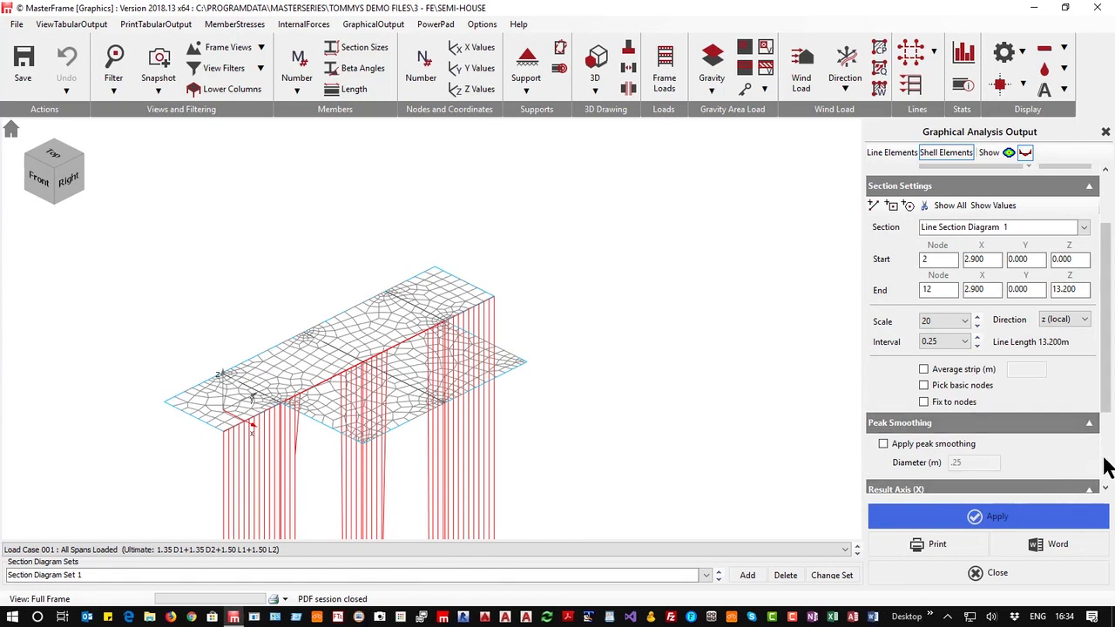
pyautogui.click(976, 319)
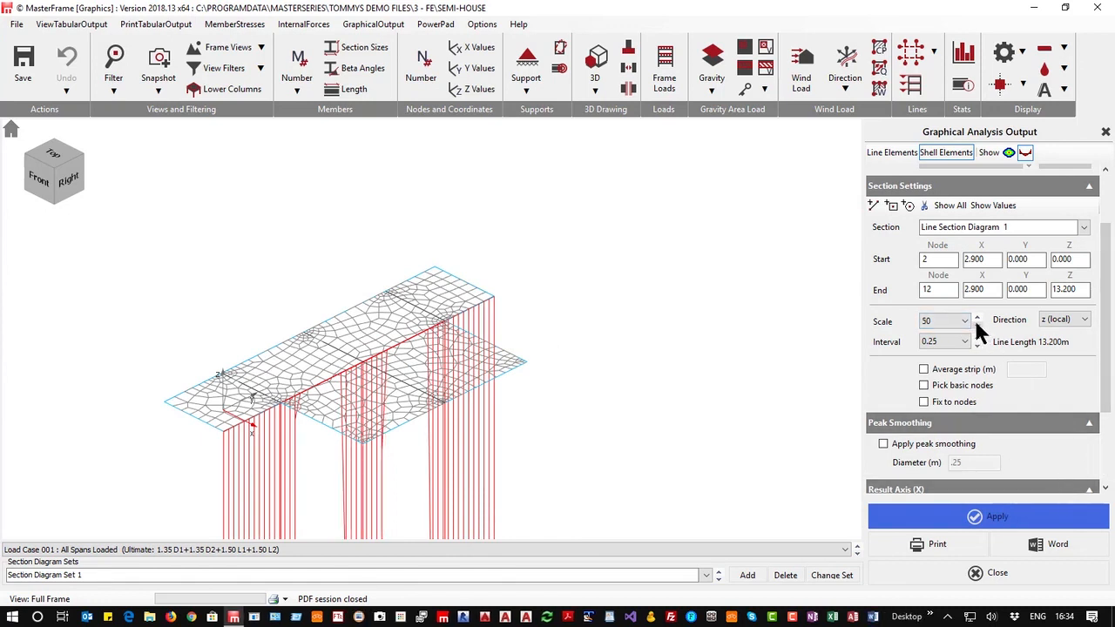
pyautogui.click(976, 324)
pyautogui.click(976, 323)
pyautogui.click(975, 323)
pyautogui.click(975, 323)
pyautogui.click(975, 323)
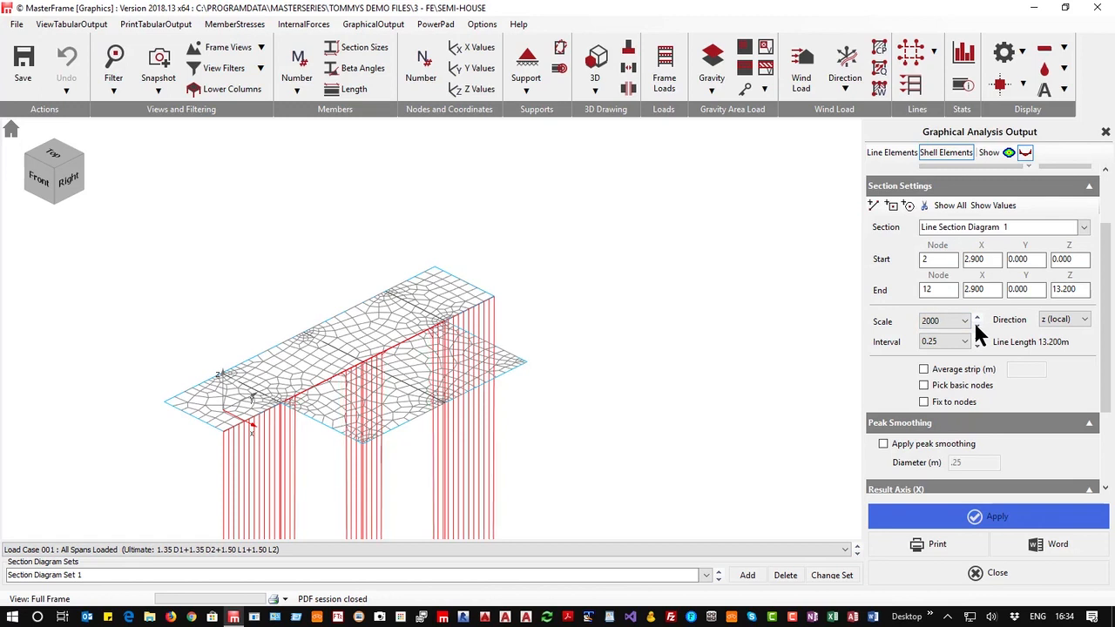
pyautogui.click(976, 323)
pyautogui.click(976, 317)
pyautogui.click(976, 314)
pyautogui.click(977, 314)
pyautogui.click(976, 314)
pyautogui.click(977, 314)
pyautogui.click(976, 314)
pyautogui.click(977, 314)
pyautogui.click(976, 314)
pyautogui.click(976, 314)
pyautogui.click(976, 314)
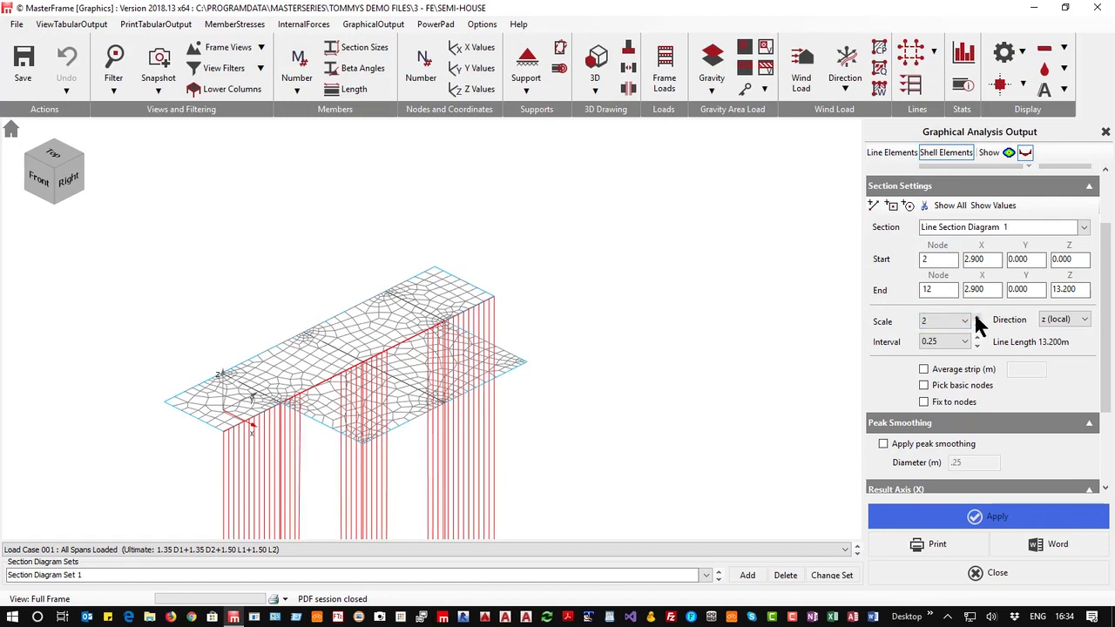
pyautogui.click(977, 314)
pyautogui.click(977, 314)
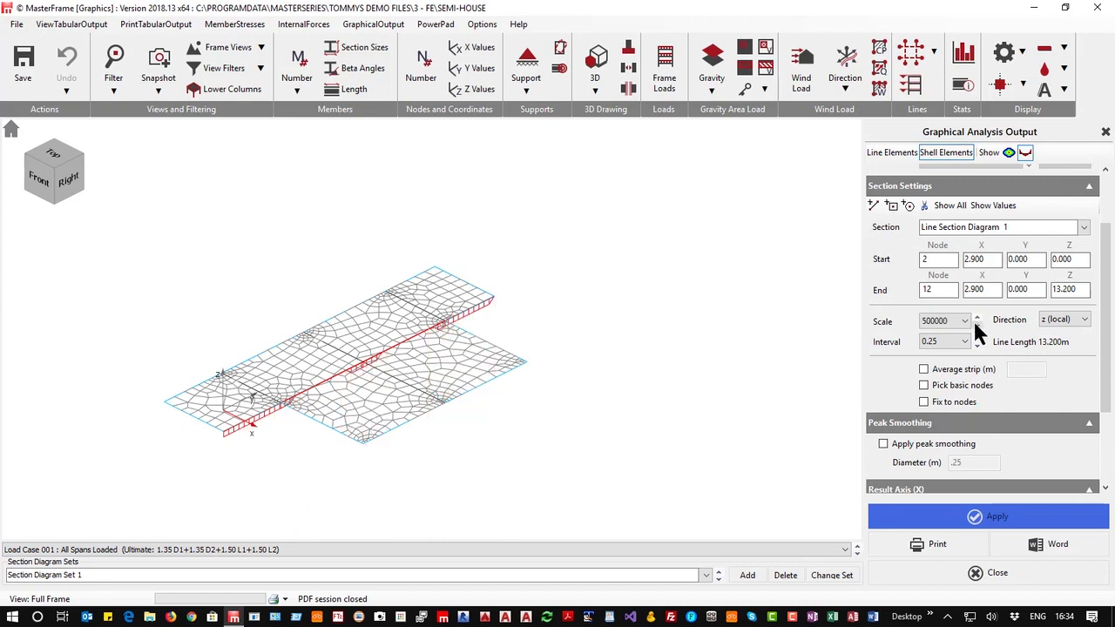
pyautogui.click(976, 323)
# Turn on value labels for the section diagram
pyautogui.scroll(2, 284, 424)
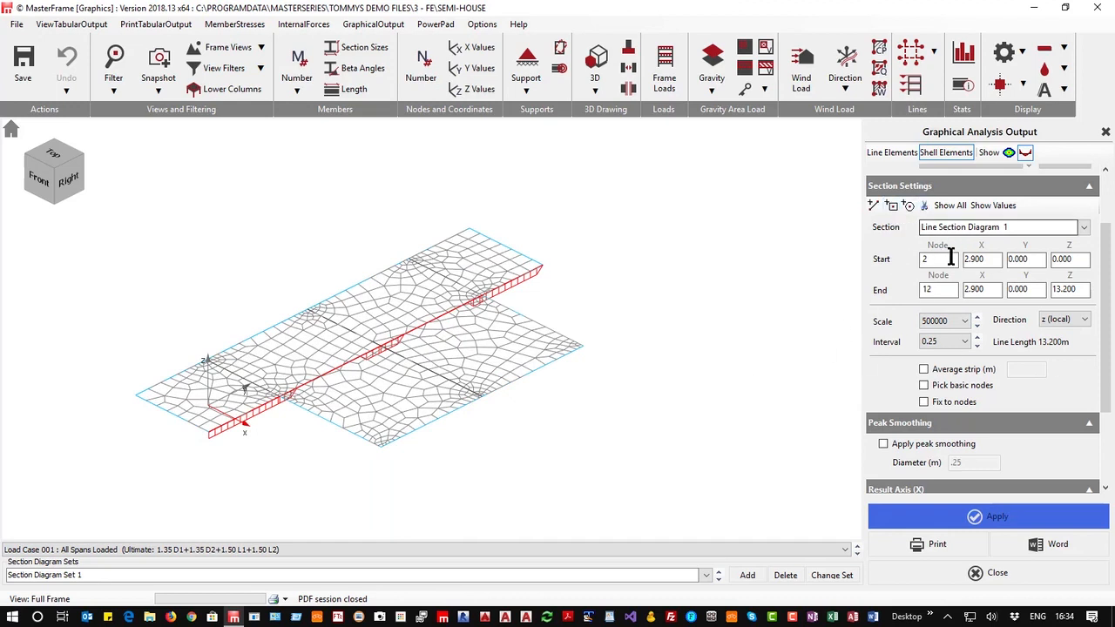
pyautogui.scroll(2, 951, 261)
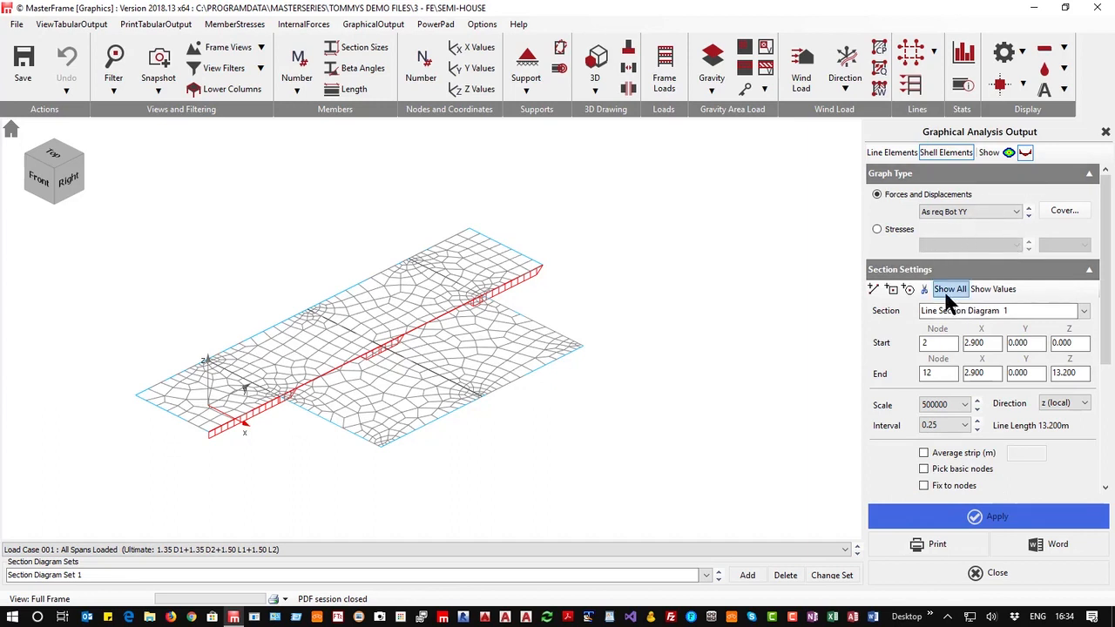
pyautogui.click(993, 290)
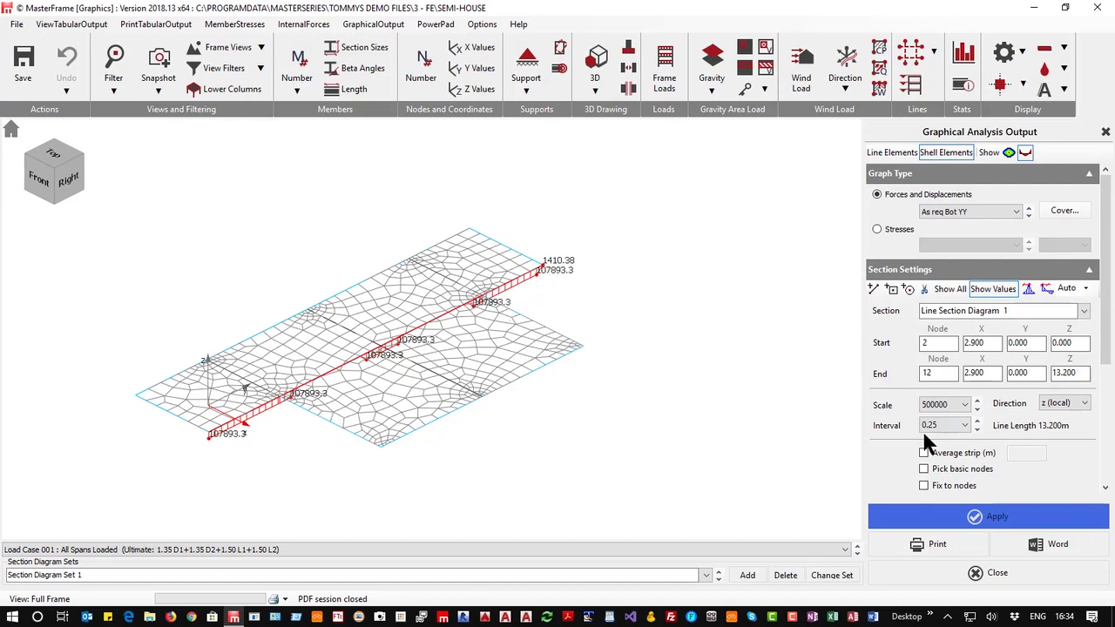
# Enable an average strip of 1 m for the section and apply it
pyautogui.click(925, 453)
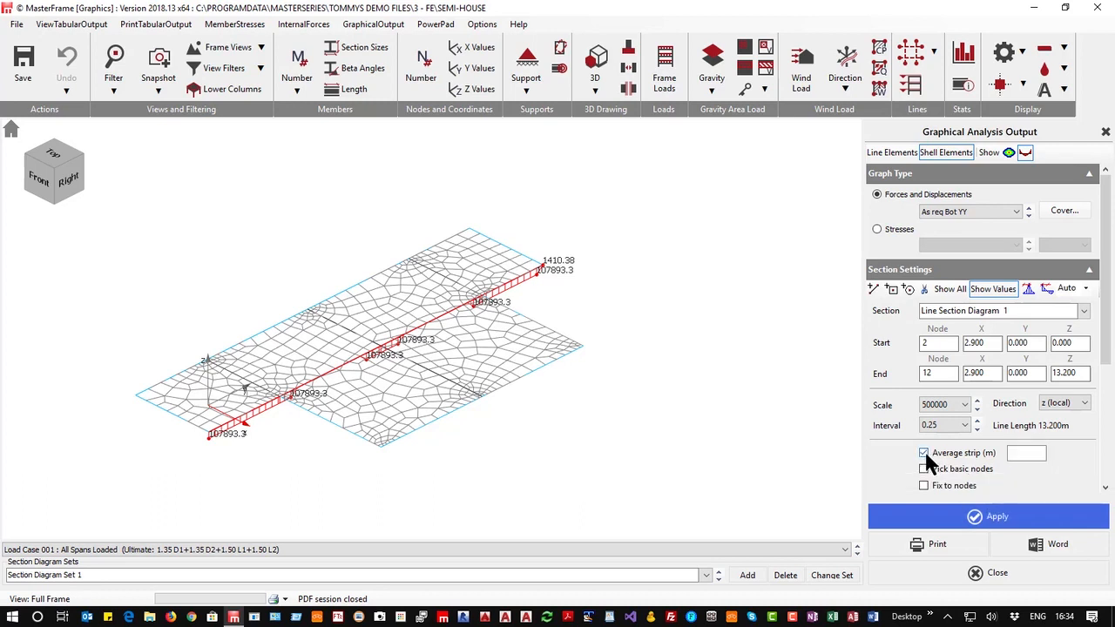
pyautogui.write('1')
pyautogui.click(991, 523)
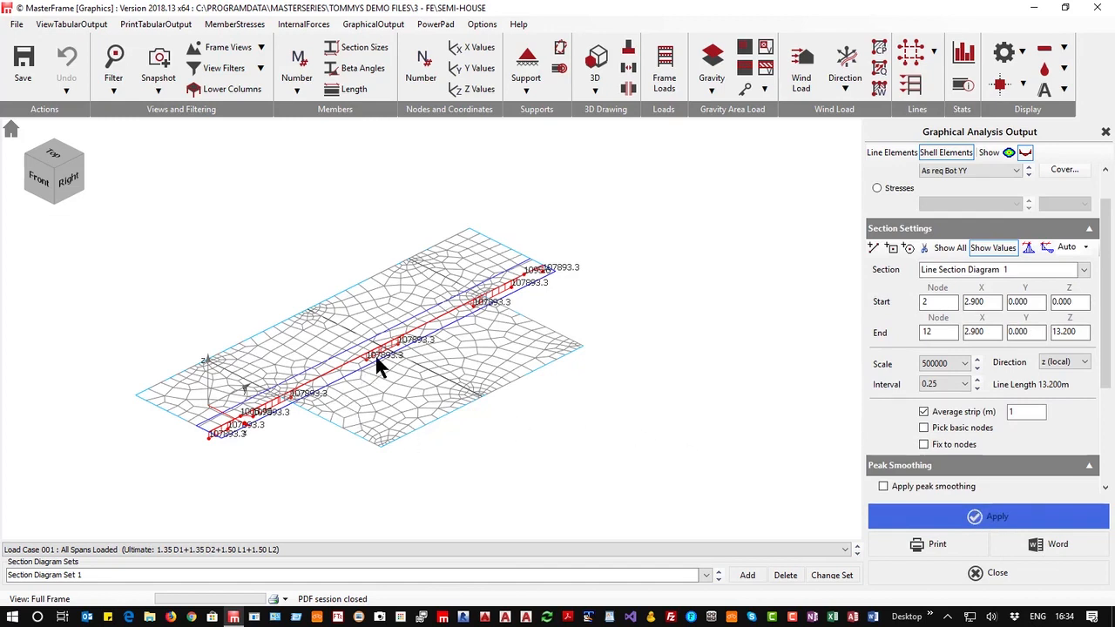
pyautogui.click(1028, 173)
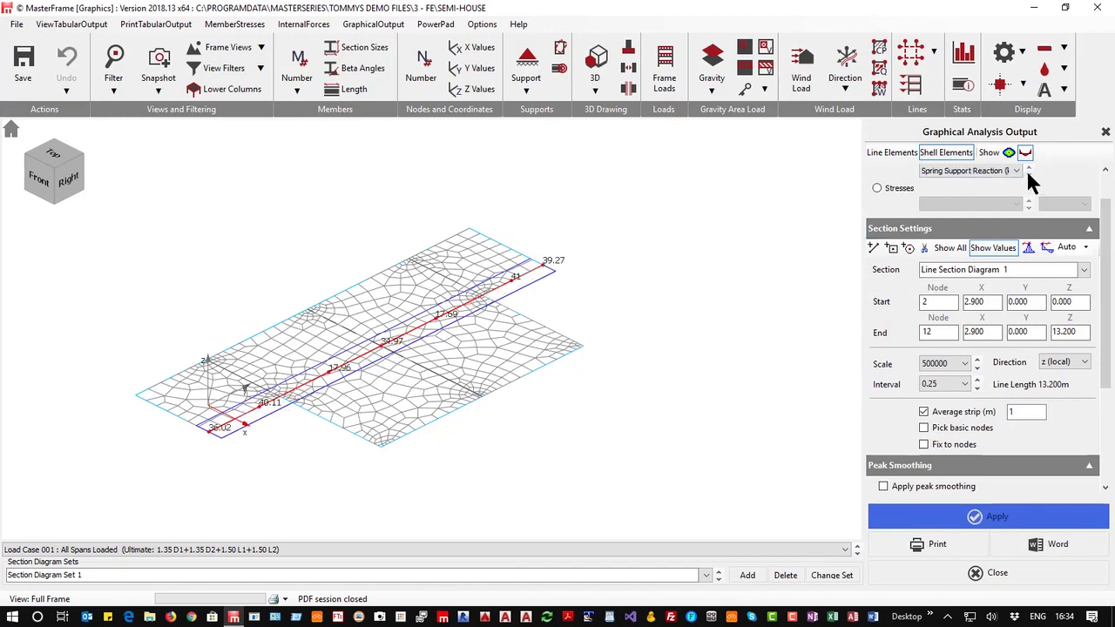
pyautogui.click(1029, 164)
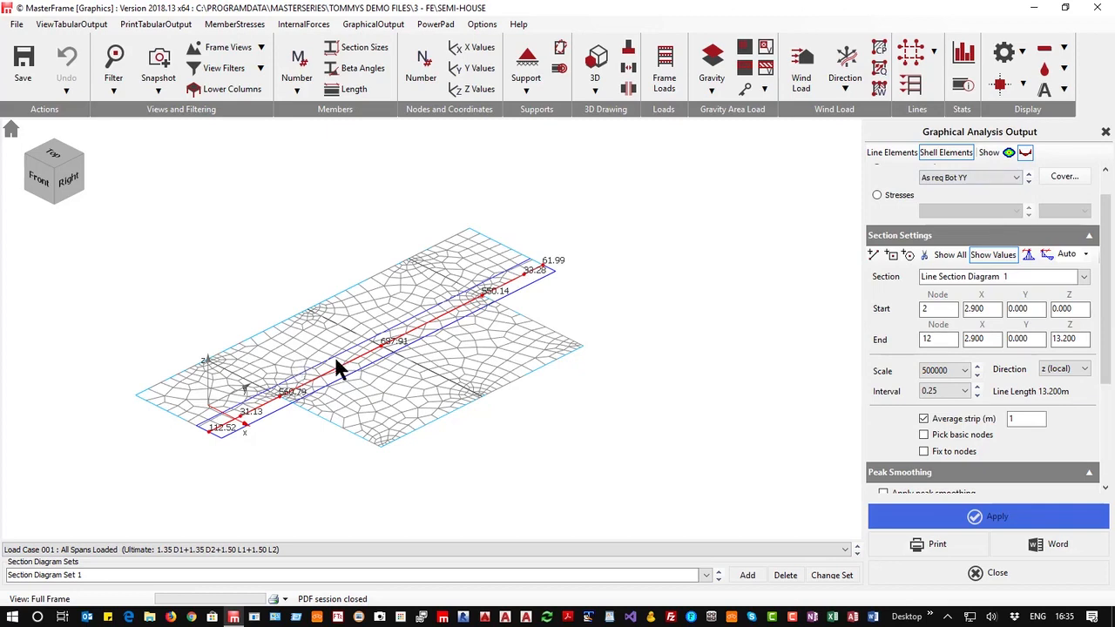
pyautogui.scroll(4, 341, 368)
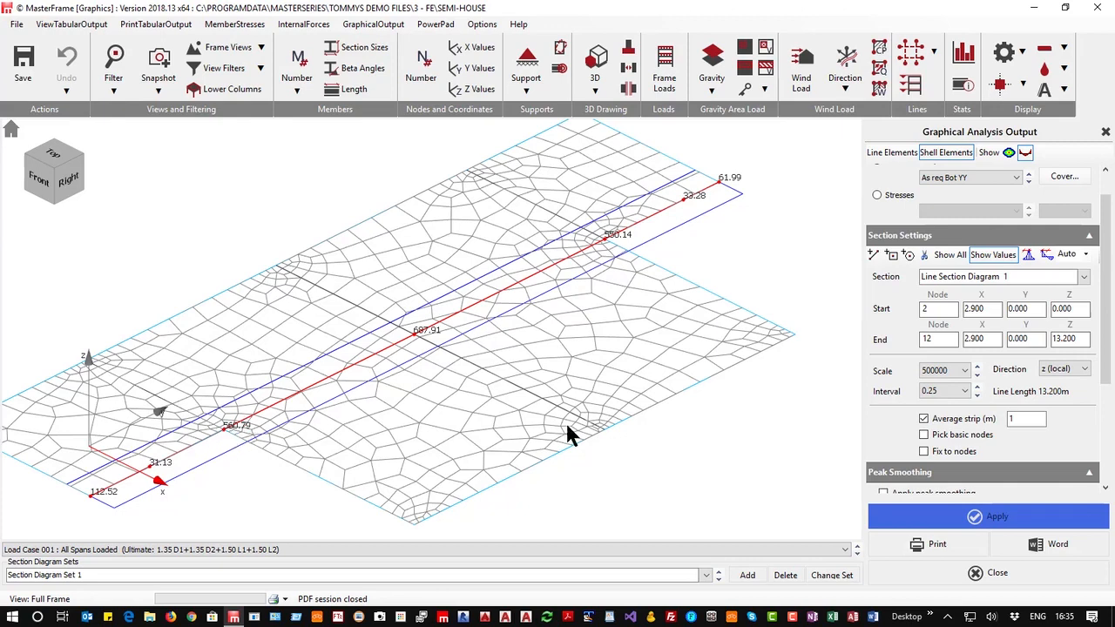
# Turn off the average strip and reapply the section diagram for comparison
pyautogui.click(923, 419)
pyautogui.click(965, 519)
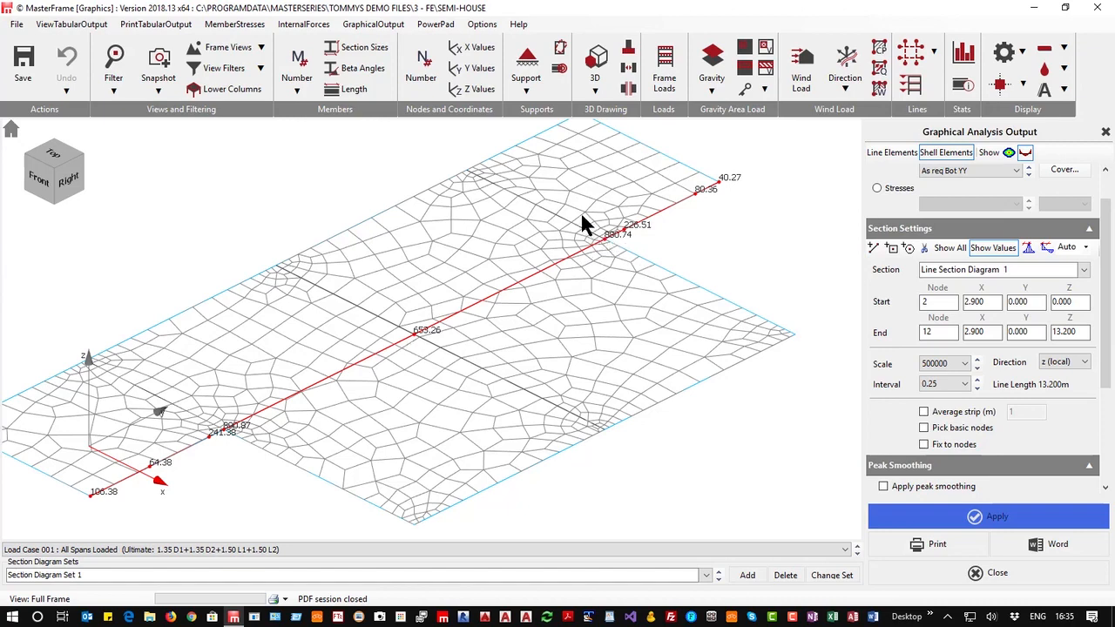
pyautogui.click(901, 491)
pyautogui.click(910, 485)
pyautogui.scroll(-2, 1045, 462)
pyautogui.scroll(2, 976, 418)
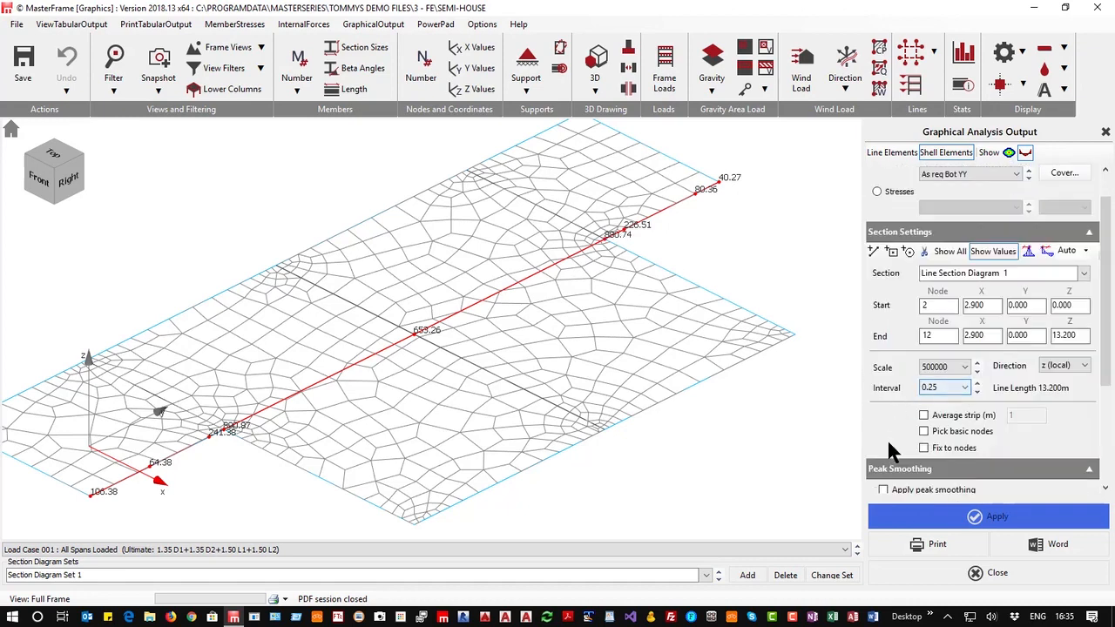
pyautogui.scroll(-4, 906, 435)
pyautogui.scroll(2, 897, 418)
pyautogui.click(883, 407)
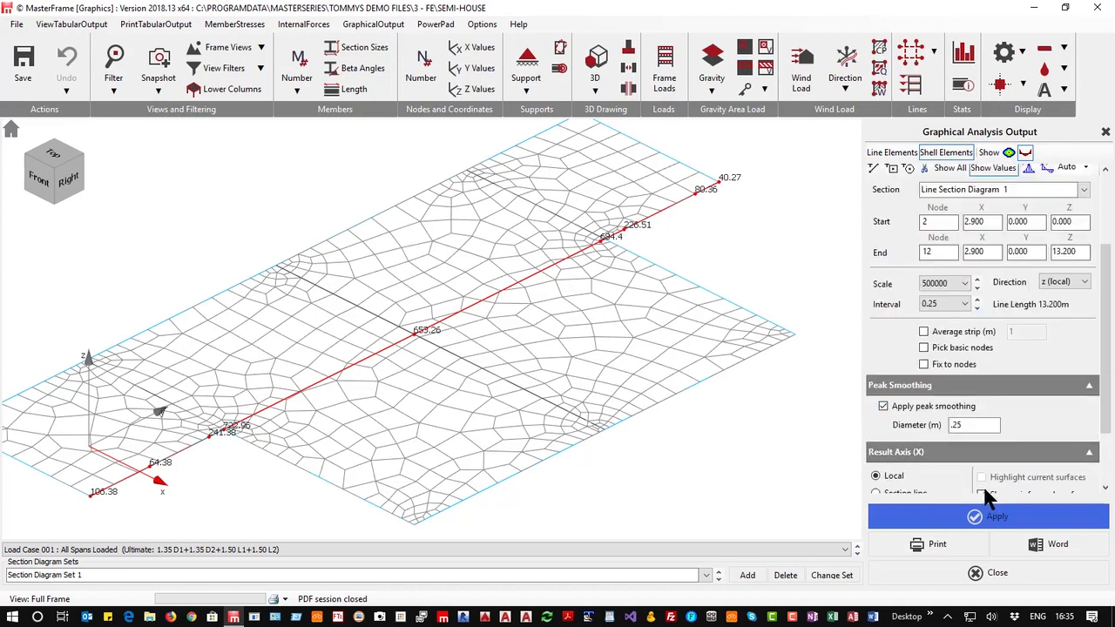
pyautogui.click(883, 407)
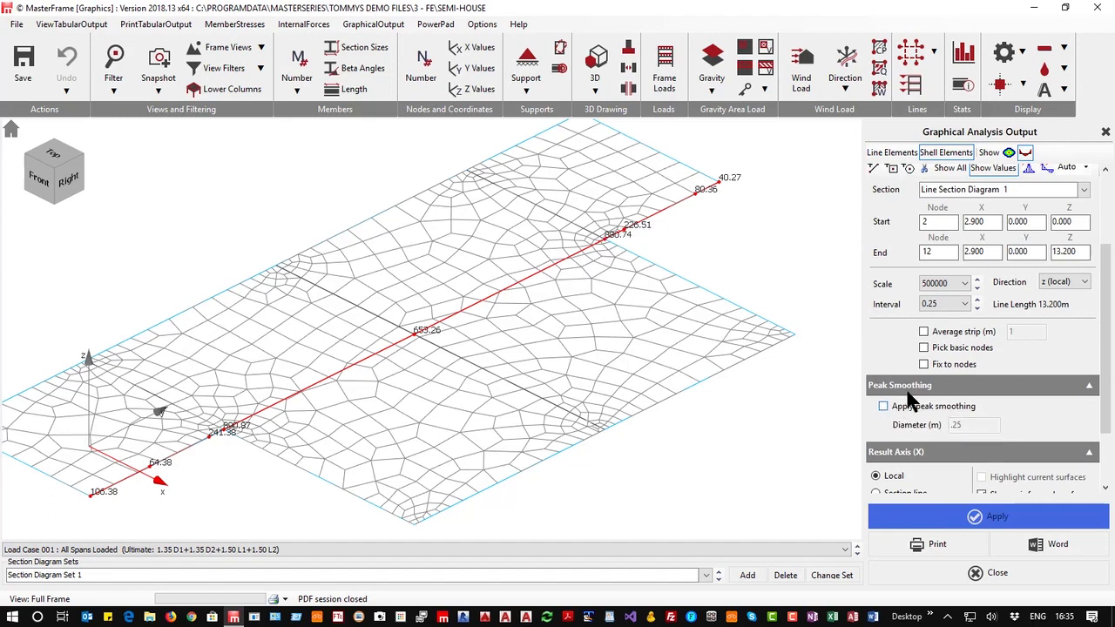
# Re-enable the 1 m average strip and apply the section diagram
pyautogui.click(923, 331)
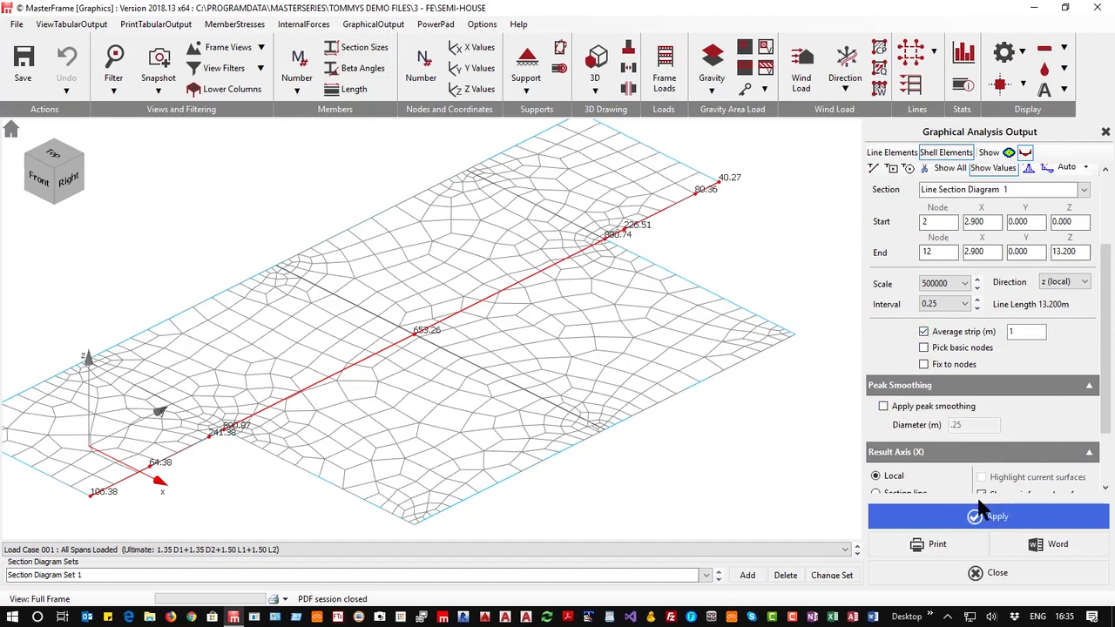
pyautogui.click(986, 518)
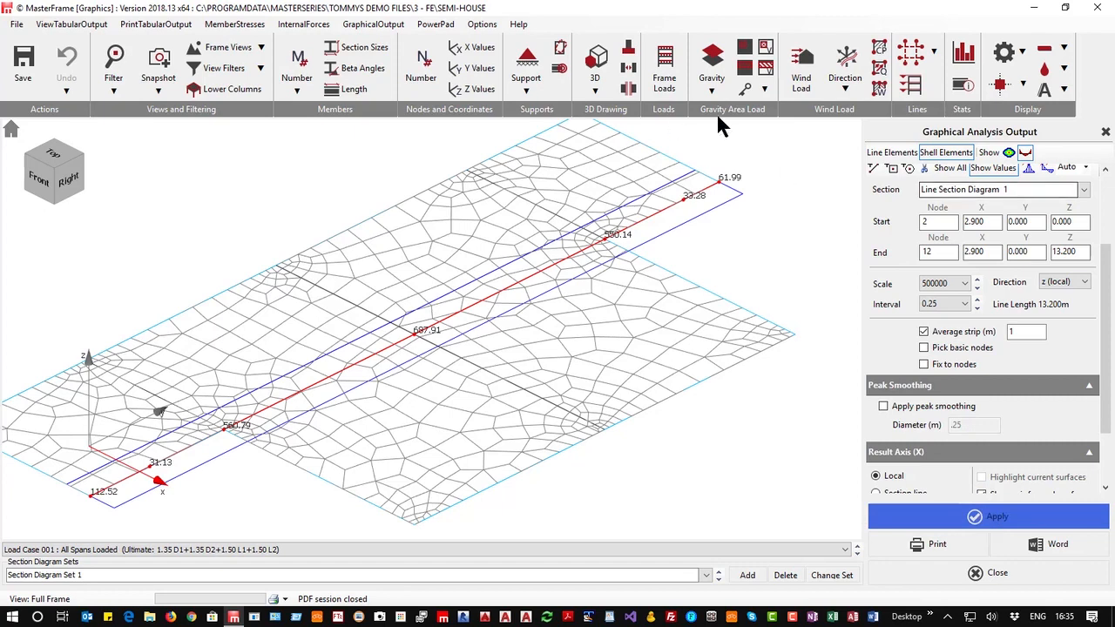
# Add a second line section diagram from node 257 to node 244 and apply it
pyautogui.click(874, 171)
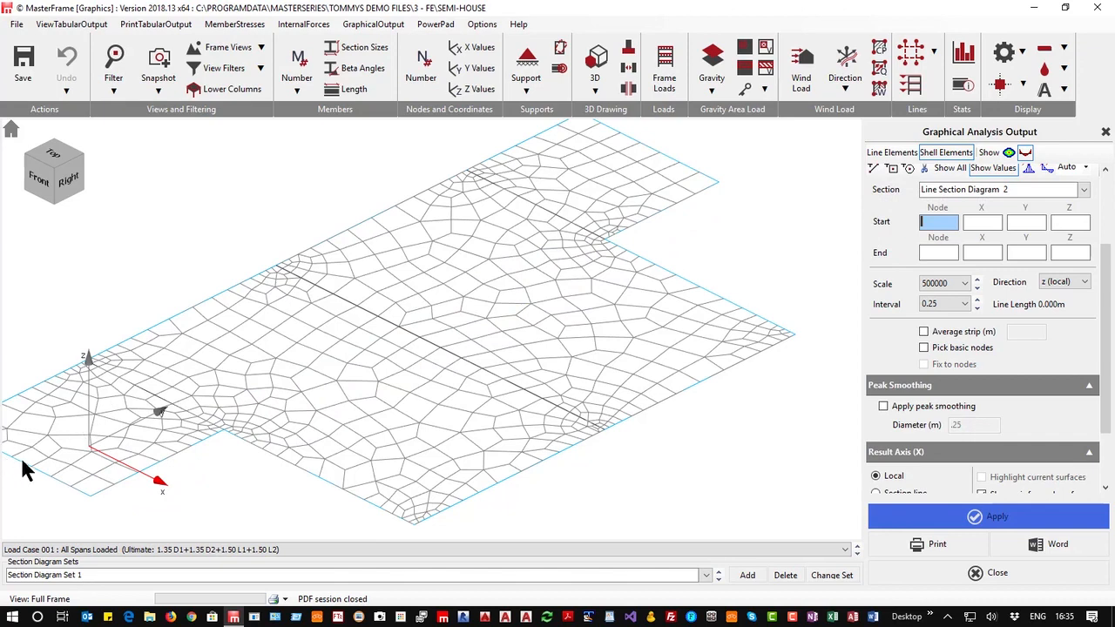
pyautogui.scroll(-2, 31, 470)
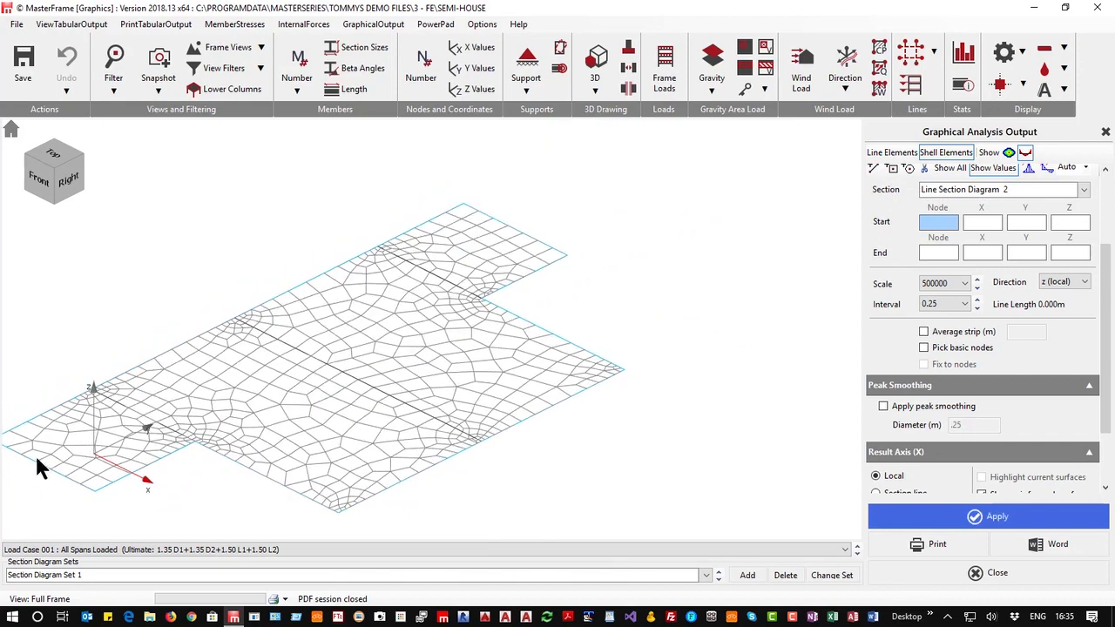
pyautogui.click(35, 455)
pyautogui.click(558, 255)
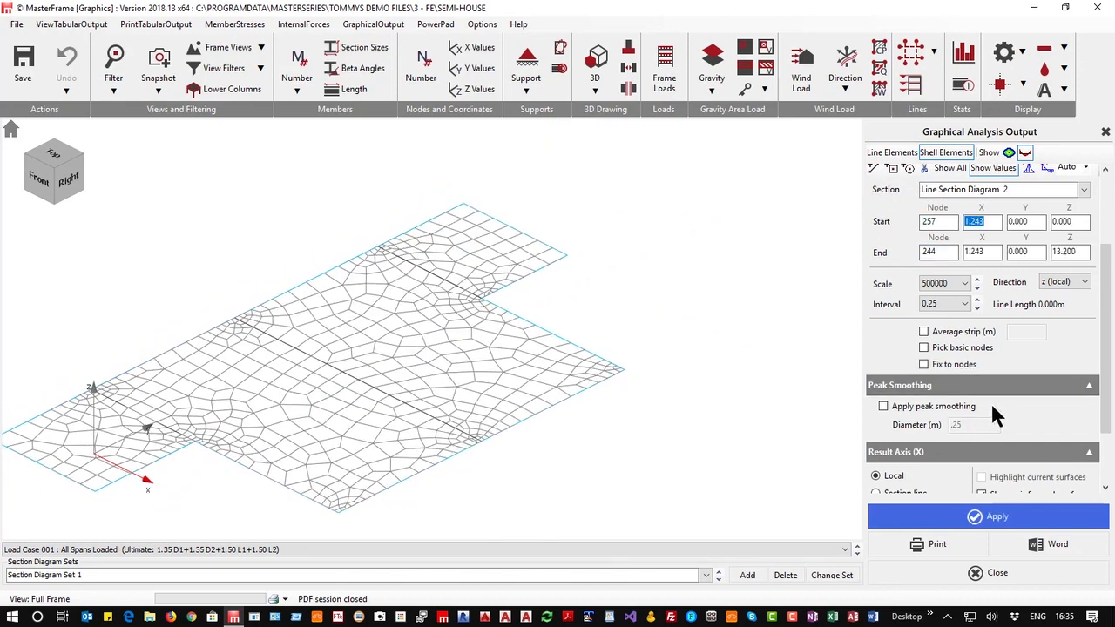
pyautogui.click(996, 517)
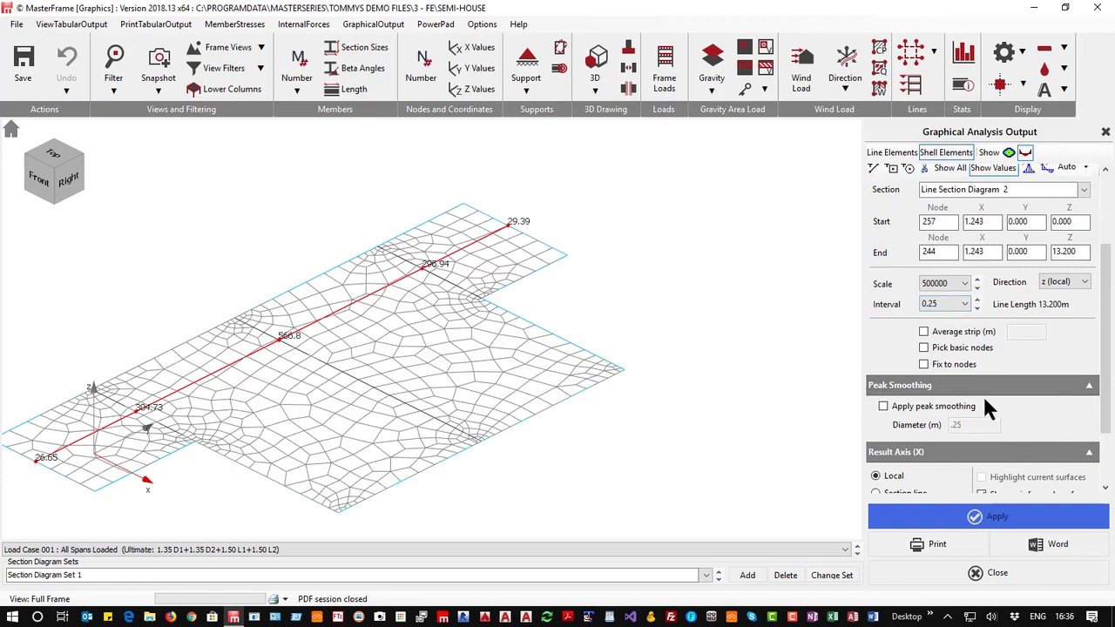
# Set a 1 m average strip for the second section diagram and apply it
pyautogui.click(924, 332)
pyautogui.click(1012, 332)
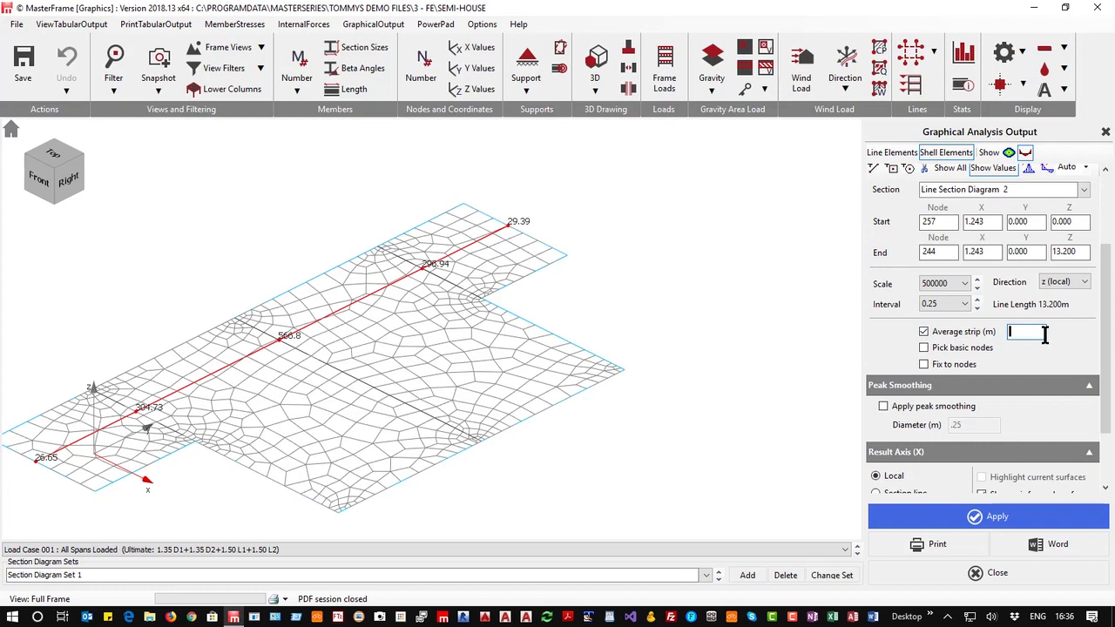
pyautogui.write('1')
pyautogui.click(967, 518)
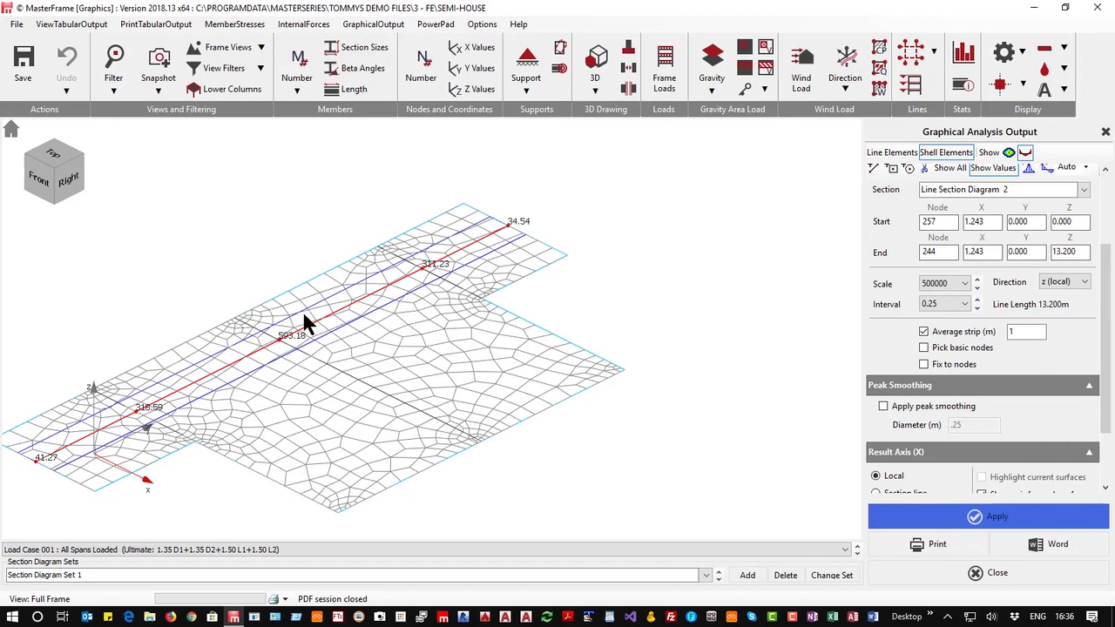
# Set the second section diagram's scale to 500
pyautogui.moveTo(282, 382); pyautogui.dragTo(253, 357, button='middle')
pyautogui.click(977, 287)
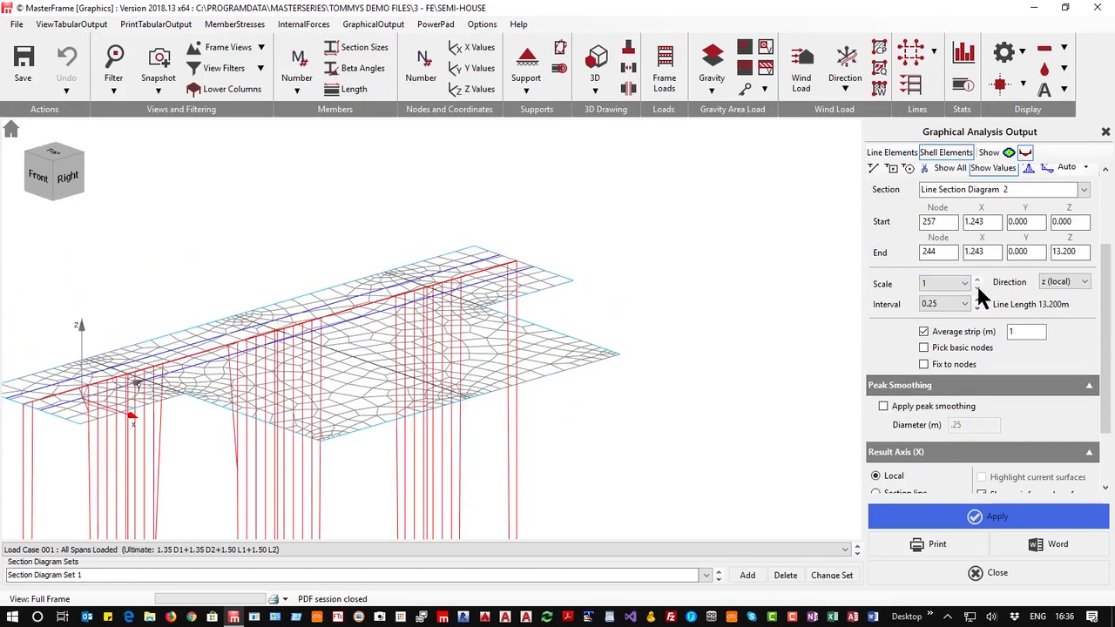
pyautogui.click(977, 287)
pyautogui.click(977, 288)
pyautogui.click(976, 287)
pyautogui.click(977, 287)
pyautogui.click(977, 287)
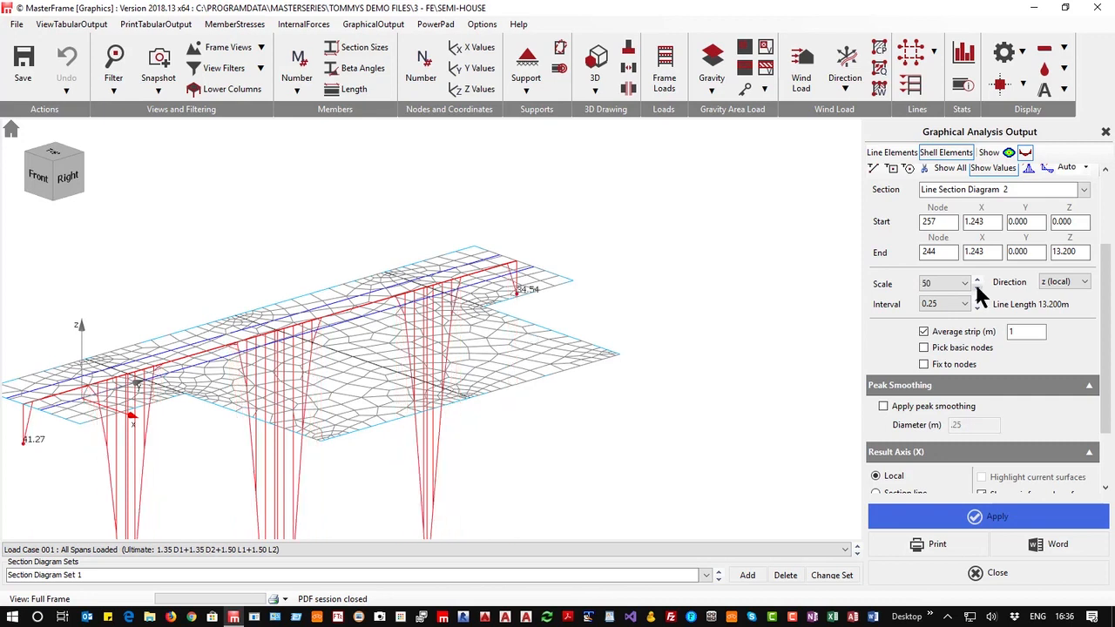
pyautogui.click(976, 287)
pyautogui.click(976, 287)
pyautogui.click(976, 287)
pyautogui.click(976, 287)
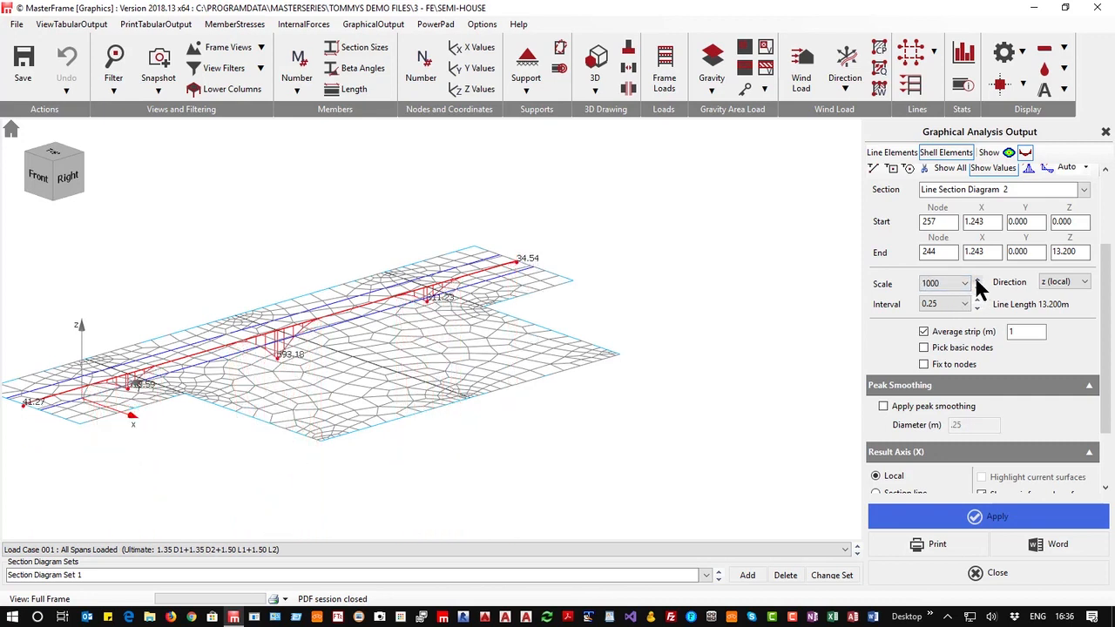
pyautogui.click(975, 281)
pyautogui.moveTo(484, 315); pyautogui.dragTo(429, 331, button='middle')
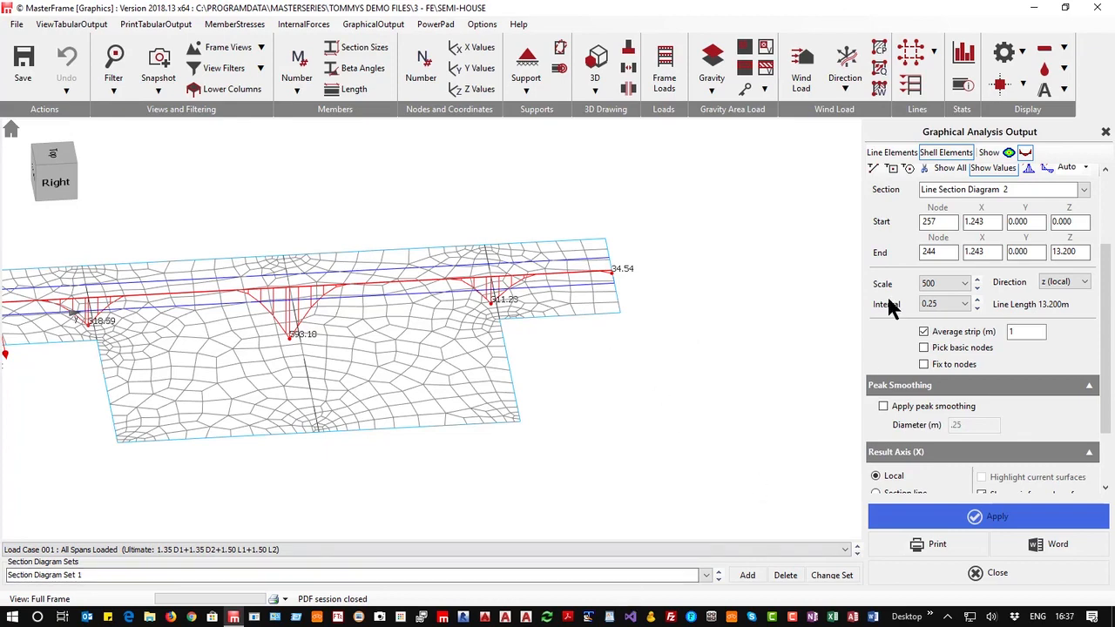
pyautogui.moveTo(364, 329); pyautogui.dragTo(455, 279, button='middle')
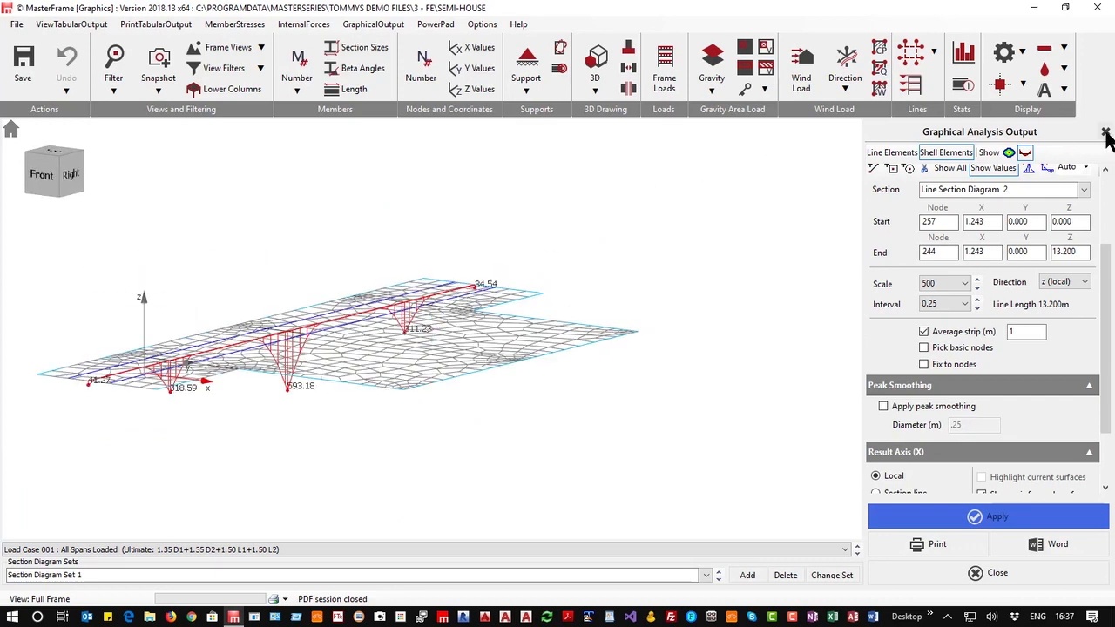